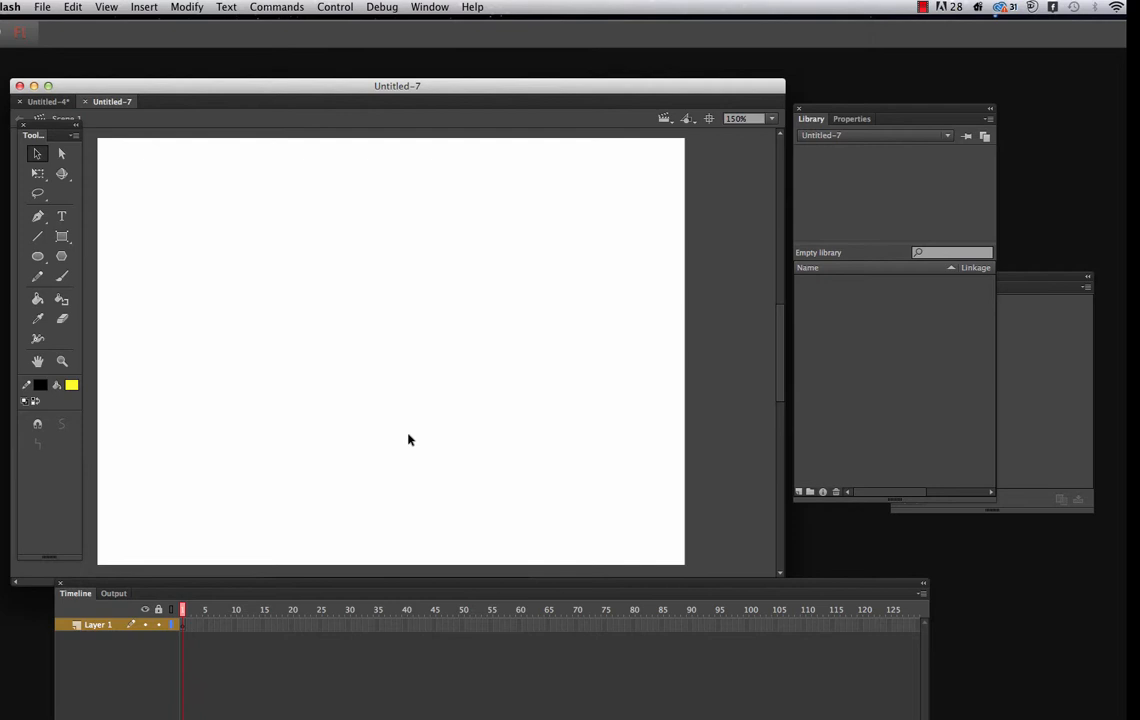
Turn the stage grid on and hide it again
{"action": "left_click", "coordinate": [112, 10]}
{"action": "mouse_move", "coordinate": [174, 150]}
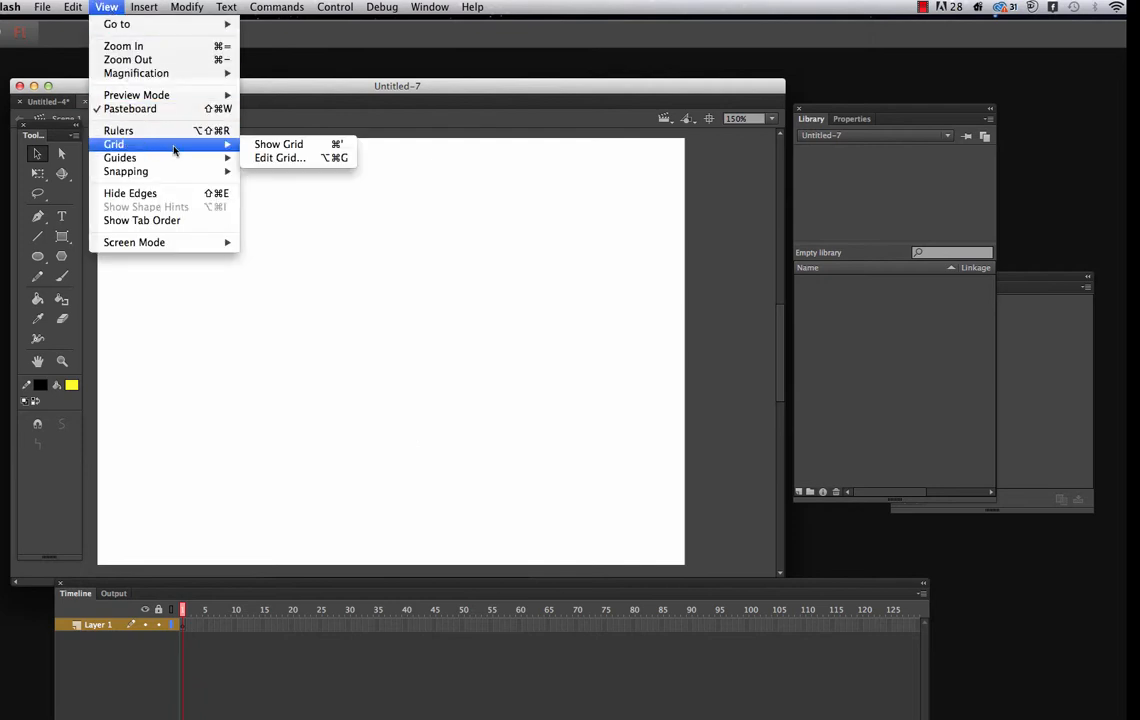
{"action": "left_click", "coordinate": [268, 144]}
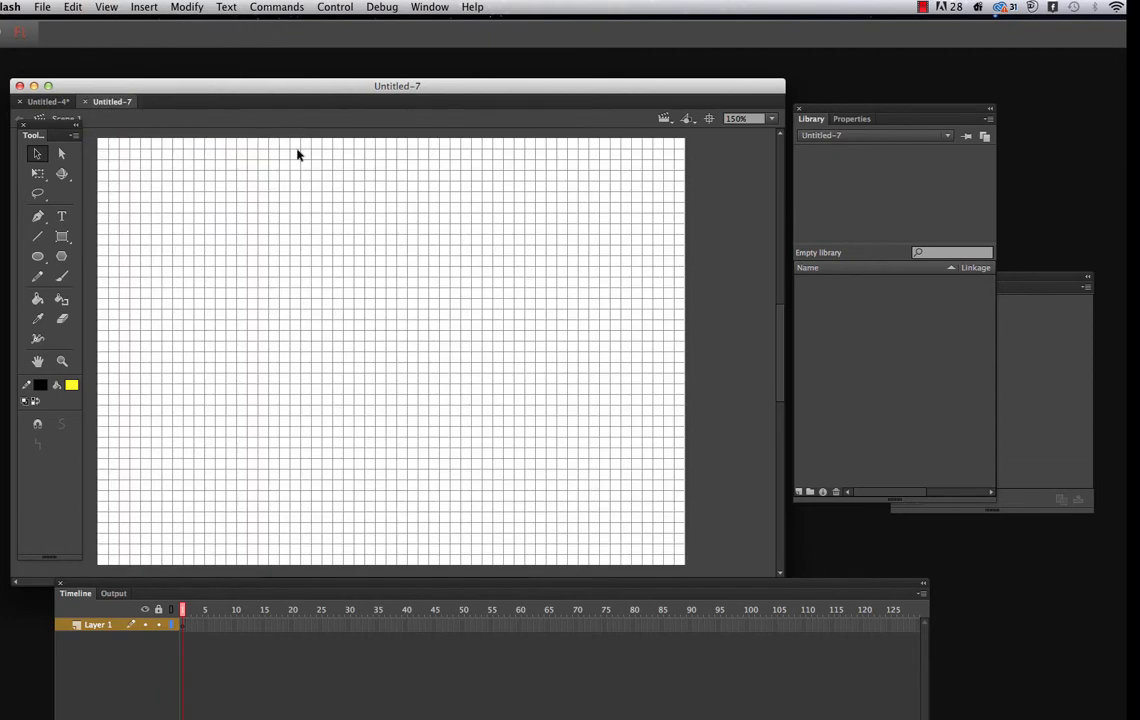
{"action": "left_click", "coordinate": [73, 8]}
{"action": "mouse_move", "coordinate": [98, 14]}
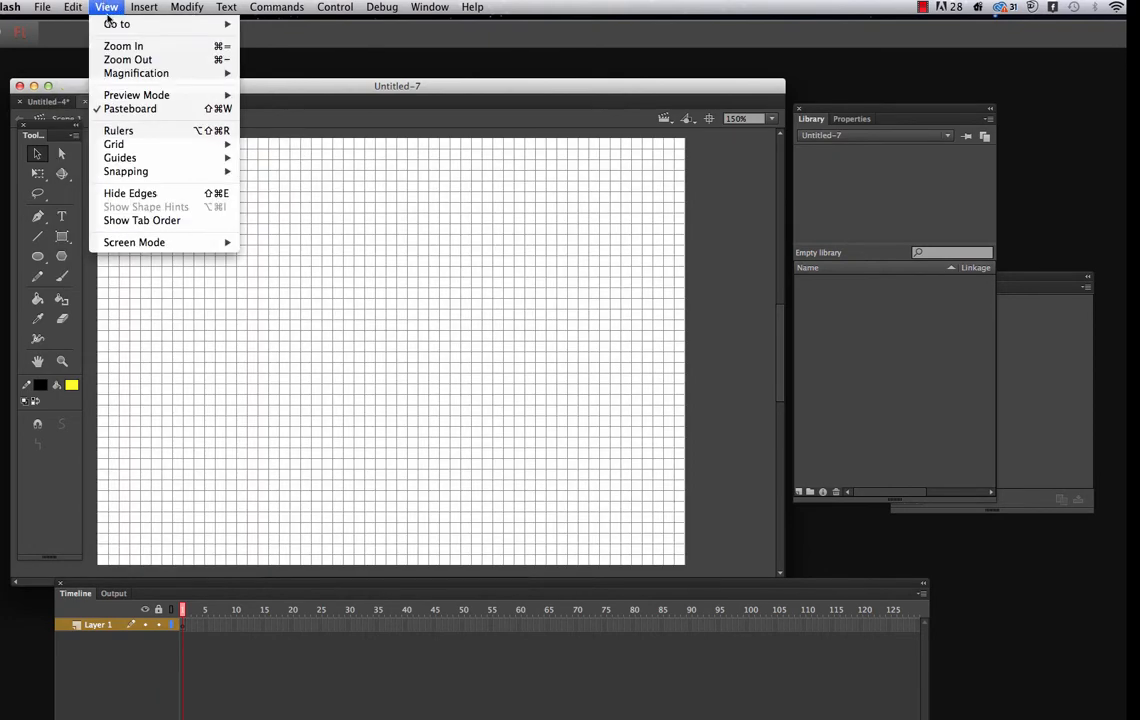
{"action": "mouse_move", "coordinate": [133, 149]}
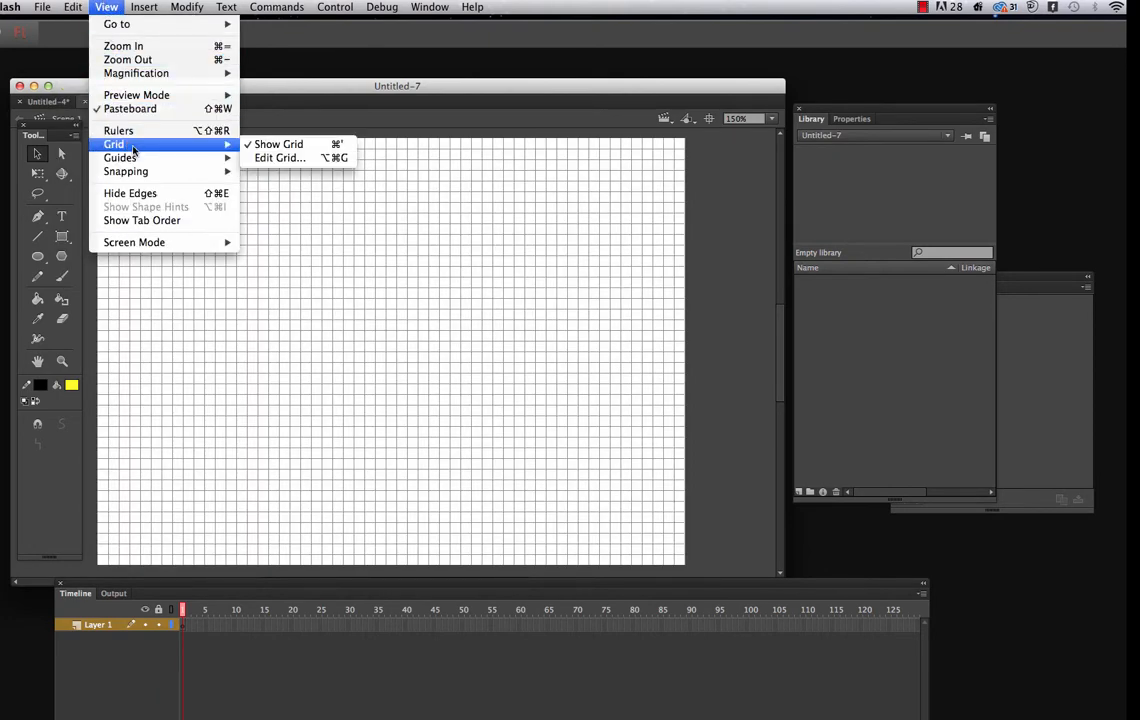
{"action": "left_click", "coordinate": [294, 147]}
Show the rulers around the stage
{"action": "left_click", "coordinate": [106, 8]}
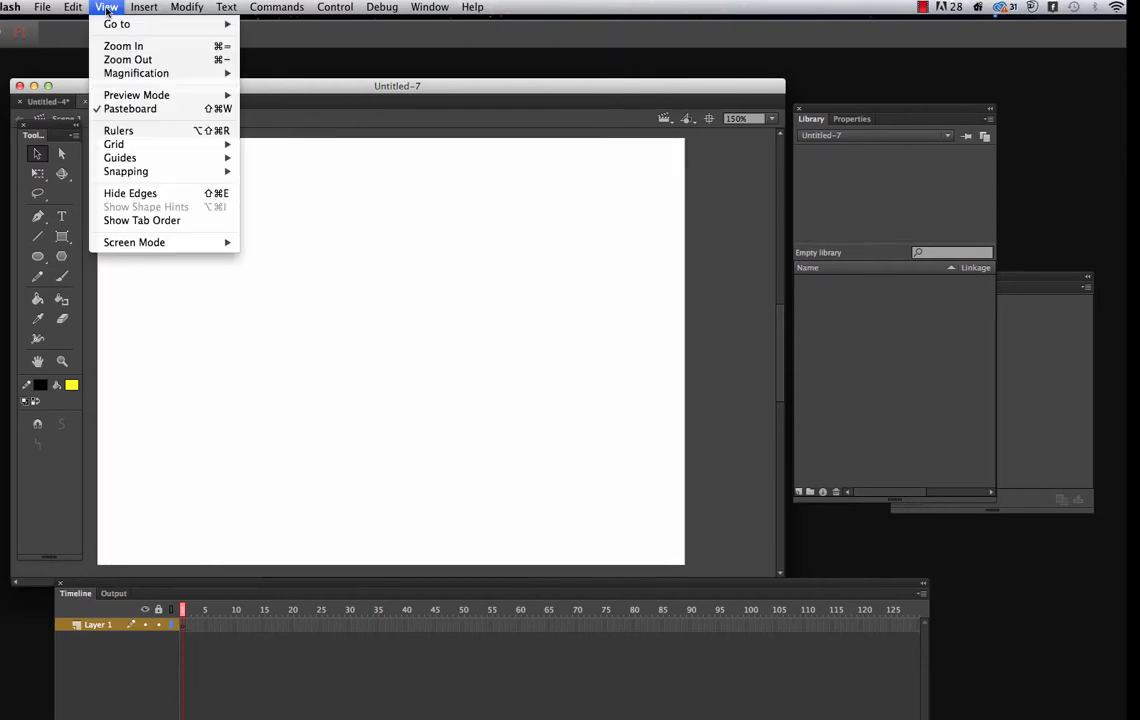
{"action": "left_click", "coordinate": [140, 131]}
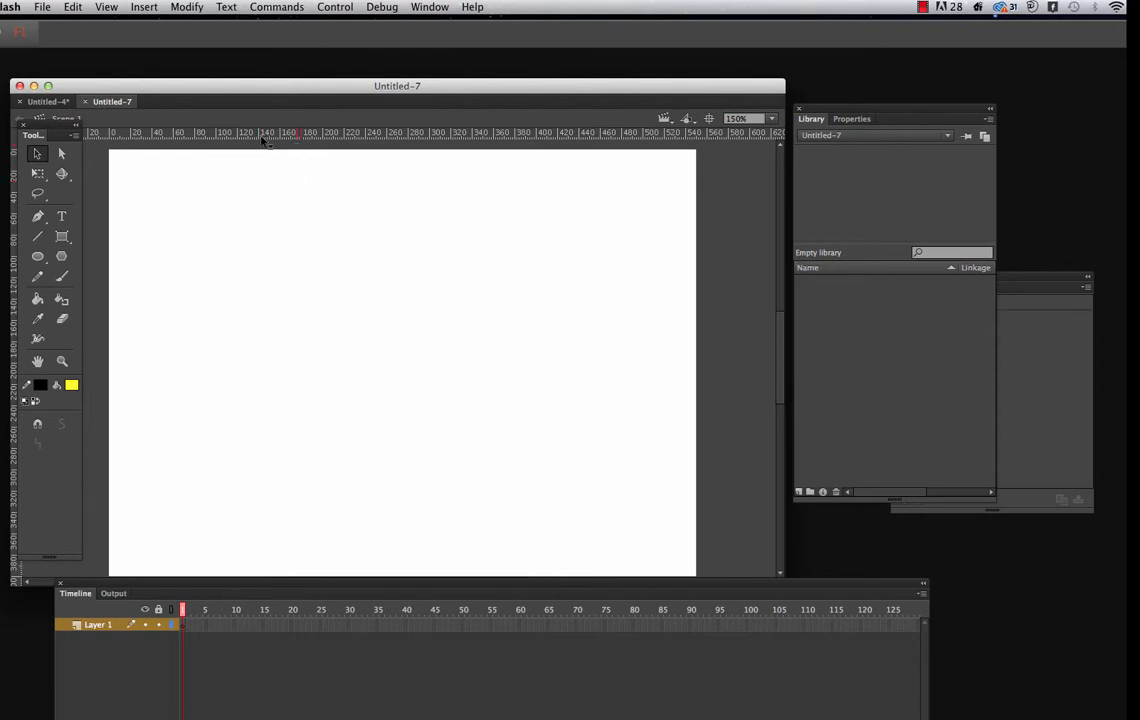
{"action": "mouse_move", "coordinate": [265, 134]}
{"action": "left_mouse_down"}
{"action": "mouse_move", "coordinate": [265, 176]}
{"action": "mouse_move", "coordinate": [243, 120]}
{"action": "mouse_move", "coordinate": [267, 183]}
{"action": "mouse_move", "coordinate": [272, 120]}
{"action": "left_mouse_up"}
Rename the existing layer to "grass"
{"action": "double_click", "coordinate": [104, 626]}
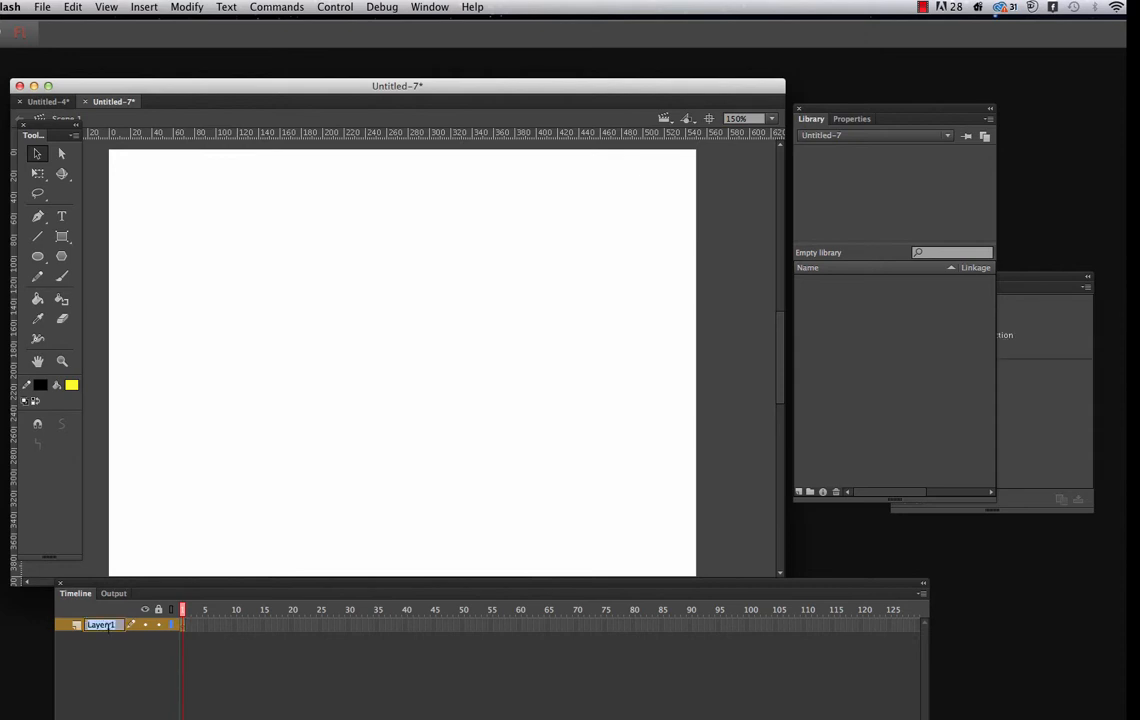
{"action": "type", "text": "grass"}
{"action": "left_click", "coordinate": [1023, 286]}
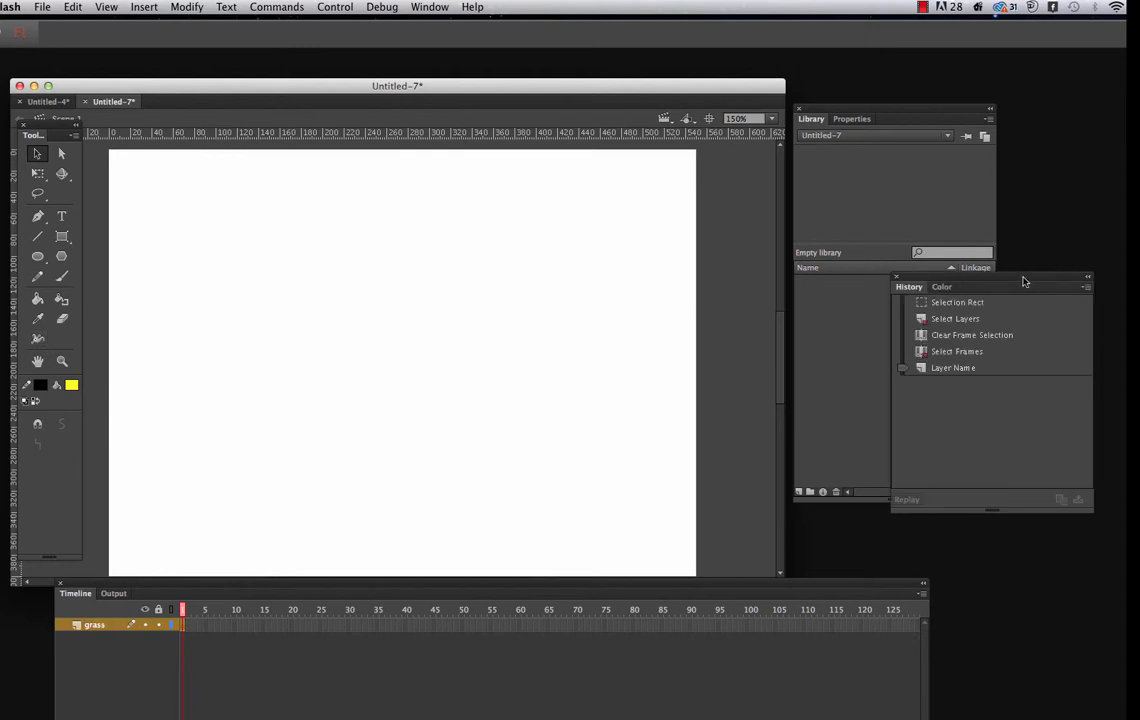
Display the color settings and properties beside the stage, and set the fill type to Linear gradient
{"action": "left_click", "coordinate": [953, 287]}
{"action": "left_click_drag", "start_coordinate": [985, 281], "coordinate": [727, 263]}
{"action": "left_click", "coordinate": [430, 8]}
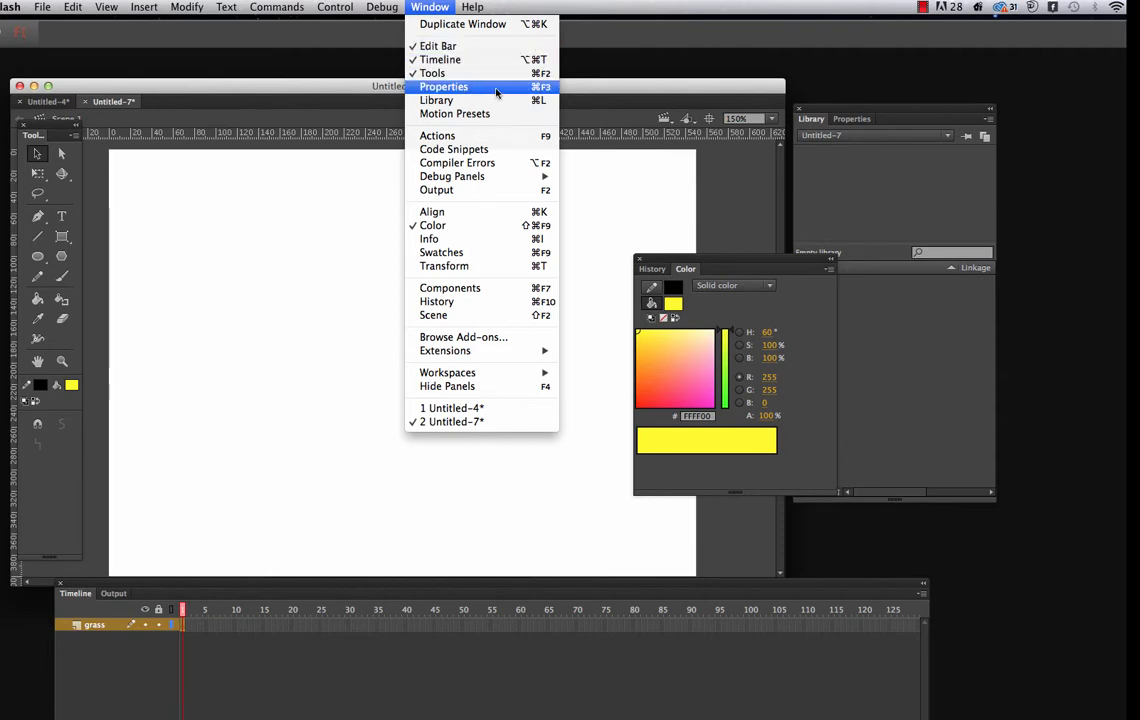
{"action": "left_click", "coordinate": [858, 189]}
{"action": "left_click_drag", "start_coordinate": [737, 261], "coordinate": [693, 256]}
{"action": "left_click", "coordinate": [855, 118]}
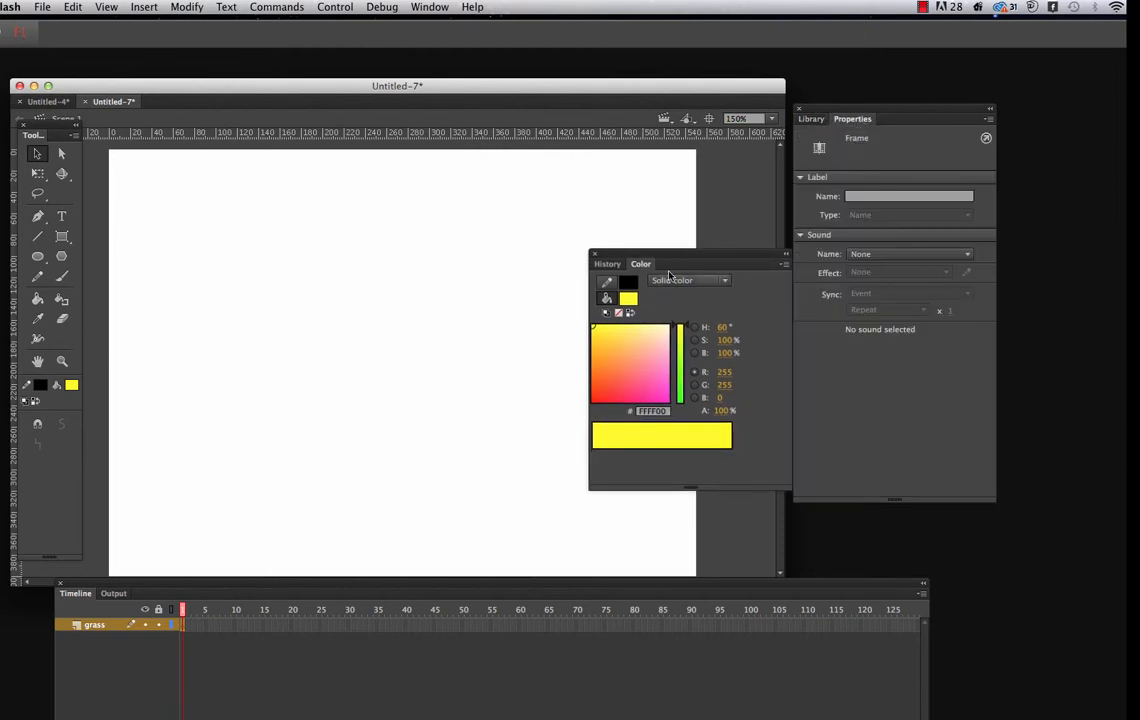
{"action": "left_click", "coordinate": [725, 281]}
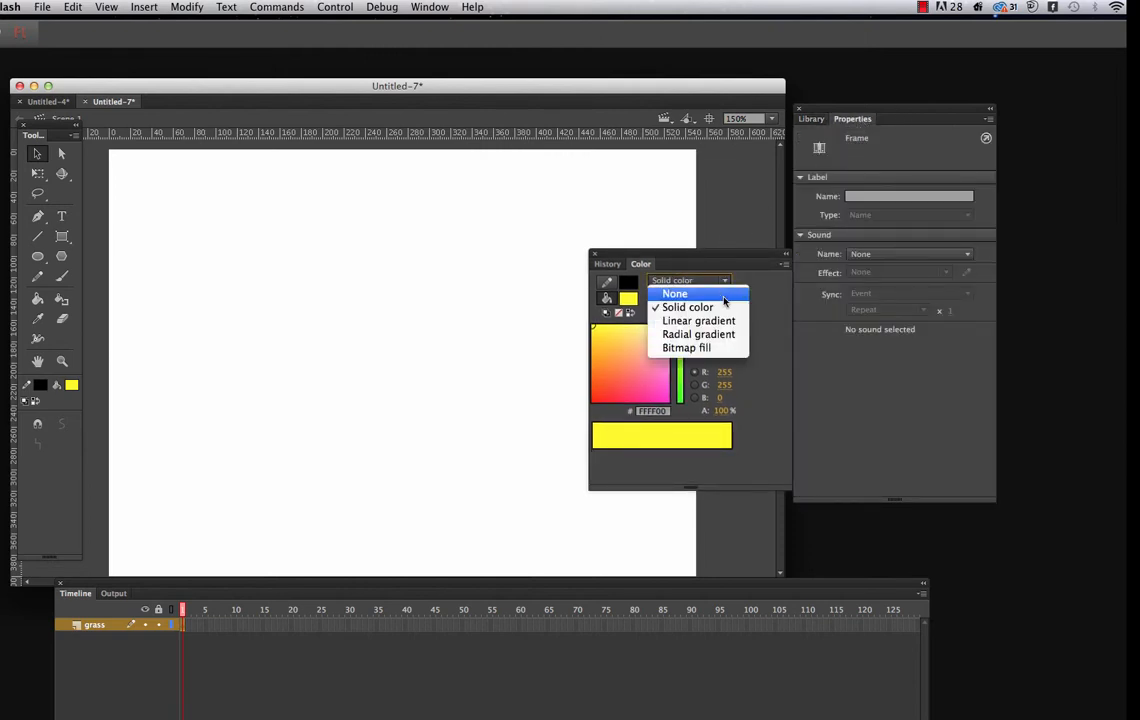
{"action": "left_click", "coordinate": [726, 320]}
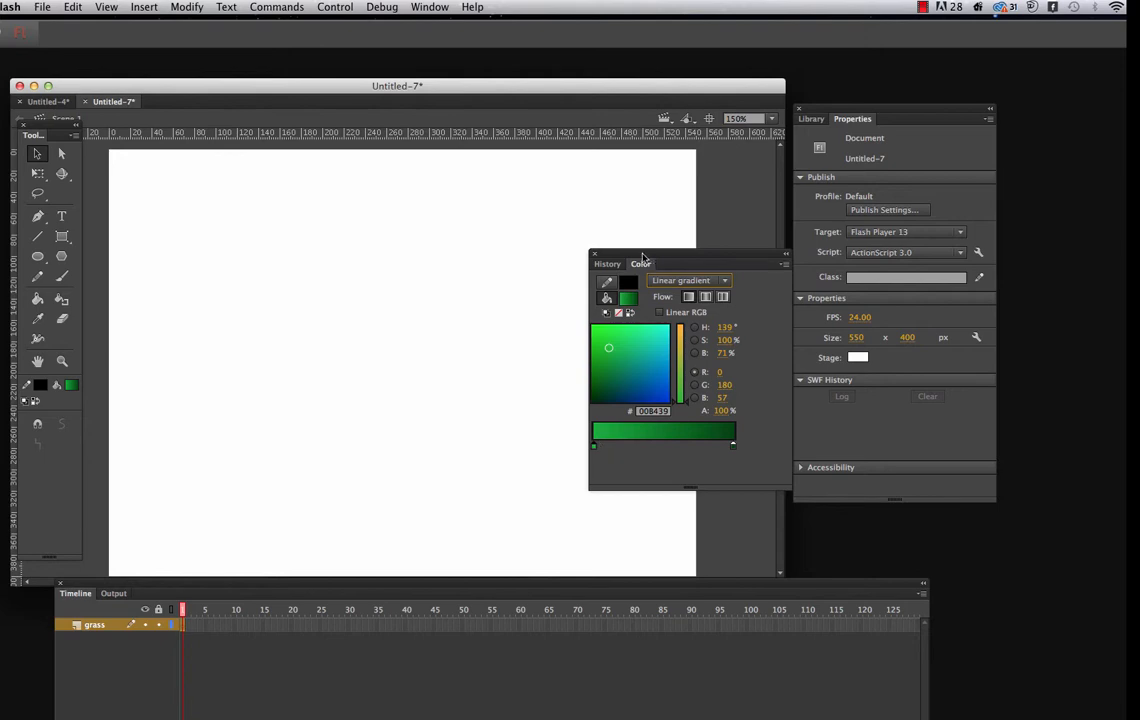
Move the color settings and timeline clear of the lower stage and select the Rectangle Primitive tool
{"action": "left_click_drag", "start_coordinate": [617, 258], "coordinate": [626, 259]}
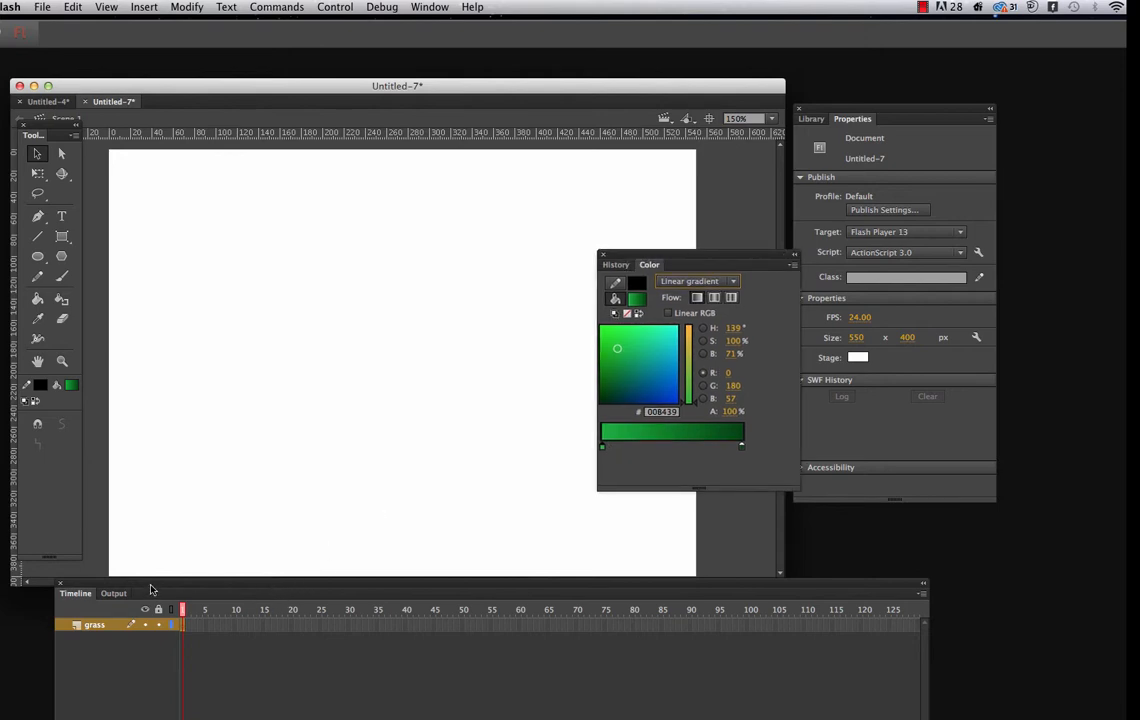
{"action": "left_click_drag", "start_coordinate": [149, 595], "coordinate": [145, 601]}
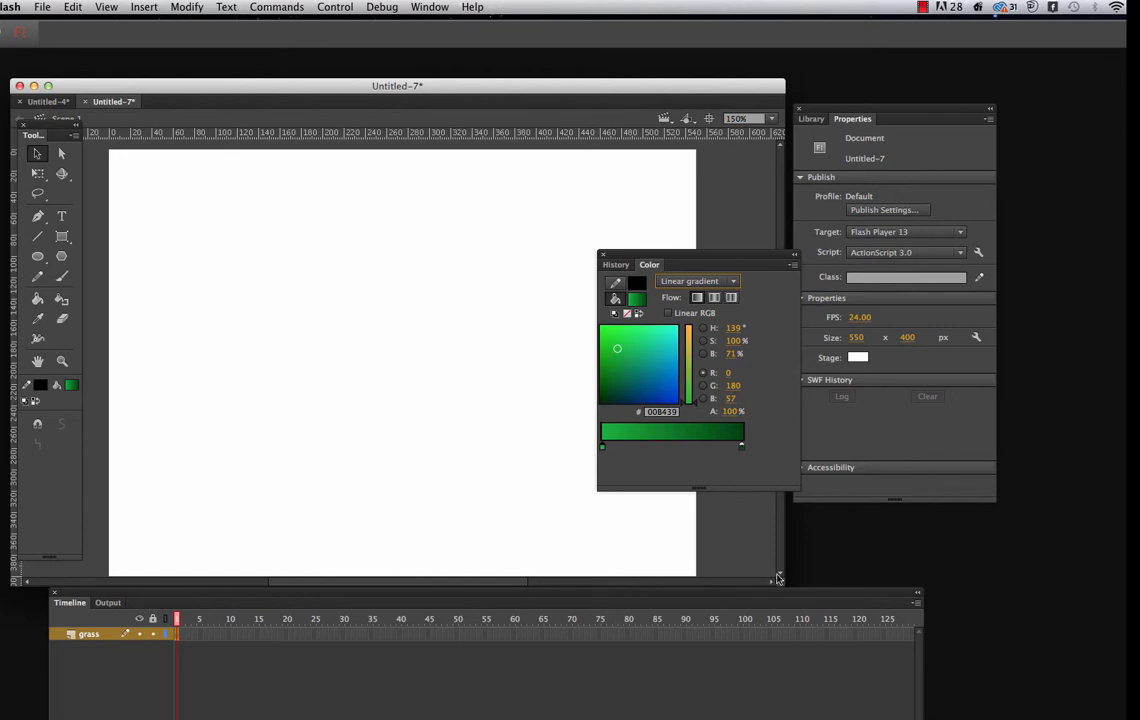
{"action": "left_click", "coordinate": [780, 575]}
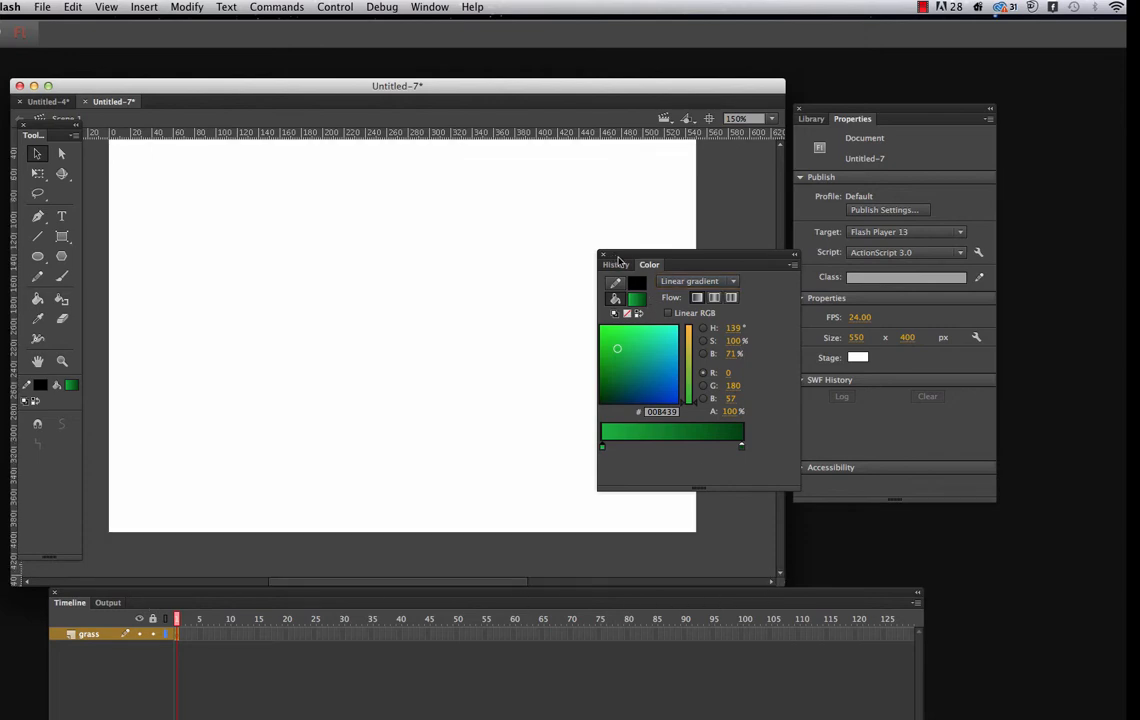
{"action": "left_click_drag", "start_coordinate": [620, 258], "coordinate": [727, 268]}
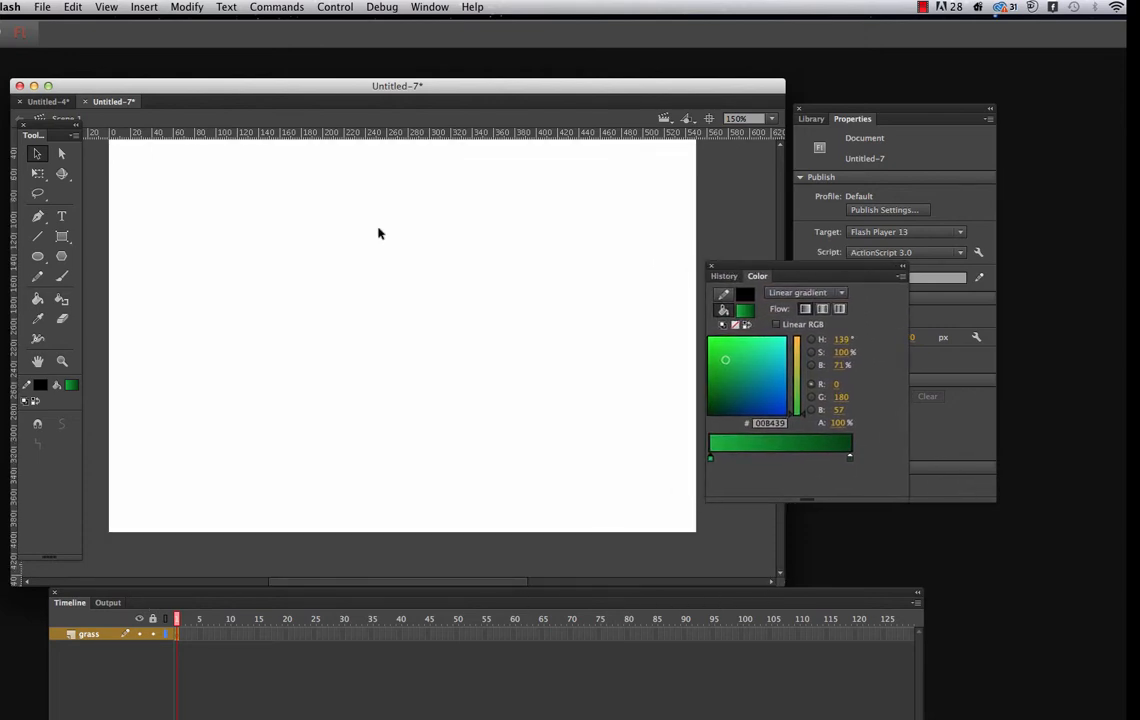
{"action": "left_click", "coordinate": [62, 237]}
{"action": "left_click", "coordinate": [67, 240]}
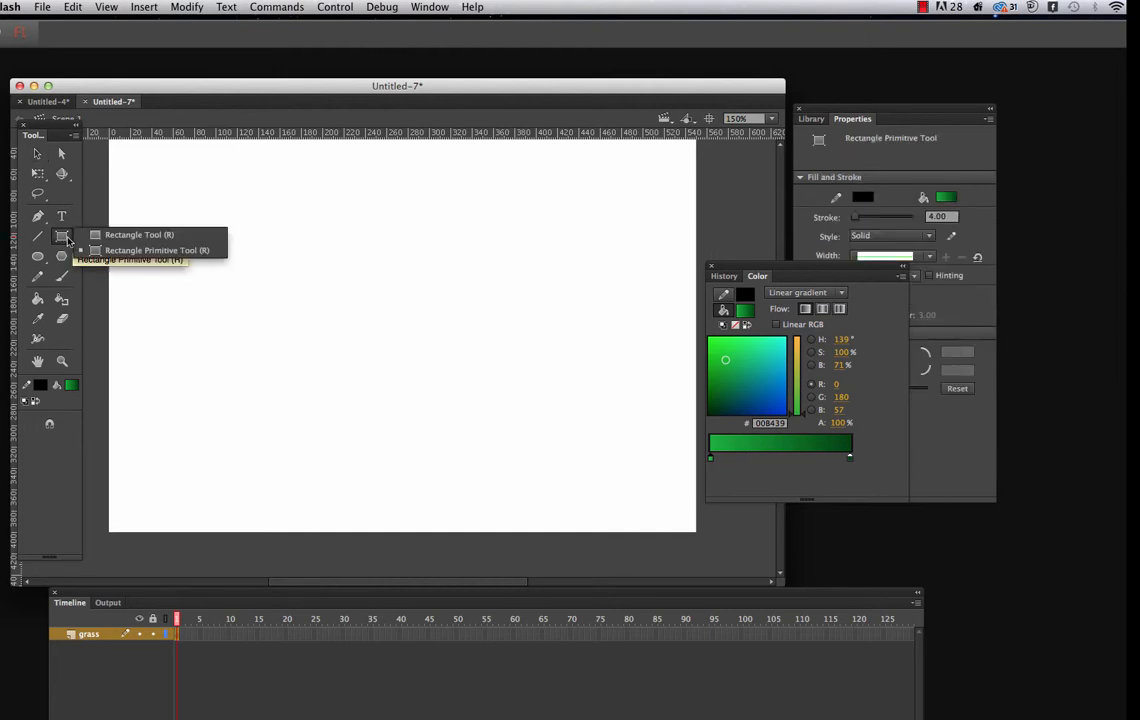
{"action": "left_click", "coordinate": [96, 251]}
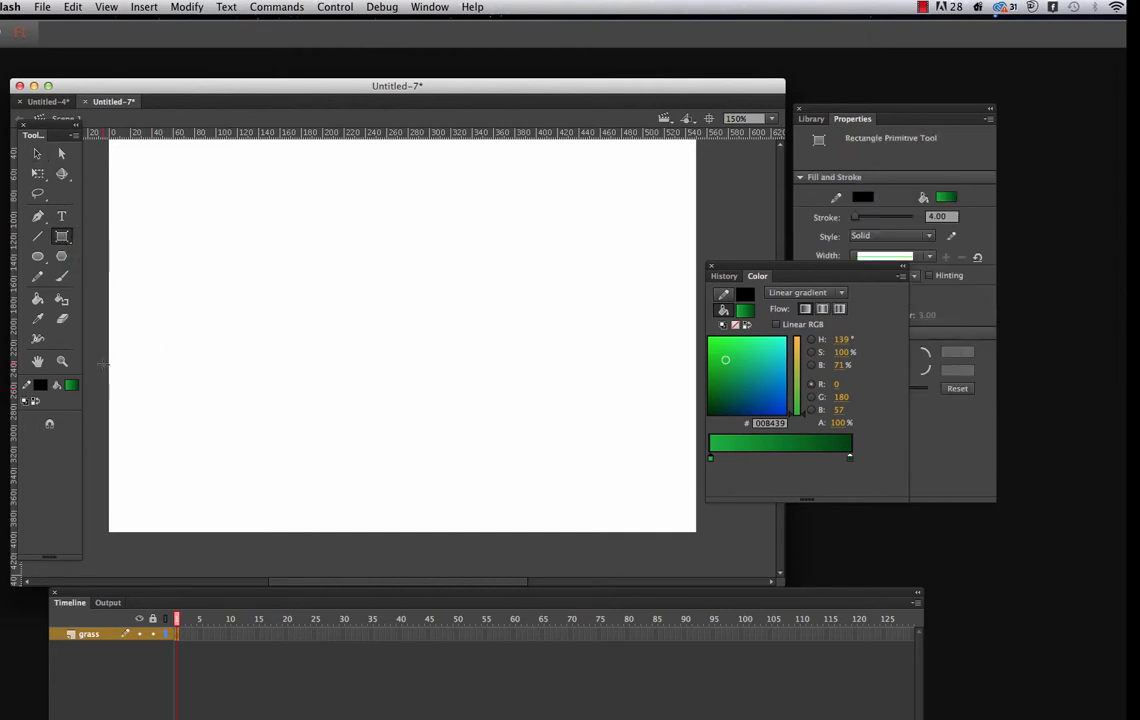
Draw a black-outlined green gradient rectangle about 571 by 186 px across the lower stage and undo it
{"action": "left_click_drag", "start_coordinate": [103, 362], "coordinate": [712, 565]}
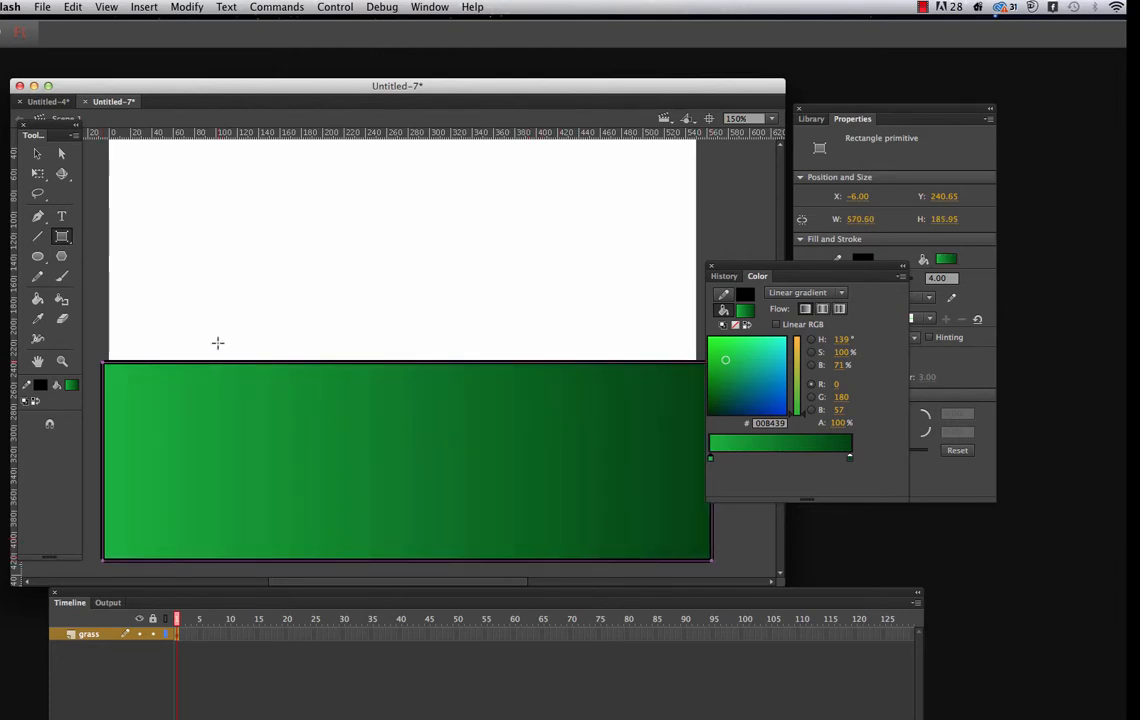
{"action": "left_click", "coordinate": [68, 7]}
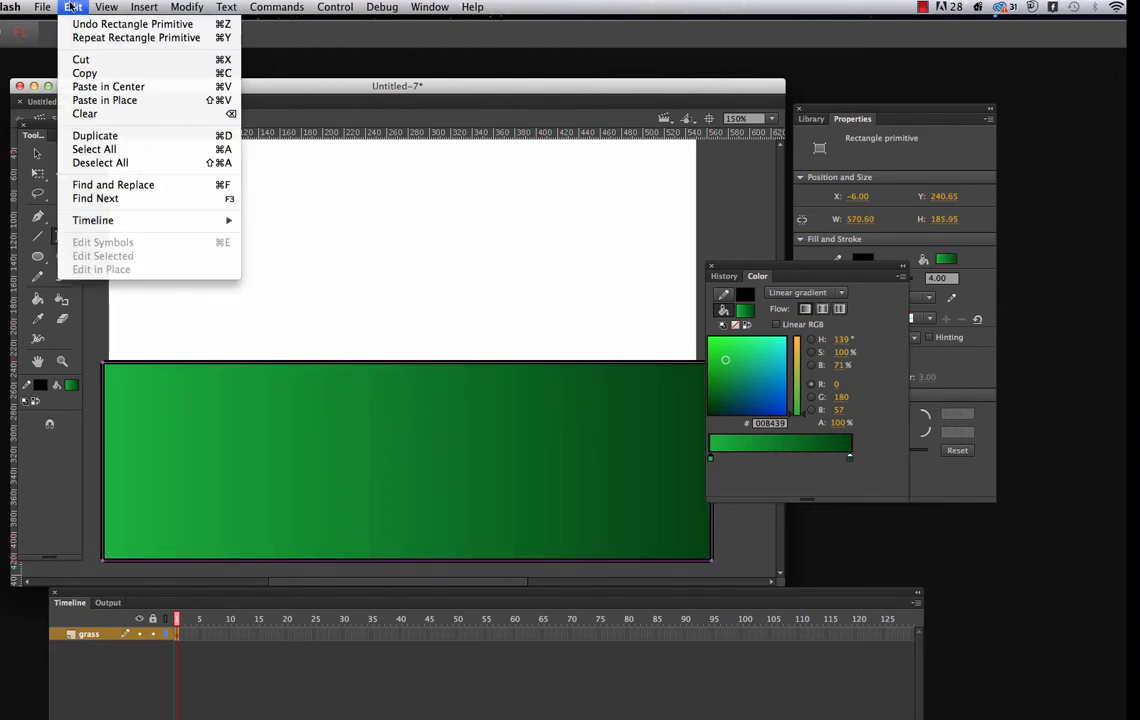
{"action": "left_click", "coordinate": [88, 26]}
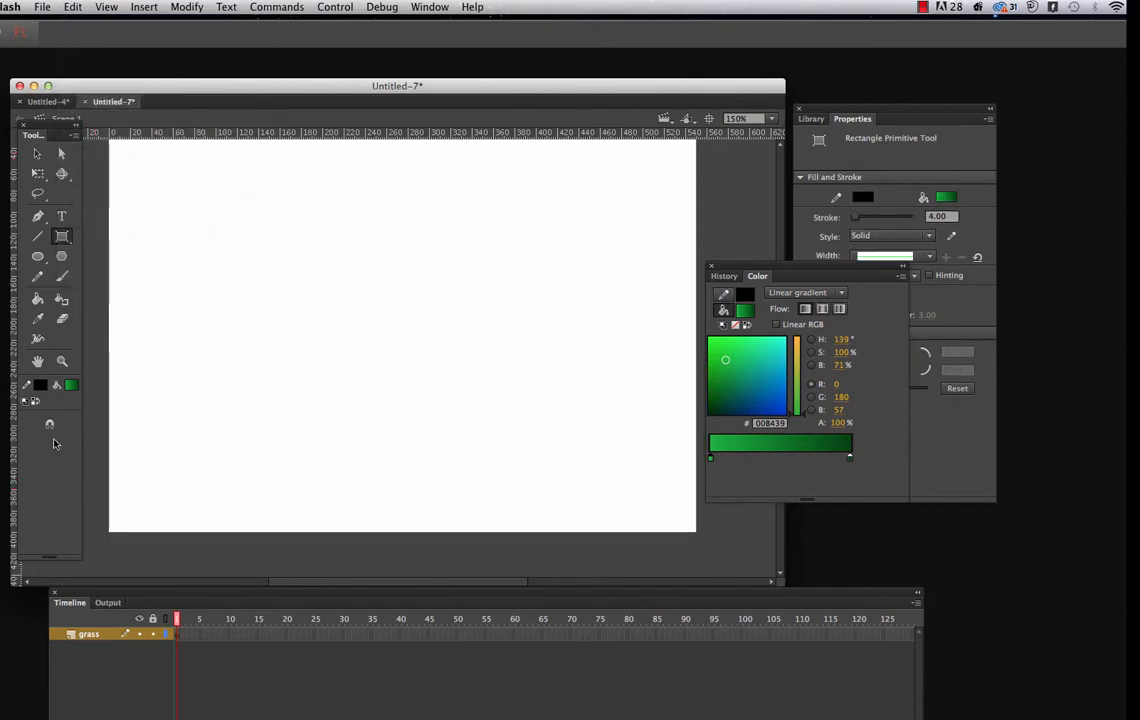
Set the stroke to none and draw a green gradient rectangle about 563 by 173 px across the lower stage
{"action": "left_click", "coordinate": [40, 385]}
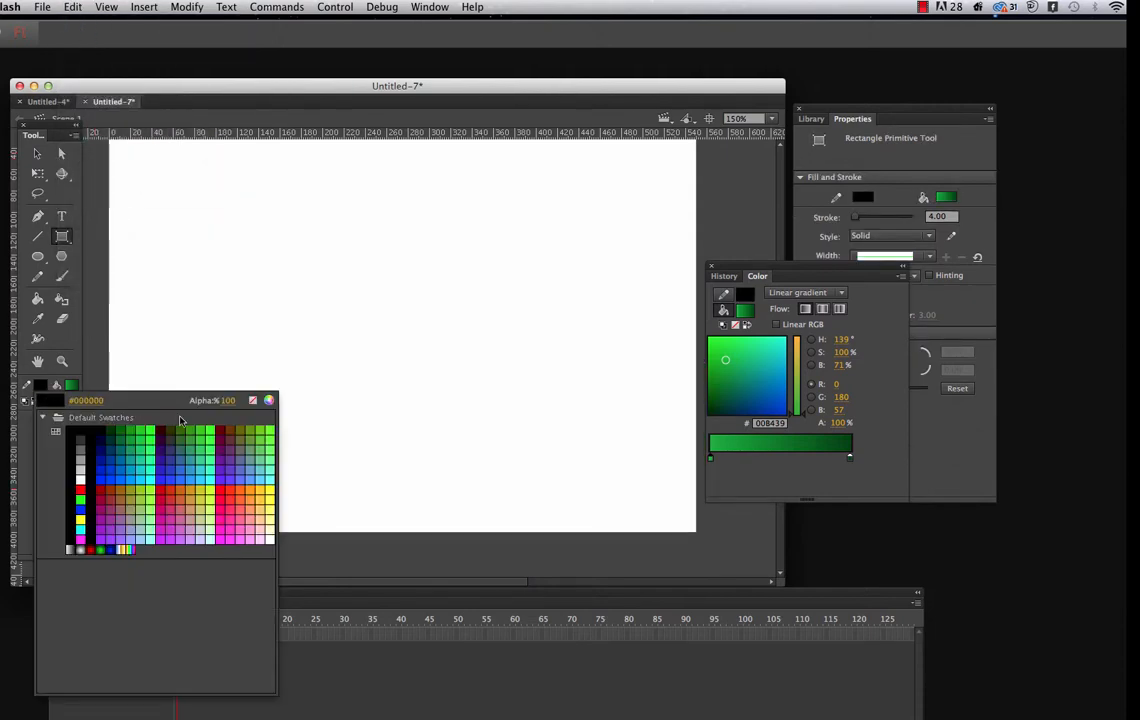
{"action": "left_click", "coordinate": [253, 400]}
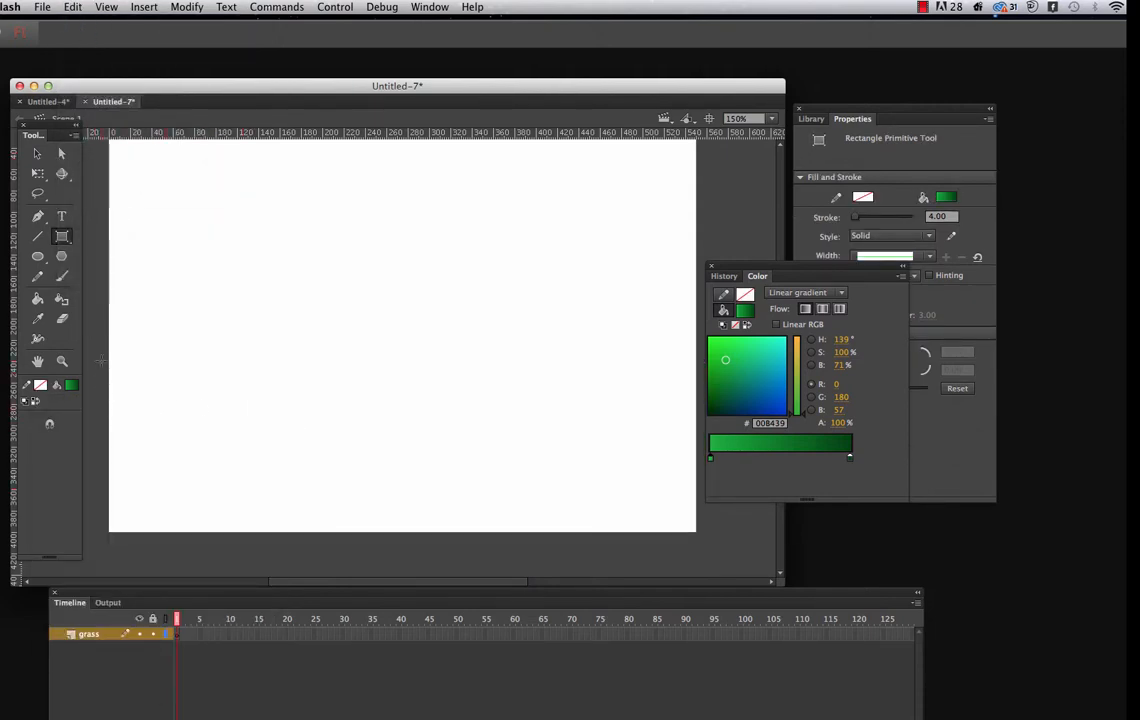
{"action": "mouse_move", "coordinate": [100, 360]}
{"action": "left_mouse_down"}
{"action": "mouse_move", "coordinate": [466, 527]}
{"action": "mouse_move", "coordinate": [705, 545]}
{"action": "left_mouse_up"}
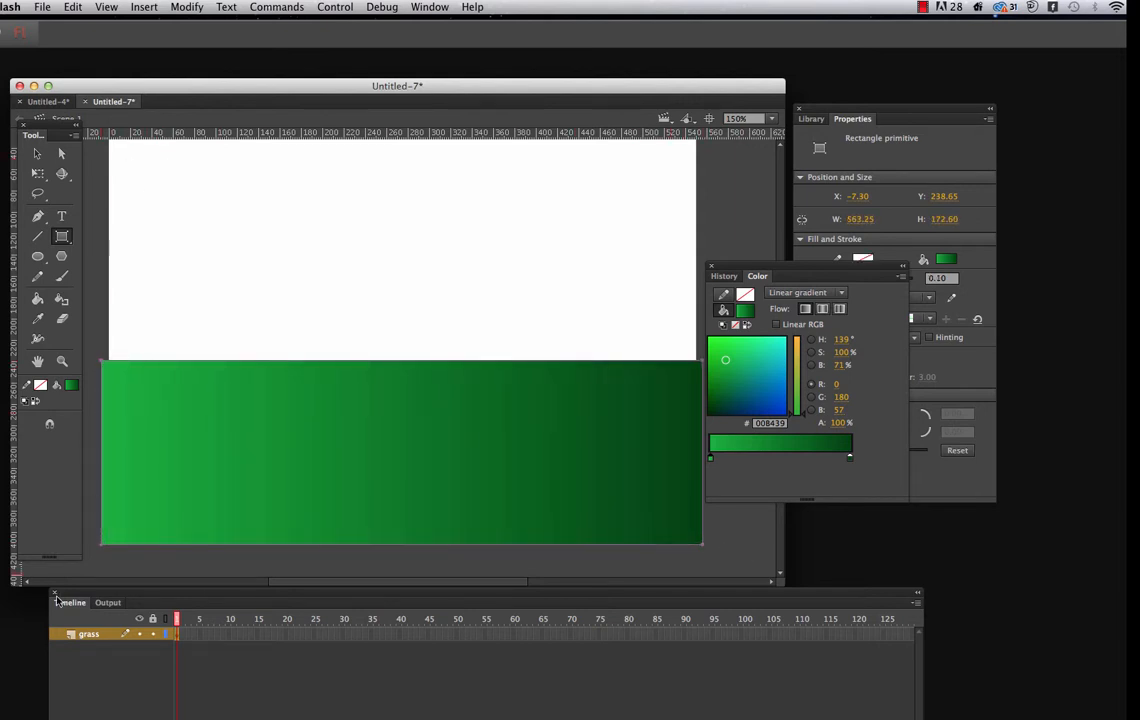
Add a new layer above the grass layer and name it "sky"
{"action": "left_click_drag", "start_coordinate": [57, 601], "coordinate": [84, 491]}
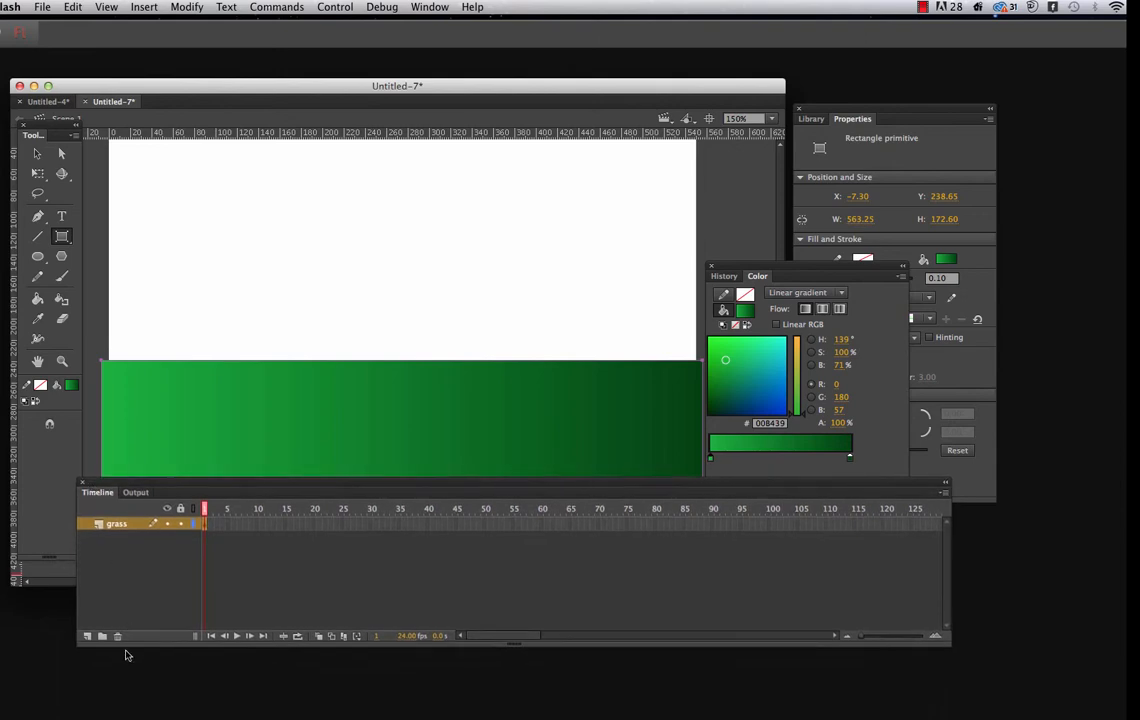
{"action": "left_click", "coordinate": [87, 636]}
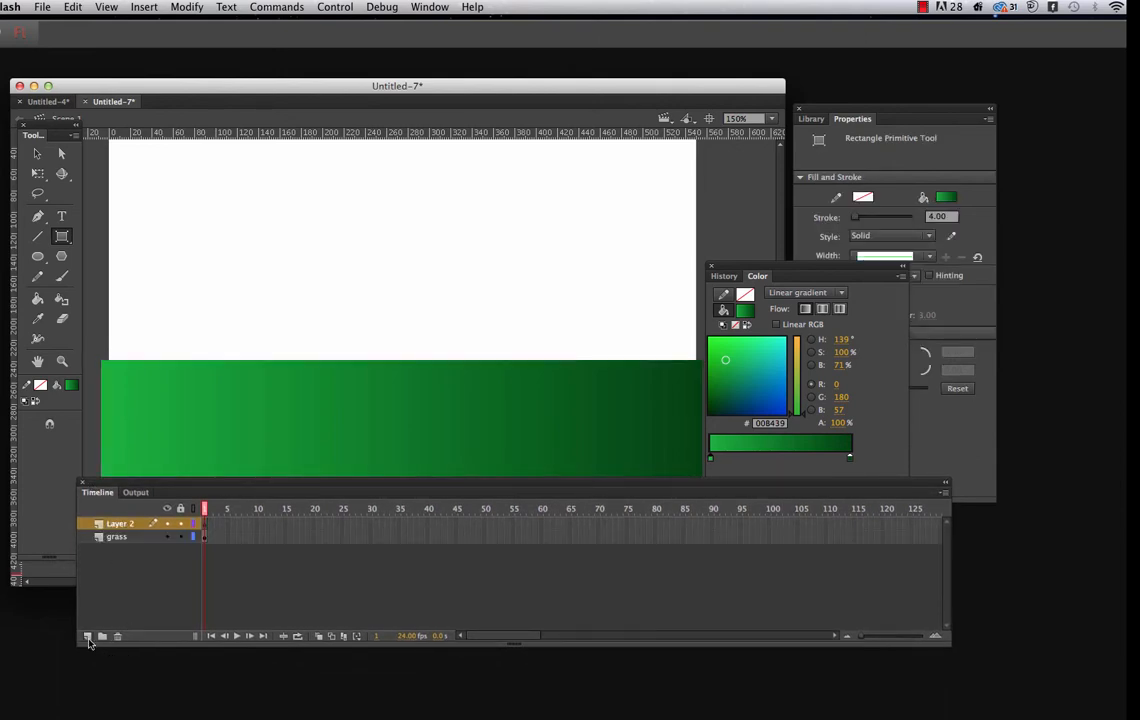
{"action": "double_click", "coordinate": [122, 524]}
{"action": "type", "text": "s"}
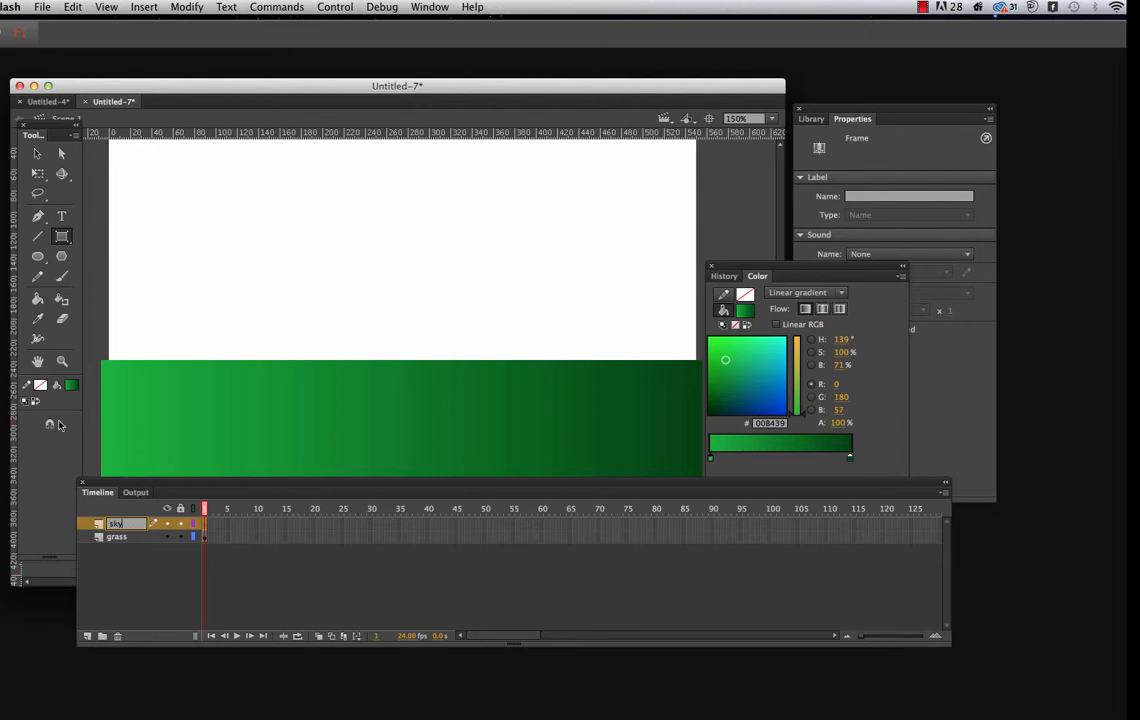
{"action": "type", "text": "ky"}
Set the fill to #66FFFF and draw a rectangle about 573 by 255 px over the upper stage on the sky layer
{"action": "left_click", "coordinate": [71, 384]}
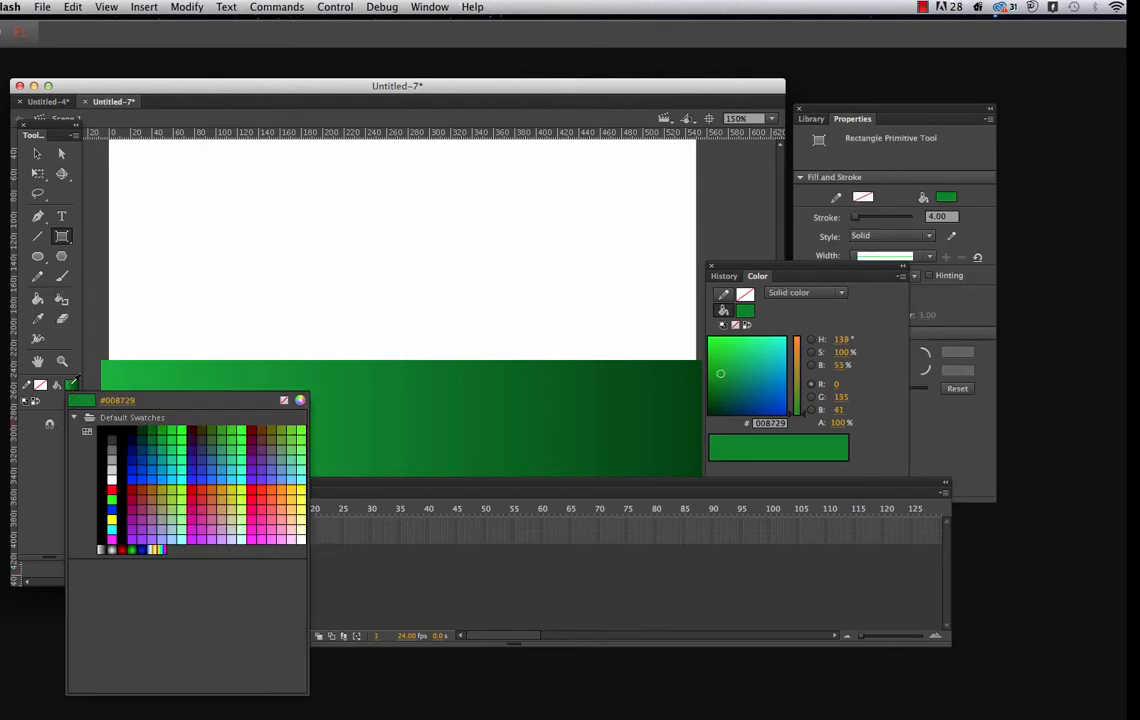
{"action": "left_click", "coordinate": [284, 400]}
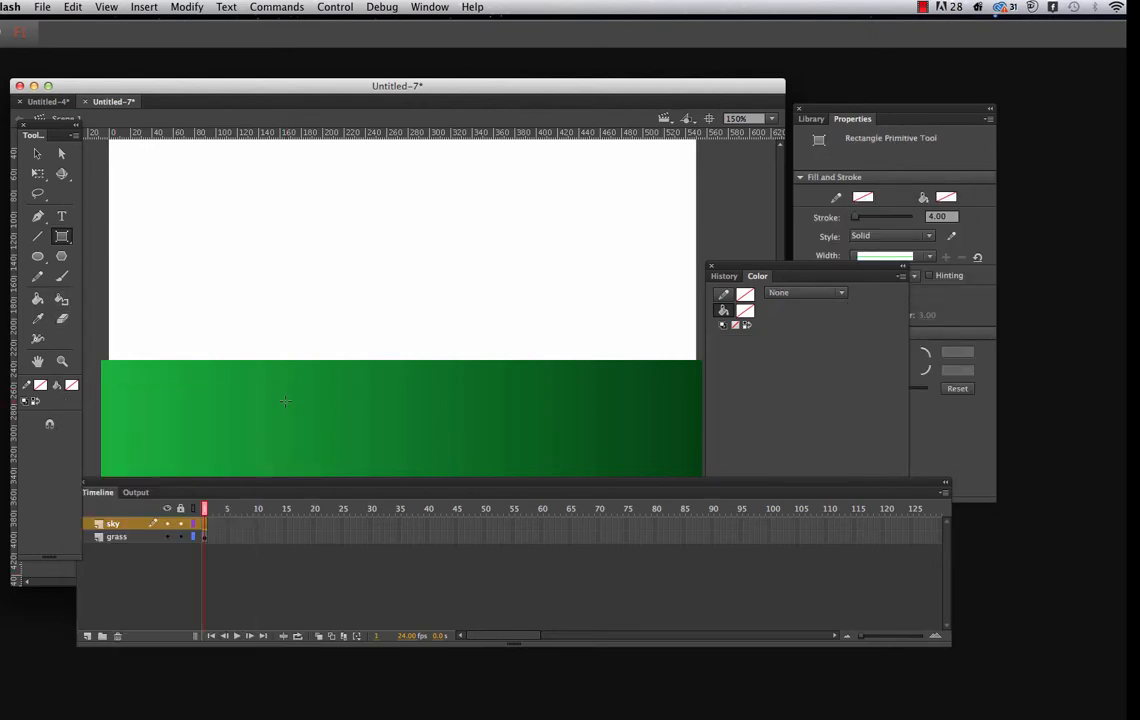
{"action": "left_click", "coordinate": [71, 385]}
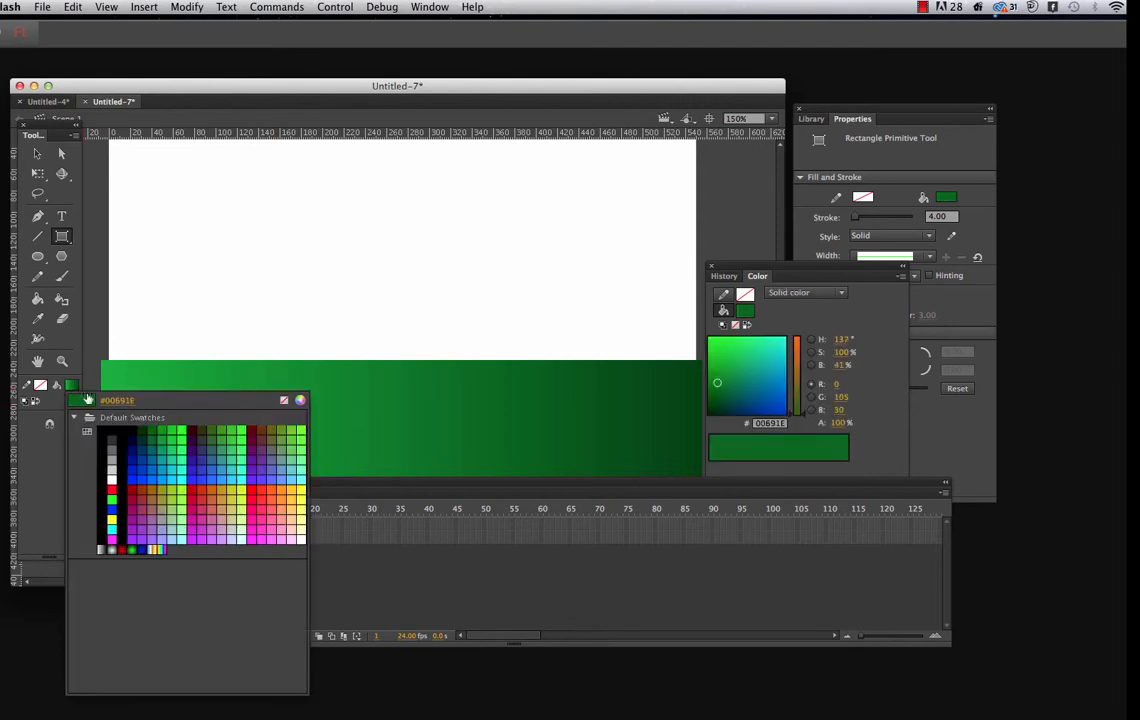
{"action": "left_click", "coordinate": [303, 476]}
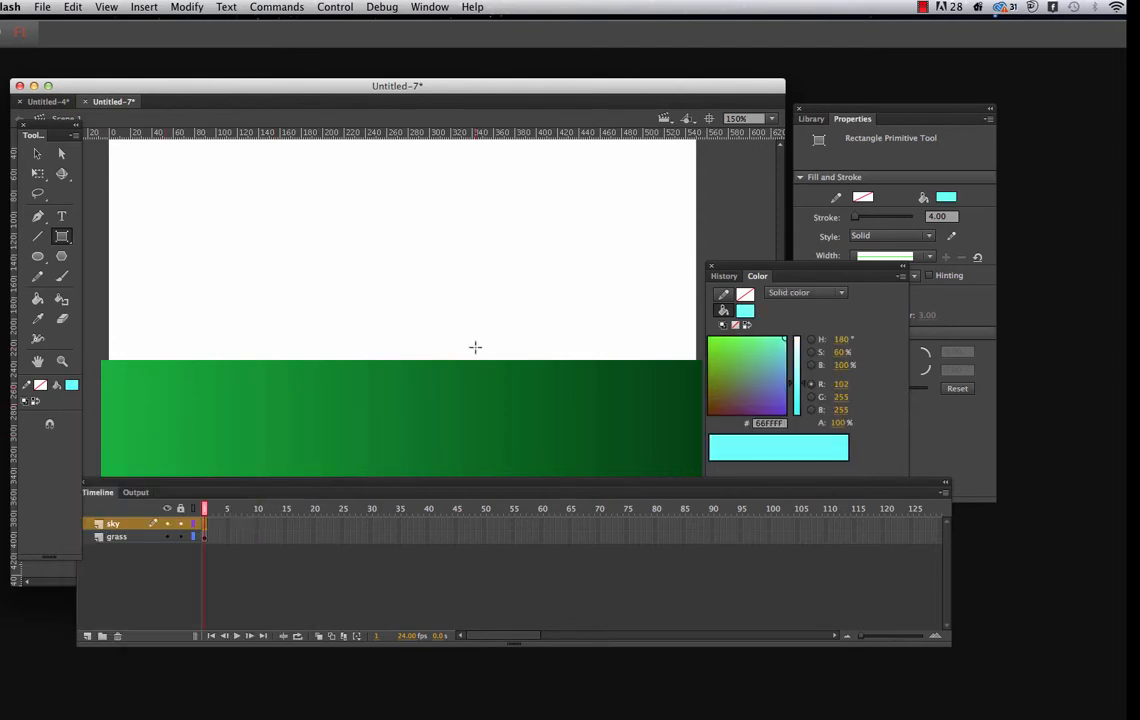
{"action": "left_click_drag", "start_coordinate": [731, 272], "coordinate": [781, 326]}
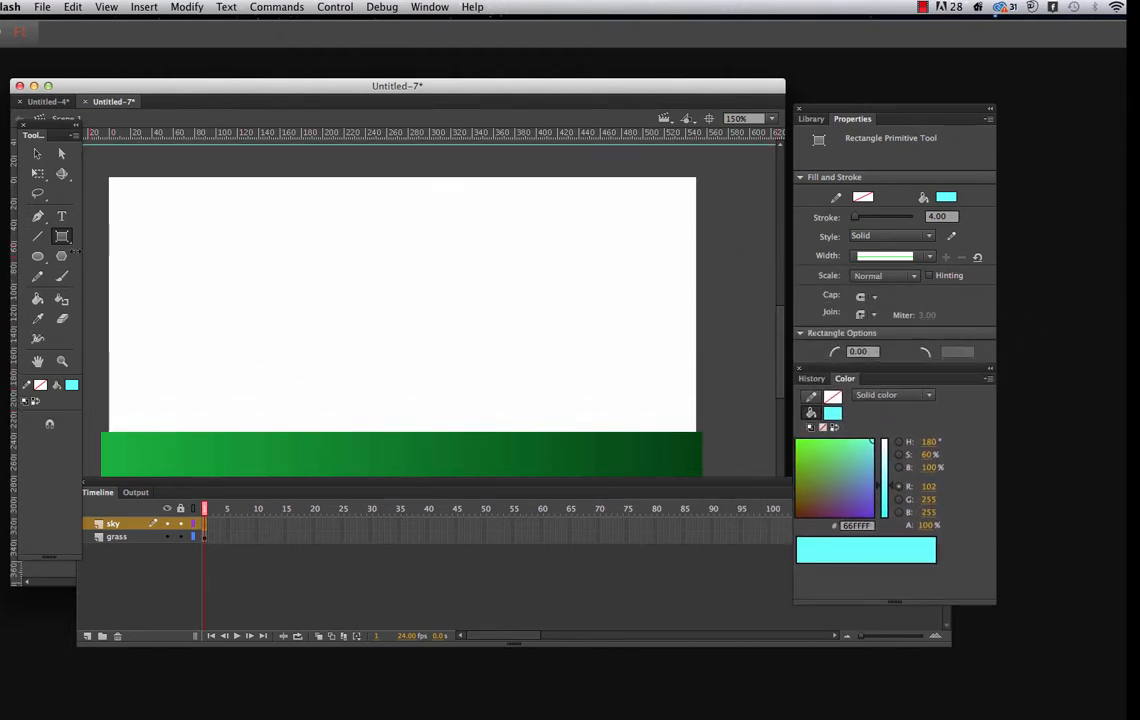
{"action": "mouse_move", "coordinate": [97, 168]}
{"action": "left_mouse_down"}
{"action": "mouse_move", "coordinate": [183, 336]}
{"action": "mouse_move", "coordinate": [776, 450]}
{"action": "mouse_move", "coordinate": [753, 435]}
{"action": "mouse_move", "coordinate": [709, 441]}
{"action": "left_mouse_up"}
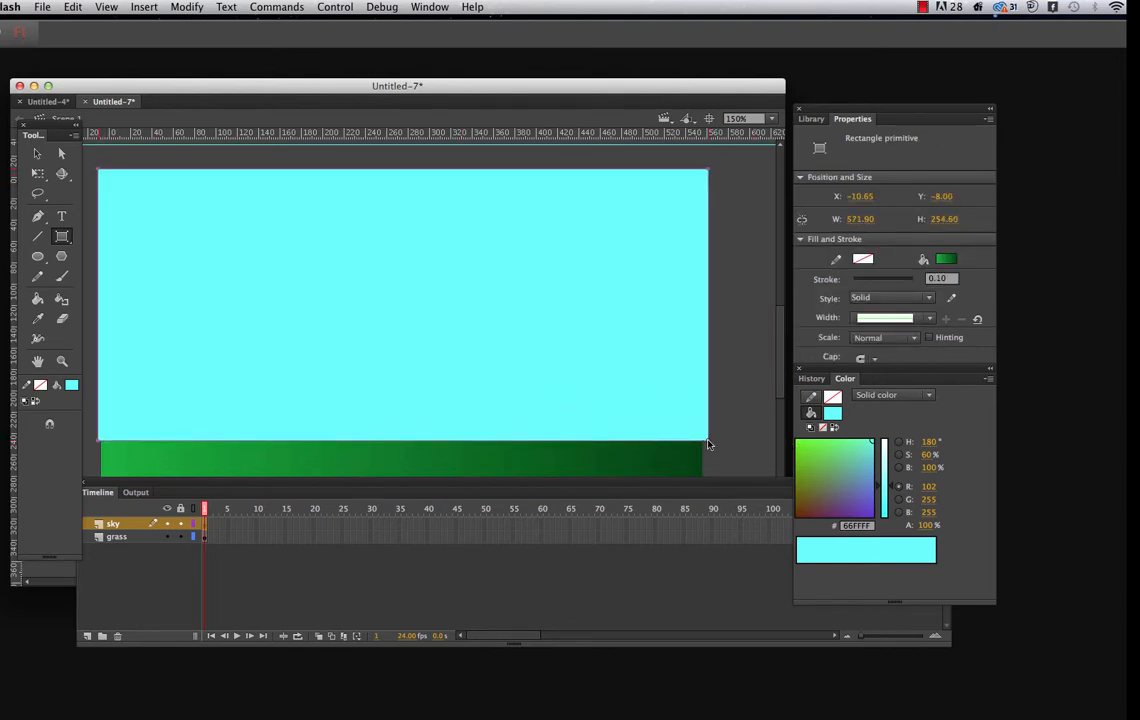
Move the sky layer below the grass layer and lock it
{"action": "left_click", "coordinate": [130, 528]}
{"action": "left_click_drag", "start_coordinate": [128, 528], "coordinate": [132, 545]}
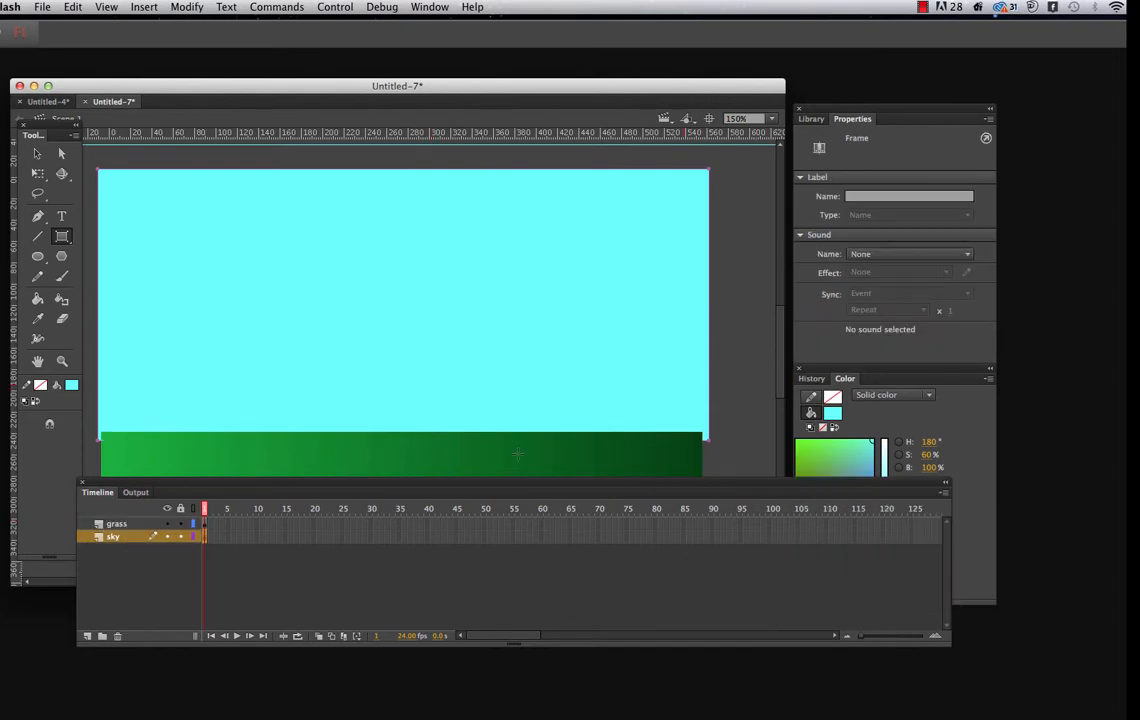
{"action": "left_click", "coordinate": [181, 537]}
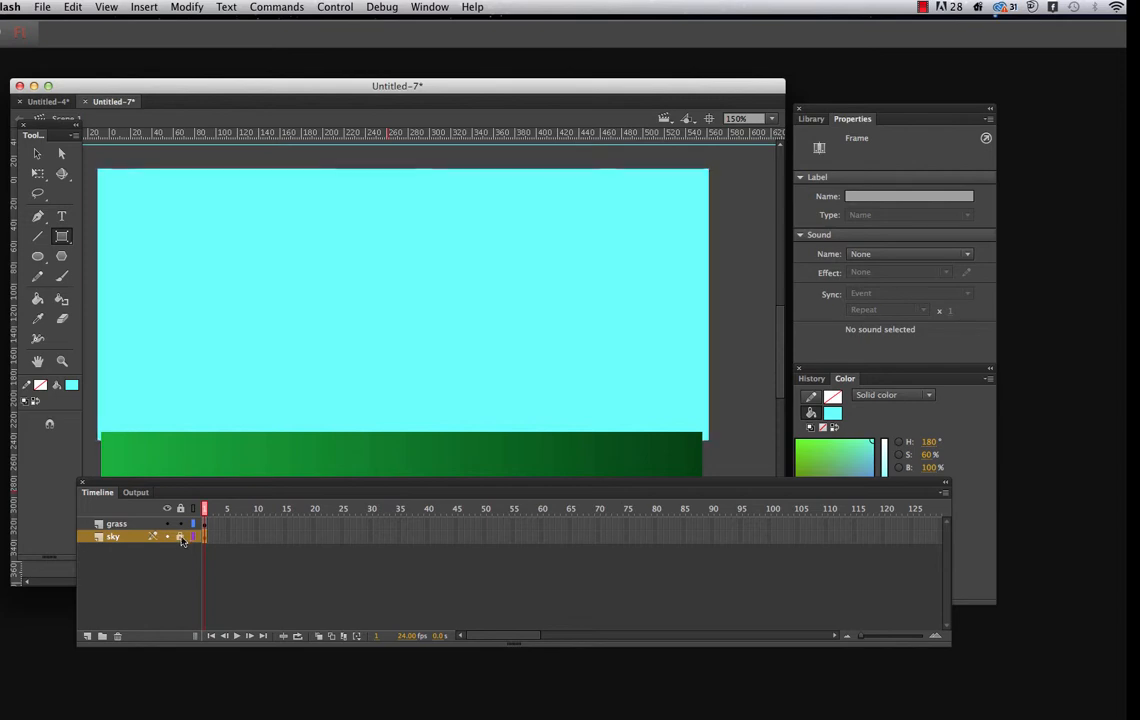
Lock the grass layer and add a new layer named "cloud" between the grass and sky layers
{"action": "left_click", "coordinate": [181, 524]}
{"action": "left_click", "coordinate": [87, 636]}
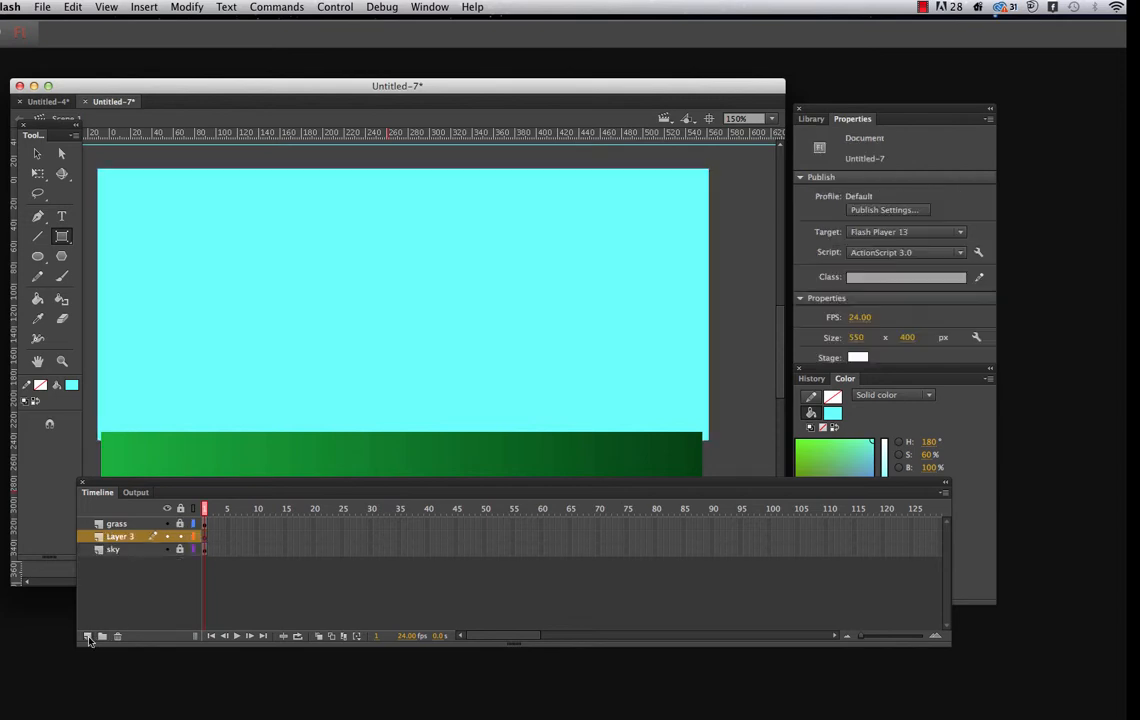
{"action": "double_click", "coordinate": [131, 538]}
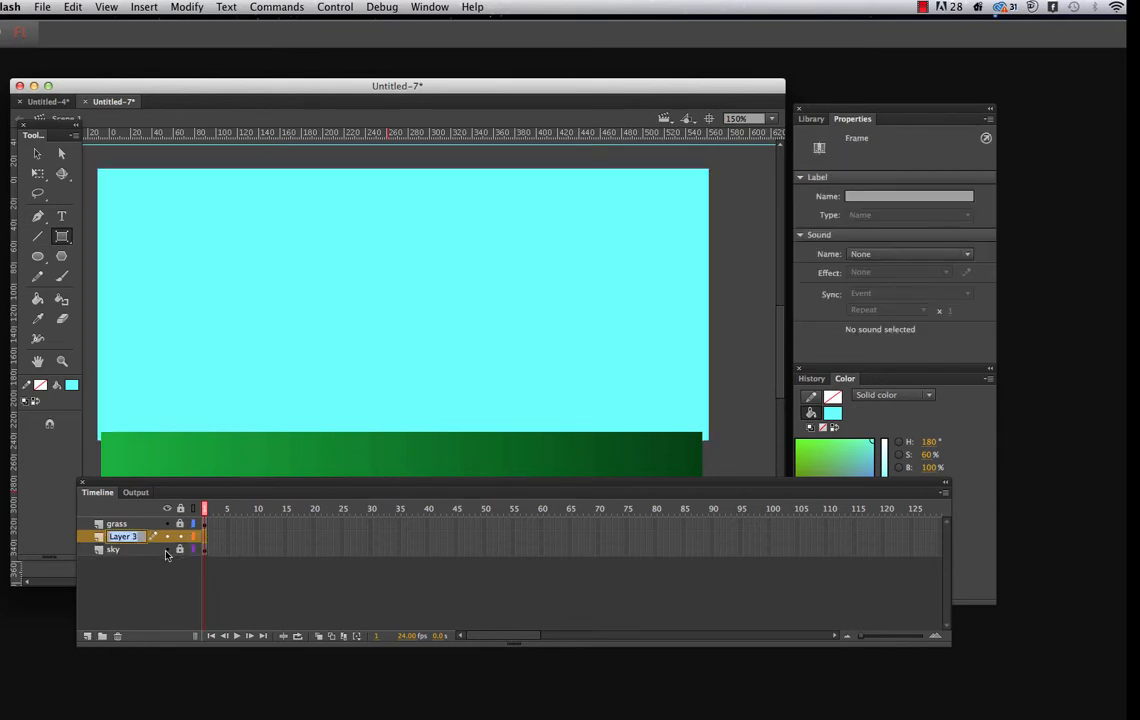
{"action": "type", "text": "cloud"}
Build a cloud from overlapping white #FFFFFF oval primitives without stroke at the upper-left corner of the sky
{"action": "left_click", "coordinate": [70, 385]}
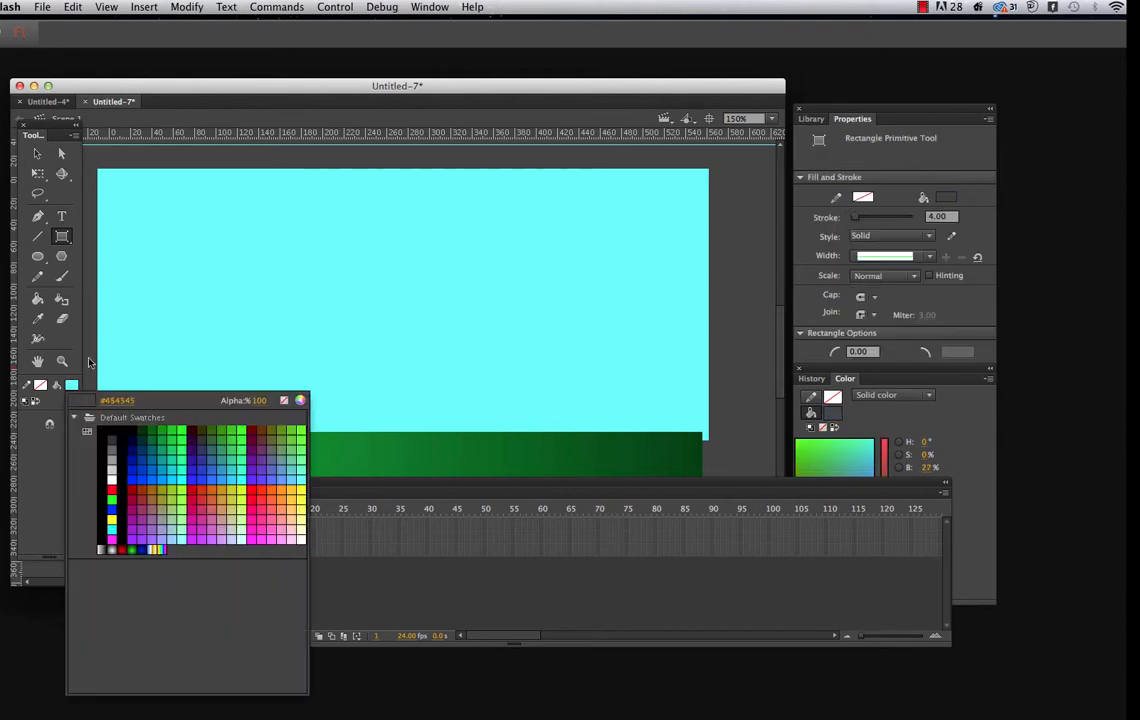
{"action": "left_click", "coordinate": [115, 477]}
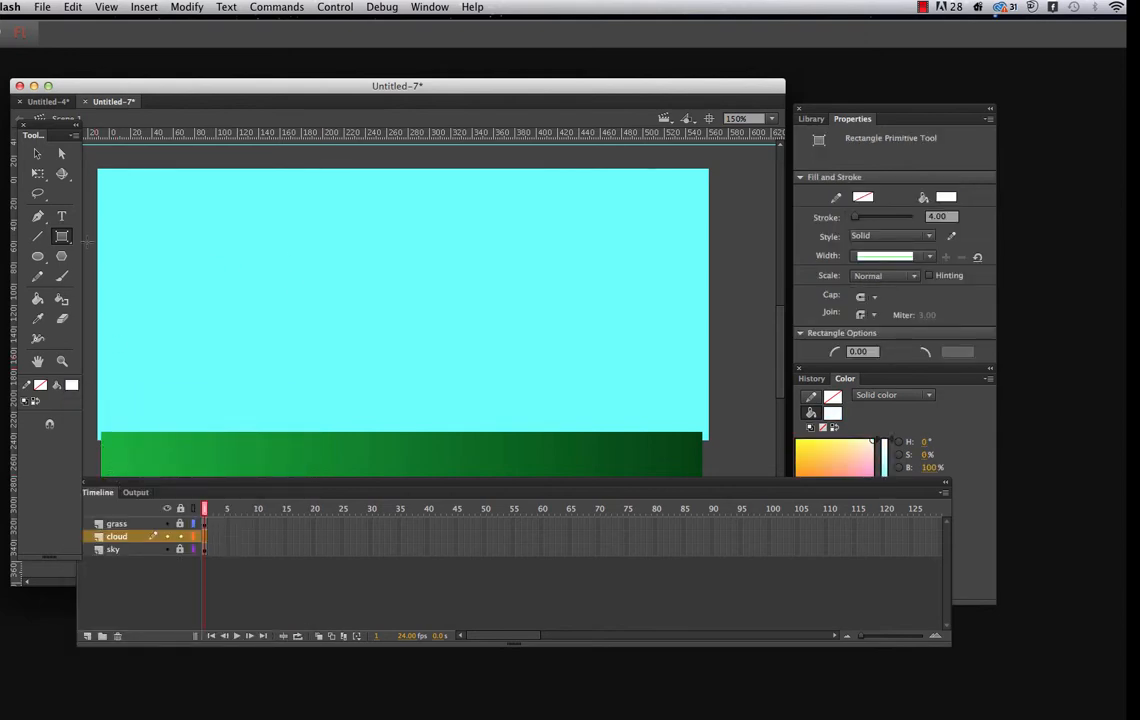
{"action": "left_click", "coordinate": [38, 256]}
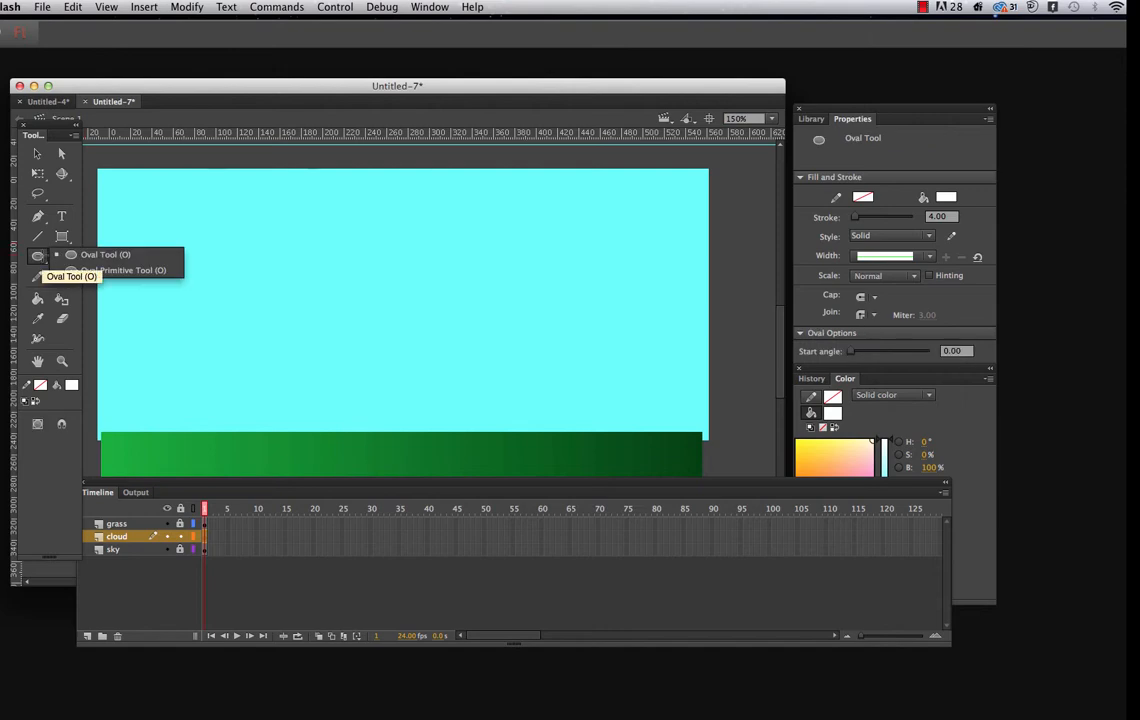
{"action": "left_click", "coordinate": [86, 269]}
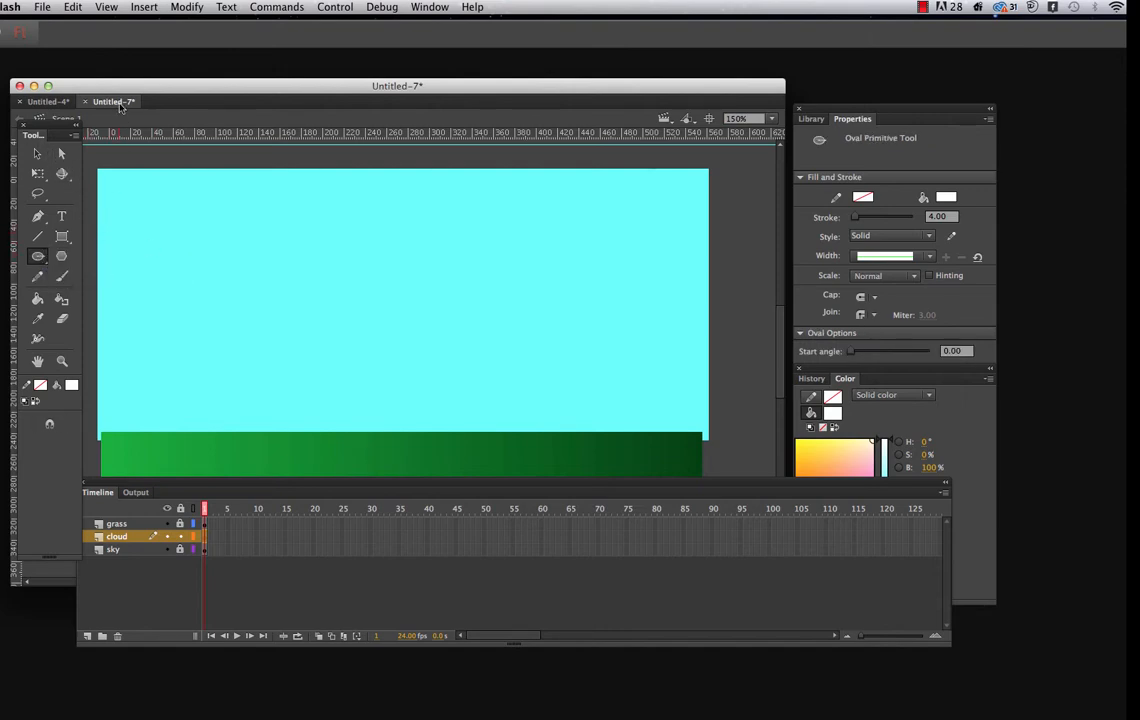
{"action": "left_click_drag", "start_coordinate": [106, 85], "coordinate": [132, 84]}
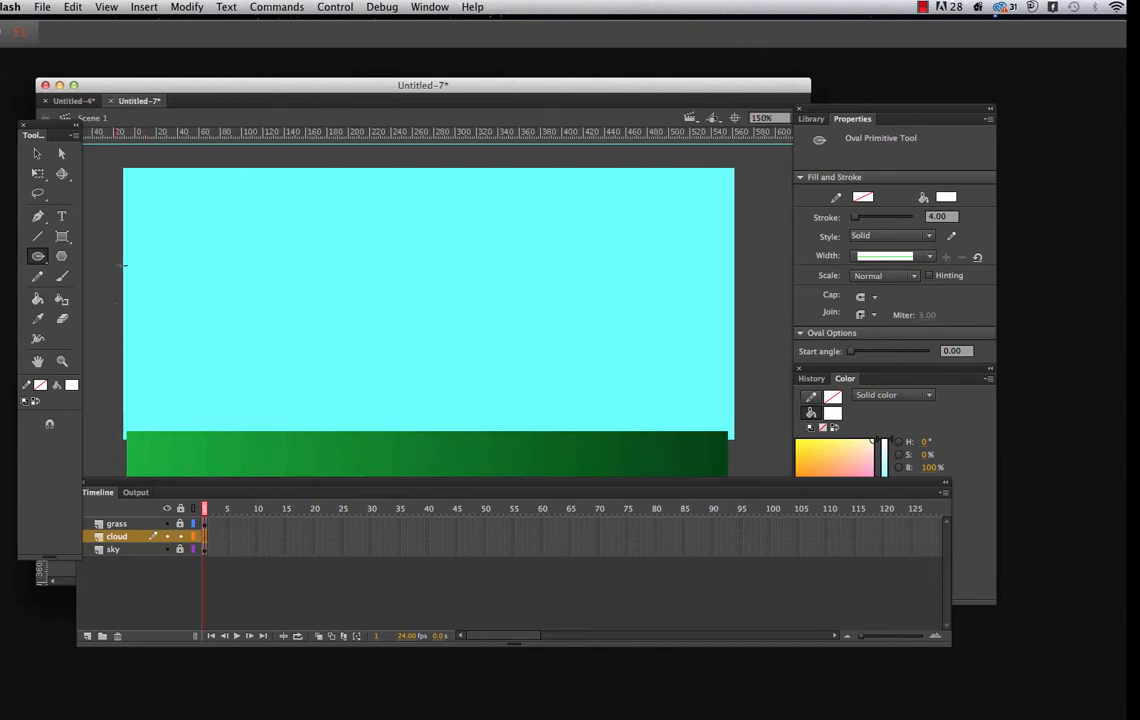
{"action": "mouse_move", "coordinate": [108, 209]}
{"action": "left_mouse_down"}
{"action": "mouse_move", "coordinate": [155, 244]}
{"action": "mouse_move", "coordinate": [147, 254]}
{"action": "mouse_move", "coordinate": [192, 273]}
{"action": "left_mouse_up"}
{"action": "mouse_move", "coordinate": [142, 215]}
{"action": "left_mouse_down"}
{"action": "mouse_move", "coordinate": [179, 243]}
{"action": "mouse_move", "coordinate": [142, 210]}
{"action": "mouse_move", "coordinate": [170, 221]}
{"action": "mouse_move", "coordinate": [213, 260]}
{"action": "left_mouse_up"}
{"action": "mouse_move", "coordinate": [163, 214]}
{"action": "left_mouse_down"}
{"action": "mouse_move", "coordinate": [203, 241]}
{"action": "mouse_move", "coordinate": [176, 212]}
{"action": "mouse_move", "coordinate": [186, 227]}
{"action": "left_mouse_up"}
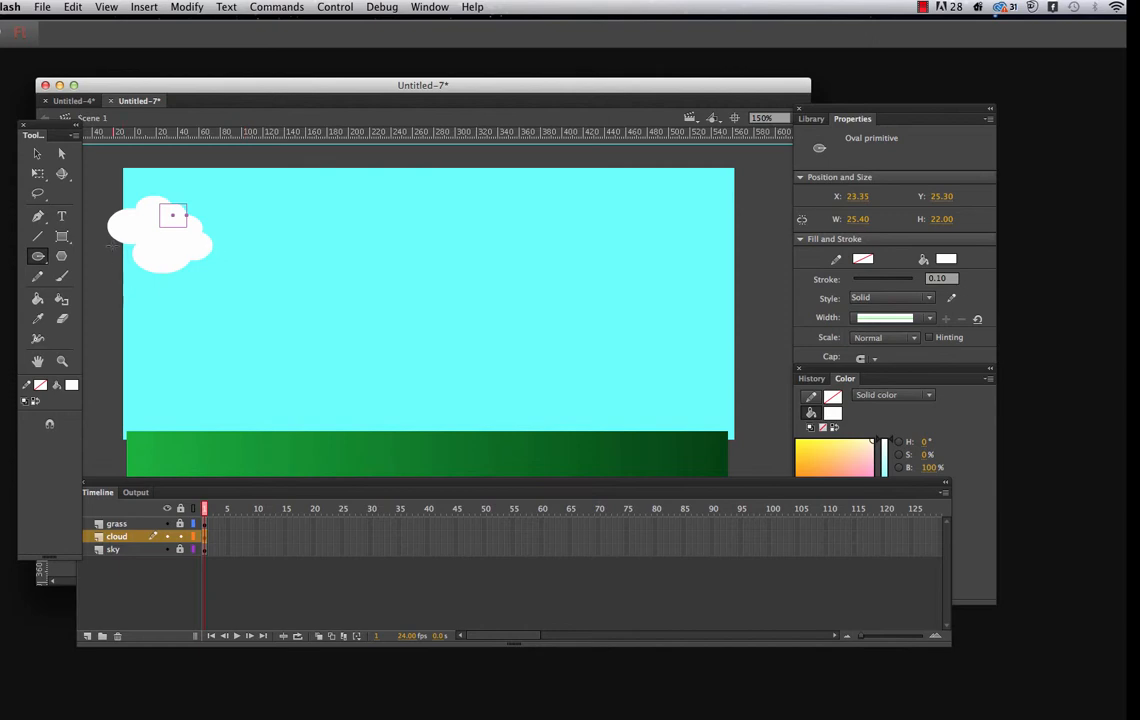
{"action": "mouse_move", "coordinate": [117, 235]}
{"action": "left_mouse_down"}
{"action": "mouse_move", "coordinate": [156, 275]}
{"action": "mouse_move", "coordinate": [221, 277]}
{"action": "left_mouse_up"}
{"action": "left_click_drag", "start_coordinate": [181, 208], "coordinate": [219, 236]}
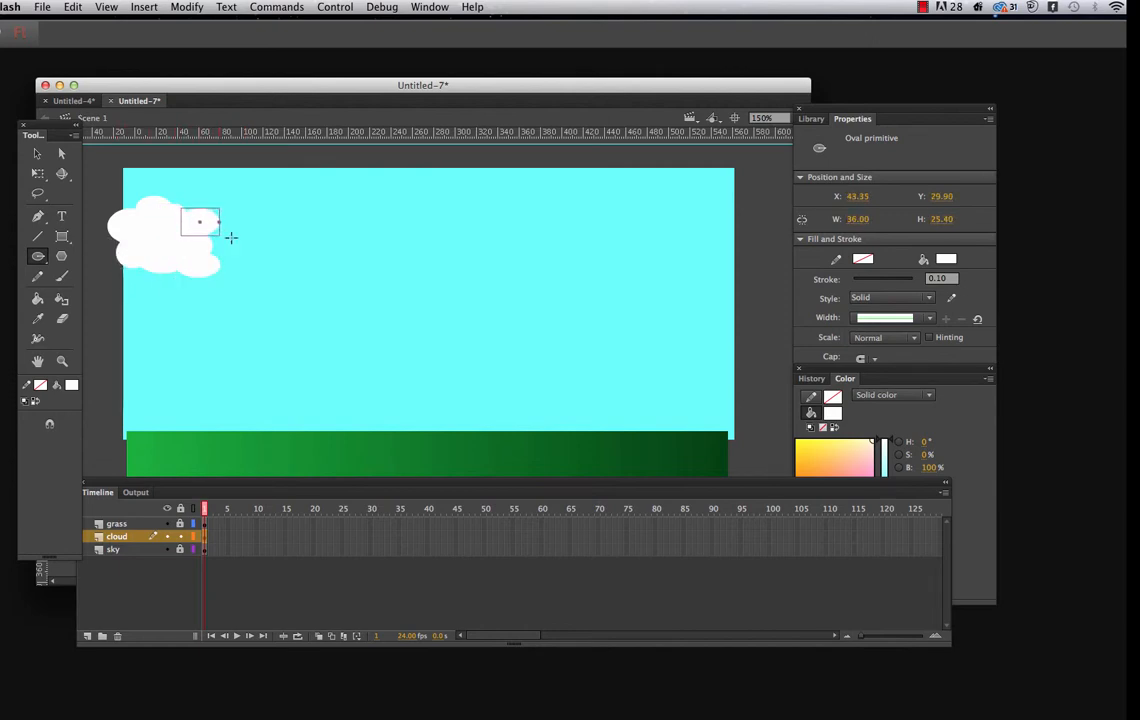
{"action": "left_click_drag", "start_coordinate": [137, 187], "coordinate": [175, 207]}
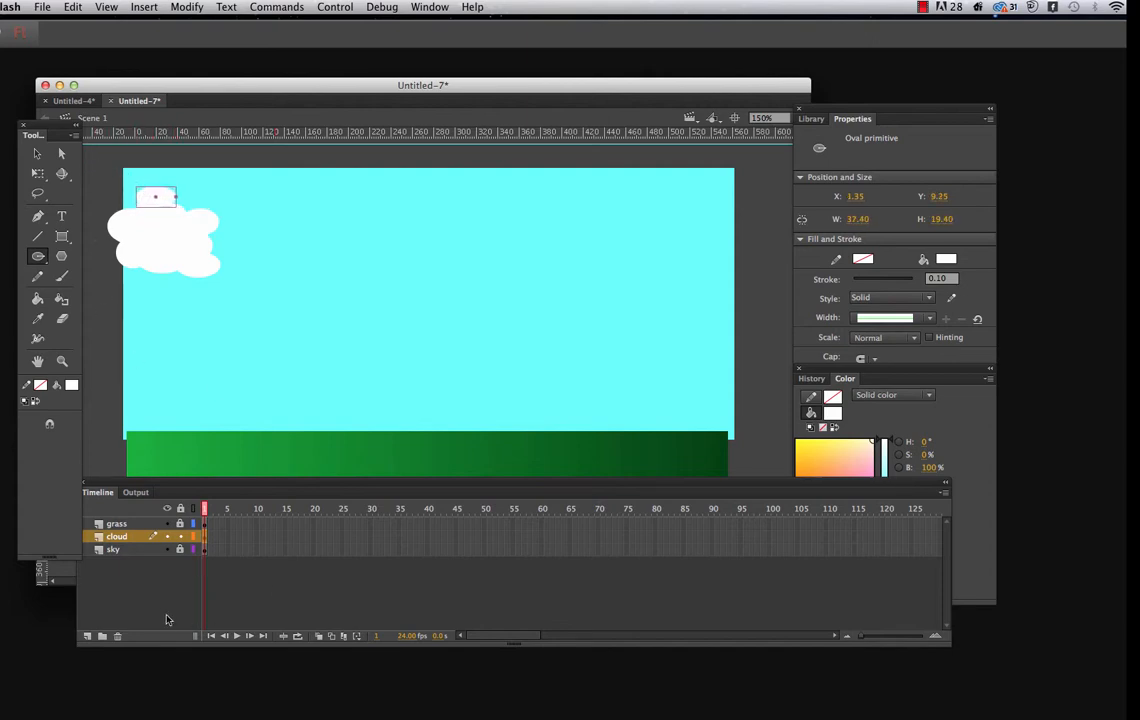
Lock the cloud layer and add a layer named "character" at the top of the layer stack, above grass
{"action": "left_click", "coordinate": [181, 537]}
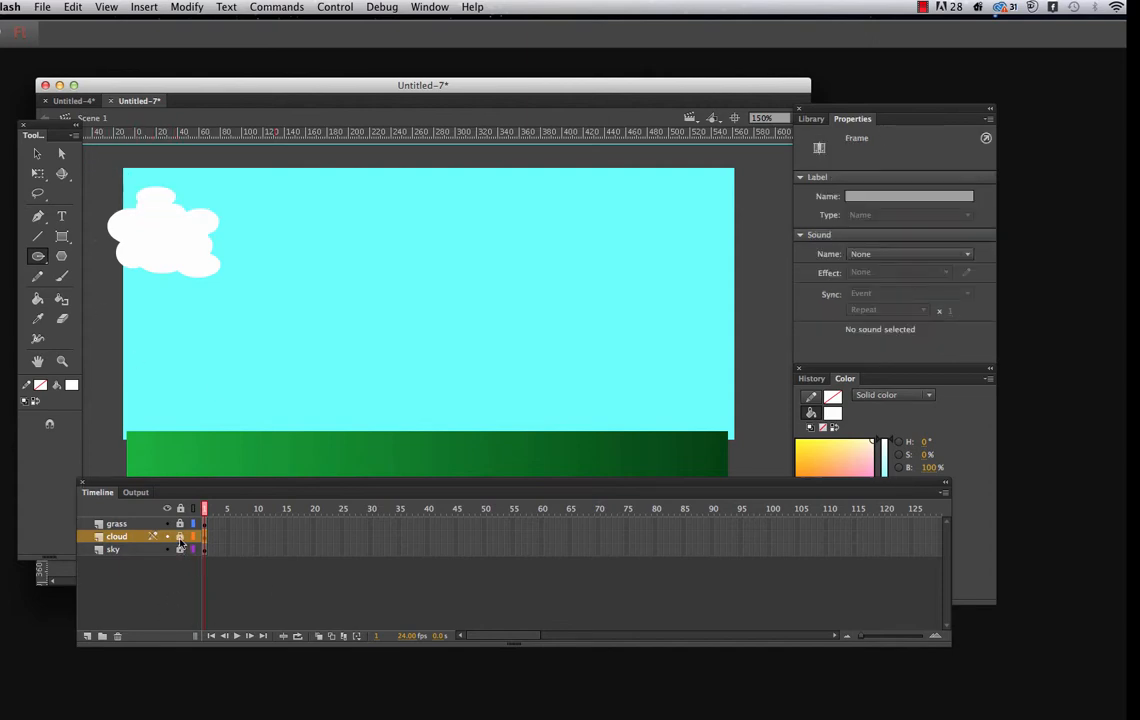
{"action": "left_click", "coordinate": [88, 637]}
{"action": "double_click", "coordinate": [122, 536]}
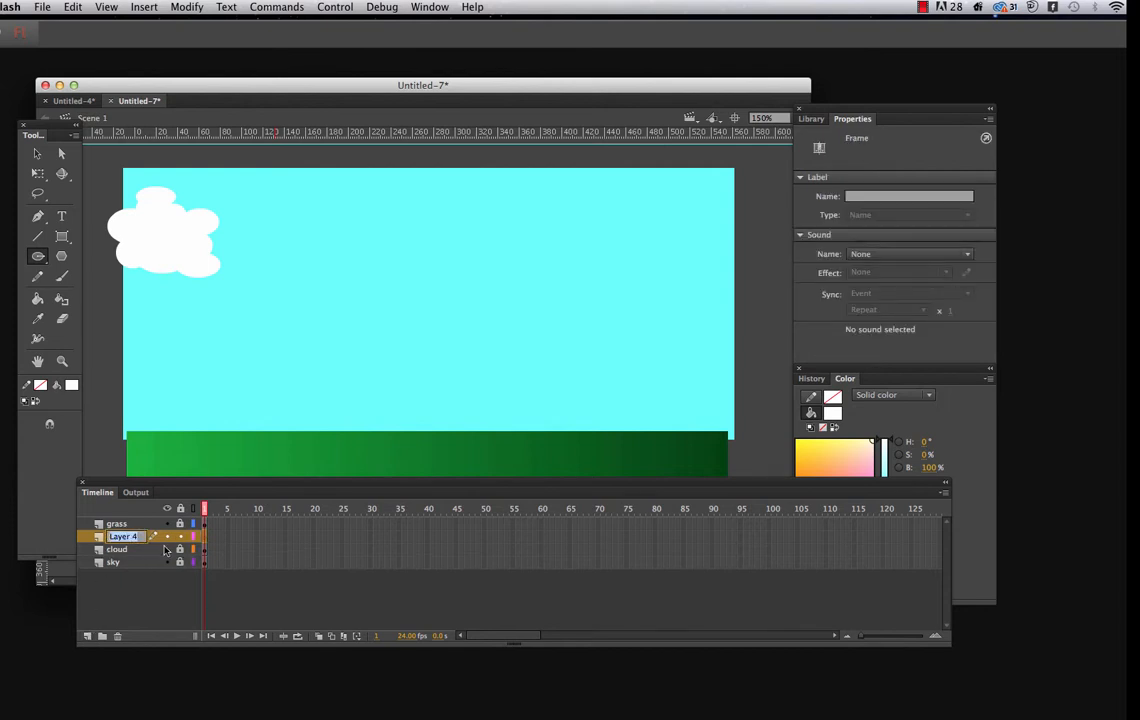
{"action": "type", "text": "character"}
{"action": "left_click_drag", "start_coordinate": [38, 256], "coordinate": [79, 257]}
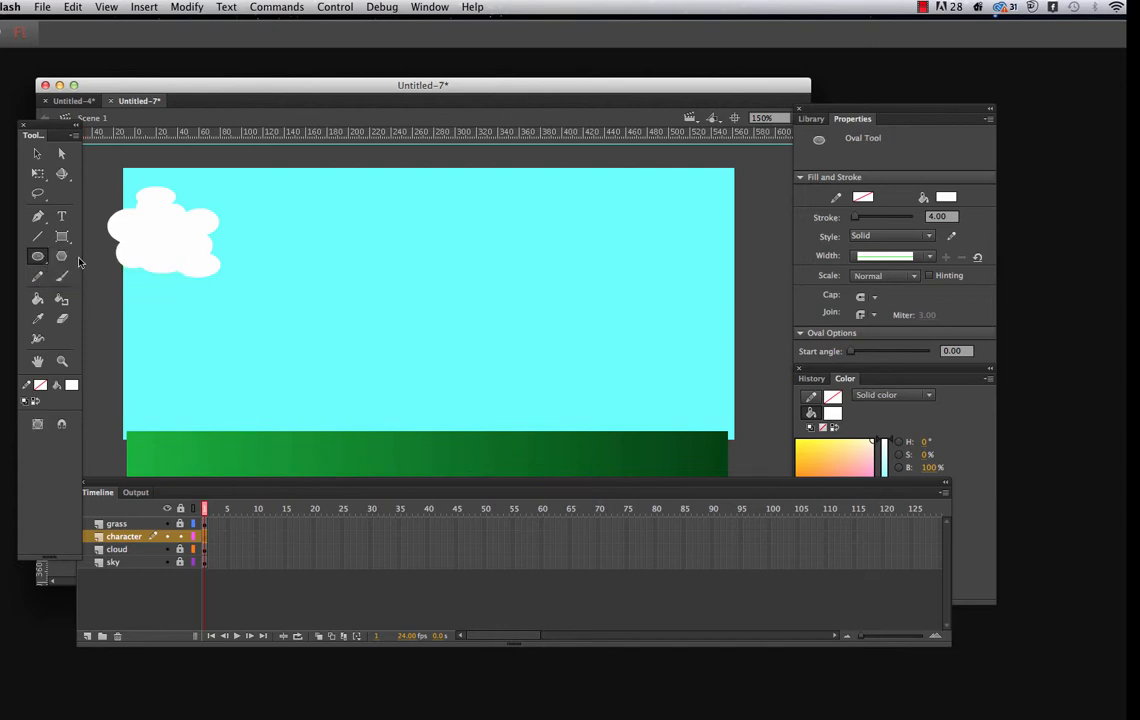
{"action": "left_click_drag", "start_coordinate": [145, 537], "coordinate": [145, 525]}
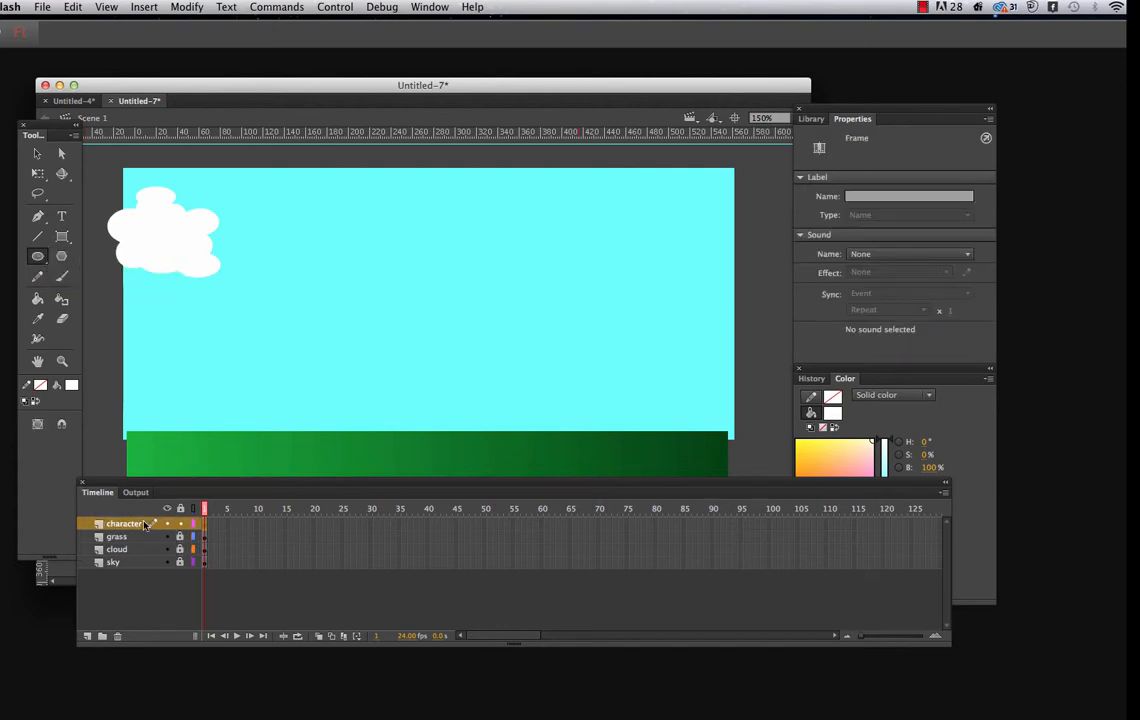
Draw a yellow oval with a black stroke, about 77 by 127 px, standing on the right part of the grass
{"action": "left_click", "coordinate": [41, 386]}
{"action": "left_click", "coordinate": [80, 435]}
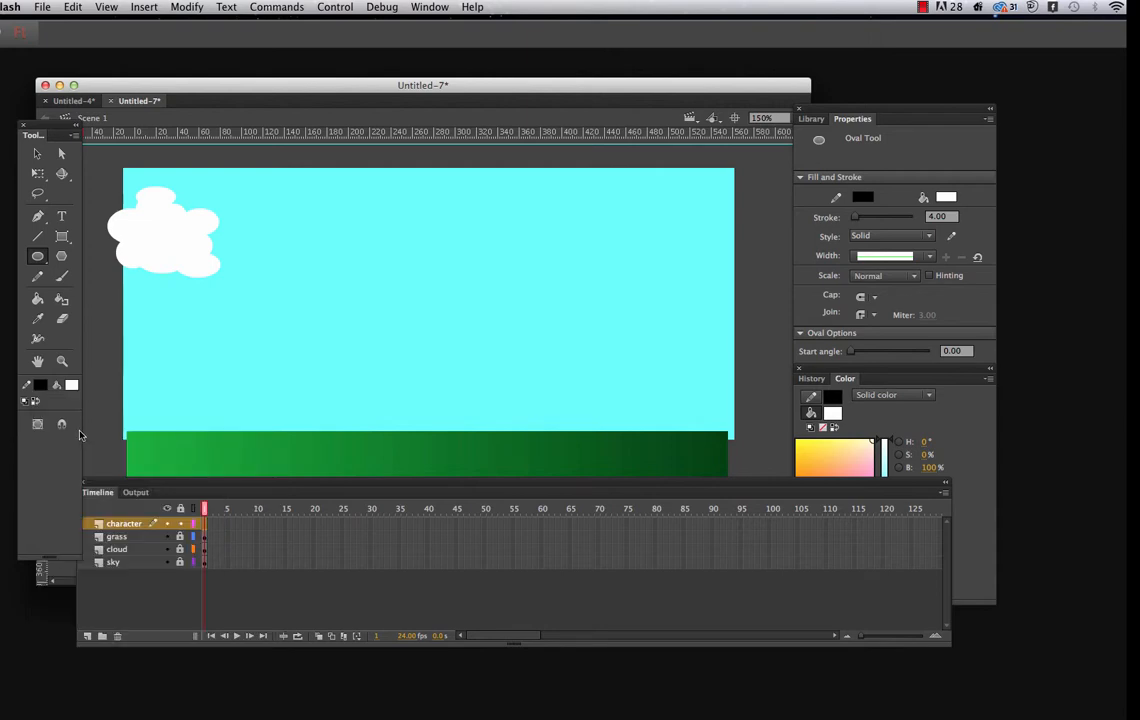
{"action": "left_click", "coordinate": [71, 385]}
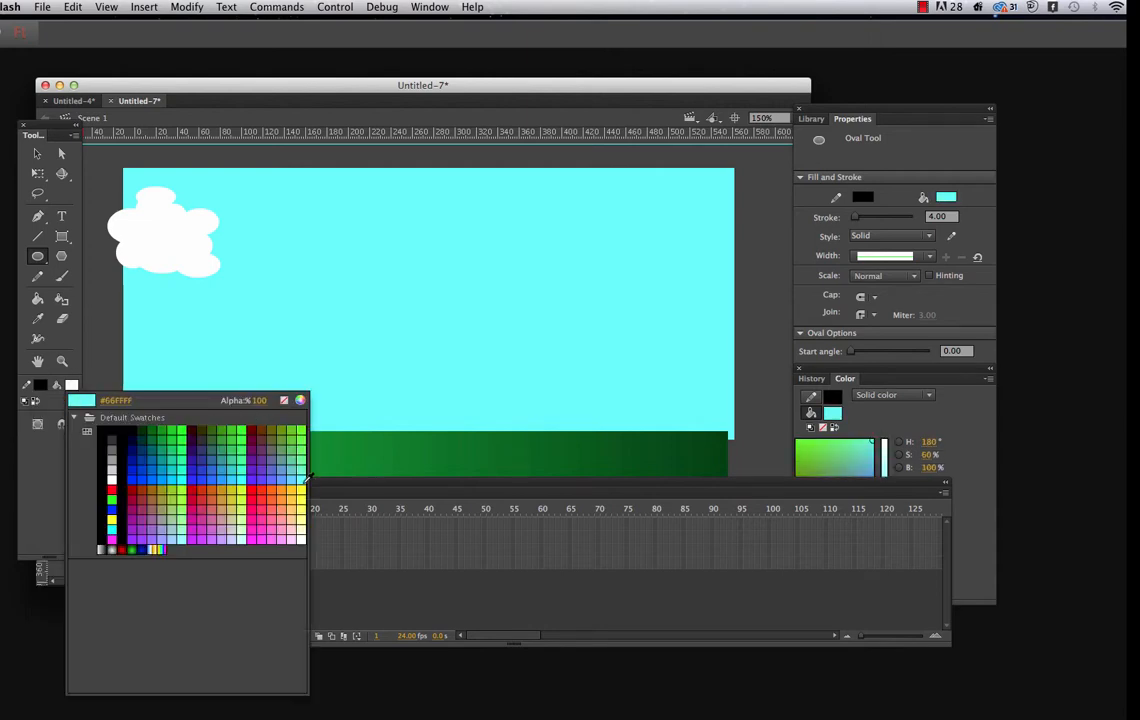
{"action": "left_click", "coordinate": [111, 520]}
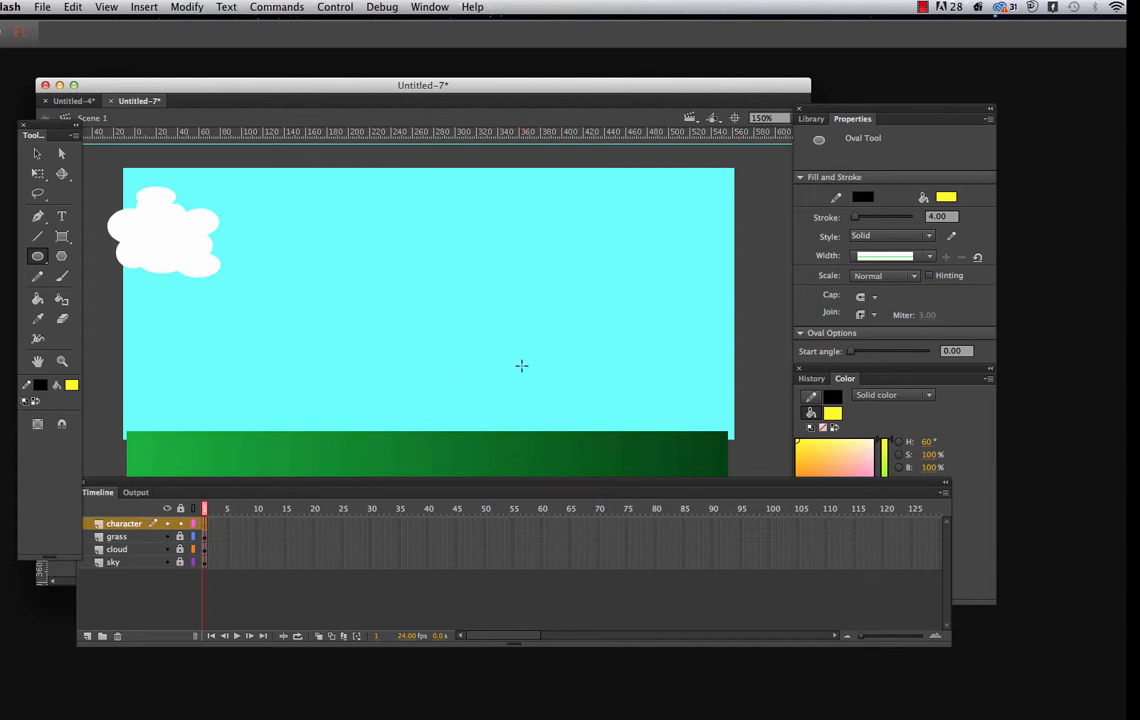
{"action": "mouse_move", "coordinate": [837, 110]}
{"action": "left_mouse_down"}
{"action": "mouse_move", "coordinate": [706, 100]}
{"action": "mouse_move", "coordinate": [634, 135]}
{"action": "left_mouse_up"}
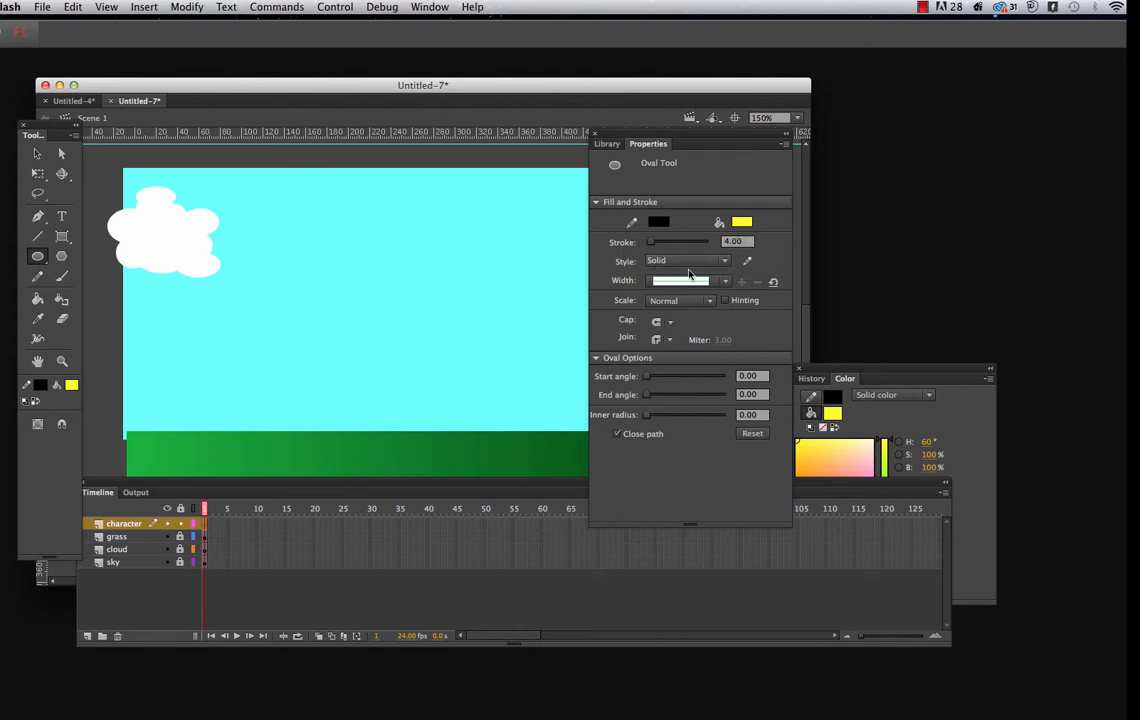
{"action": "left_click_drag", "start_coordinate": [647, 133], "coordinate": [790, 148]}
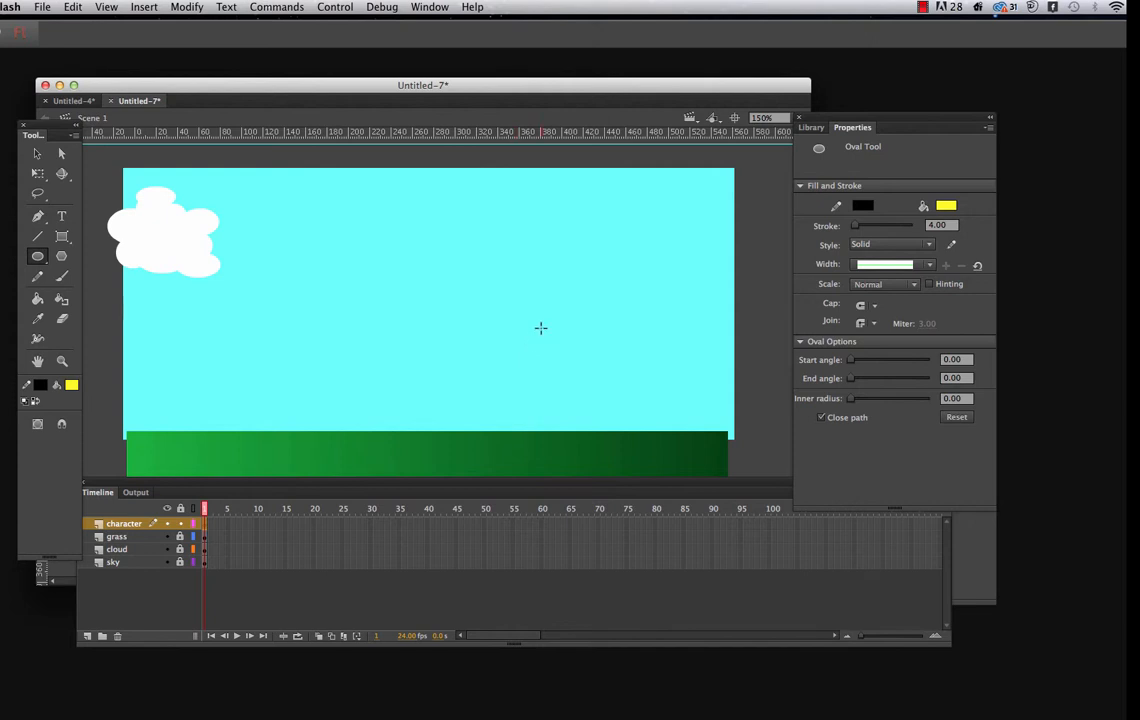
{"action": "mouse_move", "coordinate": [536, 321]}
{"action": "left_mouse_down"}
{"action": "mouse_move", "coordinate": [573, 402]}
{"action": "mouse_move", "coordinate": [619, 458]}
{"action": "left_mouse_up"}
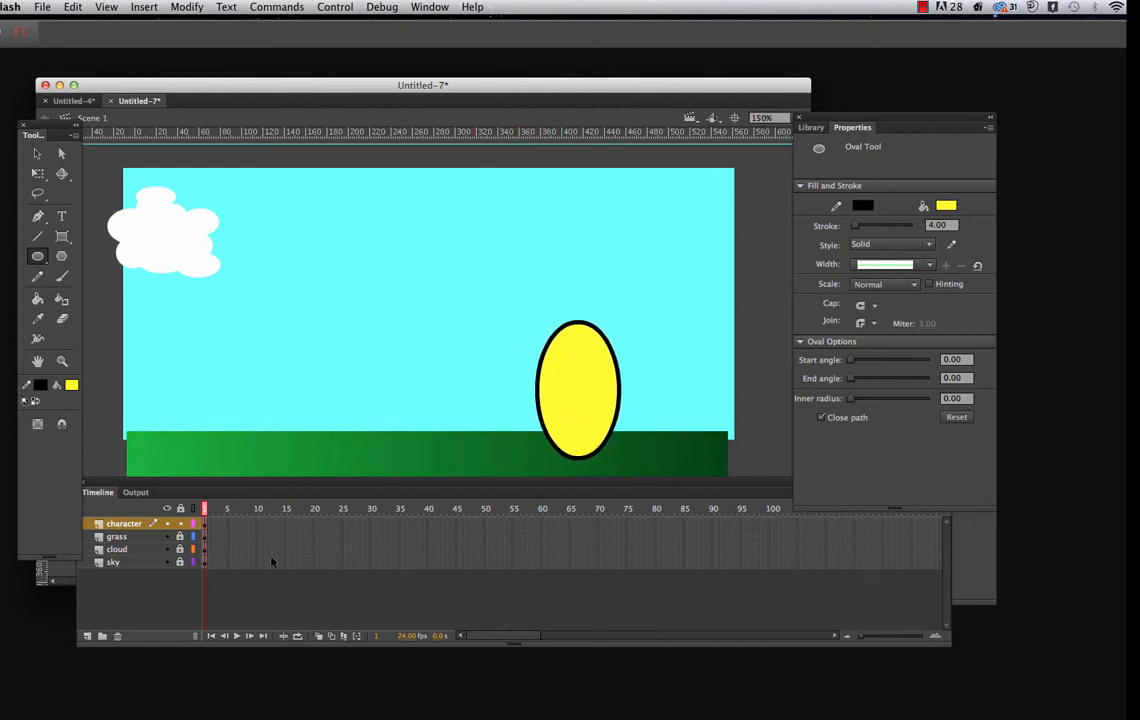
Convert the whole yellow oval, fill and outline, to a Graphic symbol named "character"
{"action": "left_click", "coordinate": [38, 154]}
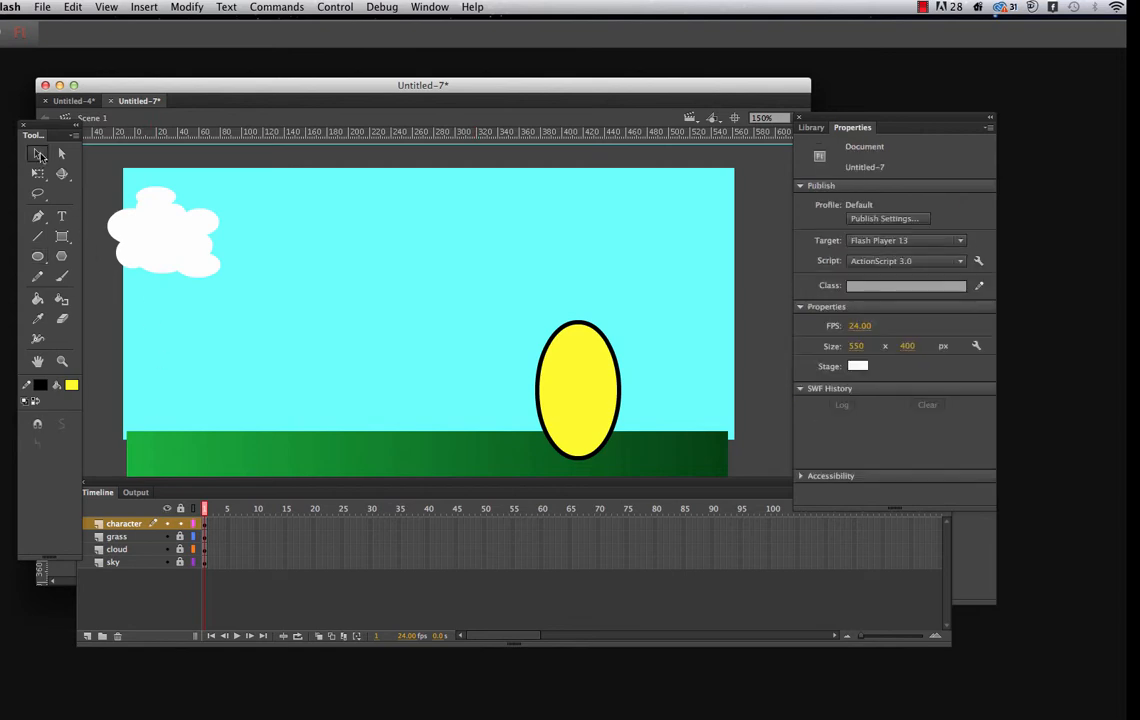
{"action": "mouse_move", "coordinate": [502, 302]}
{"action": "left_mouse_down"}
{"action": "mouse_move", "coordinate": [542, 387]}
{"action": "mouse_move", "coordinate": [611, 461]}
{"action": "mouse_move", "coordinate": [656, 474]}
{"action": "left_mouse_up"}
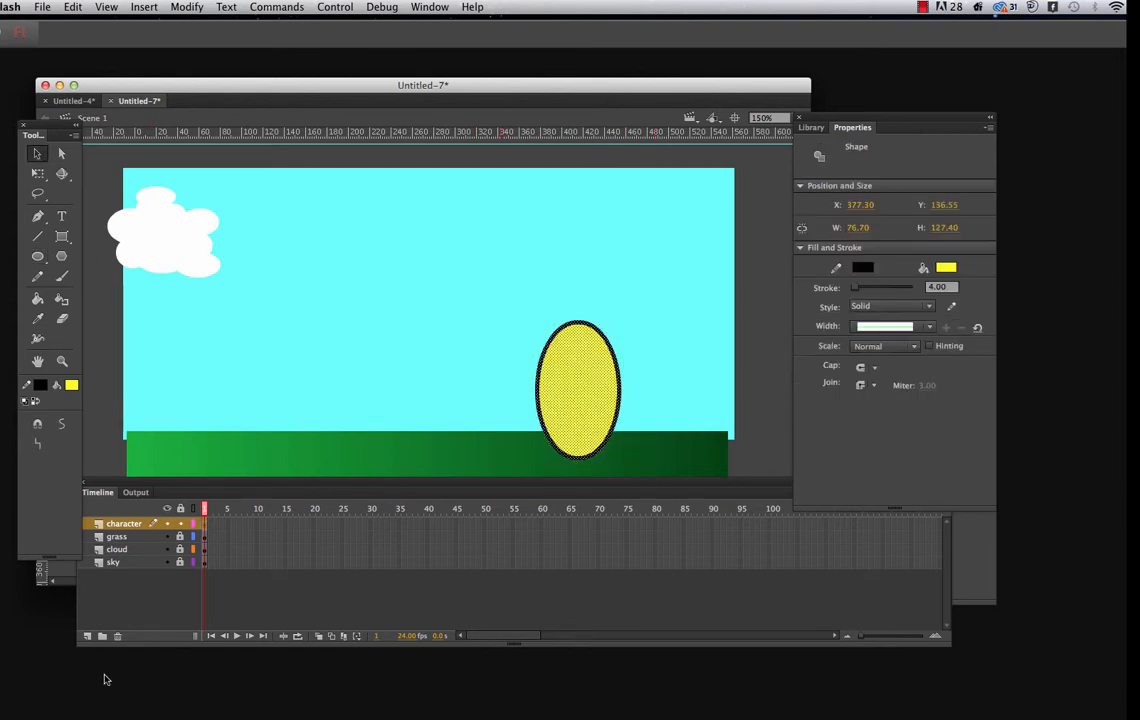
{"action": "right_click", "coordinate": [593, 422]}
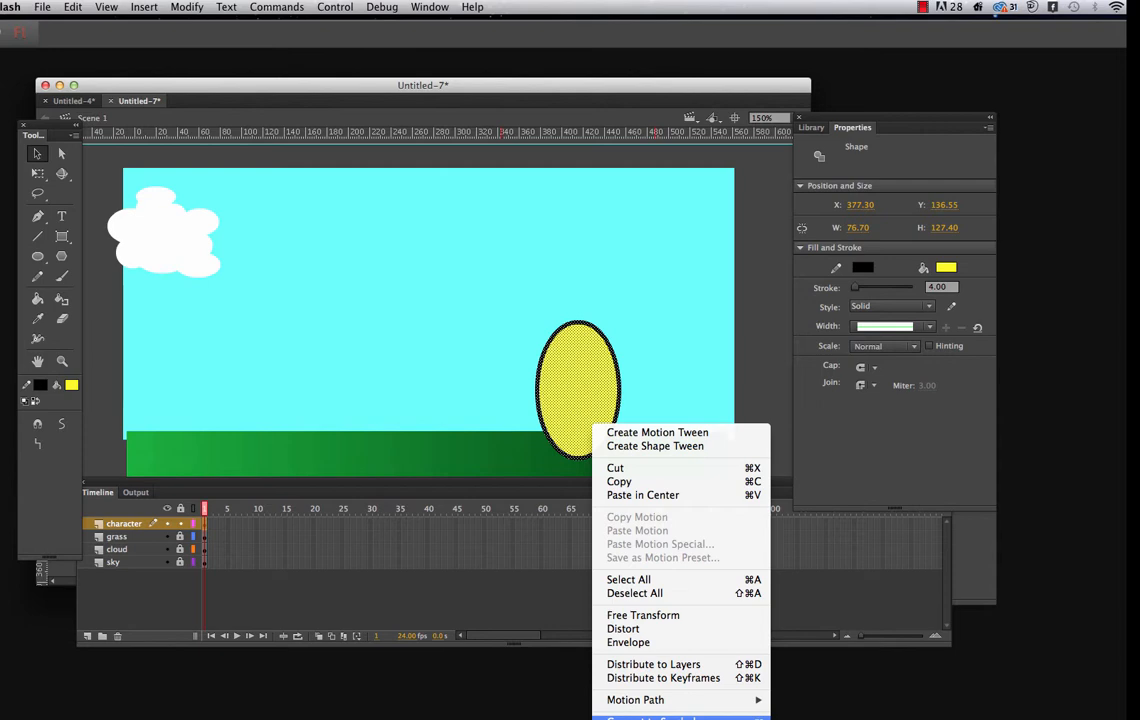
{"action": "left_click", "coordinate": [660, 717]}
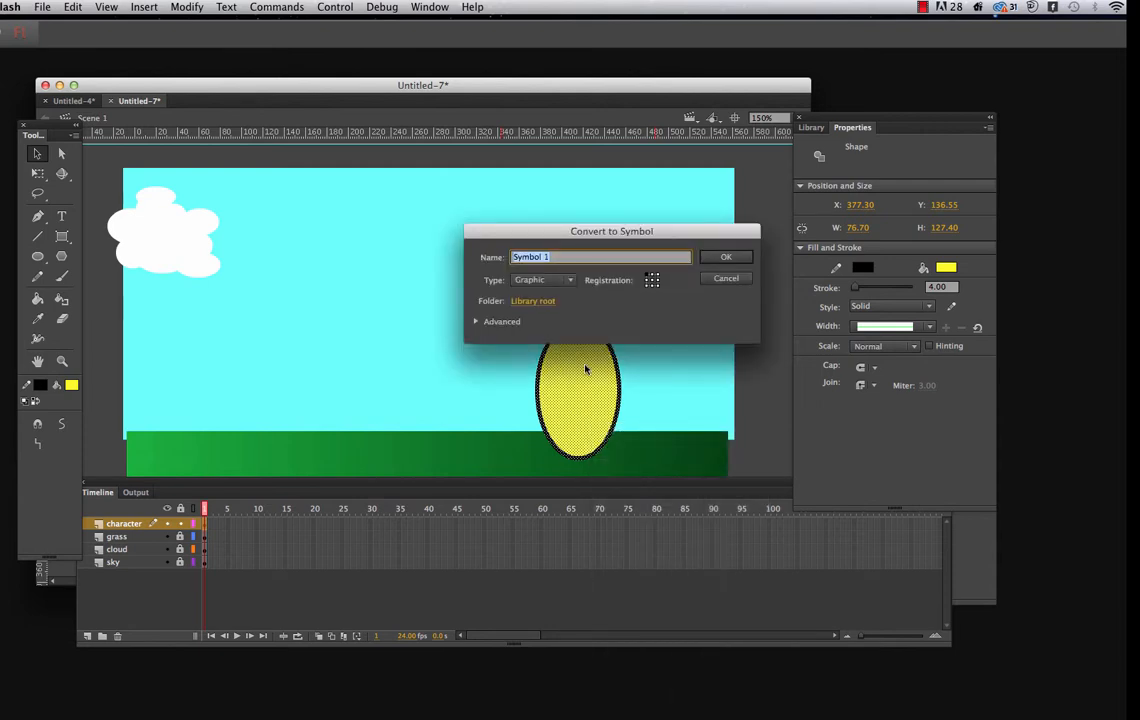
{"action": "type", "text": "character"}
{"action": "left_click", "coordinate": [726, 258]}
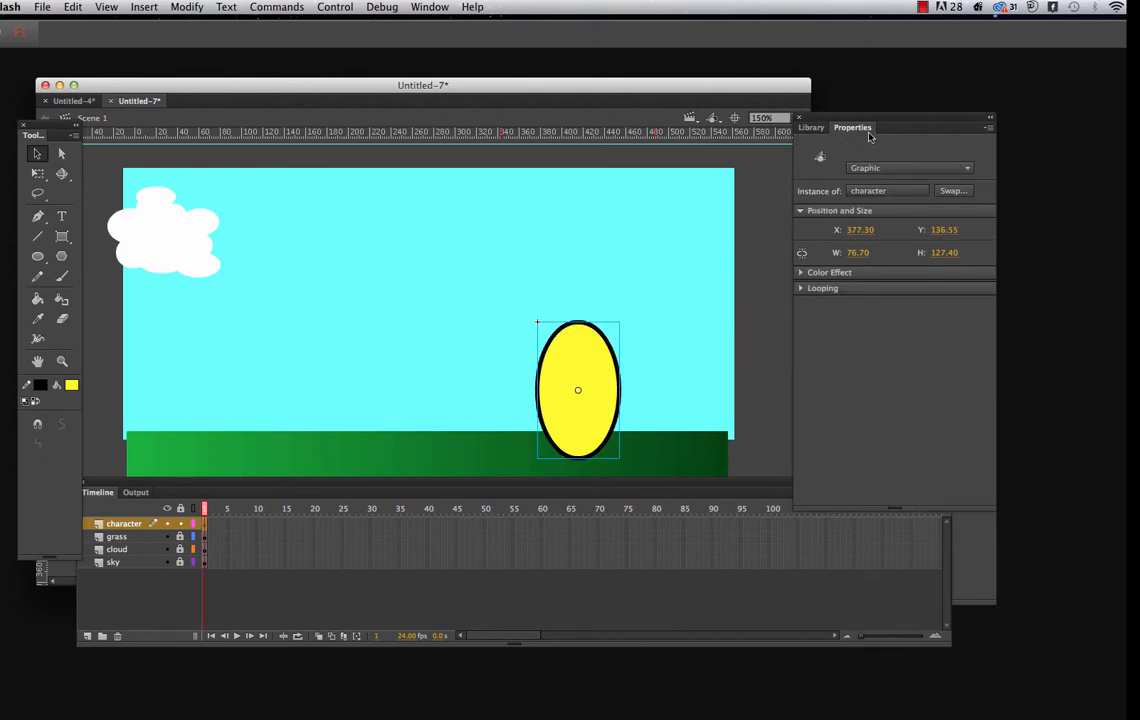
Open the character symbol from the library for editing and rename its layer "body"
{"action": "left_click", "coordinate": [812, 129]}
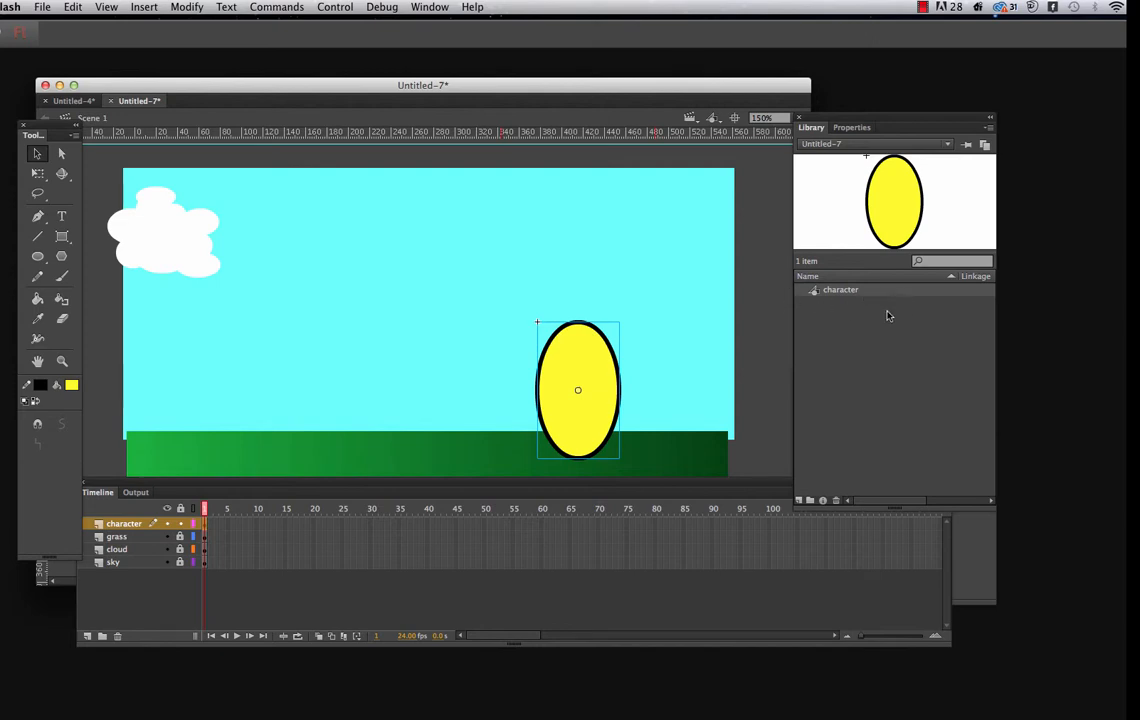
{"action": "double_click", "coordinate": [815, 295]}
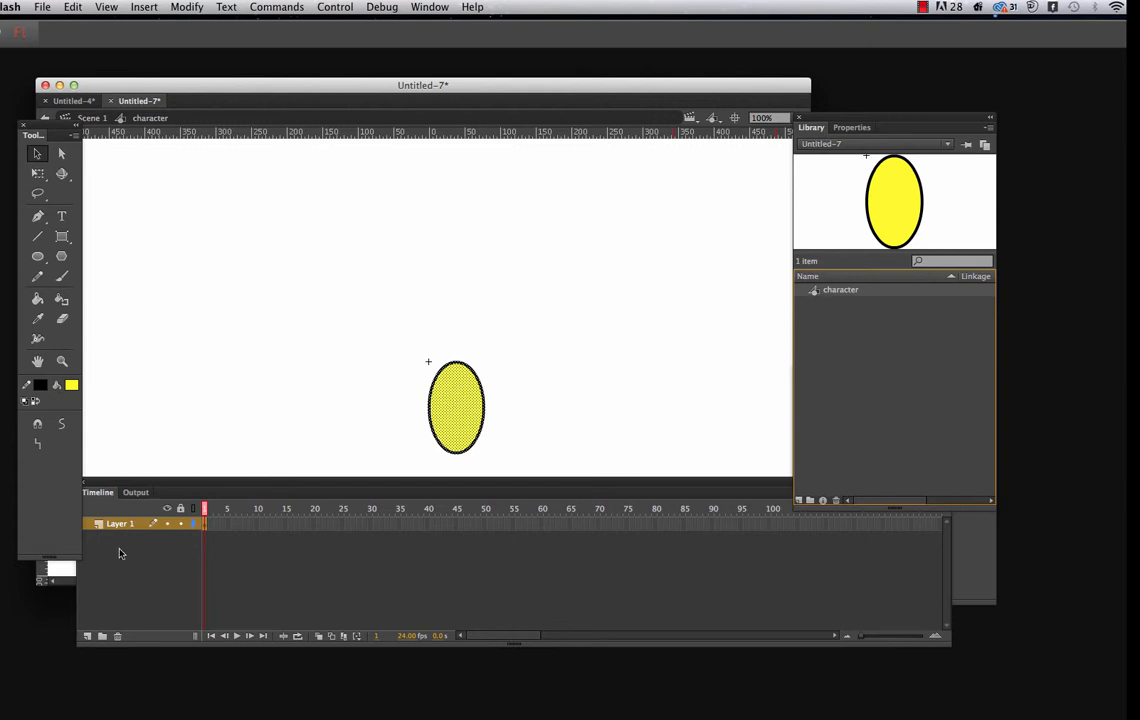
{"action": "left_click", "coordinate": [63, 363]}
{"action": "left_click", "coordinate": [450, 389], "text": "alt"}
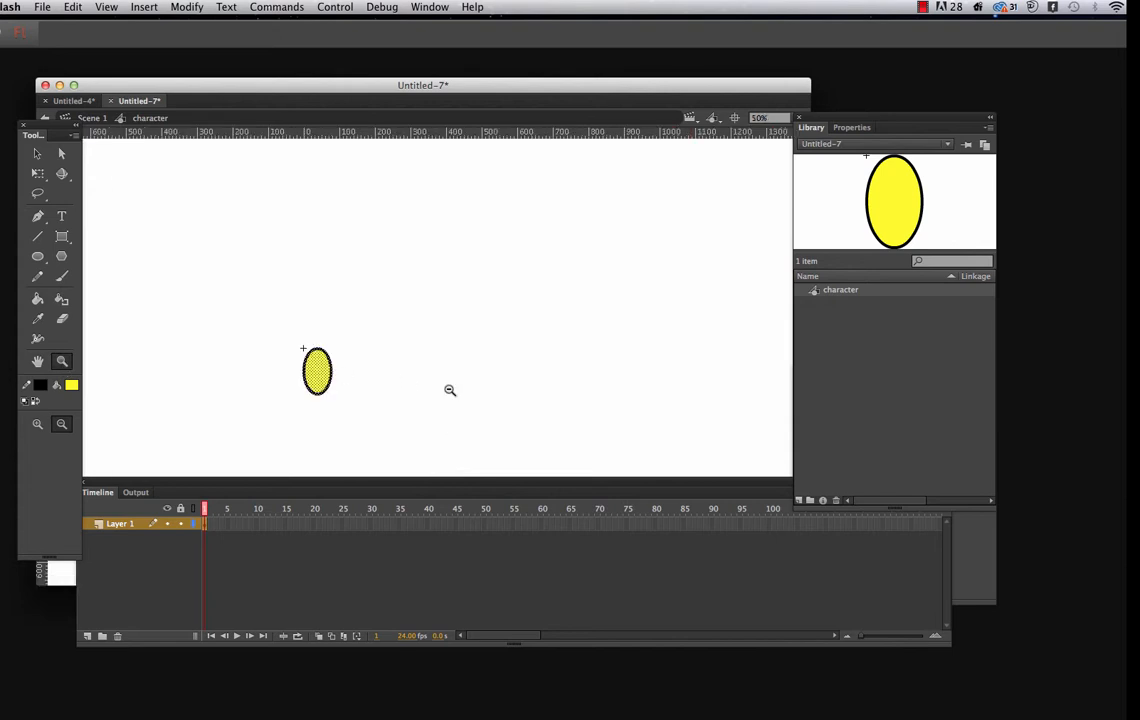
{"action": "left_click", "coordinate": [325, 364]}
{"action": "left_click", "coordinate": [394, 382]}
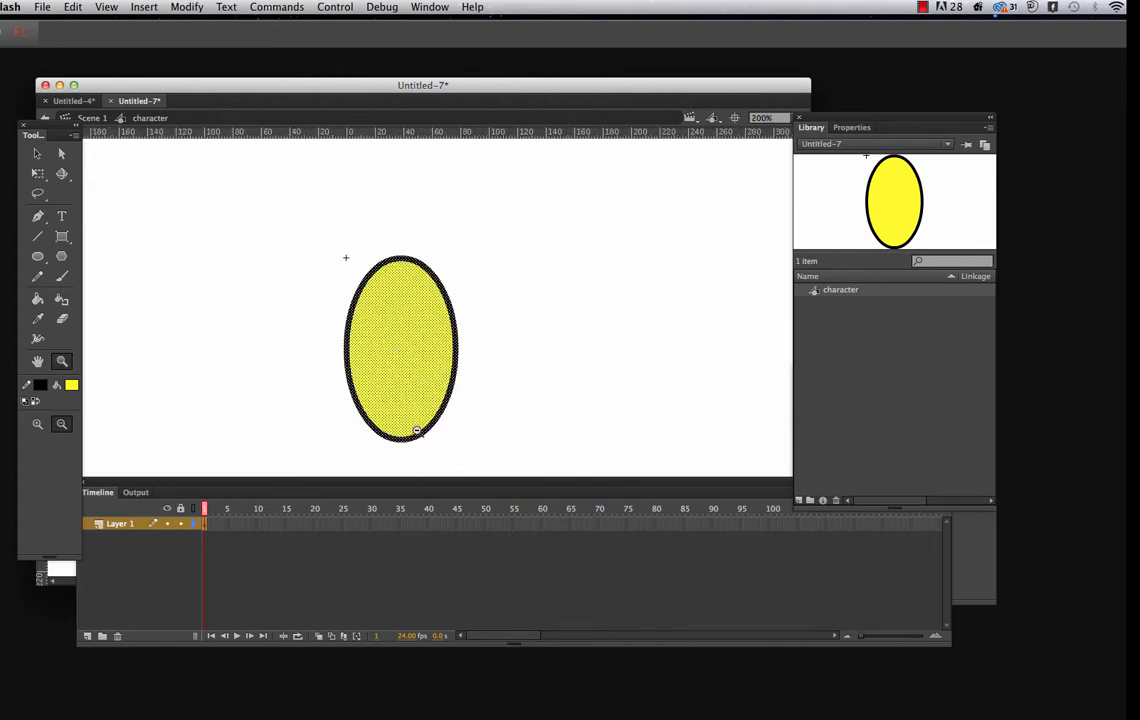
{"action": "double_click", "coordinate": [122, 524]}
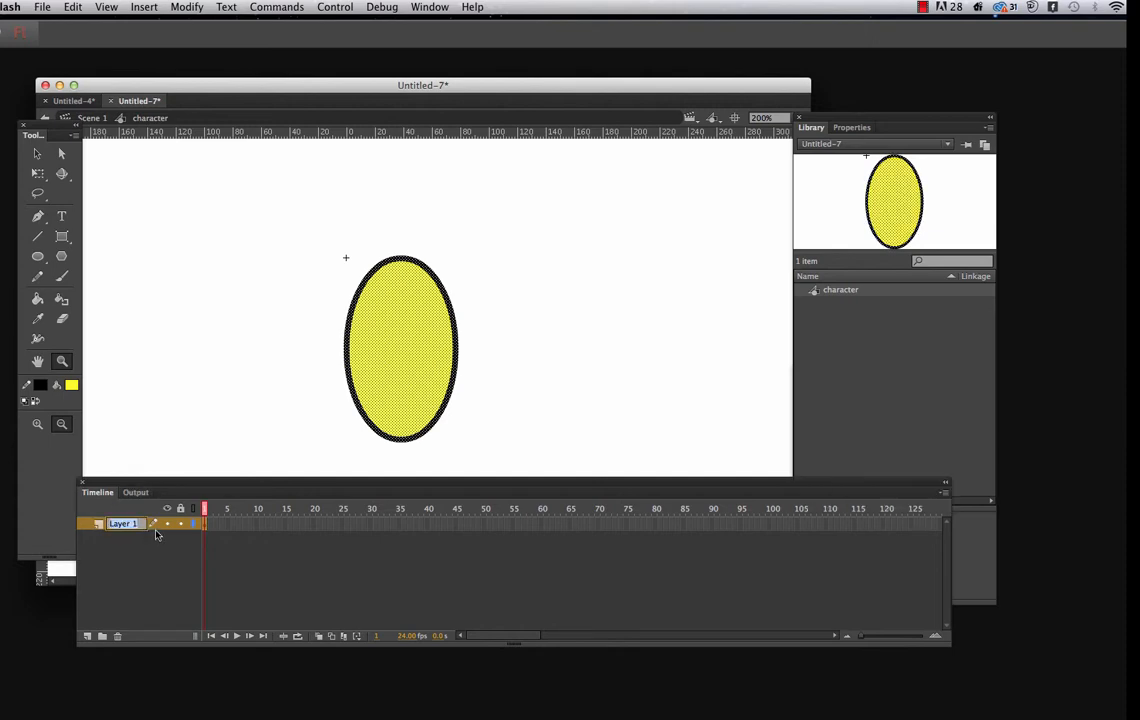
{"action": "type", "text": "body"}
Add a layer named "front leg" above the body layer and activate the Oval tool for drawing on it
{"action": "left_click", "coordinate": [37, 153]}
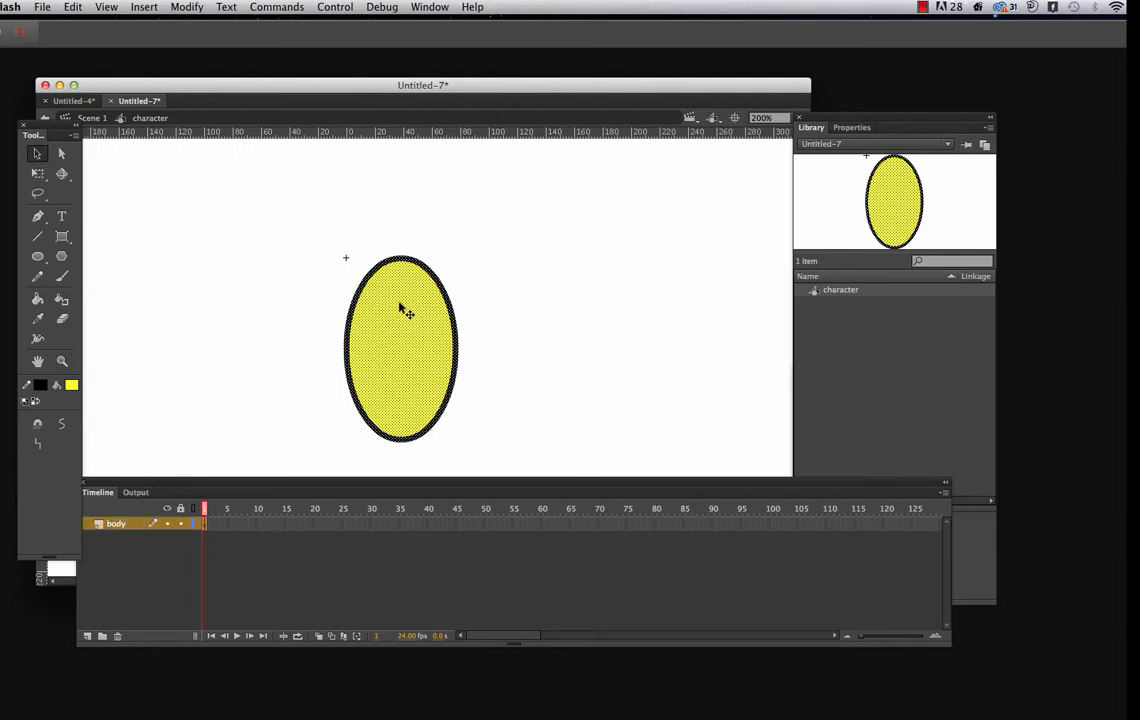
{"action": "left_click", "coordinate": [101, 495]}
{"action": "left_click_drag", "start_coordinate": [101, 497], "coordinate": [119, 511]}
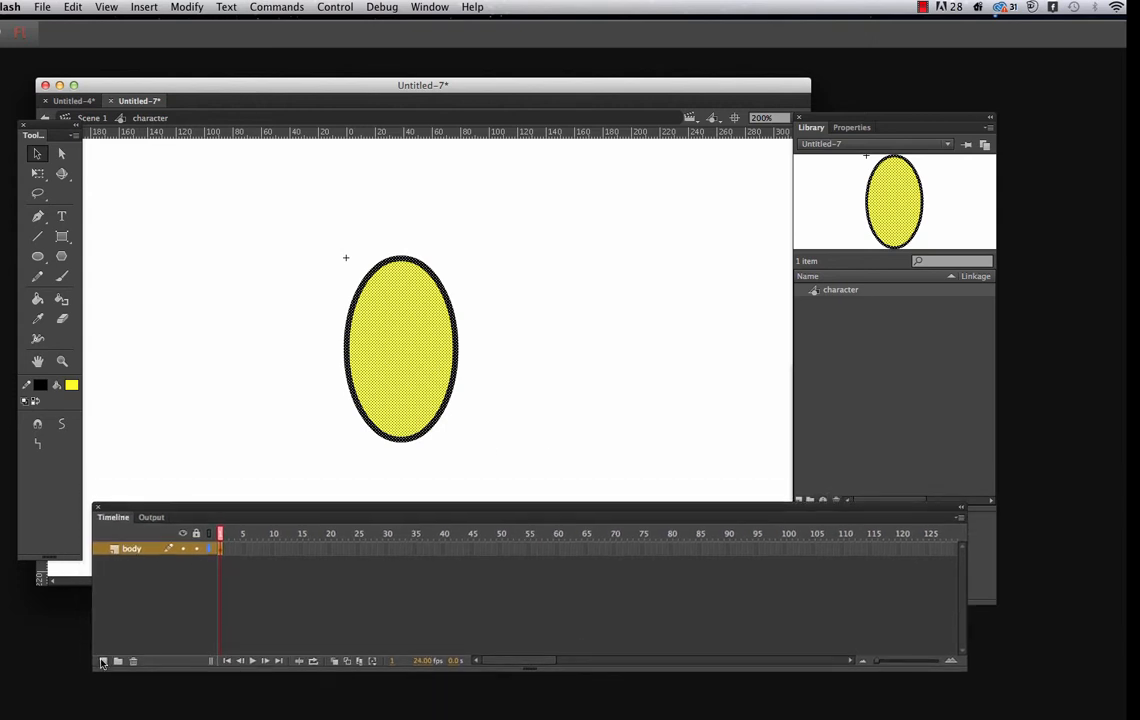
{"action": "left_click", "coordinate": [103, 662]}
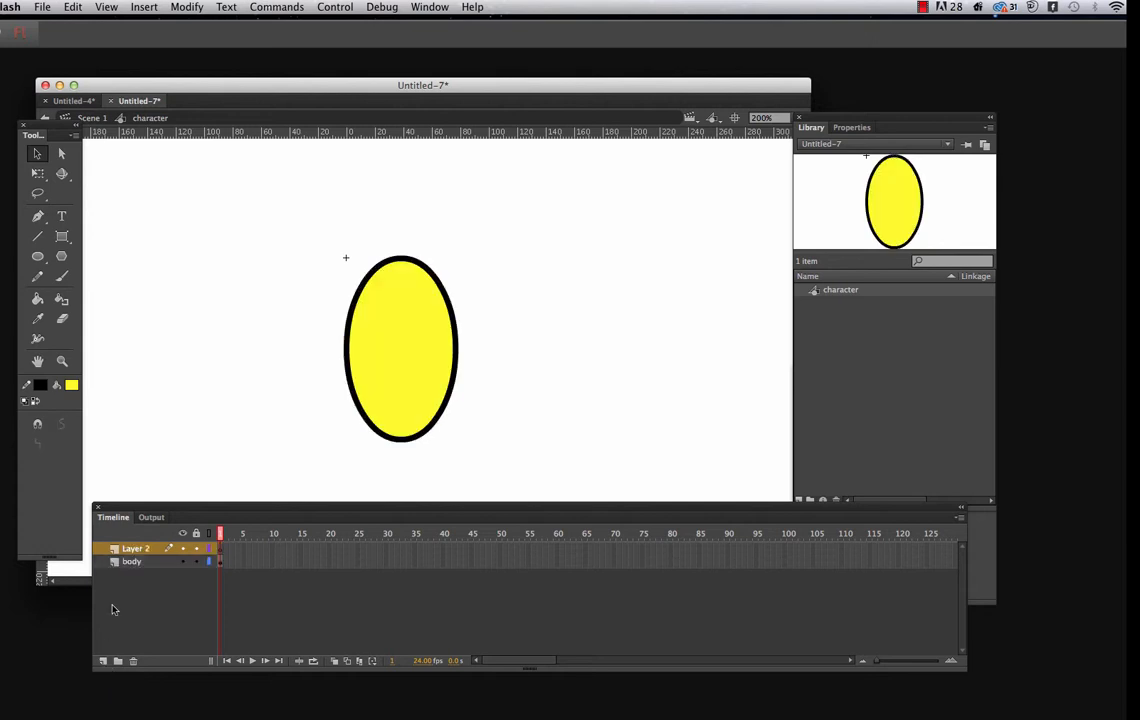
{"action": "double_click", "coordinate": [150, 549]}
{"action": "type", "text": "front leg"}
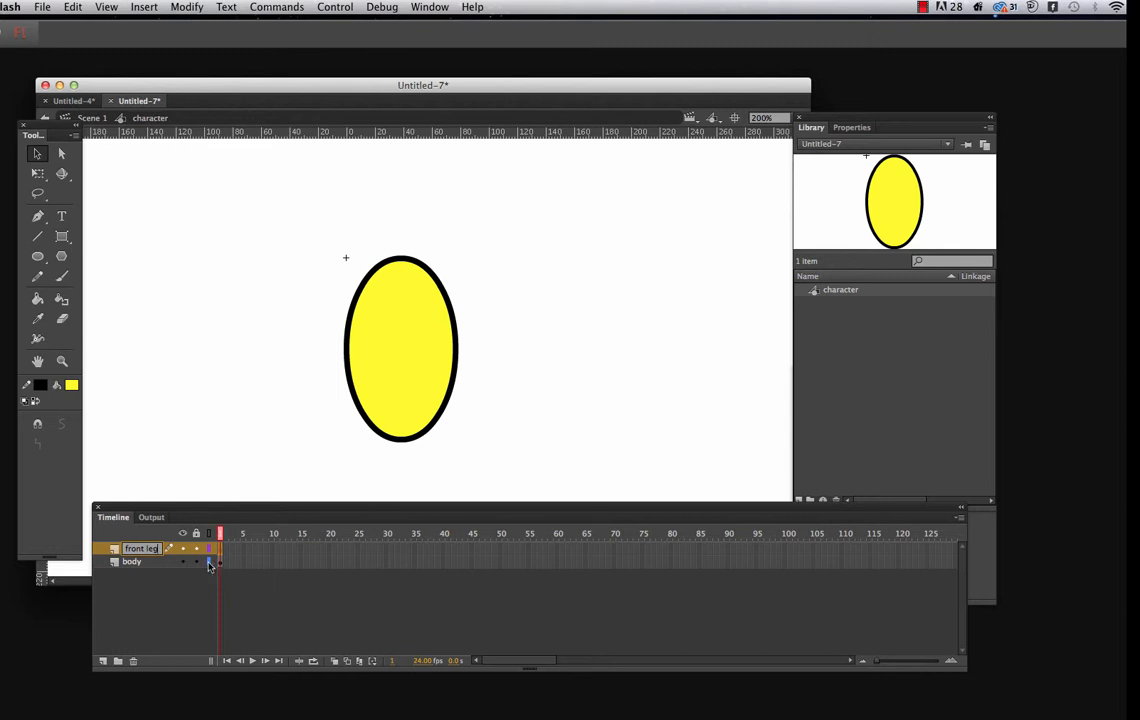
{"action": "left_click", "coordinate": [38, 257]}
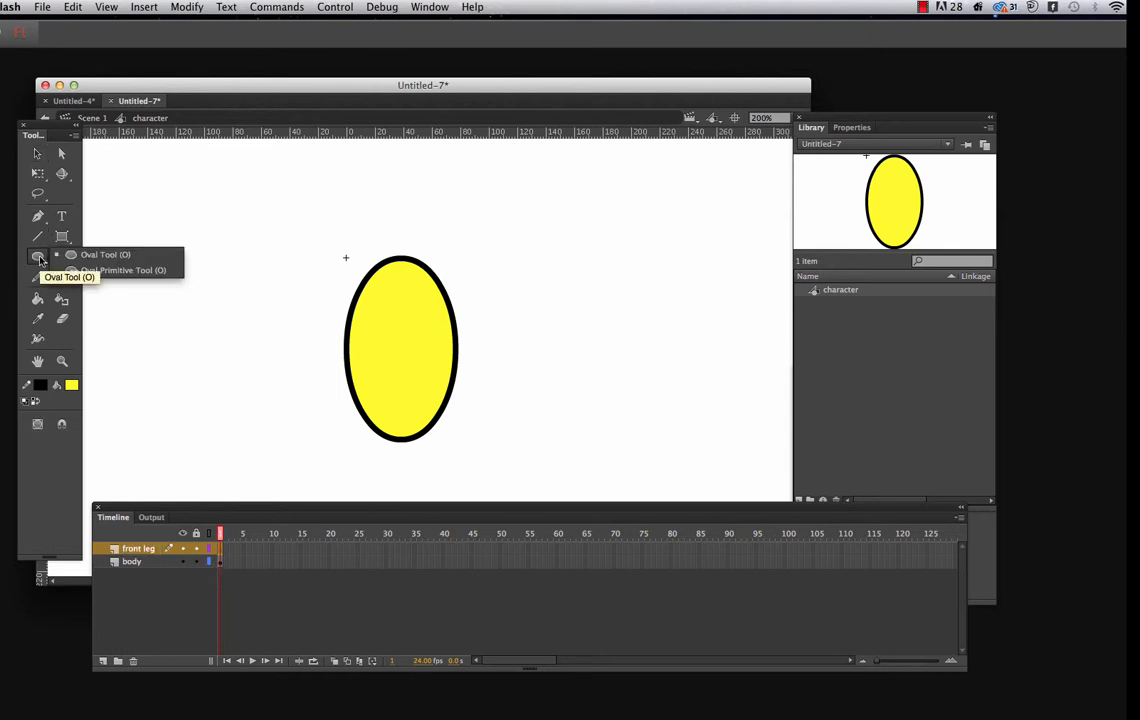
{"action": "left_click", "coordinate": [100, 256]}
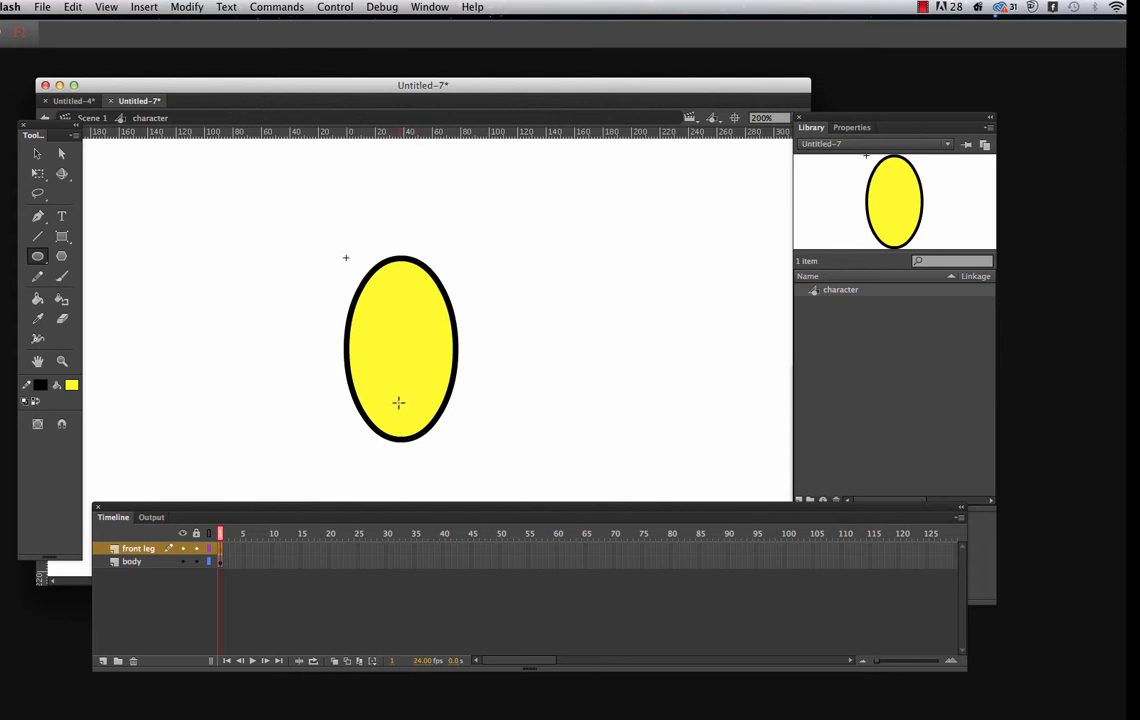
Draw a yellow oval leg about 28 by 75 px, lock the body layer, and position the leg centrally at the body's lower edge
{"action": "left_click_drag", "start_coordinate": [400, 390], "coordinate": [440, 496]}
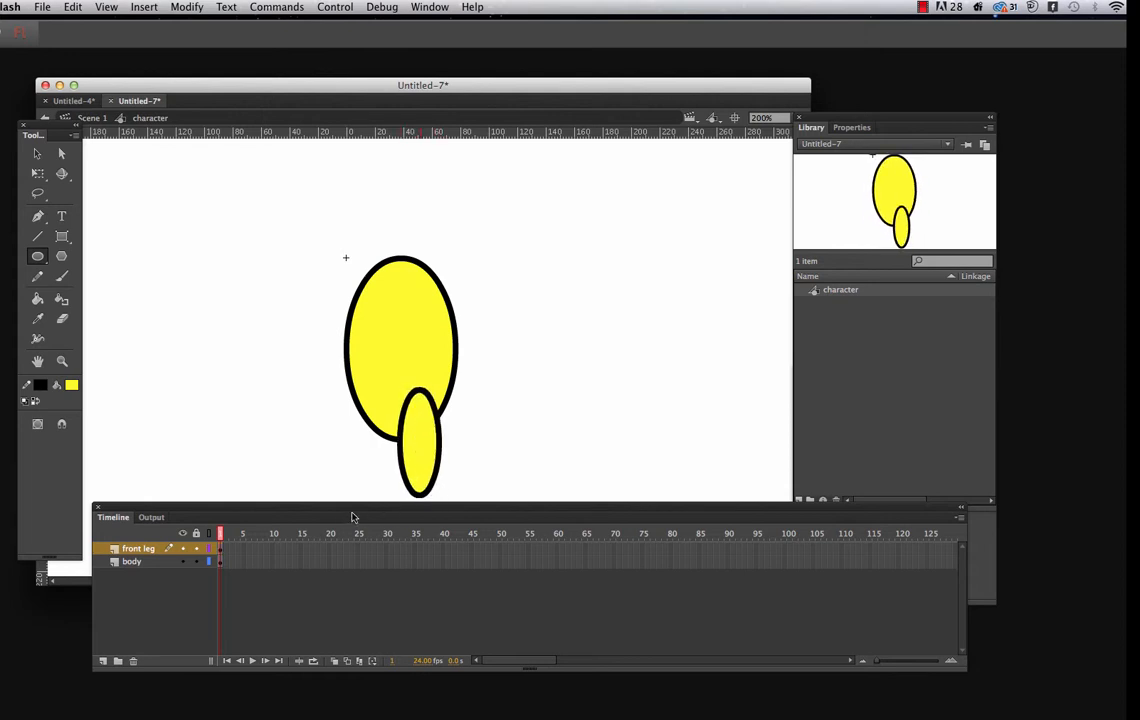
{"action": "left_click_drag", "start_coordinate": [338, 511], "coordinate": [335, 519]}
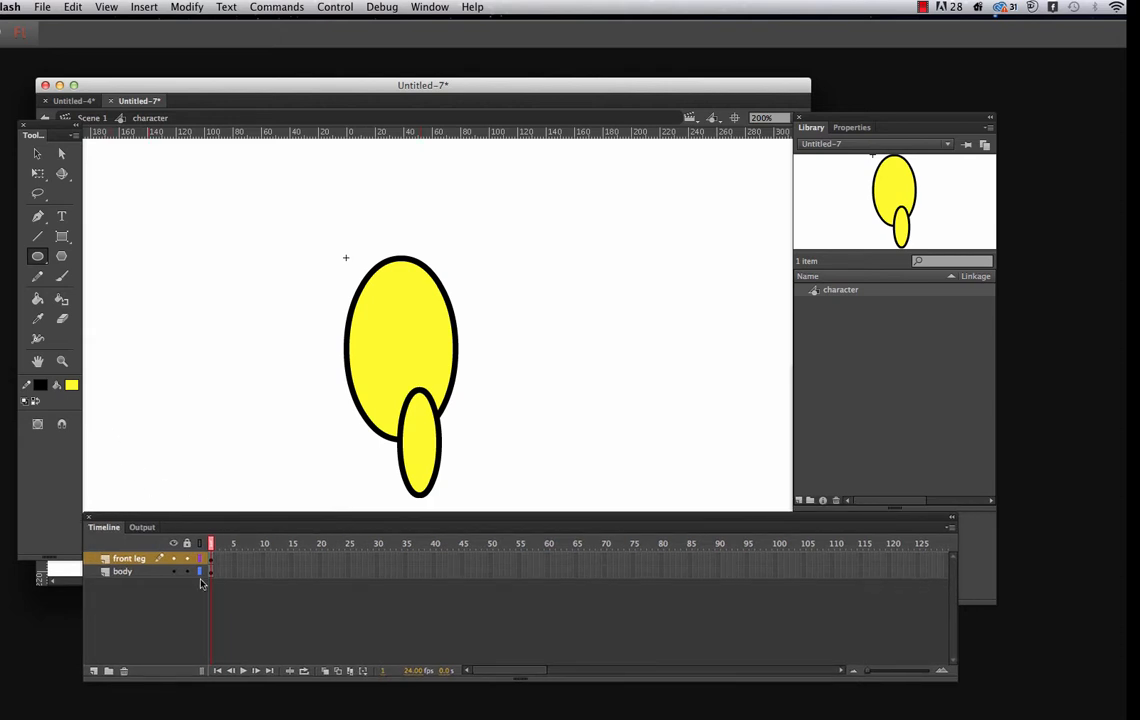
{"action": "left_click", "coordinate": [37, 153]}
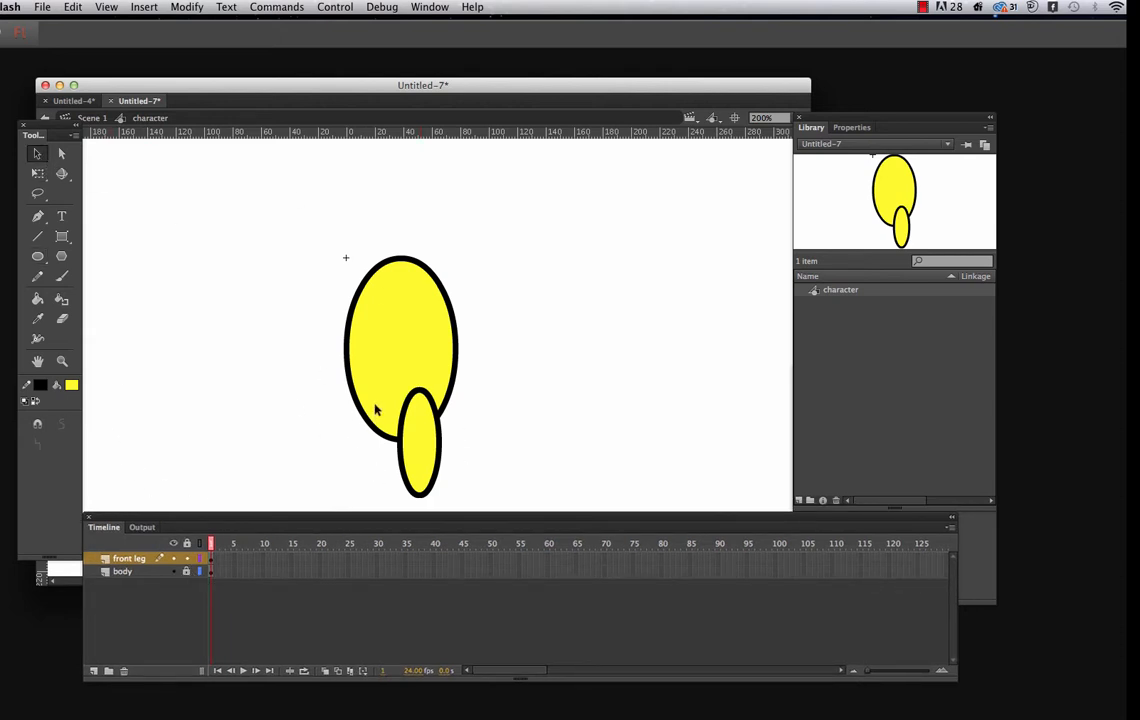
{"action": "mouse_move", "coordinate": [377, 383]}
{"action": "left_mouse_down"}
{"action": "mouse_move", "coordinate": [458, 508]}
{"action": "mouse_move", "coordinate": [438, 473]}
{"action": "mouse_move", "coordinate": [426, 479]}
{"action": "left_mouse_up"}
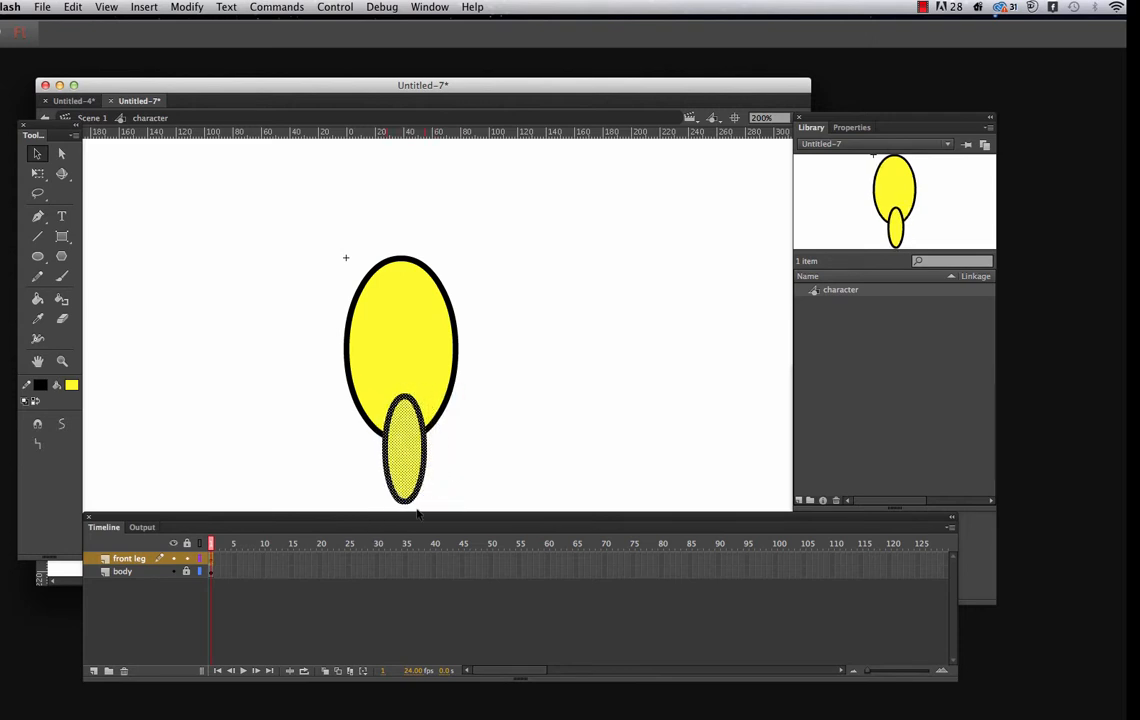
Rotate the front leg slightly with Free Transform so its lower end swings to the right, and deselect it
{"action": "left_click", "coordinate": [37, 173]}
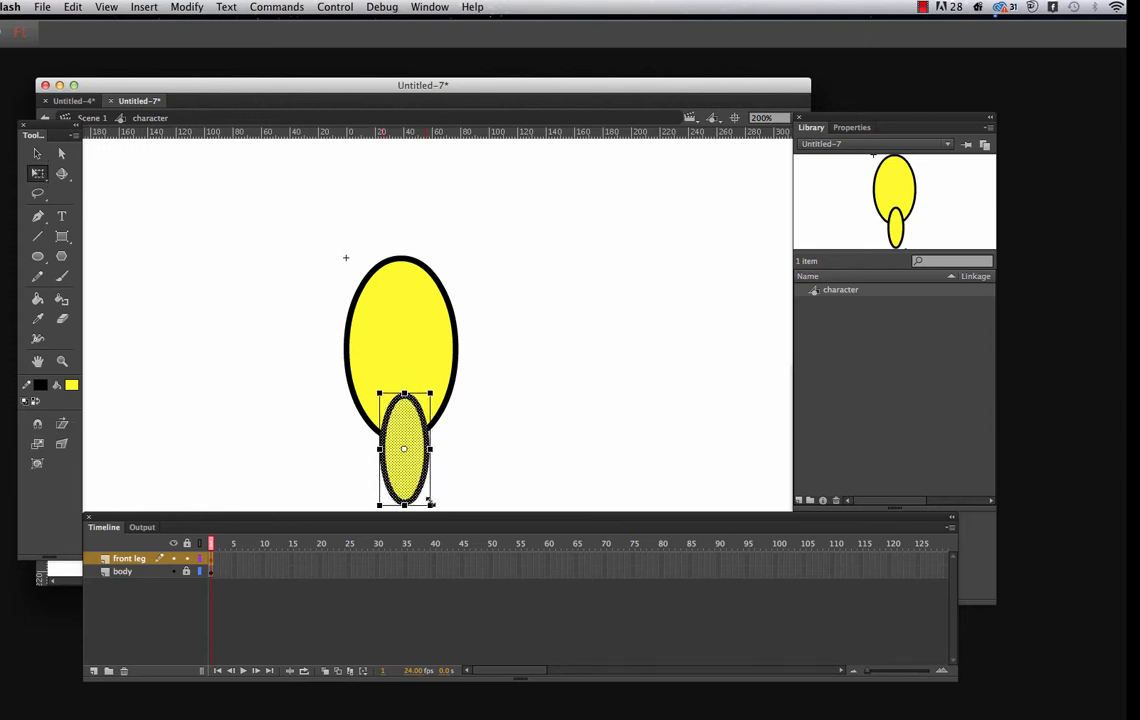
{"action": "left_click_drag", "start_coordinate": [440, 508], "coordinate": [418, 482]}
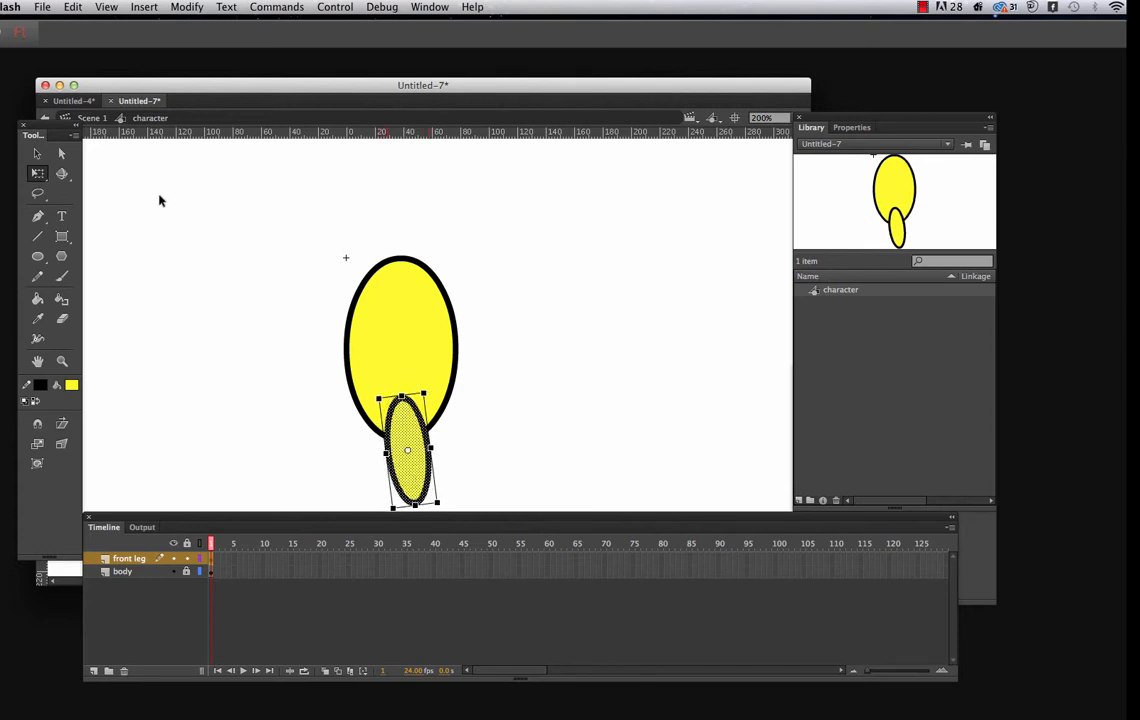
{"action": "left_click", "coordinate": [37, 153]}
{"action": "left_click", "coordinate": [225, 228]}
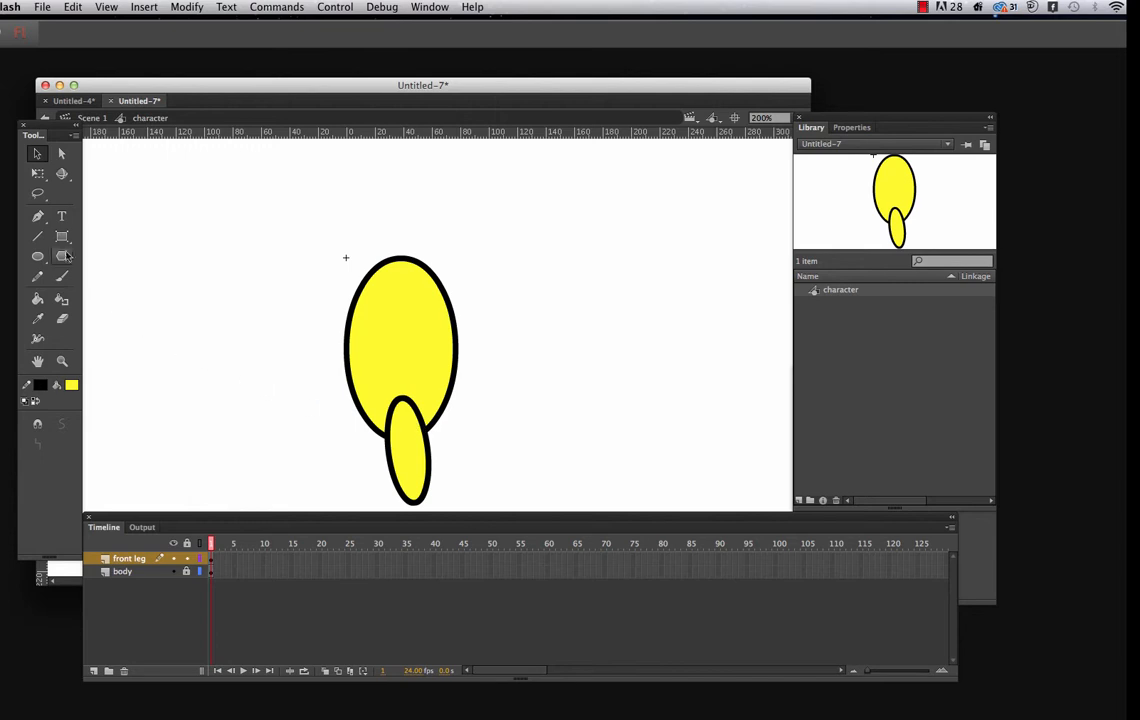
Select the front leg's rounded top end with the Lasso tool and delete it so the leg opens into the body
{"action": "left_click", "coordinate": [40, 193]}
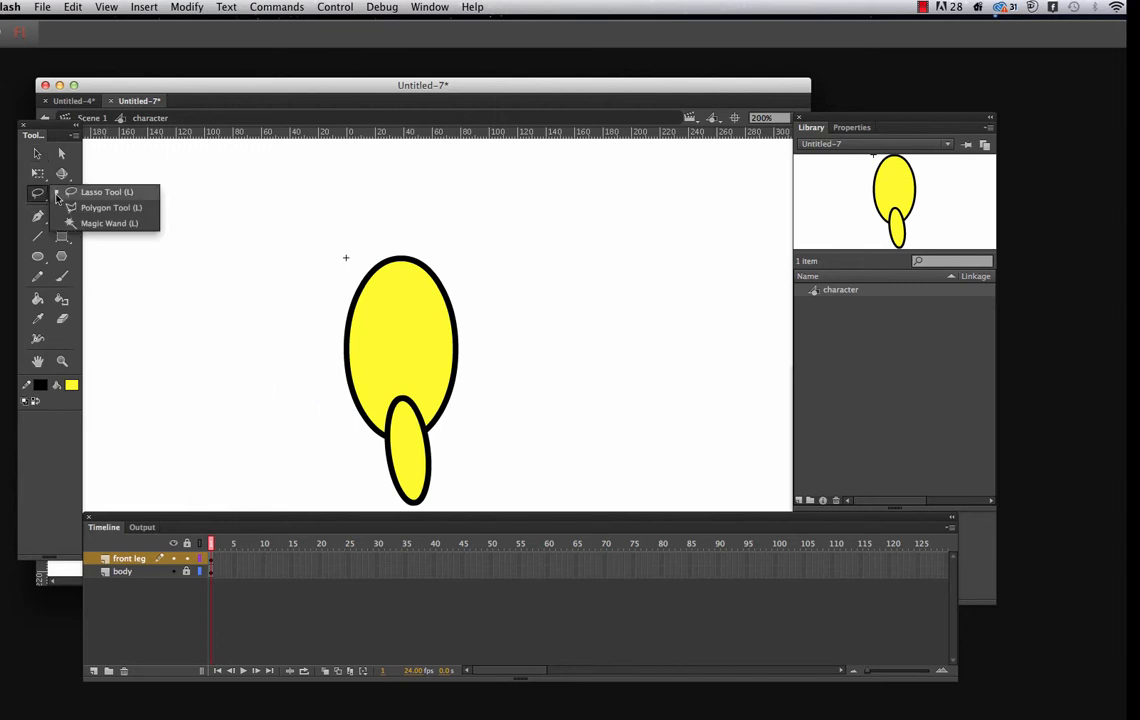
{"action": "left_click", "coordinate": [74, 192]}
{"action": "mouse_move", "coordinate": [381, 405]}
{"action": "left_mouse_down"}
{"action": "mouse_move", "coordinate": [418, 428]}
{"action": "mouse_move", "coordinate": [424, 410]}
{"action": "mouse_move", "coordinate": [418, 395]}
{"action": "mouse_move", "coordinate": [382, 407]}
{"action": "left_mouse_up"}
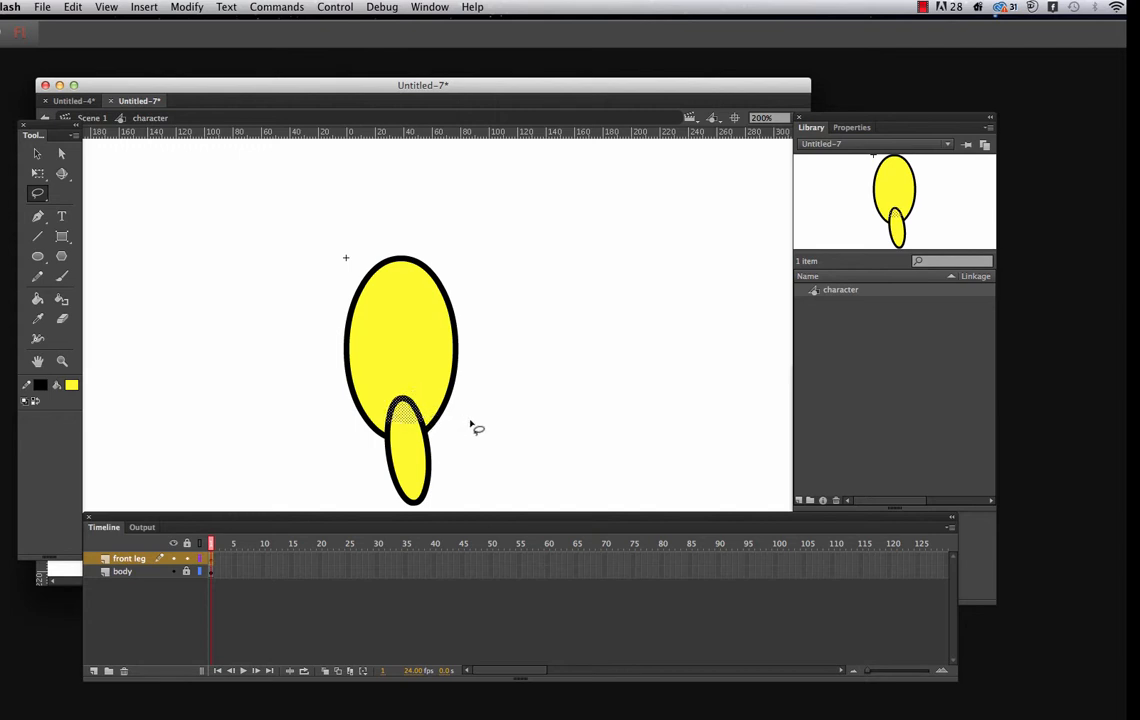
{"action": "key", "text": "Delete"}
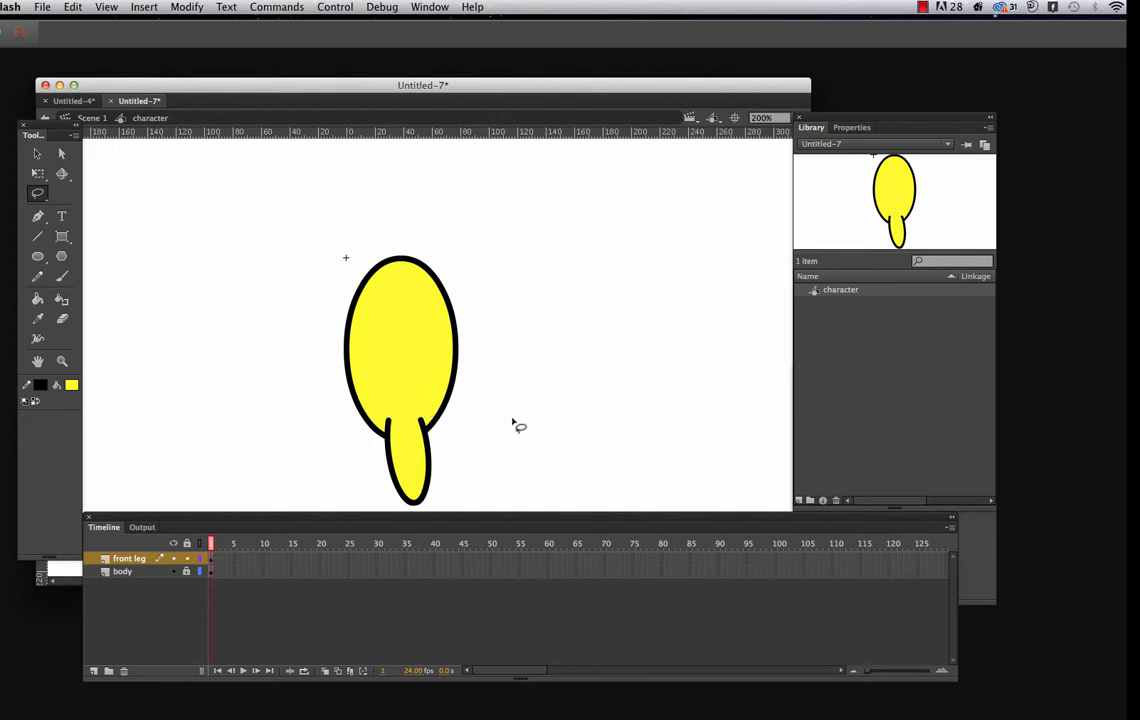
Add a layer named "back leg" above the front leg layer
{"action": "left_click", "coordinate": [38, 153]}
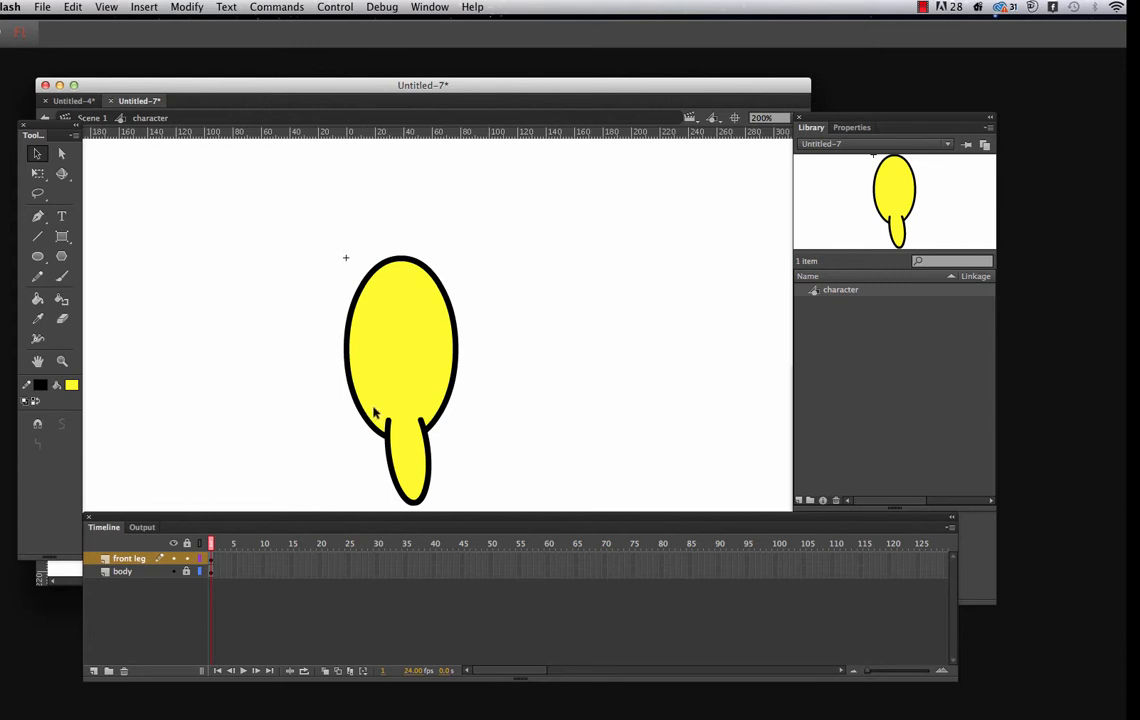
{"action": "left_click_drag", "start_coordinate": [373, 408], "coordinate": [456, 513]}
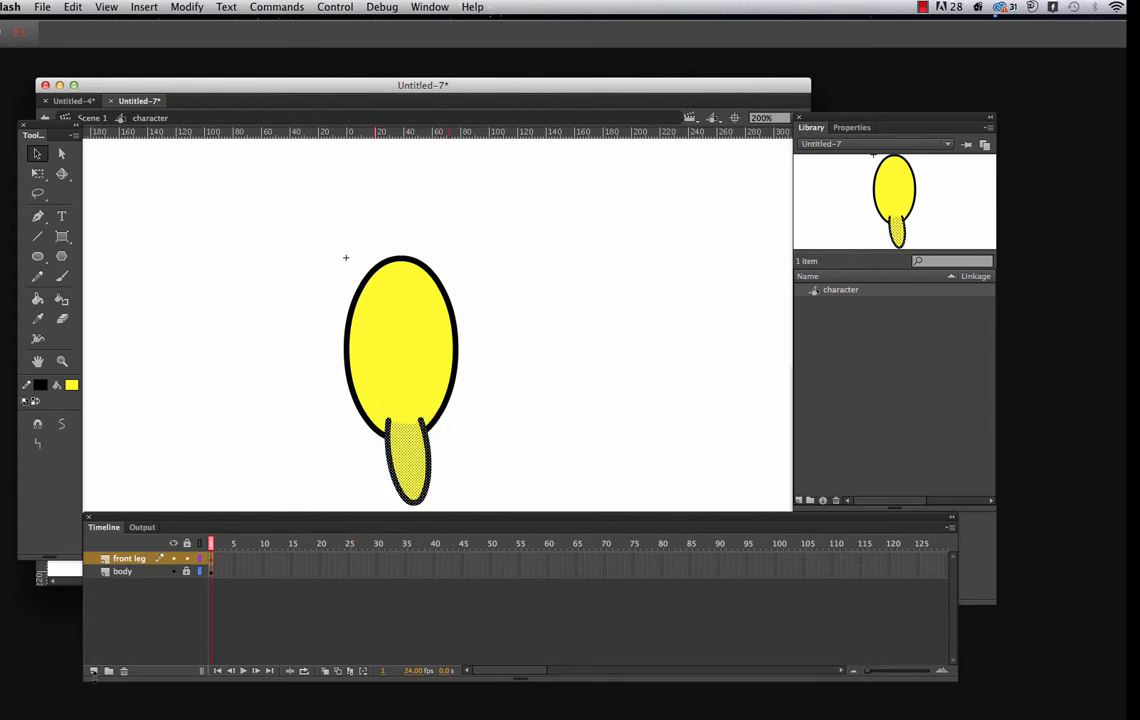
{"action": "left_click", "coordinate": [94, 671]}
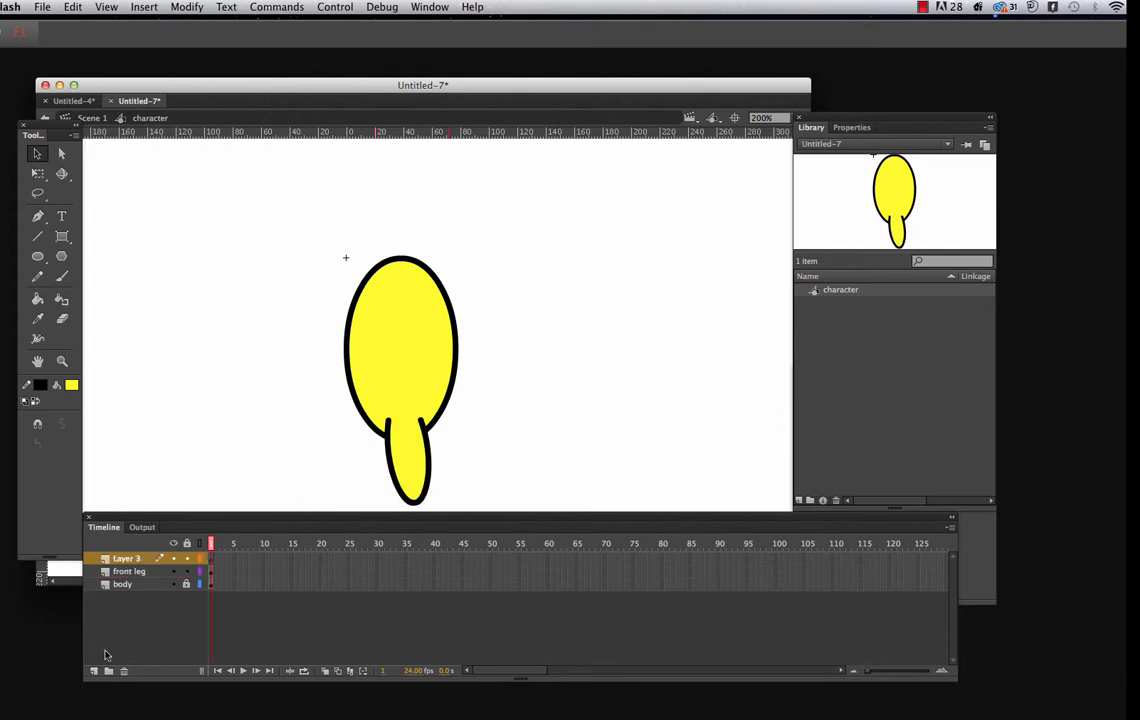
{"action": "double_click", "coordinate": [133, 561]}
{"action": "type", "text": "back leg"}
{"action": "left_click", "coordinate": [186, 572]}
{"action": "left_click_drag", "start_coordinate": [371, 407], "coordinate": [457, 512]}
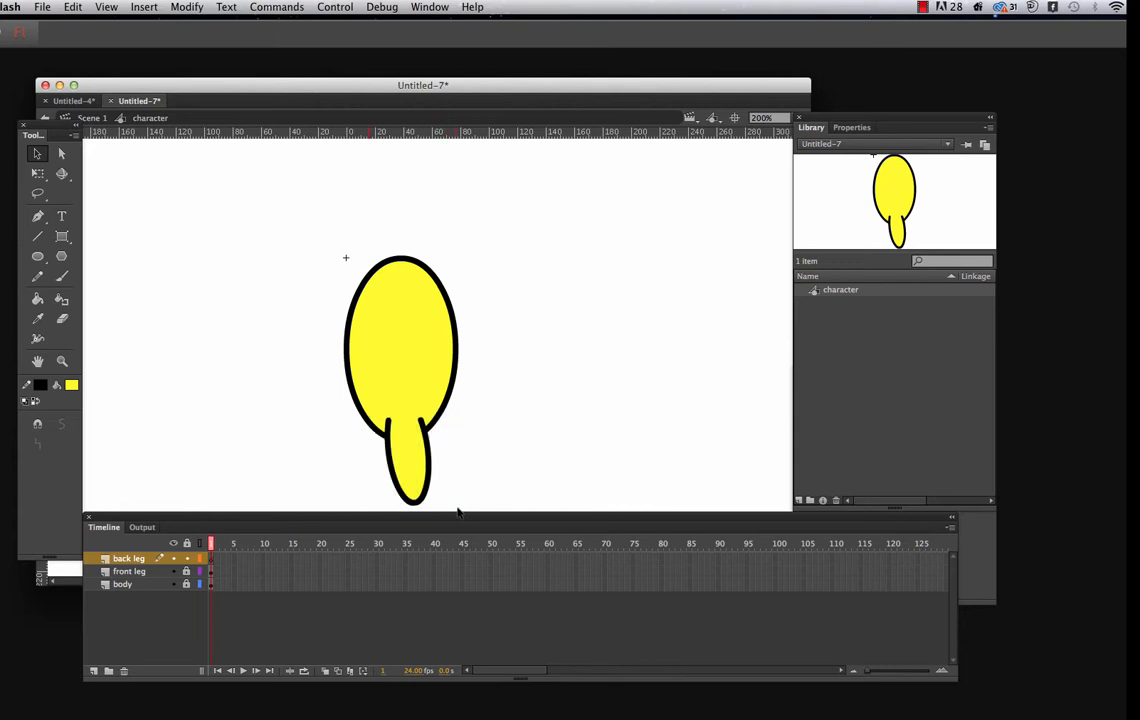
{"action": "left_click", "coordinate": [173, 571]}
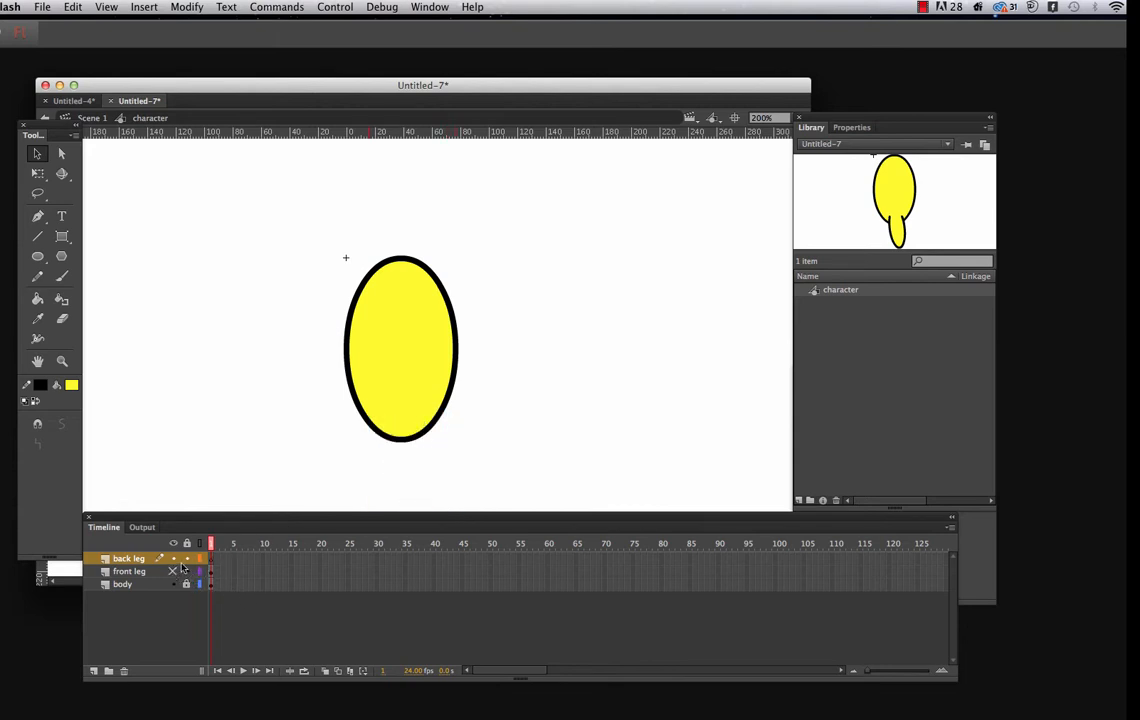
{"action": "left_click", "coordinate": [74, 7]}
{"action": "left_click", "coordinate": [84, 24]}
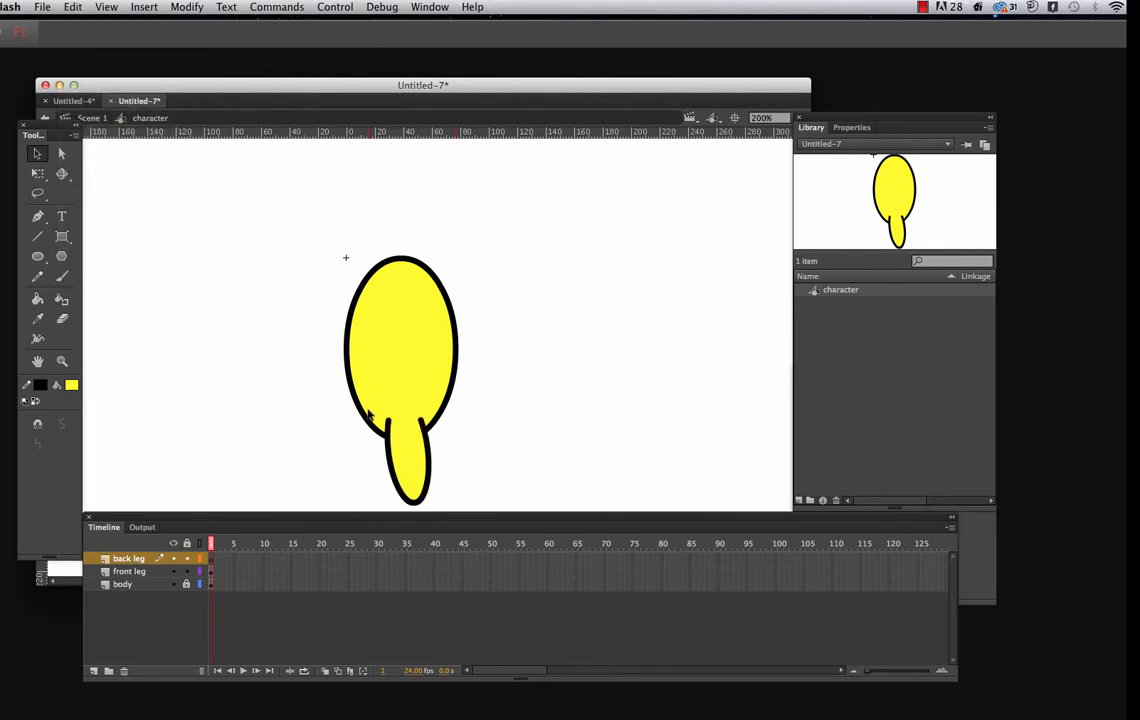
Copy the whole front leg, fill and outline, and paste it in the center on the back leg layer
{"action": "left_click_drag", "start_coordinate": [369, 409], "coordinate": [456, 509]}
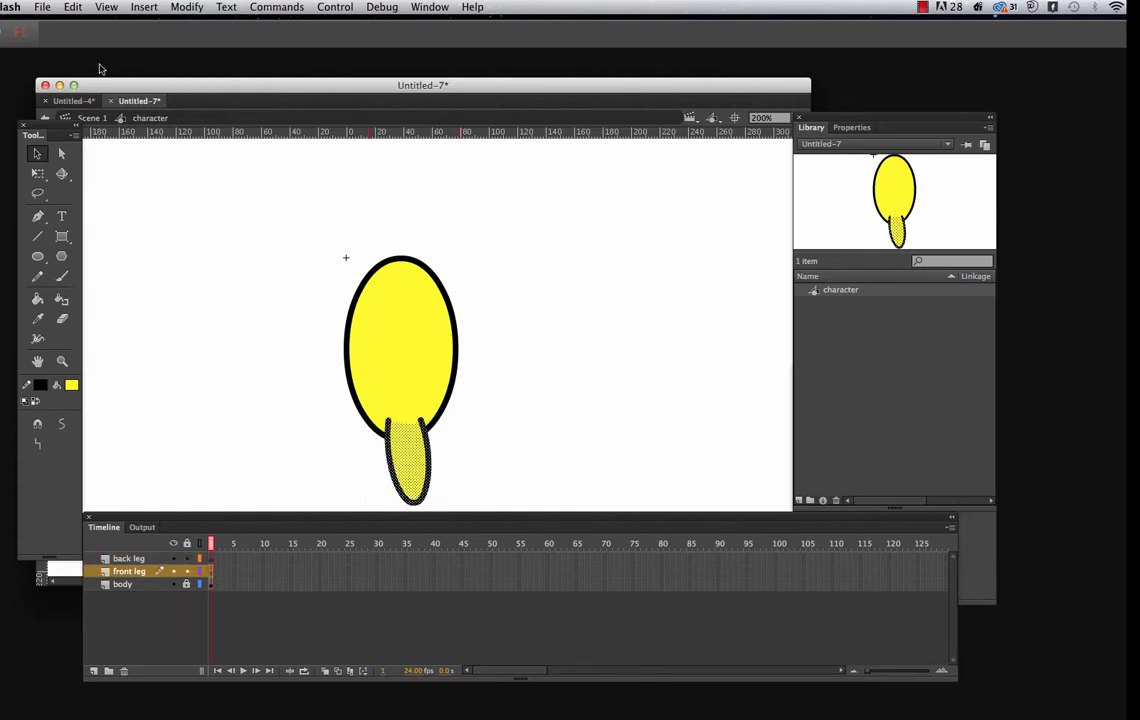
{"action": "left_click", "coordinate": [78, 14]}
{"action": "left_click", "coordinate": [82, 68]}
{"action": "left_click", "coordinate": [128, 559]}
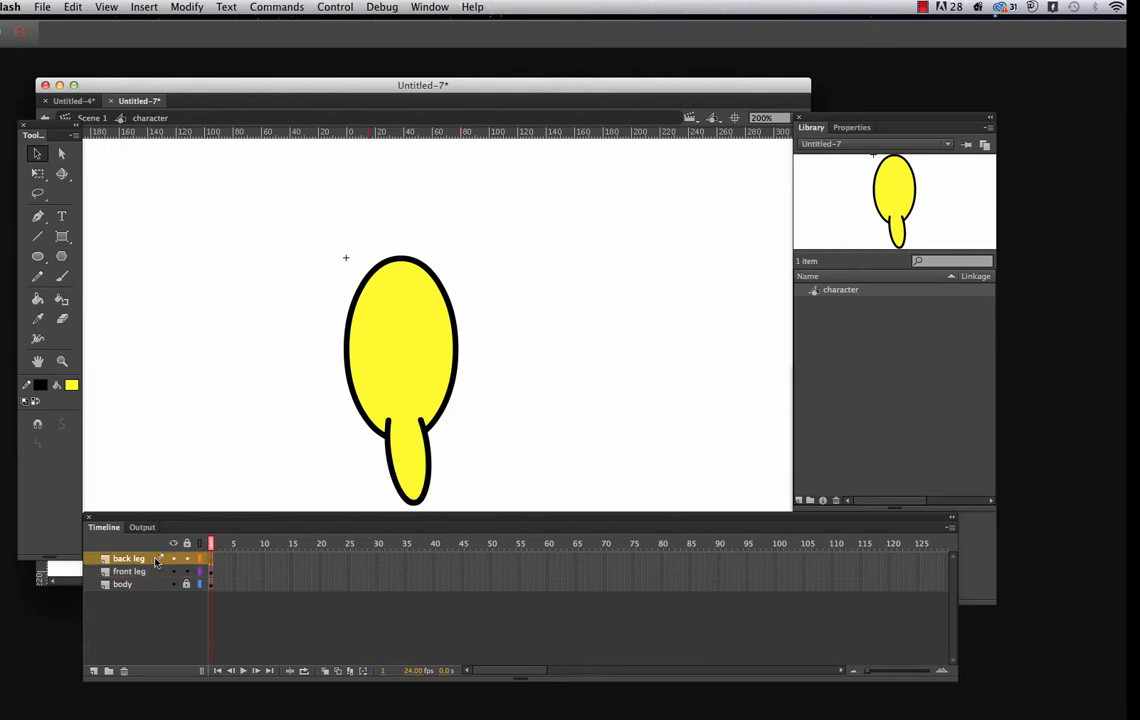
{"action": "left_click", "coordinate": [74, 8]}
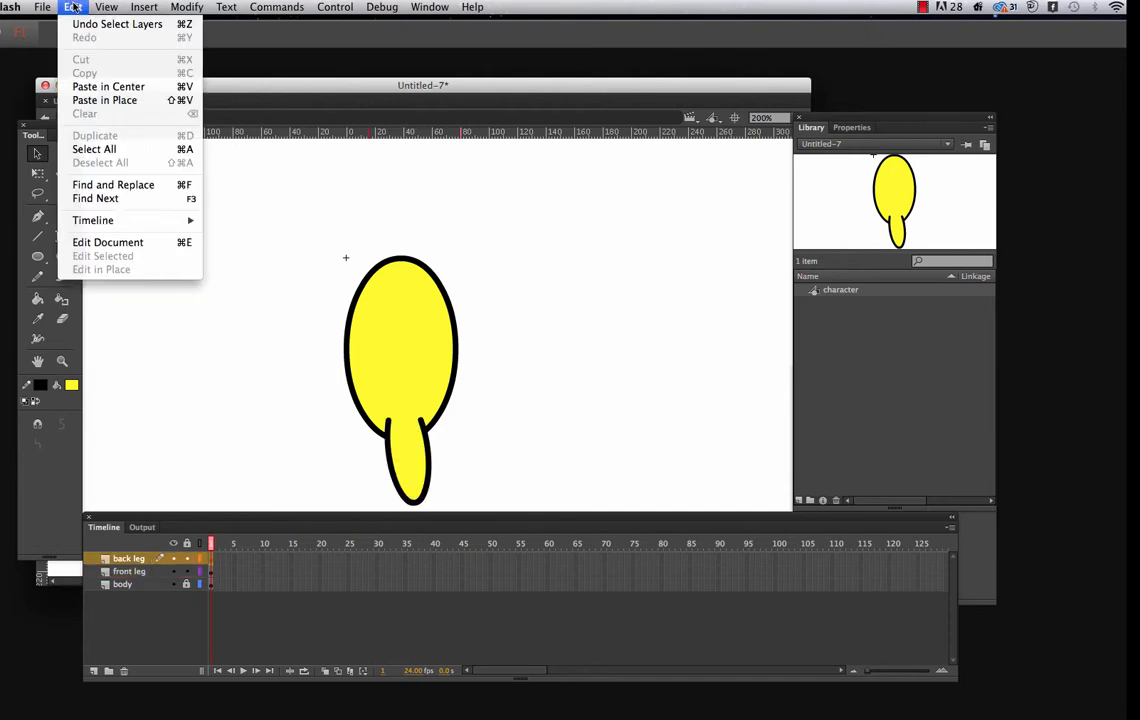
{"action": "left_click", "coordinate": [138, 90]}
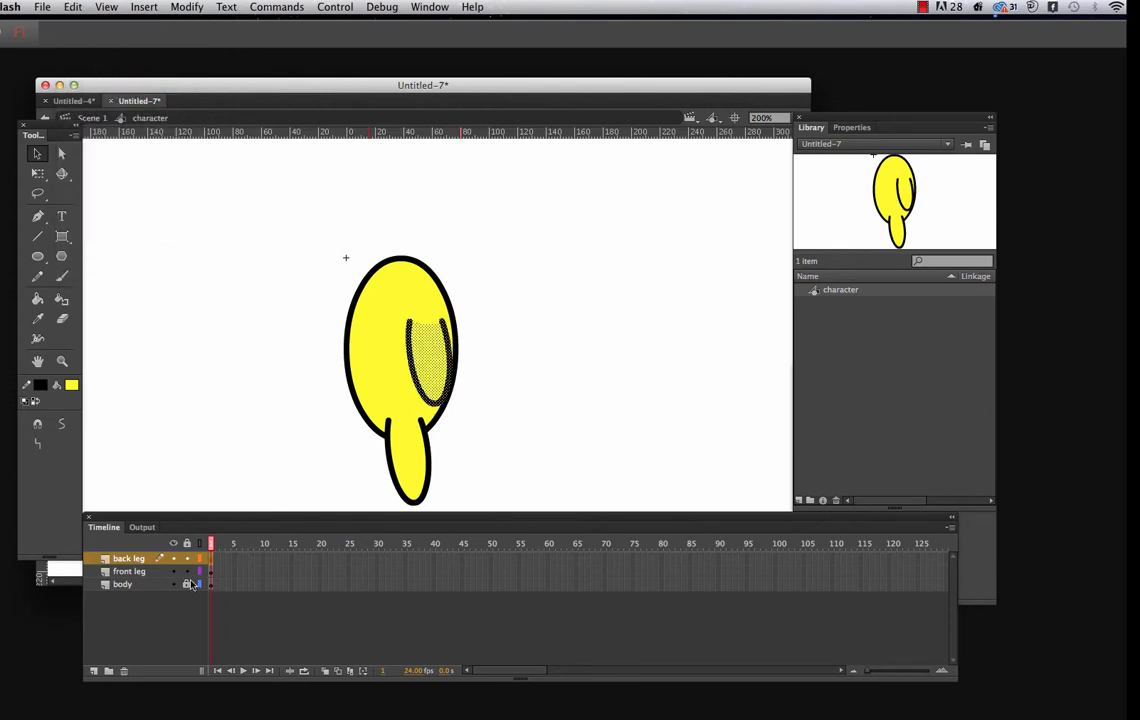
Move the back leg layer below the body layer and place the copied leg behind the body's lower left edge
{"action": "left_click_drag", "start_coordinate": [395, 315], "coordinate": [374, 476]}
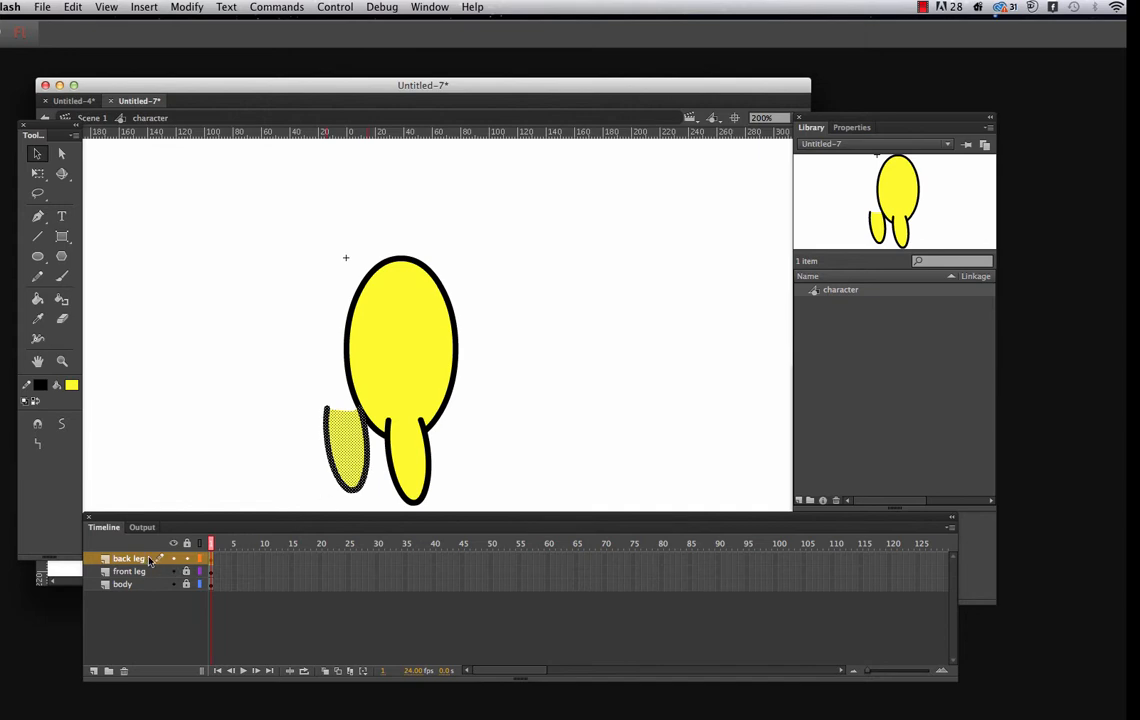
{"action": "left_click_drag", "start_coordinate": [150, 560], "coordinate": [151, 596]}
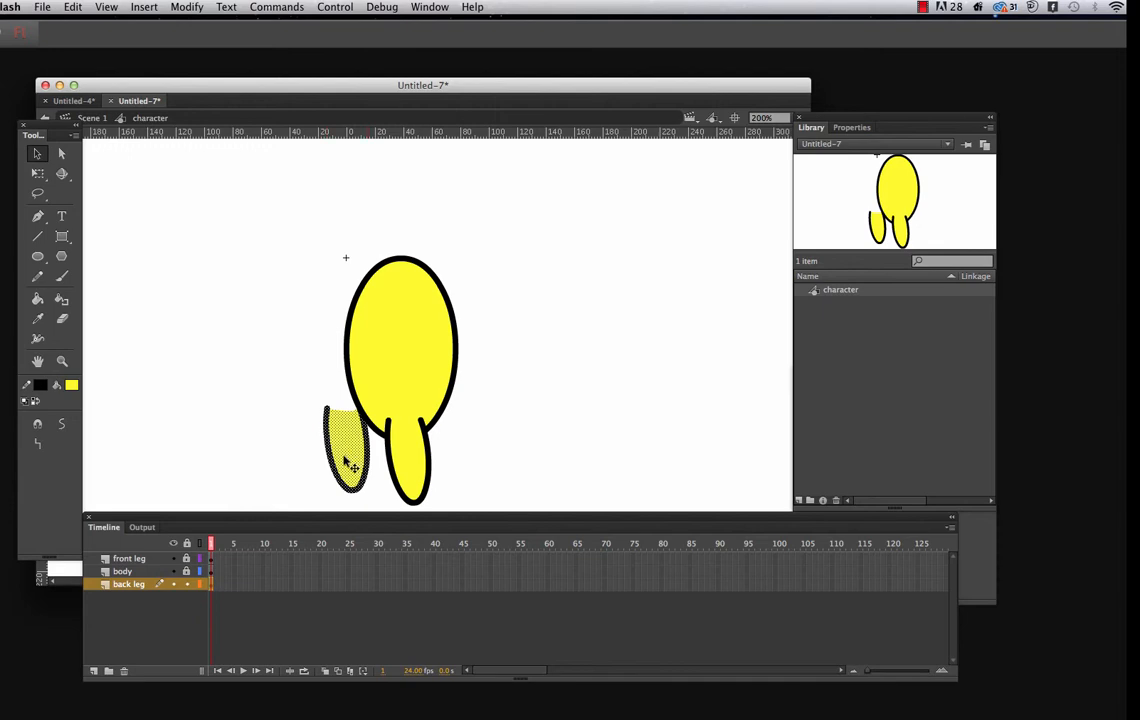
{"action": "left_click_drag", "start_coordinate": [345, 460], "coordinate": [376, 455]}
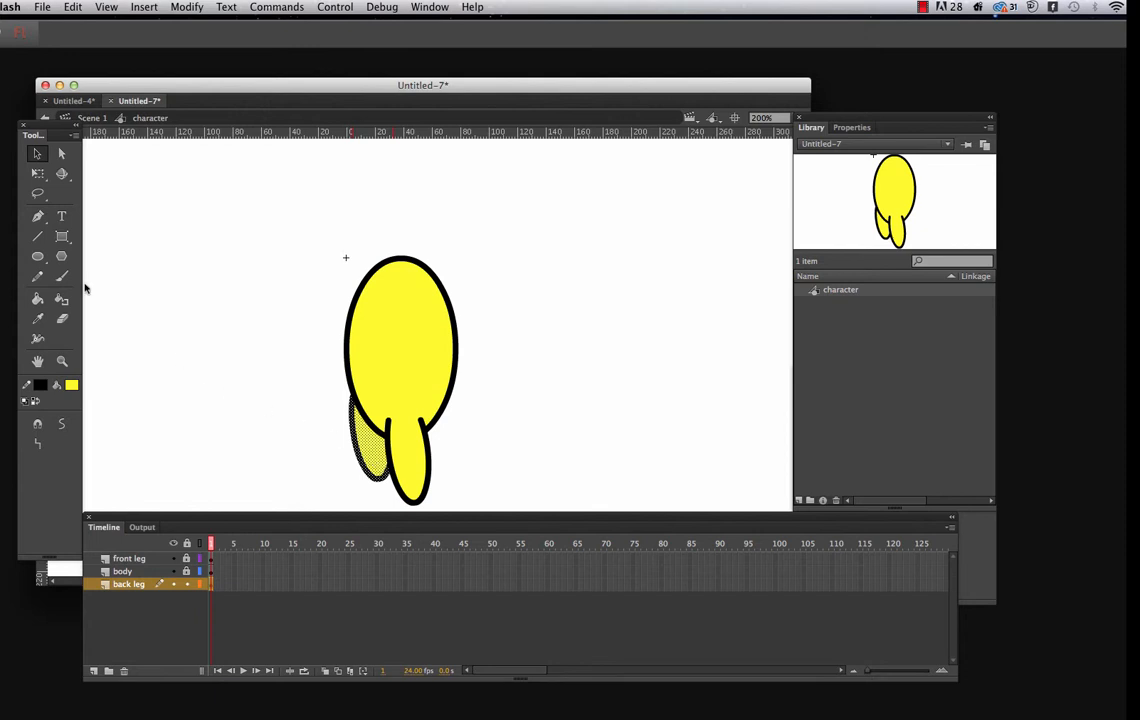
Rotate the back leg so it slants down to the left, fit it behind the body, and lock its layer
{"action": "left_click", "coordinate": [37, 173]}
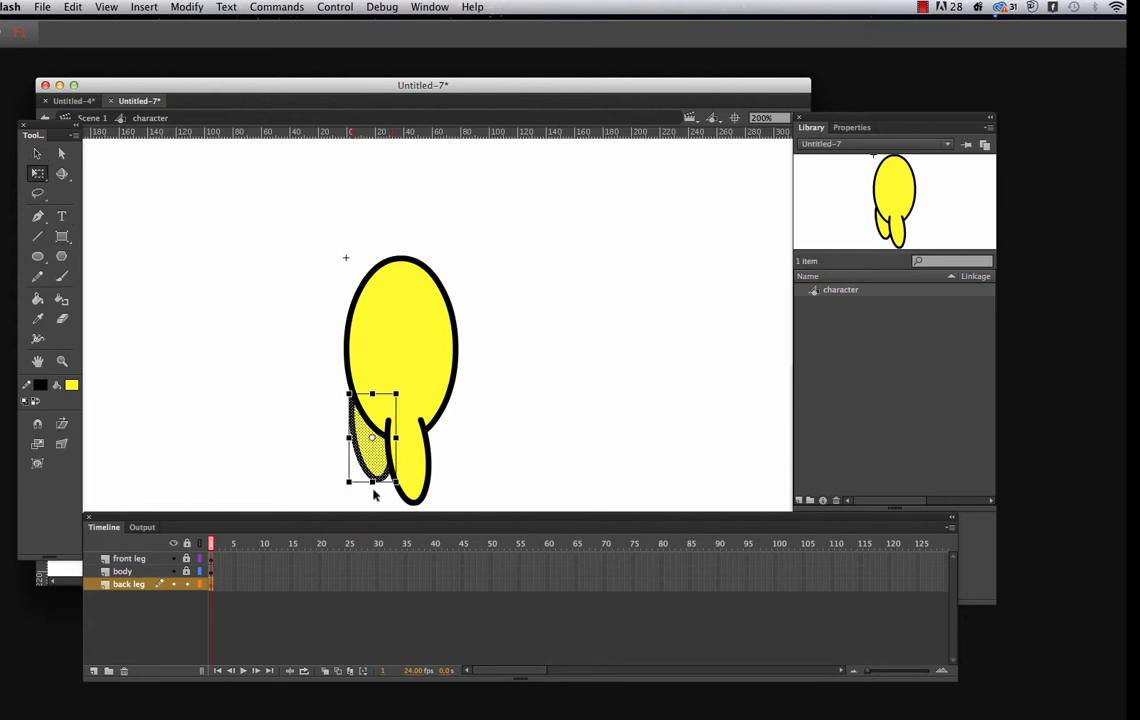
{"action": "left_click_drag", "start_coordinate": [374, 494], "coordinate": [360, 469]}
{"action": "left_click", "coordinate": [464, 467]}
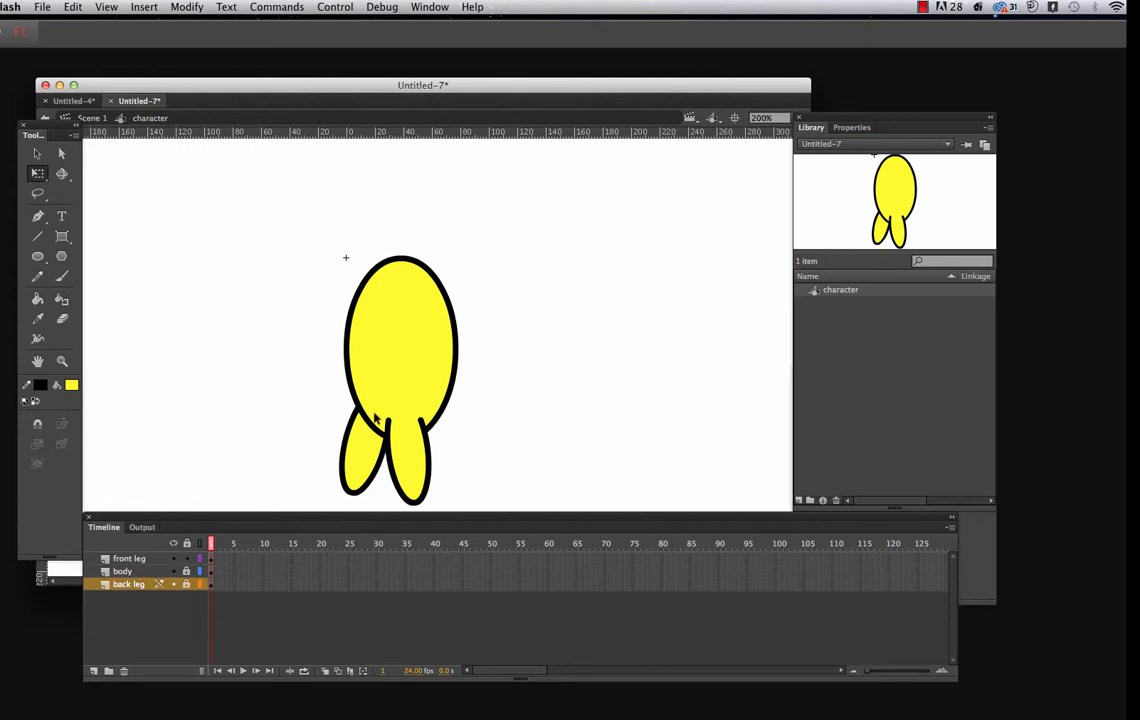
Move the front leg's transformation point to its top, swing the leg outward to the right, shift it slightly right, and lock its layer
{"action": "left_click_drag", "start_coordinate": [380, 410], "coordinate": [455, 517]}
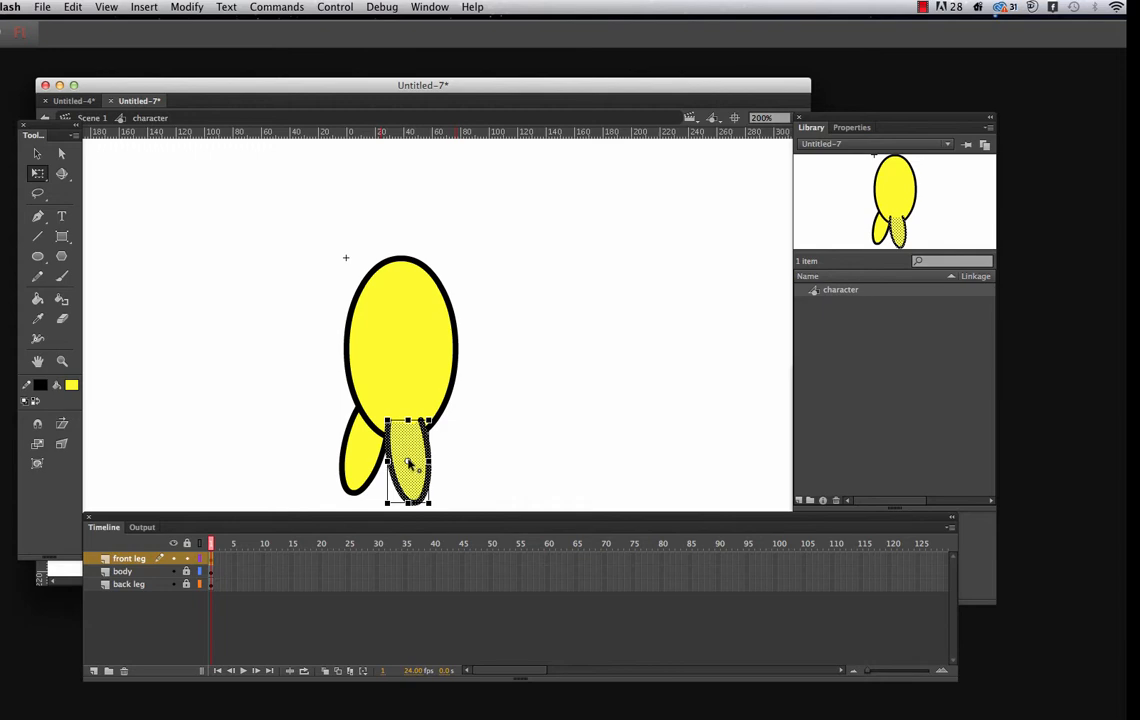
{"action": "left_click_drag", "start_coordinate": [408, 463], "coordinate": [402, 432]}
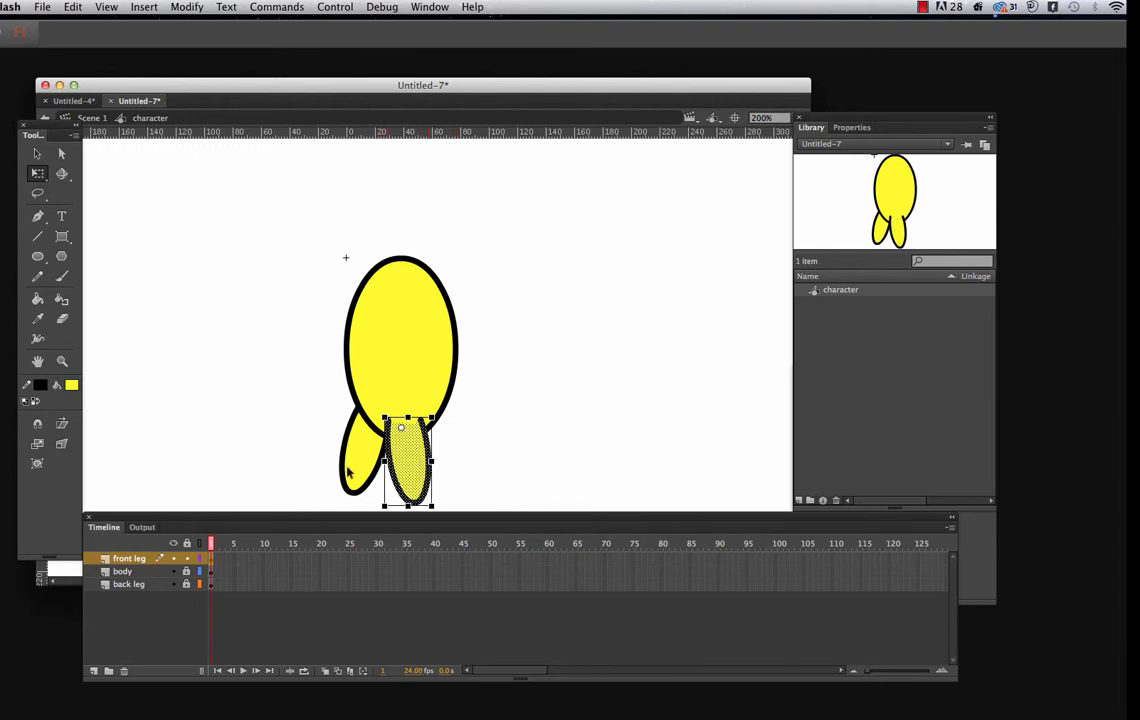
{"action": "left_click_drag", "start_coordinate": [113, 521], "coordinate": [102, 545]}
{"action": "mouse_move", "coordinate": [447, 512]}
{"action": "left_mouse_down"}
{"action": "mouse_move", "coordinate": [471, 504]}
{"action": "mouse_move", "coordinate": [463, 514]}
{"action": "left_mouse_up"}
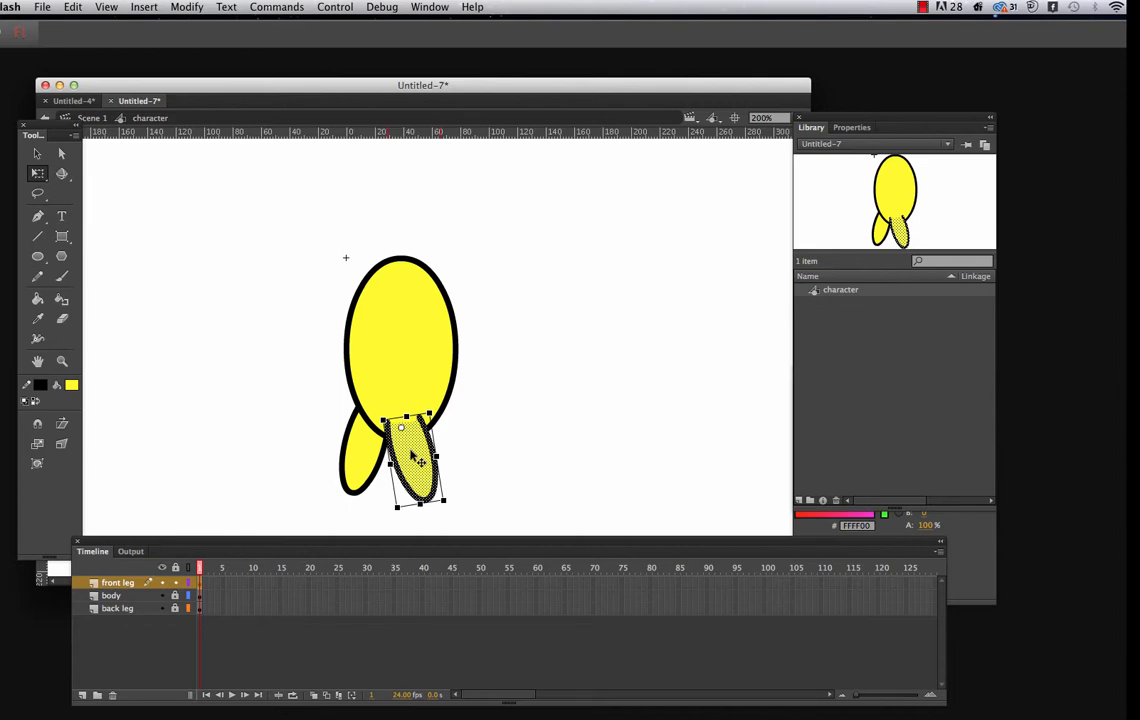
{"action": "left_click_drag", "start_coordinate": [412, 456], "coordinate": [420, 455]}
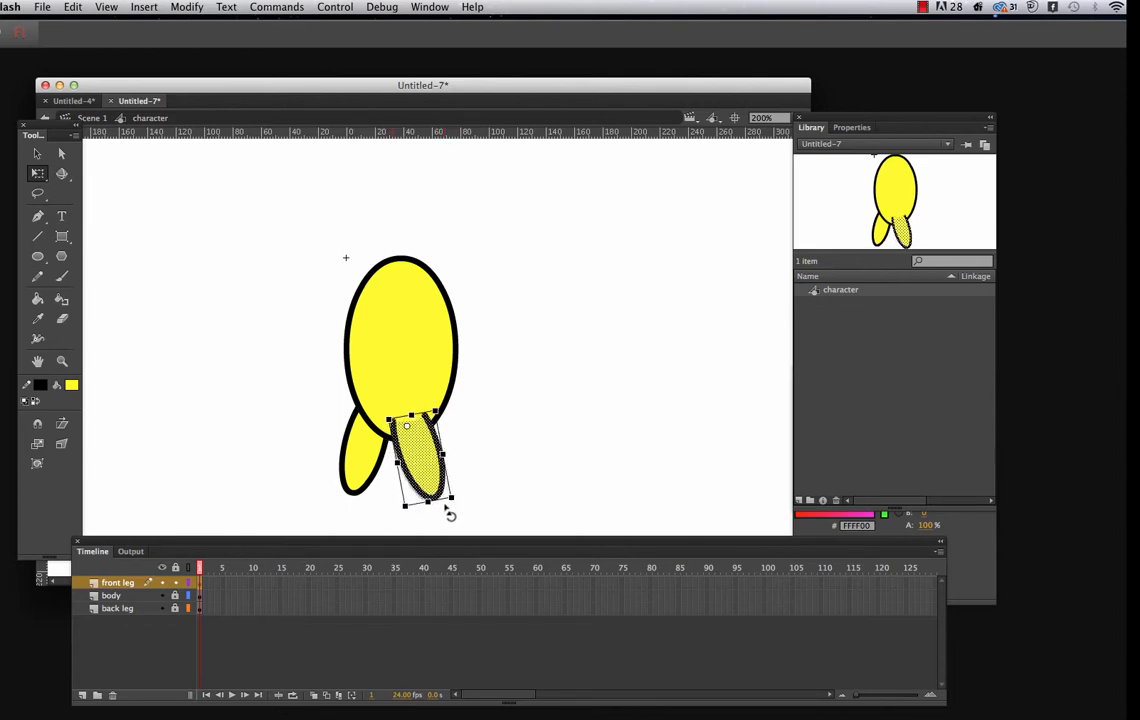
{"action": "mouse_move", "coordinate": [450, 514]}
{"action": "left_mouse_down"}
{"action": "mouse_move", "coordinate": [407, 514]}
{"action": "mouse_move", "coordinate": [451, 514]}
{"action": "left_mouse_up"}
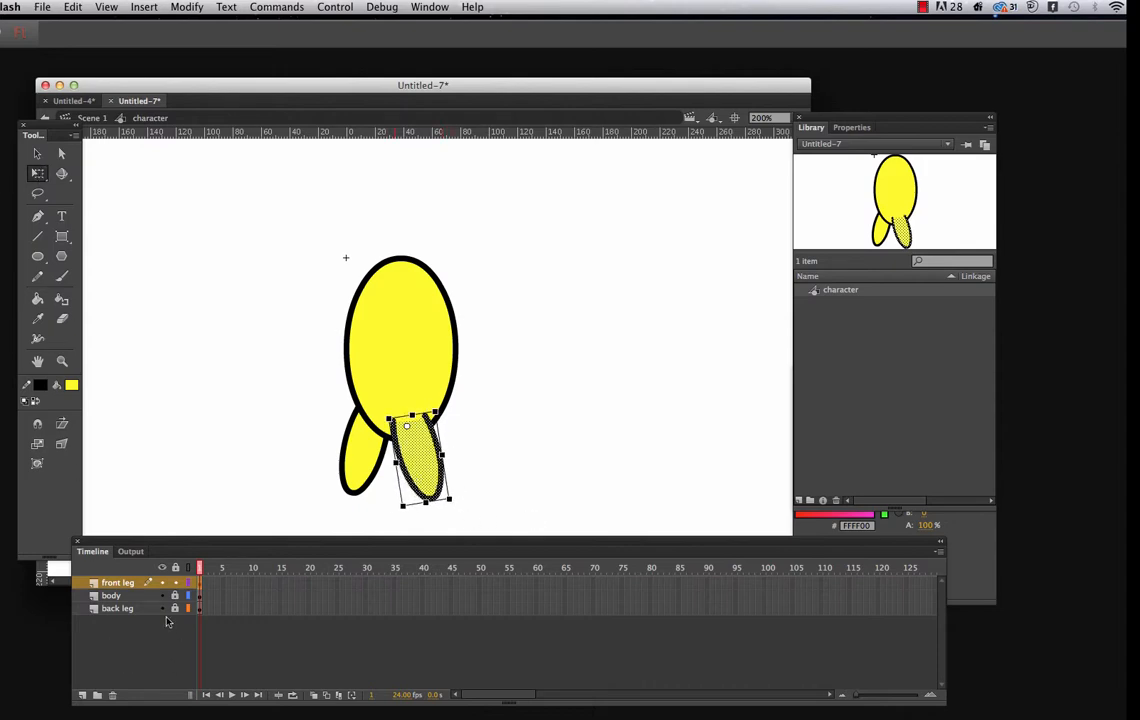
{"action": "left_click", "coordinate": [175, 583]}
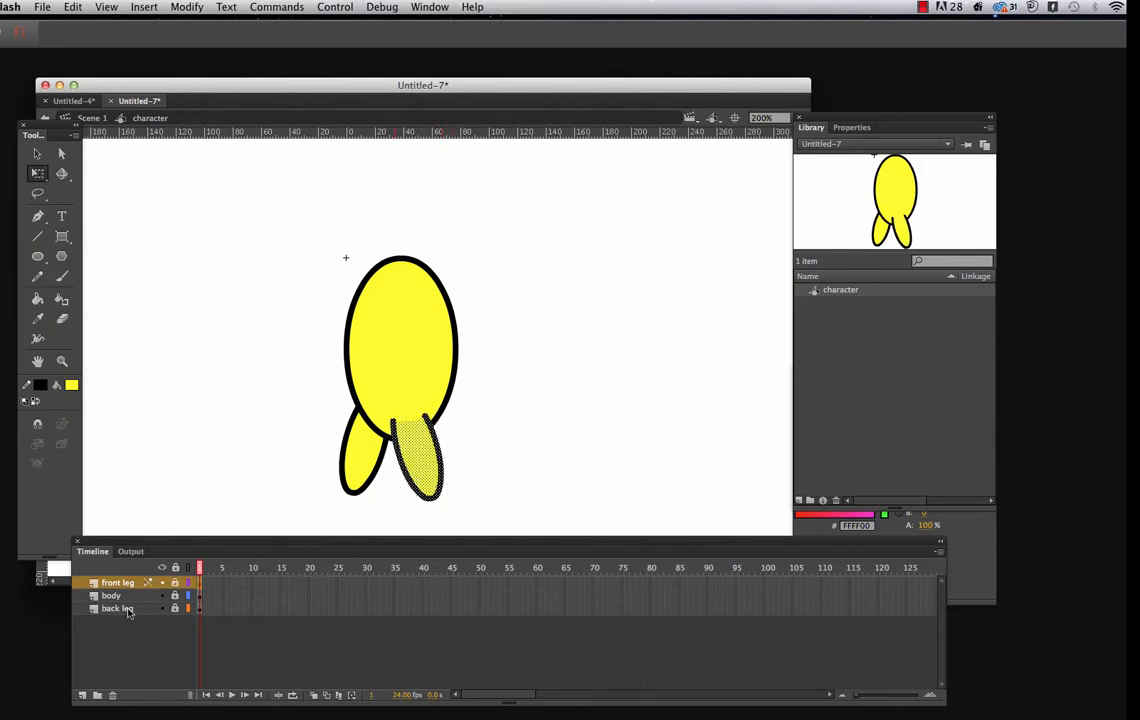
Move the back leg's transformation point to its top, rotate the leg slightly, shift it a little right, and lock its layer
{"action": "left_click", "coordinate": [175, 610]}
{"action": "left_click_drag", "start_coordinate": [330, 401], "coordinate": [390, 512]}
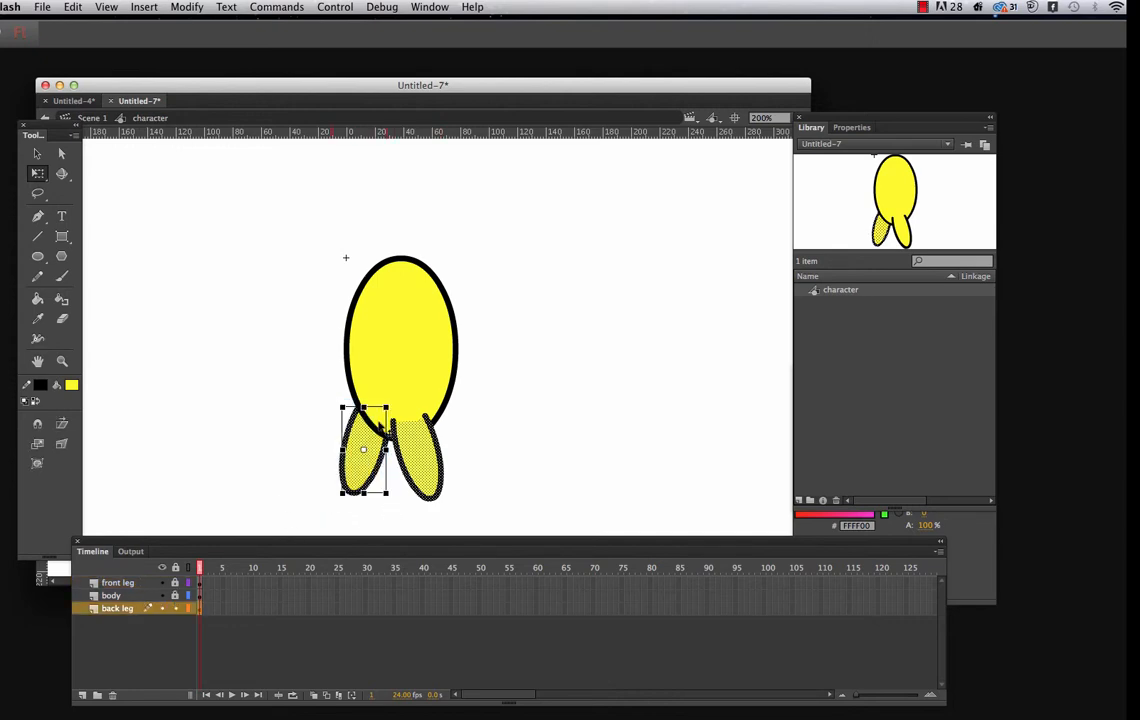
{"action": "left_click_drag", "start_coordinate": [364, 449], "coordinate": [377, 415]}
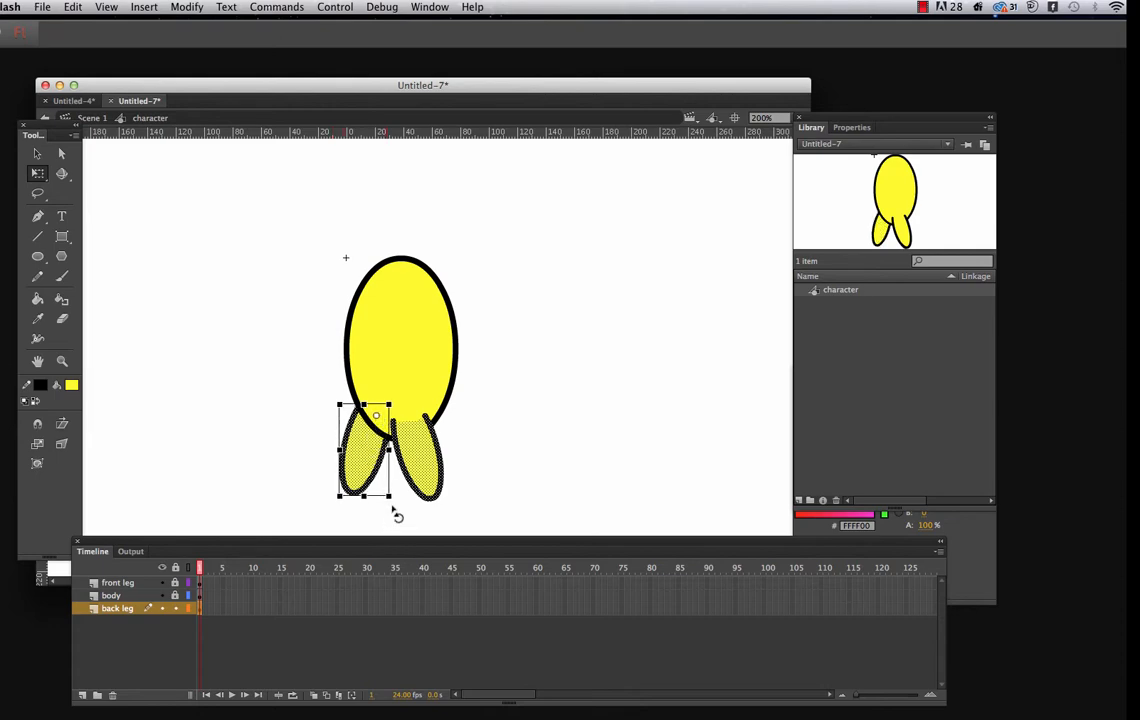
{"action": "mouse_move", "coordinate": [396, 499]}
{"action": "left_mouse_down"}
{"action": "mouse_move", "coordinate": [354, 505]}
{"action": "mouse_move", "coordinate": [440, 522]}
{"action": "mouse_move", "coordinate": [392, 517]}
{"action": "left_mouse_up"}
{"action": "left_click_drag", "start_coordinate": [359, 471], "coordinate": [369, 473]}
{"action": "left_click", "coordinate": [481, 463]}
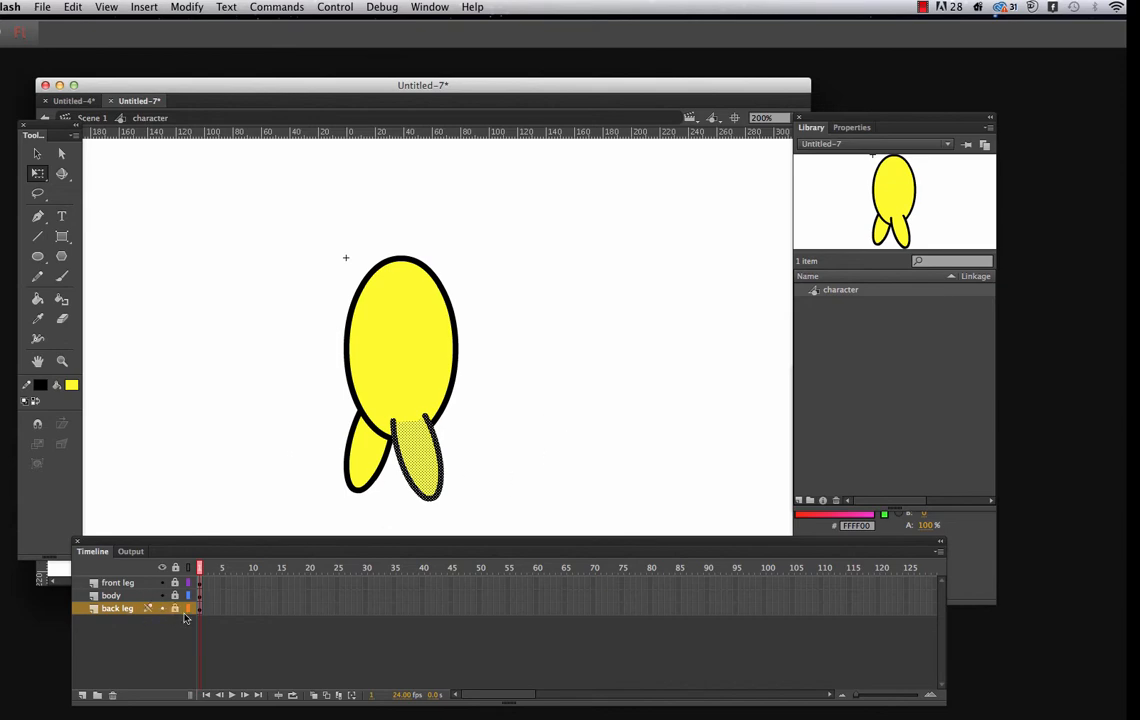
Unlock the front leg layer, deselect the leg artwork, and lock the layer again
{"action": "left_click", "coordinate": [176, 583]}
{"action": "left_click", "coordinate": [527, 466]}
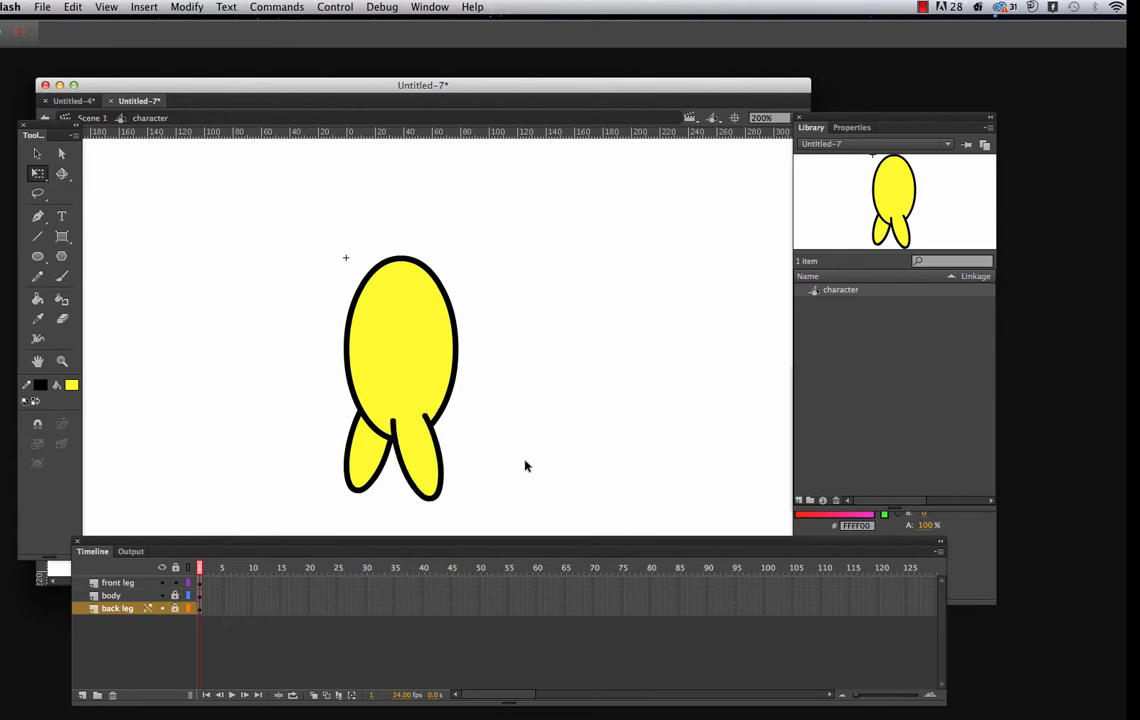
{"action": "left_click", "coordinate": [175, 583]}
Set up the Oval tool with a white fill and a stroke of 2
{"action": "left_click", "coordinate": [38, 258]}
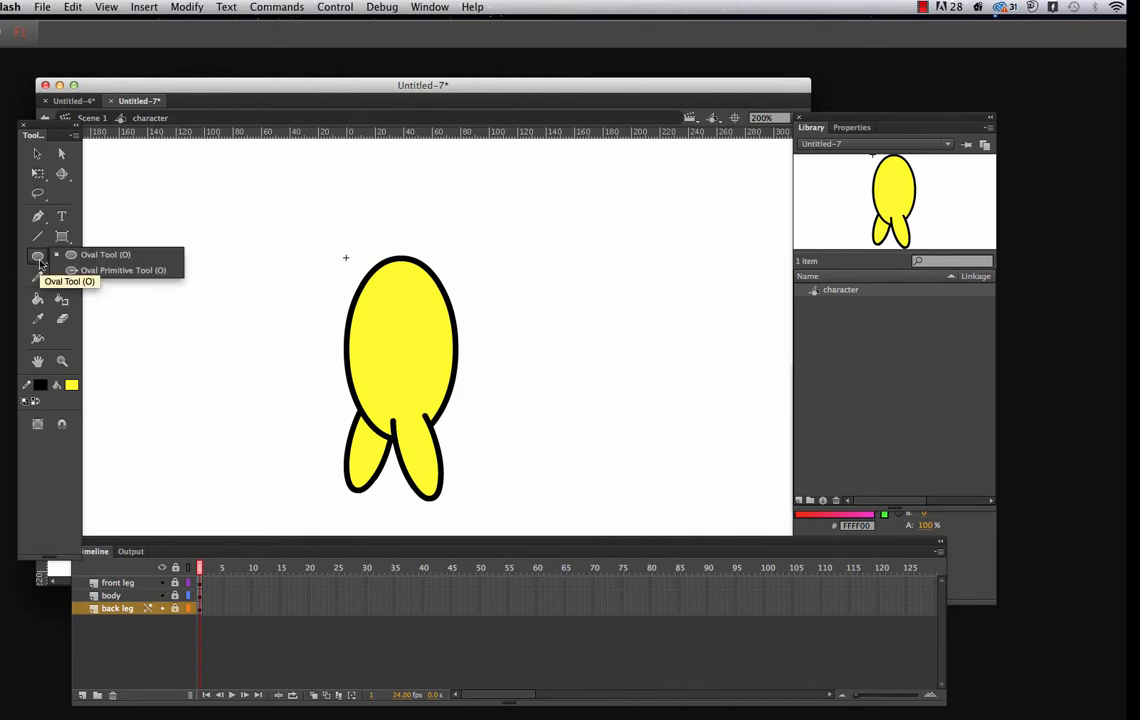
{"action": "left_click", "coordinate": [95, 254]}
{"action": "left_click", "coordinate": [72, 385]}
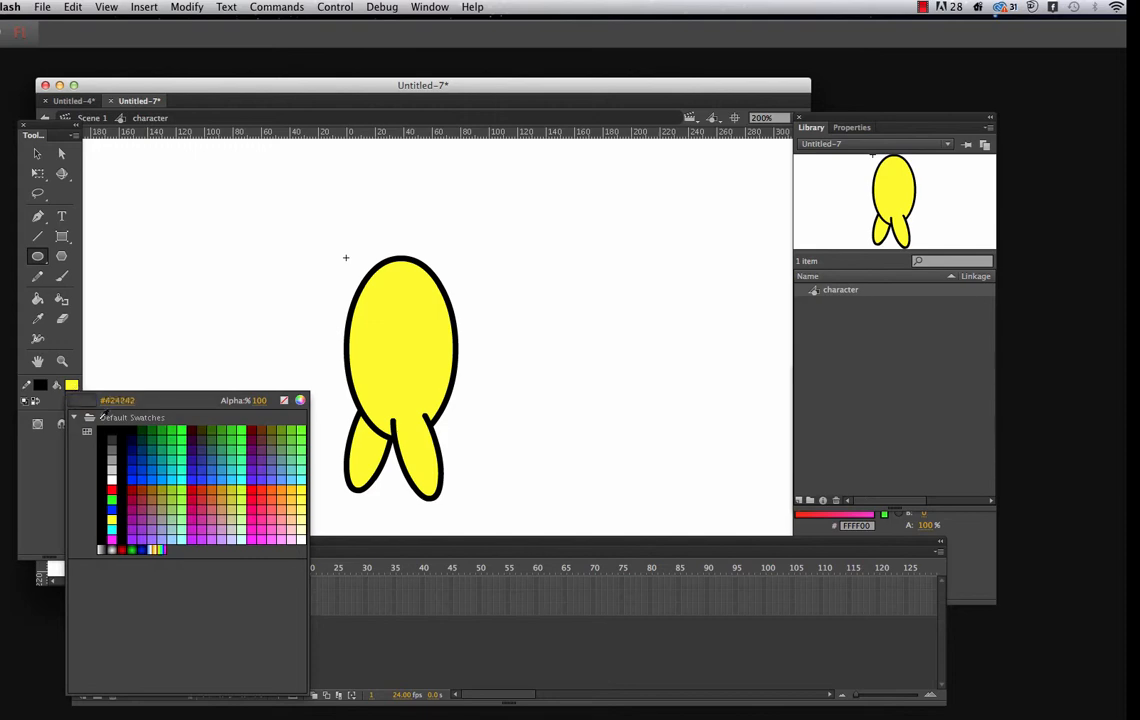
{"action": "left_click", "coordinate": [113, 471]}
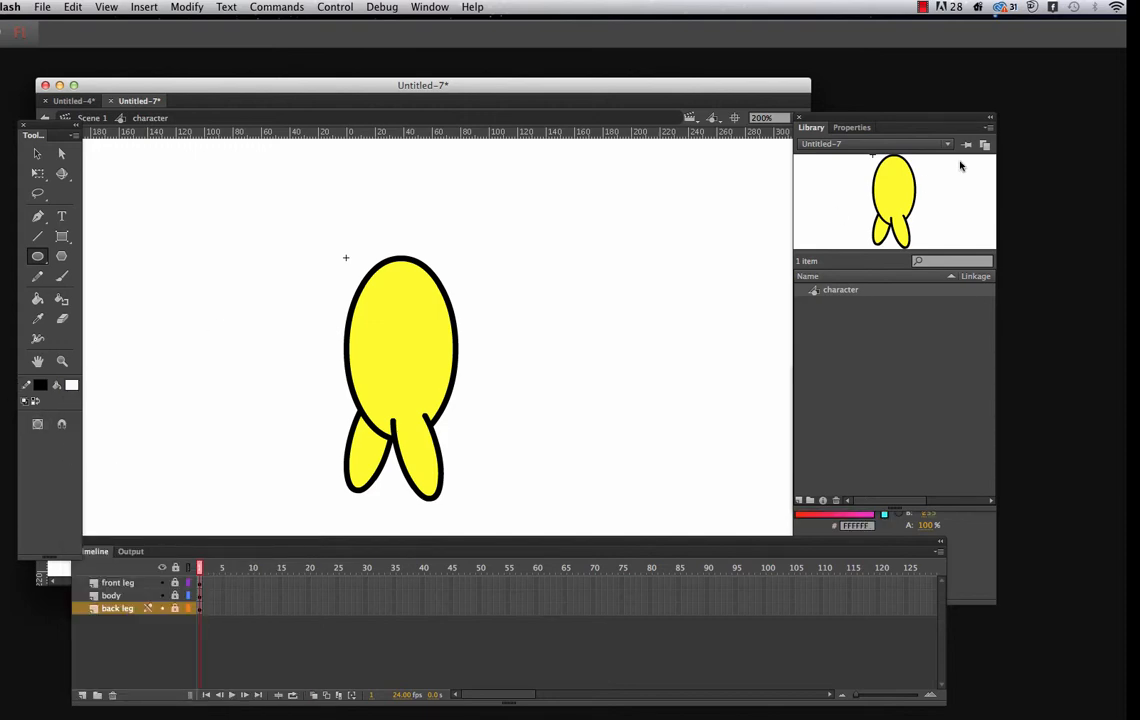
{"action": "left_click", "coordinate": [852, 127]}
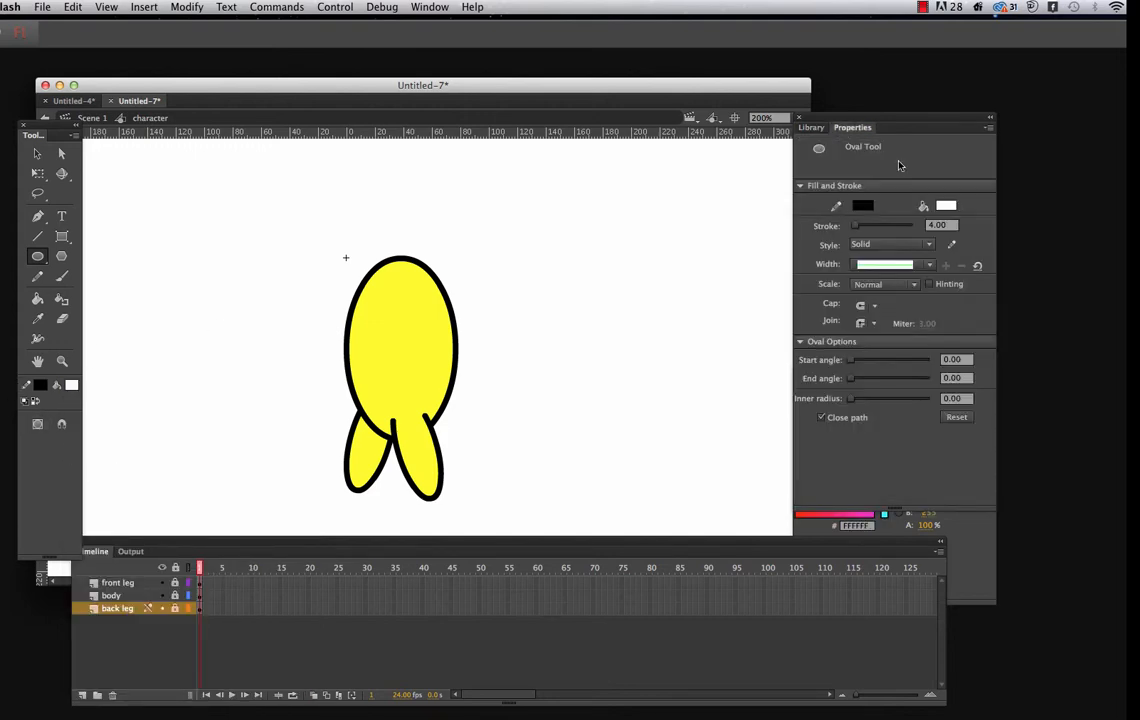
{"action": "left_click", "coordinate": [935, 226]}
{"action": "left_click", "coordinate": [38, 256]}
{"action": "left_click", "coordinate": [80, 246]}
Add a new layer above the back leg layer and name it face
{"action": "left_click", "coordinate": [84, 694]}
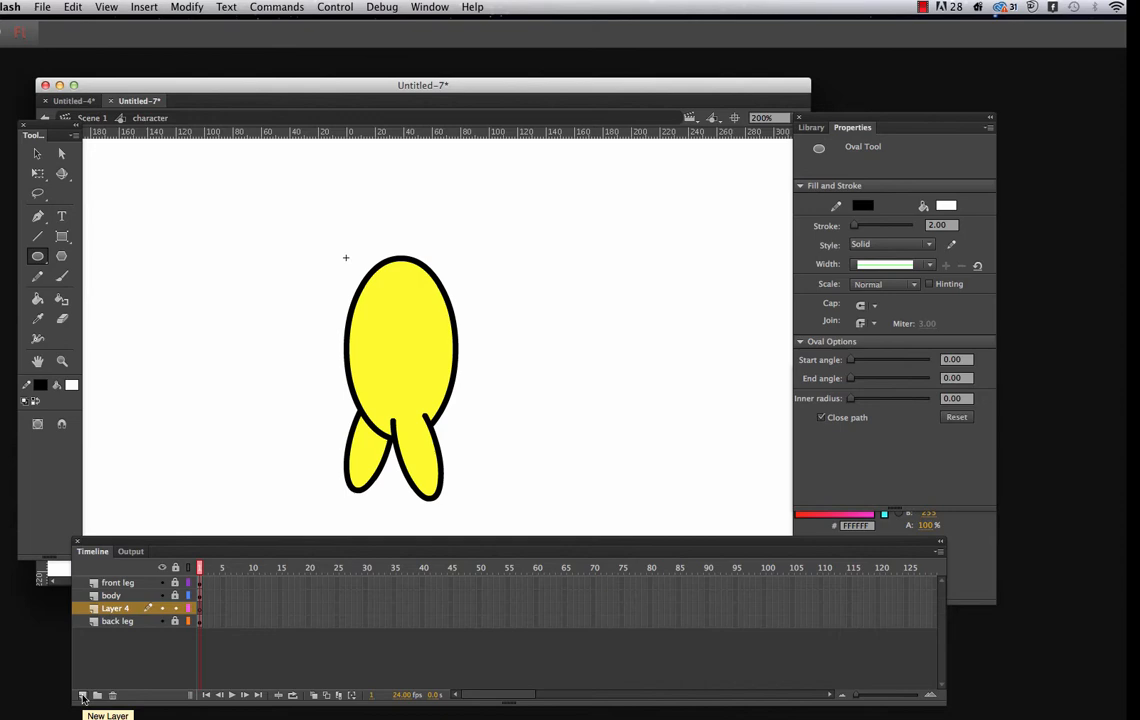
{"action": "double_click", "coordinate": [124, 608]}
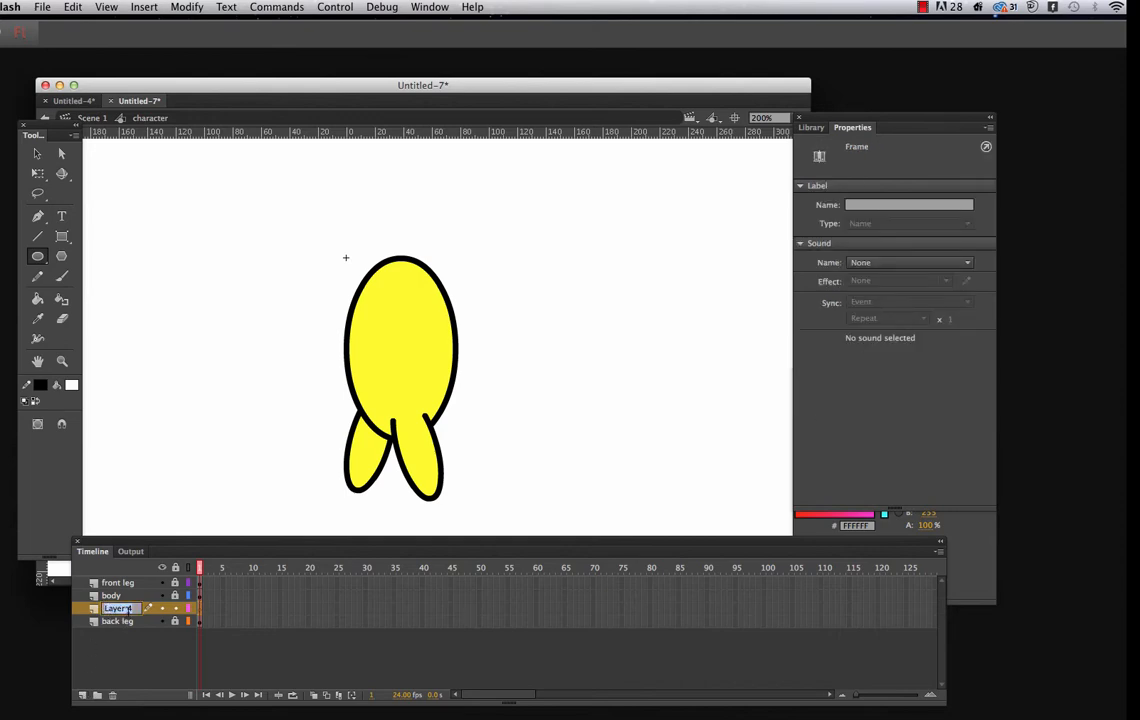
{"action": "type", "text": "face"}
{"action": "key", "text": "Return"}
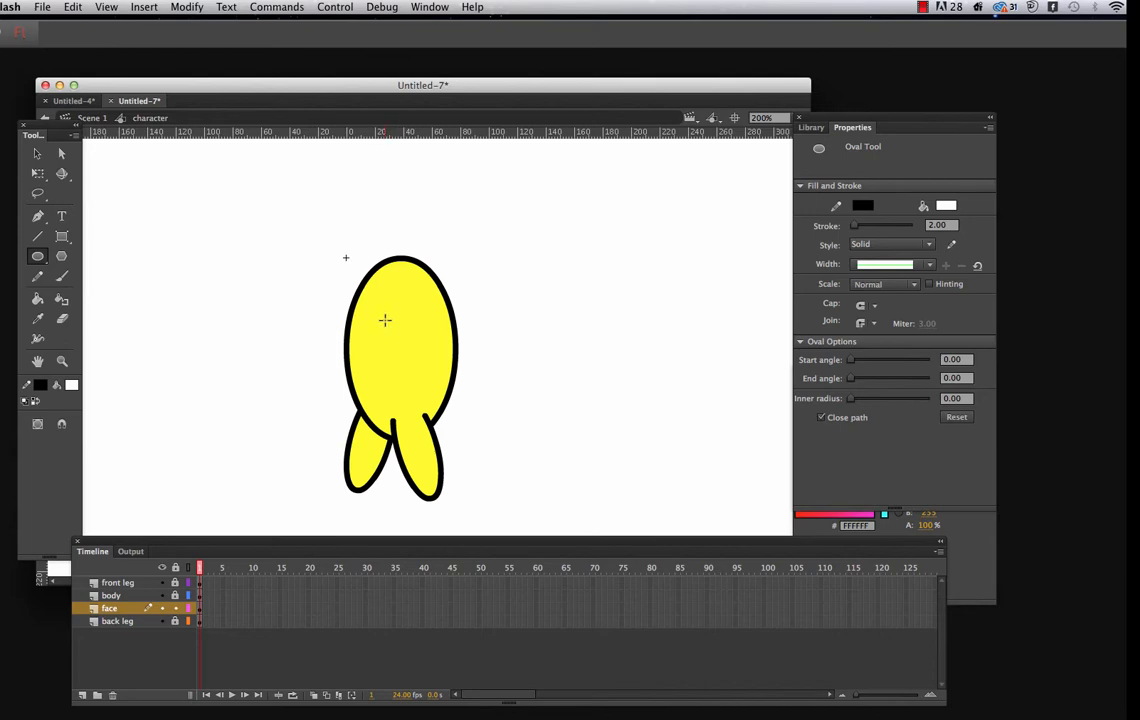
Try to draw an oval eye on the face layer over the upper body
{"action": "left_click", "coordinate": [37, 256]}
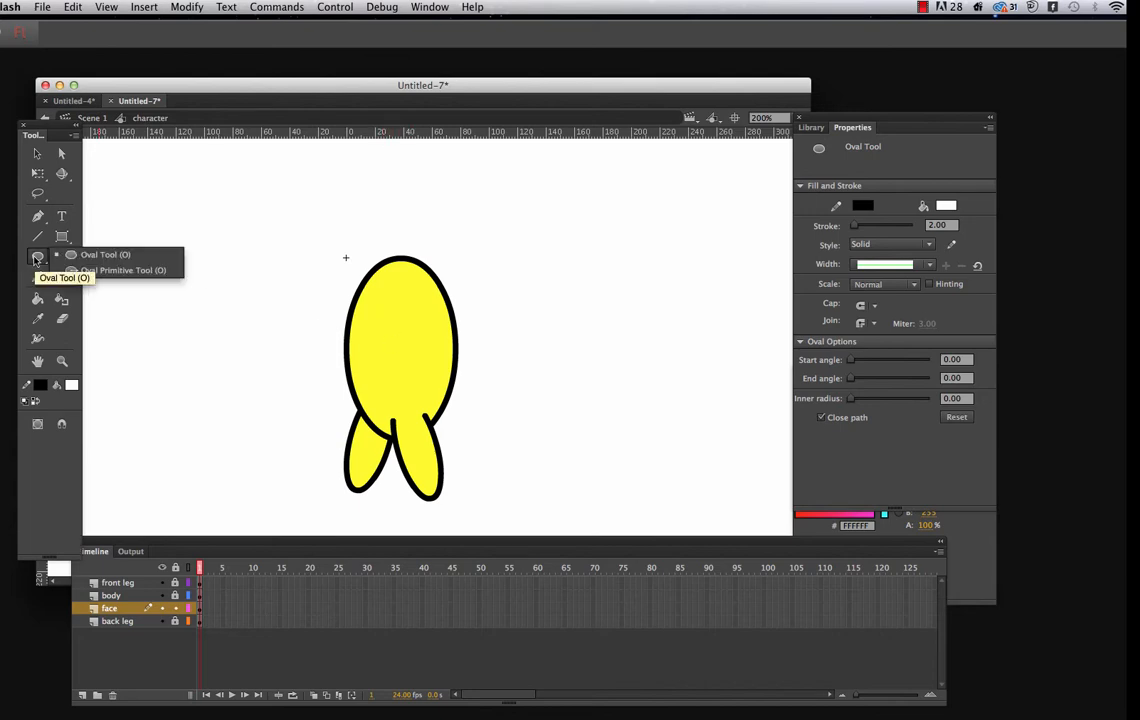
{"action": "left_click", "coordinate": [95, 254]}
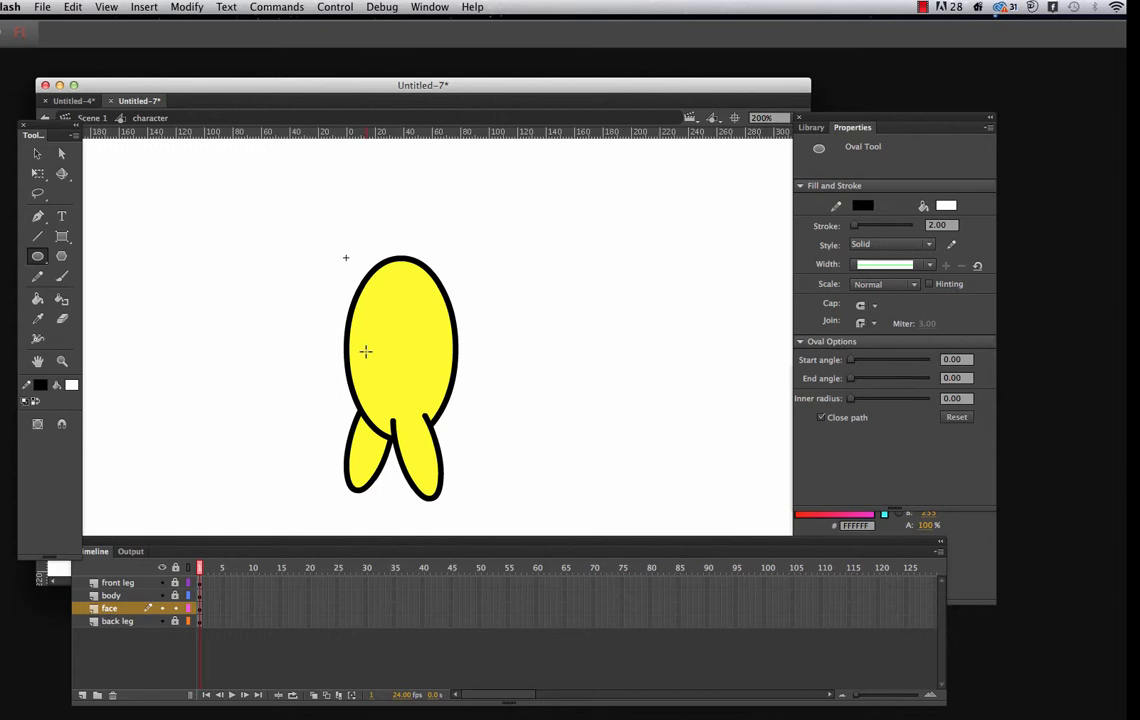
{"action": "left_click_drag", "start_coordinate": [383, 325], "coordinate": [390, 339]}
Move the face layer to the top of the layer stack and delete the trial eye ovals
{"action": "left_click_drag", "start_coordinate": [129, 611], "coordinate": [151, 579]}
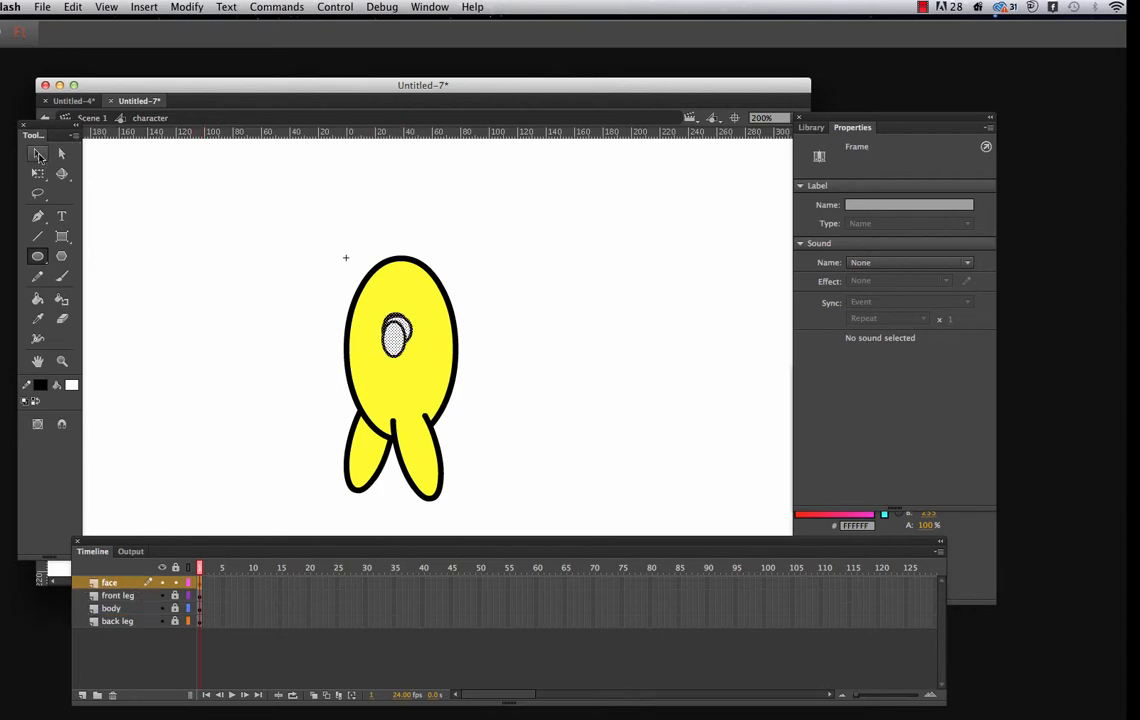
{"action": "left_click", "coordinate": [38, 155]}
{"action": "left_click_drag", "start_coordinate": [326, 273], "coordinate": [418, 370]}
{"action": "key", "text": "Delete"}
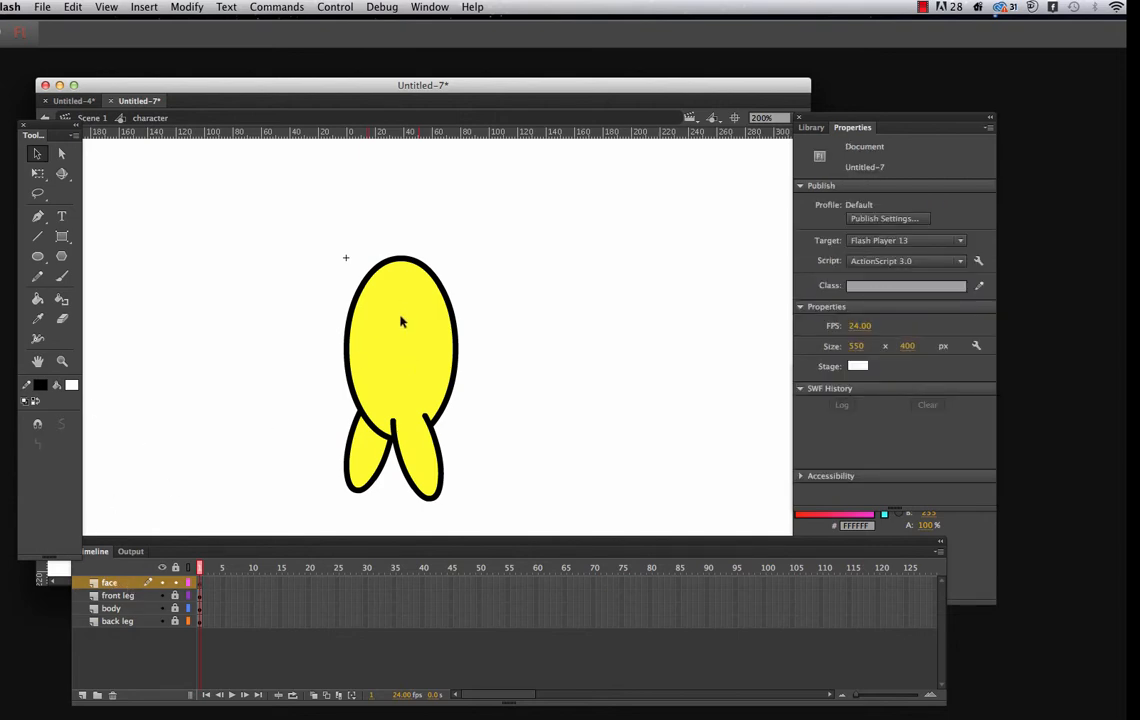
Draw a white round eye about 16 px wide on the upper body, with a small black pupil without stroke inside it
{"action": "left_click", "coordinate": [37, 256]}
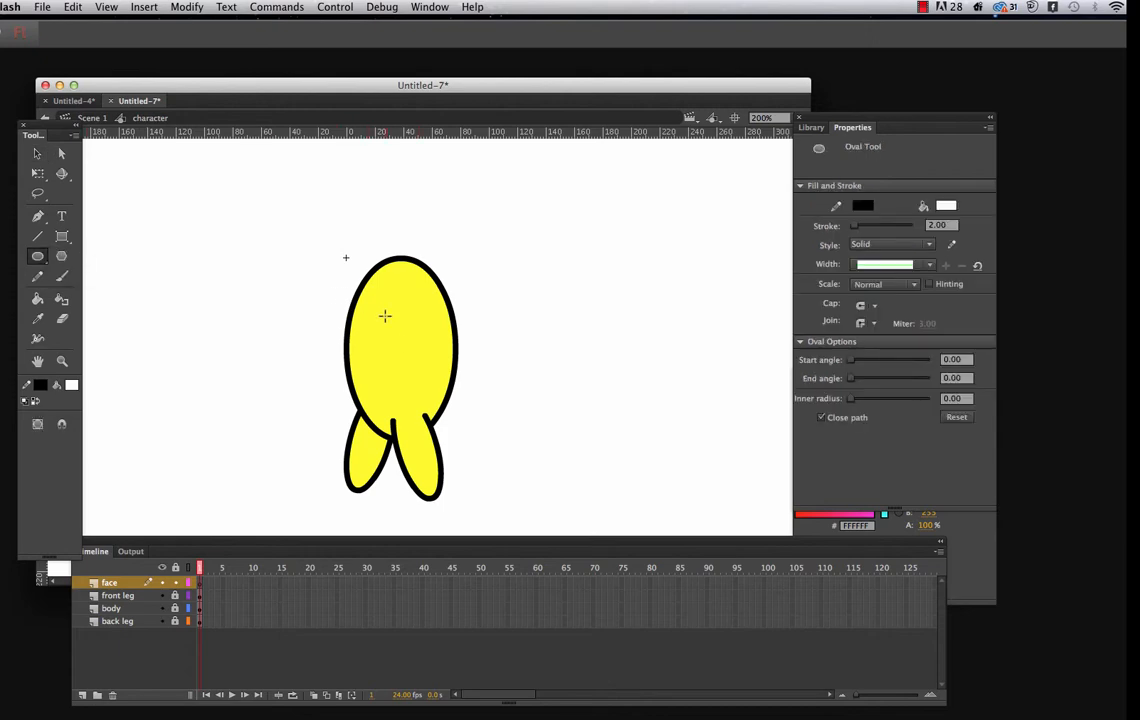
{"action": "left_click_drag", "start_coordinate": [385, 311], "coordinate": [409, 335]}
{"action": "left_click", "coordinate": [72, 388]}
{"action": "left_click", "coordinate": [108, 427]}
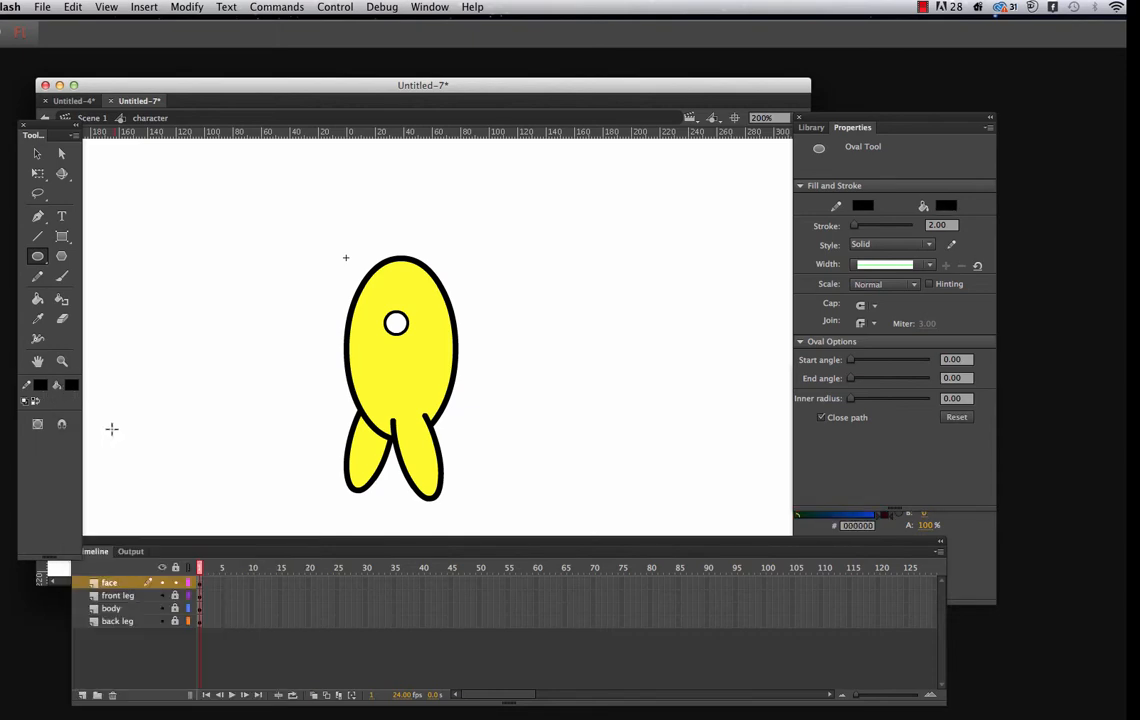
{"action": "left_click", "coordinate": [41, 386]}
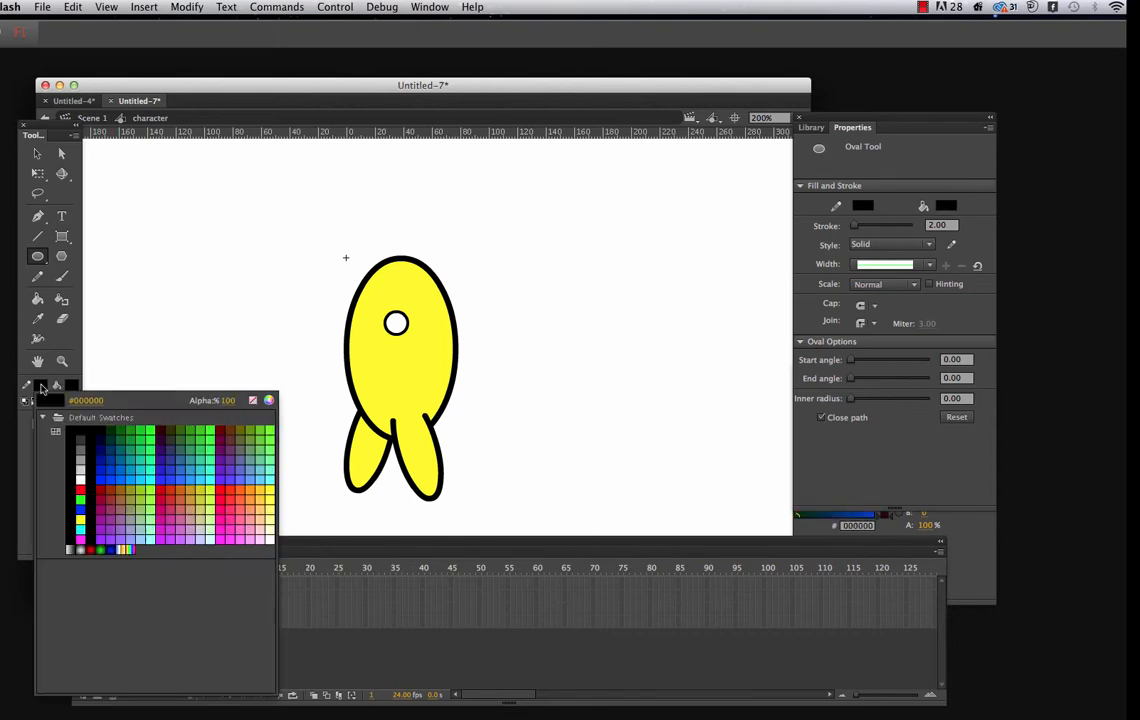
{"action": "left_click", "coordinate": [250, 401]}
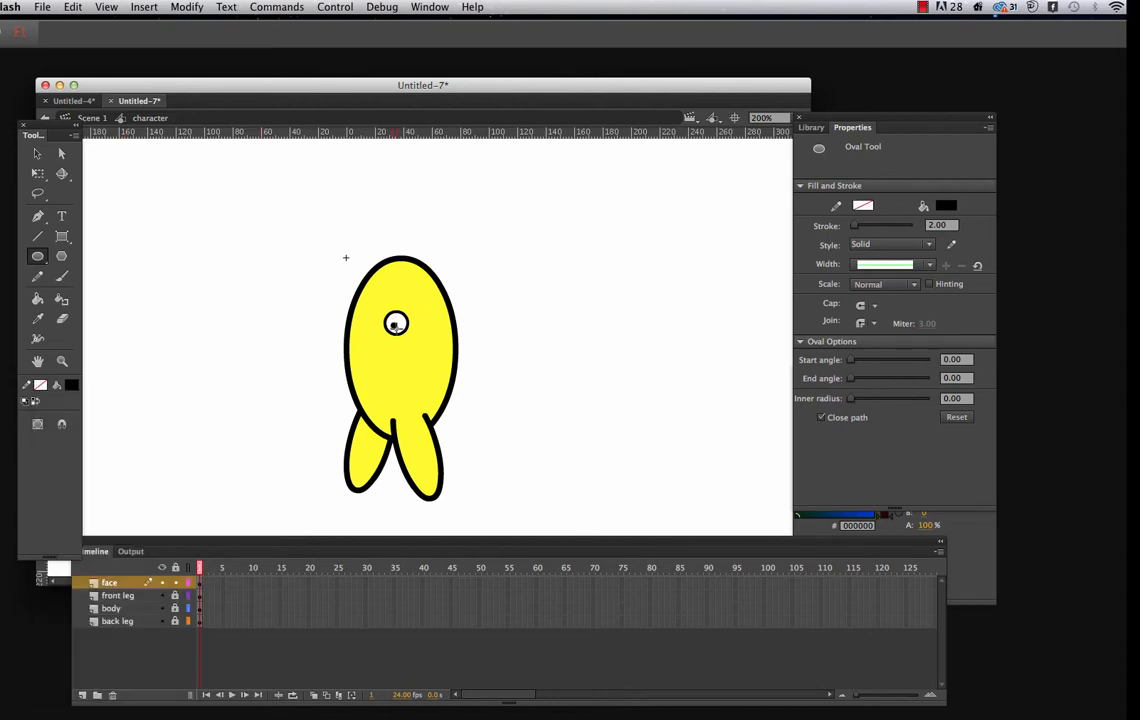
{"action": "left_click_drag", "start_coordinate": [397, 329], "coordinate": [398, 330]}
Duplicate the whole eye and place the copy about 20 px to the left of the original
{"action": "key", "text": "v"}
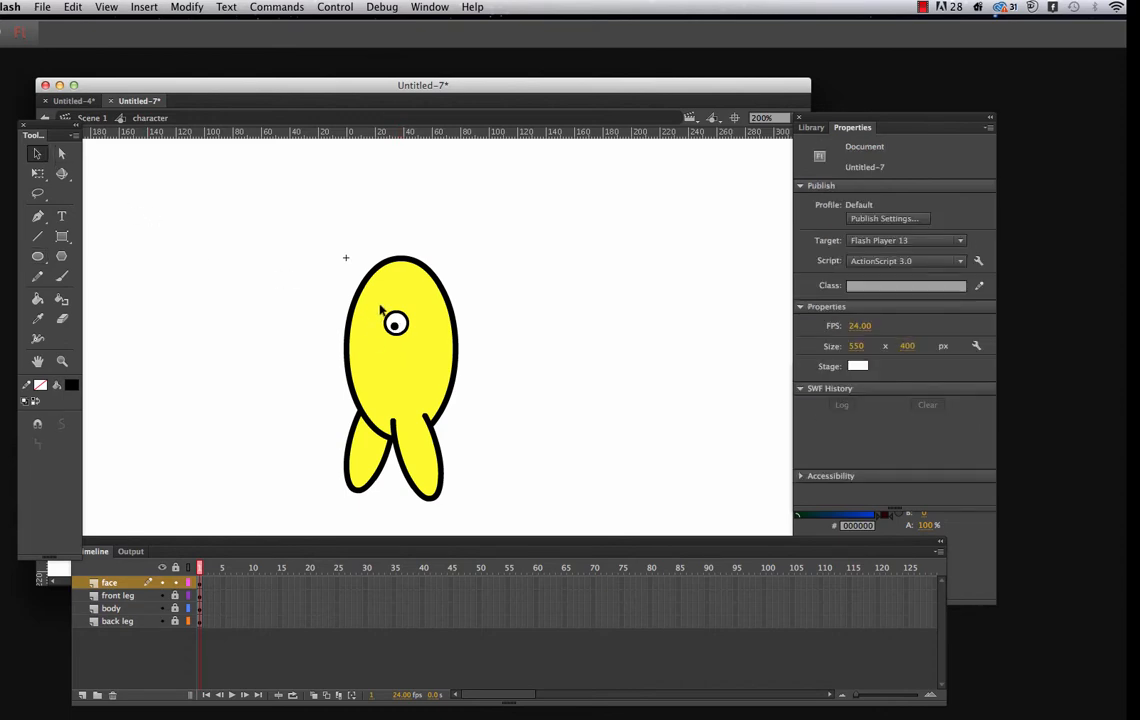
{"action": "left_click_drag", "start_coordinate": [374, 302], "coordinate": [414, 340]}
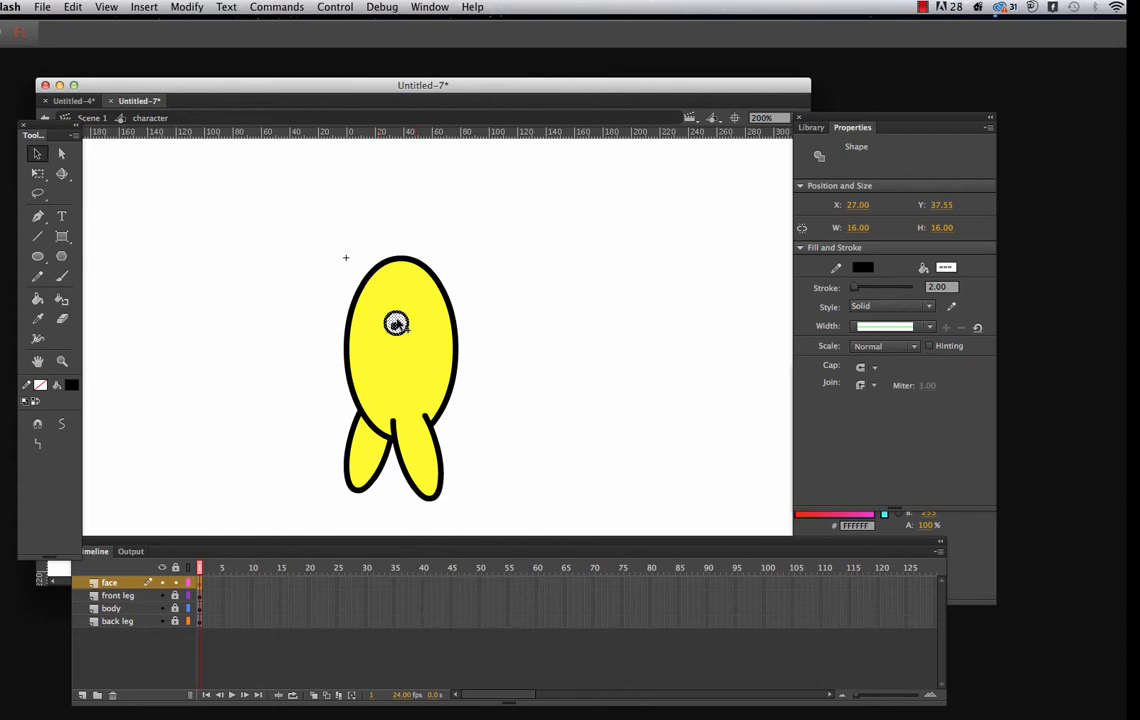
{"action": "left_click_drag", "start_coordinate": [397, 324], "coordinate": [374, 320]}
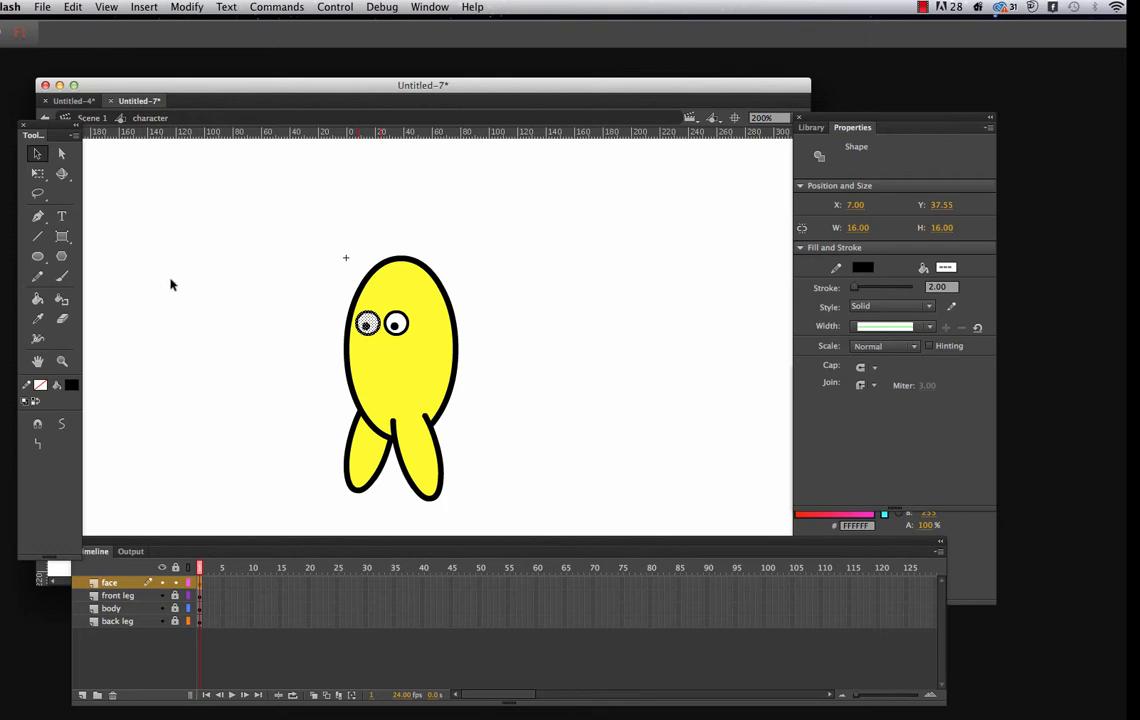
Draw a small curved nose below and between the eyes with the Pen tool, using a black stroke of 2
{"action": "left_click", "coordinate": [38, 216]}
{"action": "left_click", "coordinate": [110, 230]}
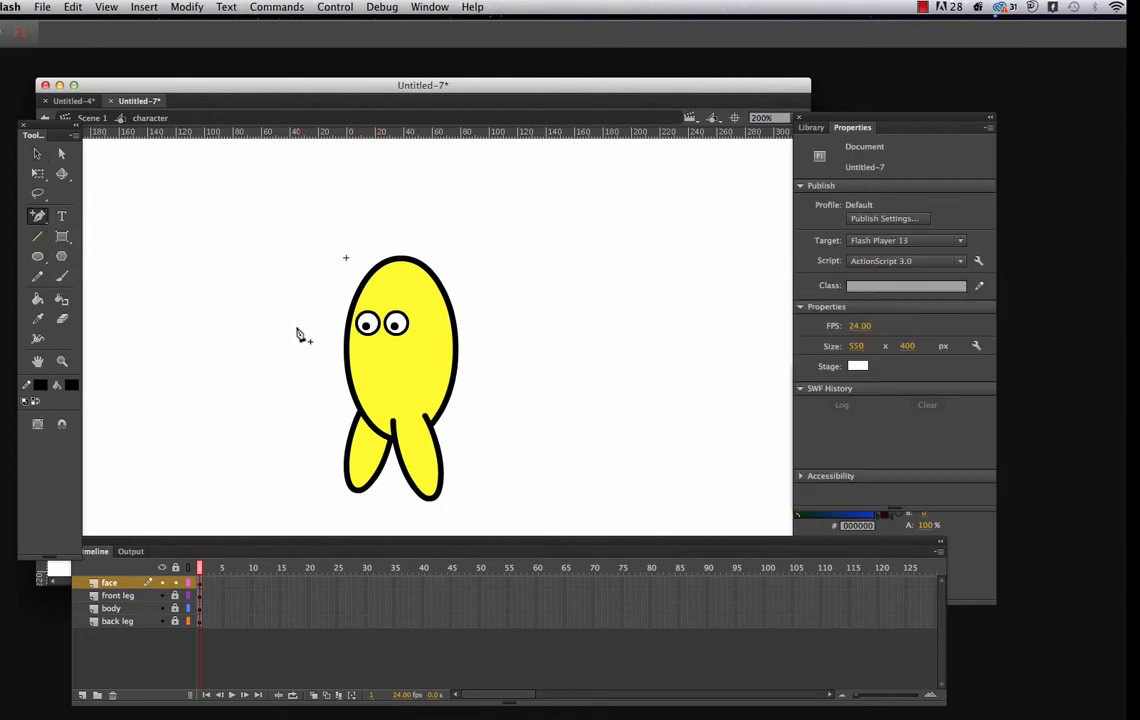
{"action": "left_click", "coordinate": [38, 216]}
{"action": "left_click", "coordinate": [100, 214]}
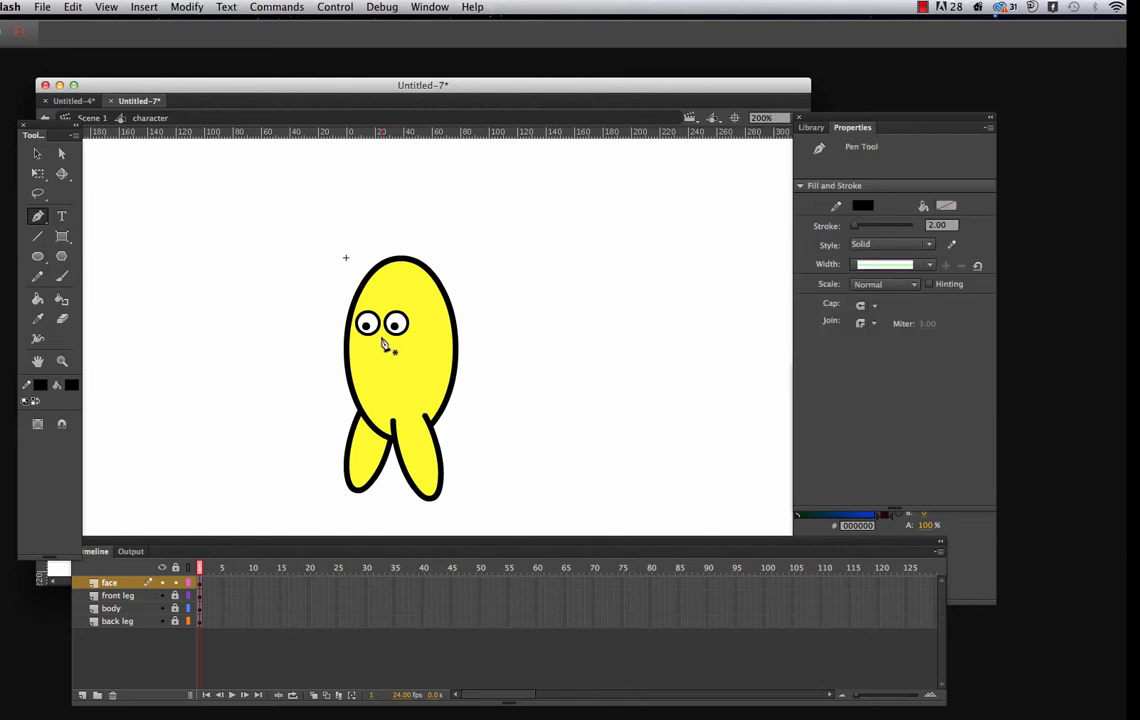
{"action": "left_click_drag", "start_coordinate": [375, 353], "coordinate": [394, 356]}
{"action": "left_click", "coordinate": [37, 153]}
Draw a curved smile below the nose with the Pen tool and lock the face layer
{"action": "left_click", "coordinate": [37, 216]}
{"action": "left_click", "coordinate": [363, 370]}
{"action": "mouse_move", "coordinate": [407, 374]}
{"action": "left_mouse_down"}
{"action": "mouse_move", "coordinate": [428, 372]}
{"action": "mouse_move", "coordinate": [433, 345]}
{"action": "left_mouse_up"}
{"action": "left_click", "coordinate": [37, 153]}
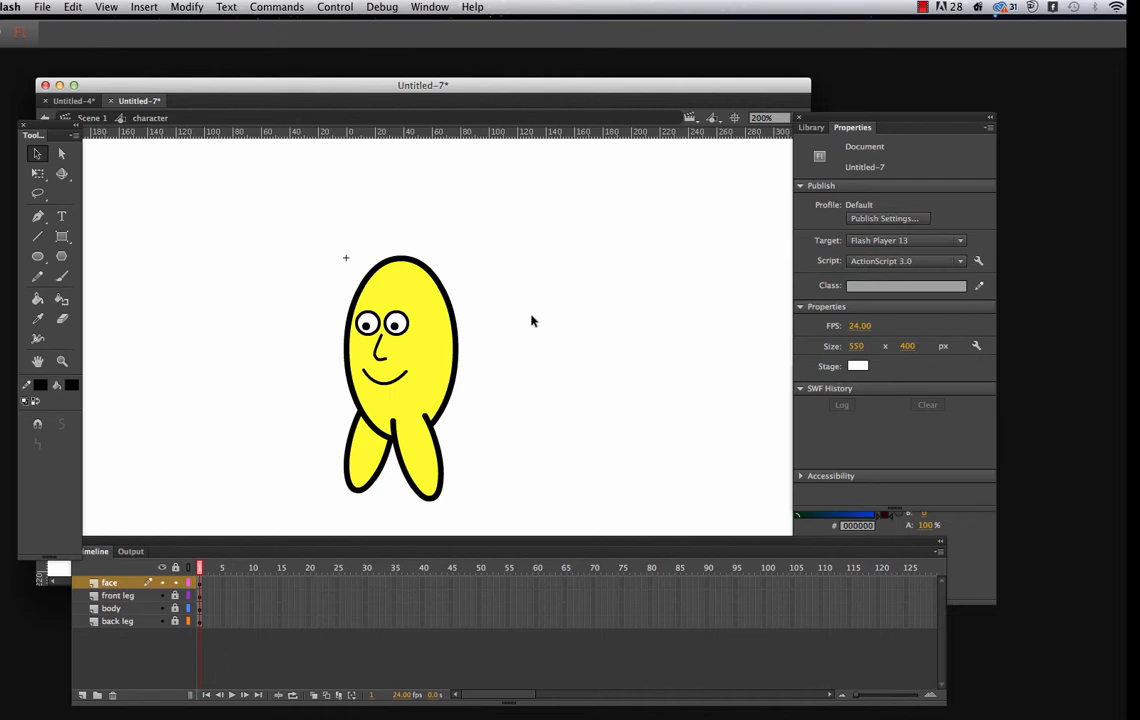
{"action": "left_click", "coordinate": [175, 583]}
Convert the front leg artwork to a graphic symbol named front leg and lock its layer
{"action": "left_click_drag", "start_coordinate": [381, 401], "coordinate": [464, 517]}
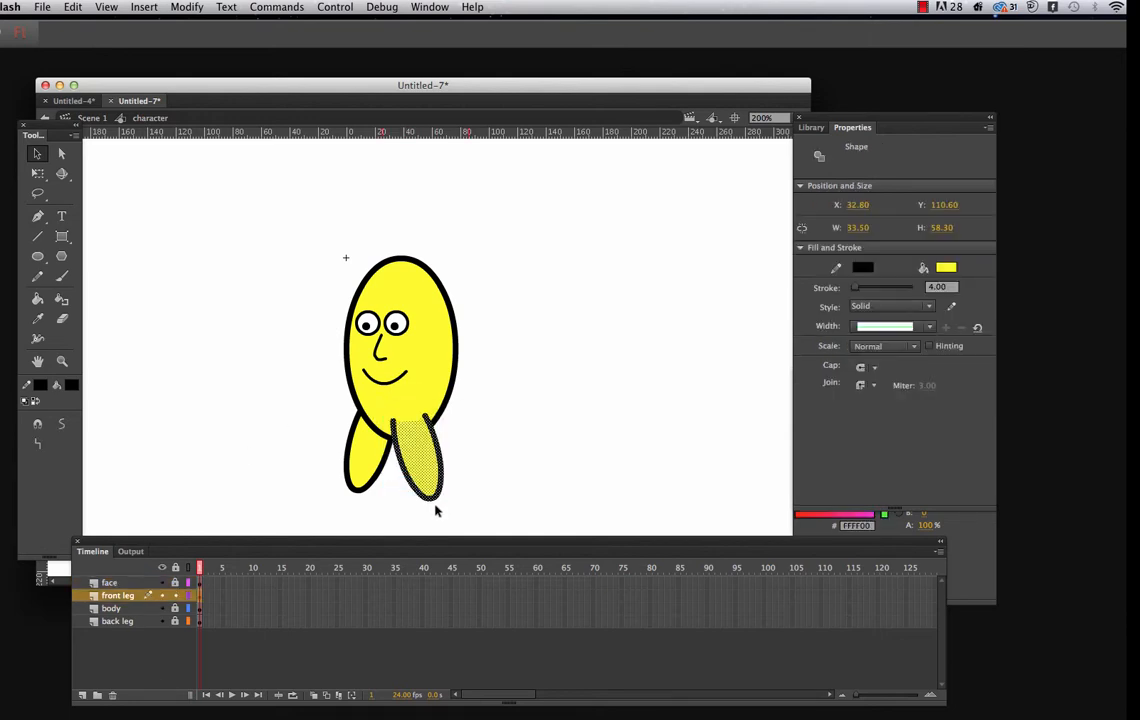
{"action": "right_click", "coordinate": [428, 452]}
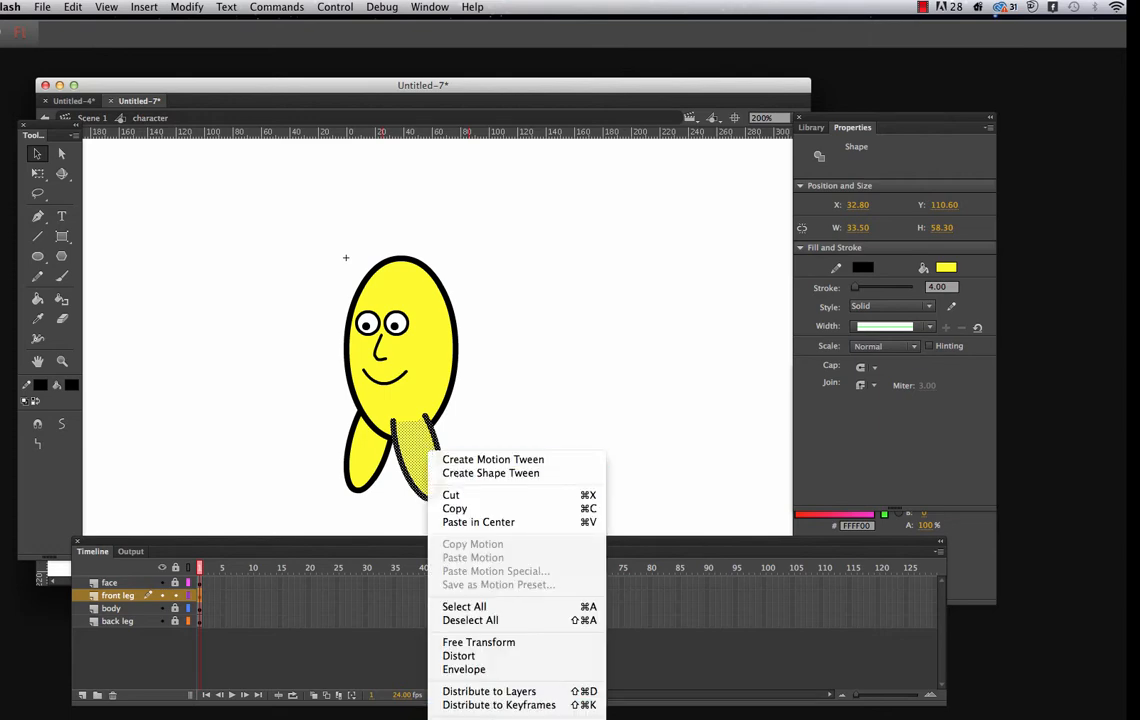
{"action": "left_click", "coordinate": [483, 719]}
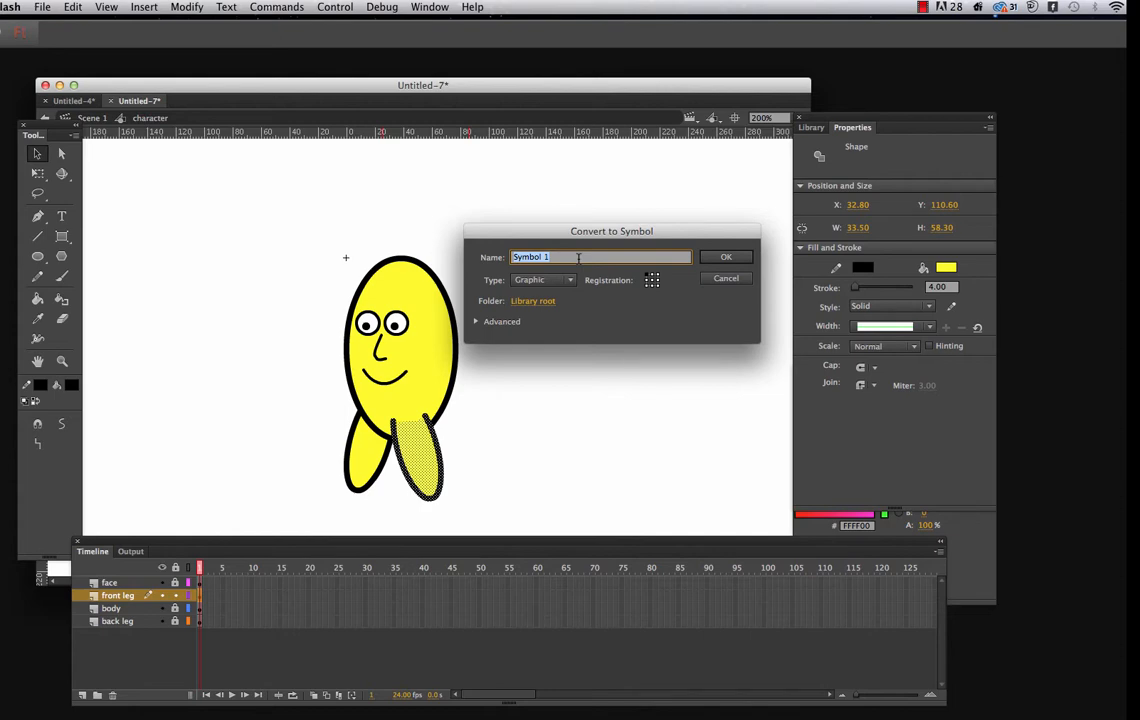
{"action": "type", "text": "front leg"}
{"action": "left_click", "coordinate": [728, 258]}
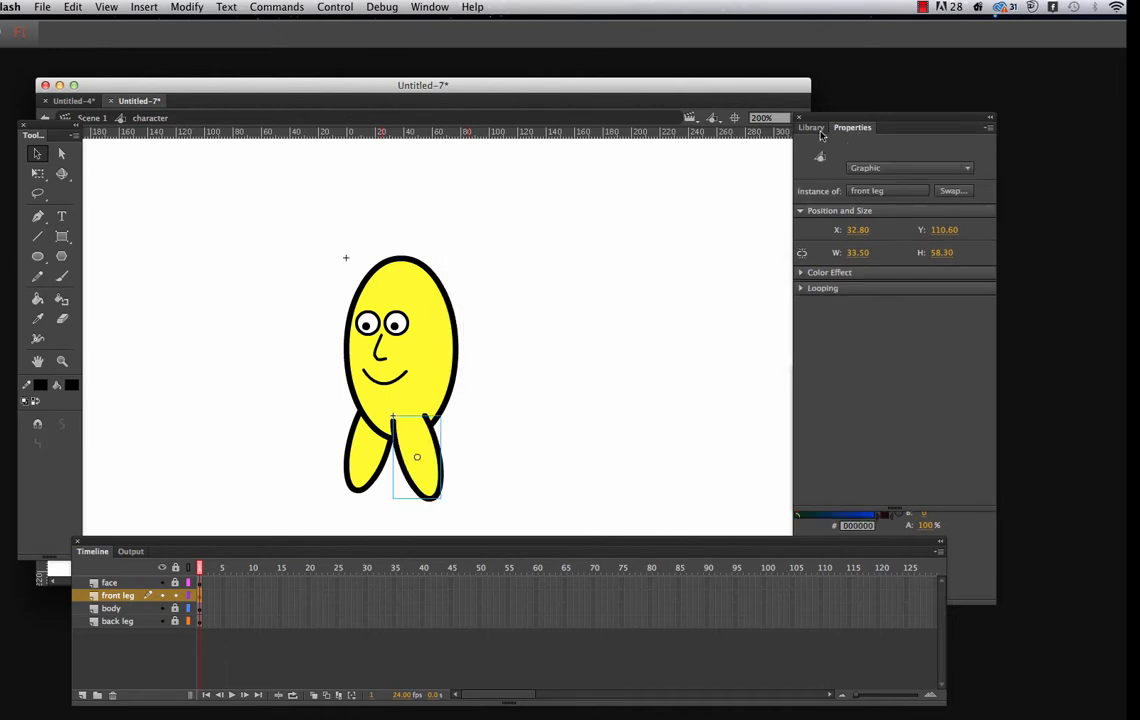
{"action": "left_click", "coordinate": [812, 129]}
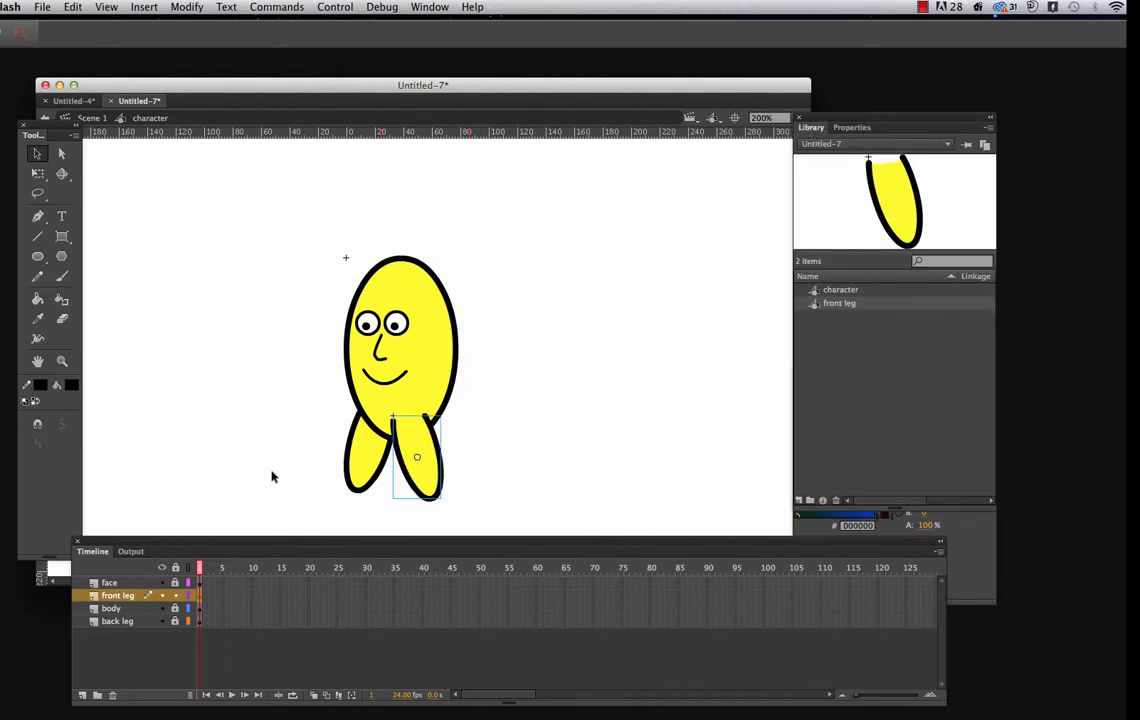
{"action": "left_click", "coordinate": [175, 596]}
Unlock the back leg layer and convert its artwork to a graphic symbol named back leg
{"action": "left_click", "coordinate": [176, 622]}
{"action": "left_click_drag", "start_coordinate": [291, 343], "coordinate": [386, 461]}
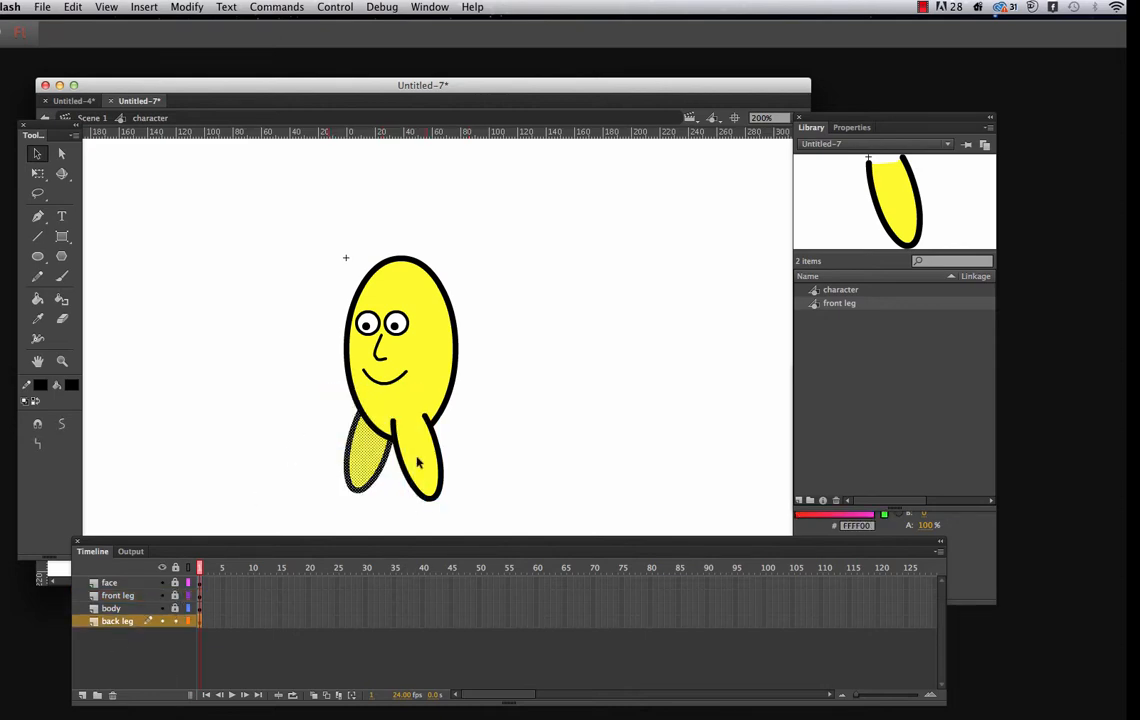
{"action": "right_click", "coordinate": [367, 452]}
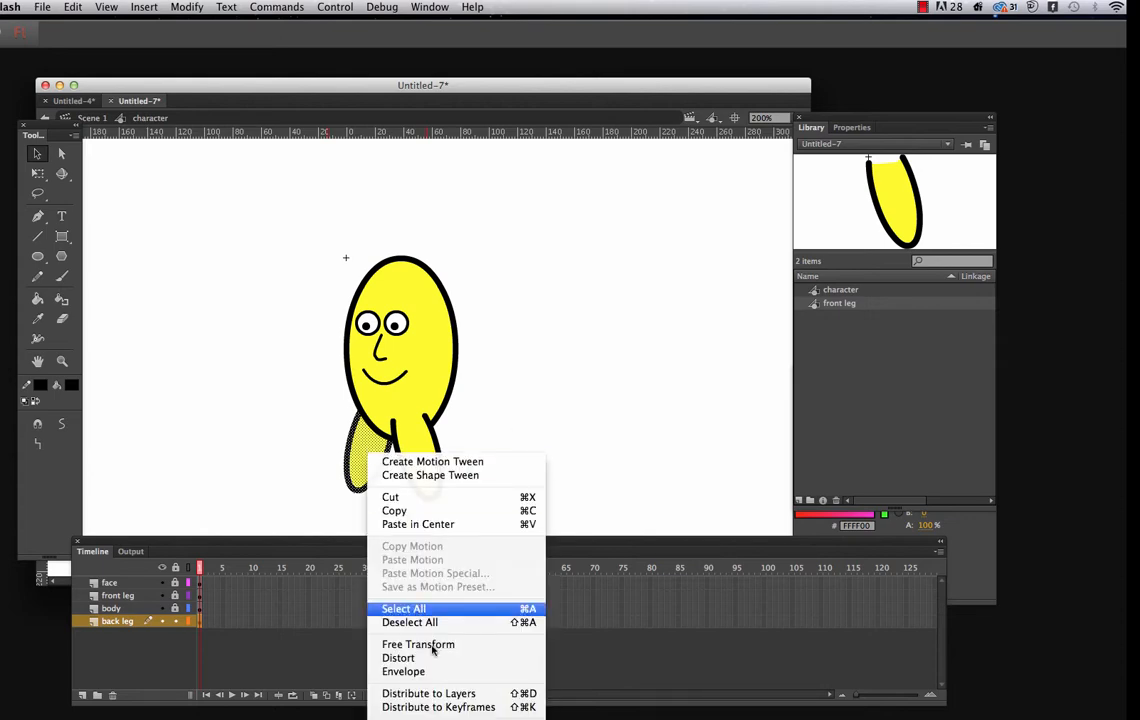
{"action": "left_click", "coordinate": [440, 717]}
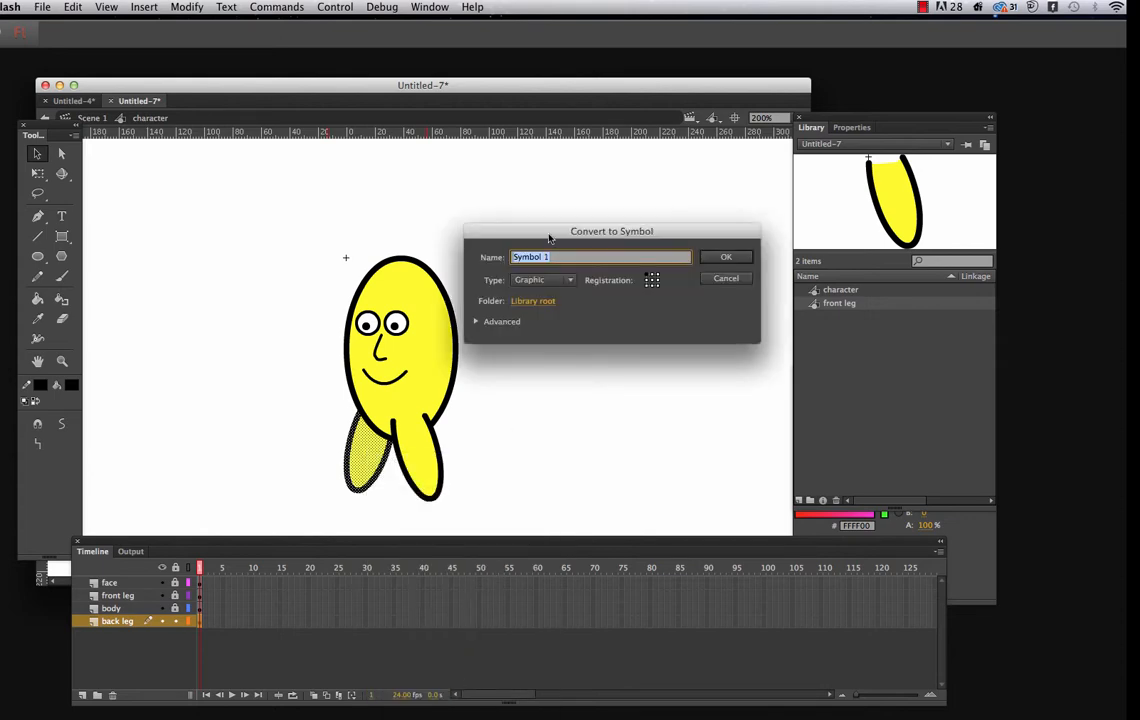
{"action": "type", "text": "back leg"}
{"action": "left_click", "coordinate": [725, 259]}
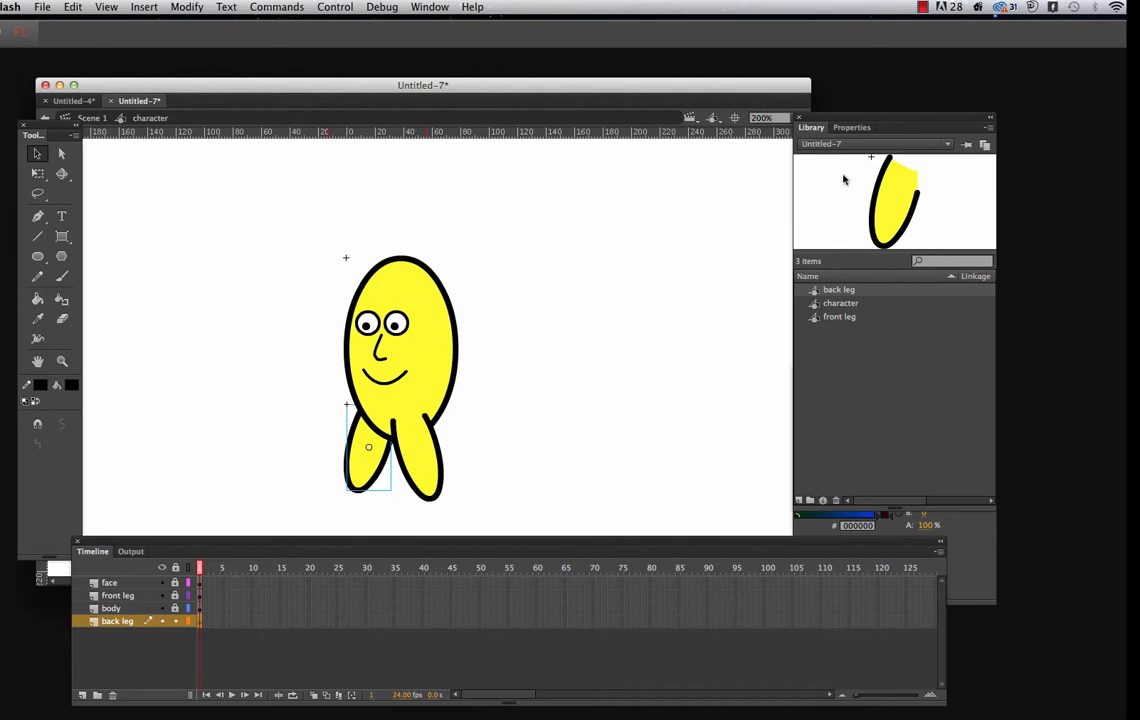
{"action": "left_click", "coordinate": [922, 7]}
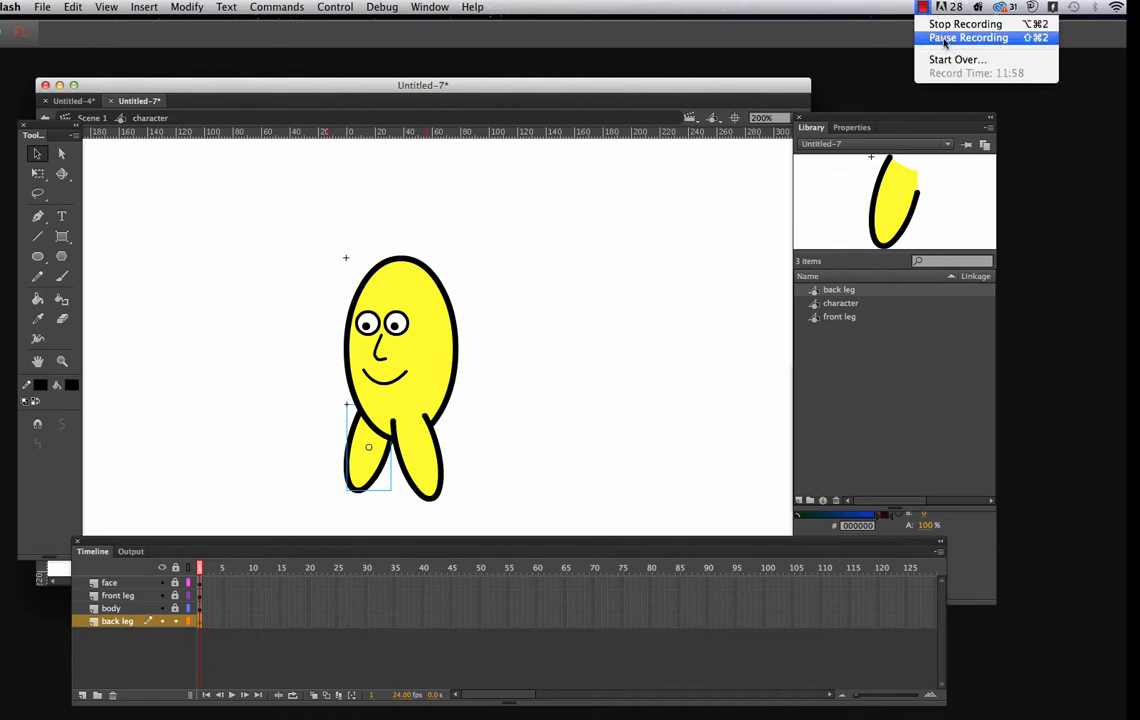
{"action": "left_click", "coordinate": [944, 38]}
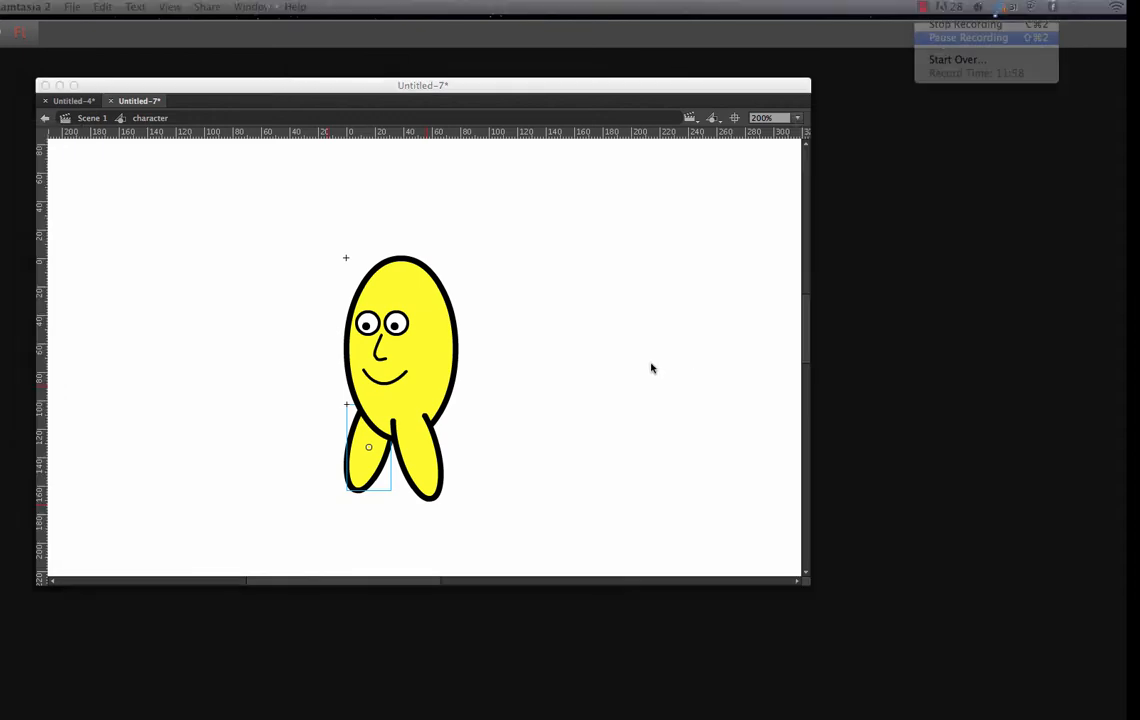
{"action": "left_click", "coordinate": [331, 216]}
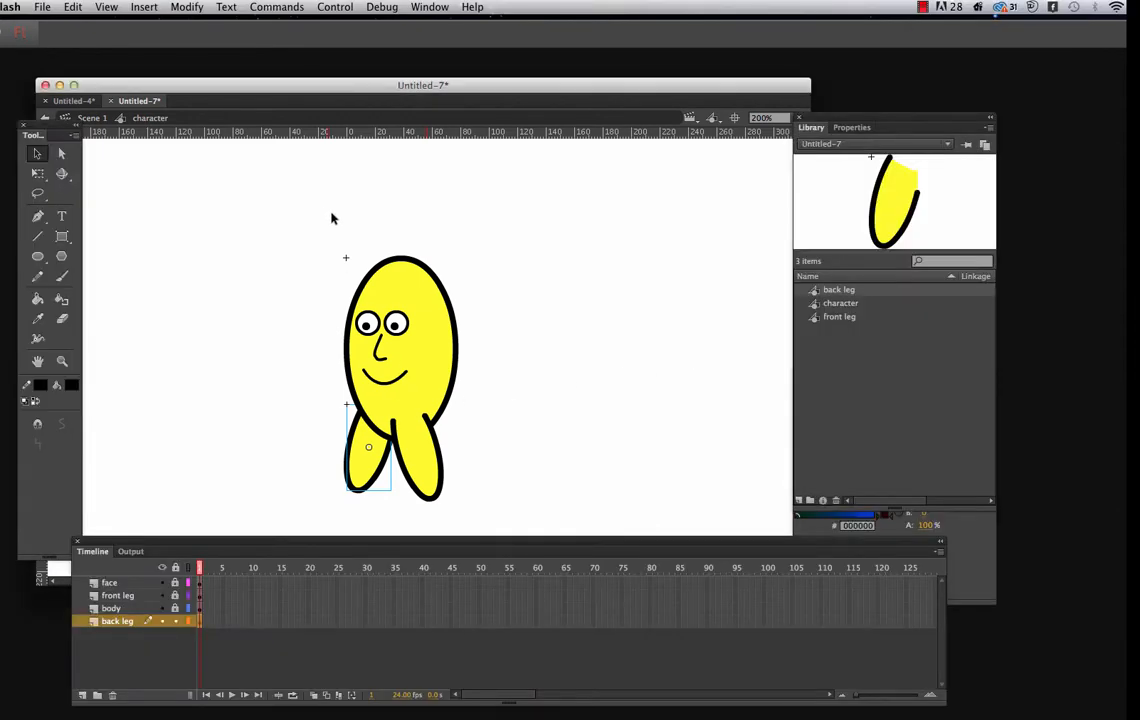
Lock the back leg layer and unlock the front leg layer
{"action": "left_click", "coordinate": [176, 623]}
{"action": "left_click", "coordinate": [175, 597]}
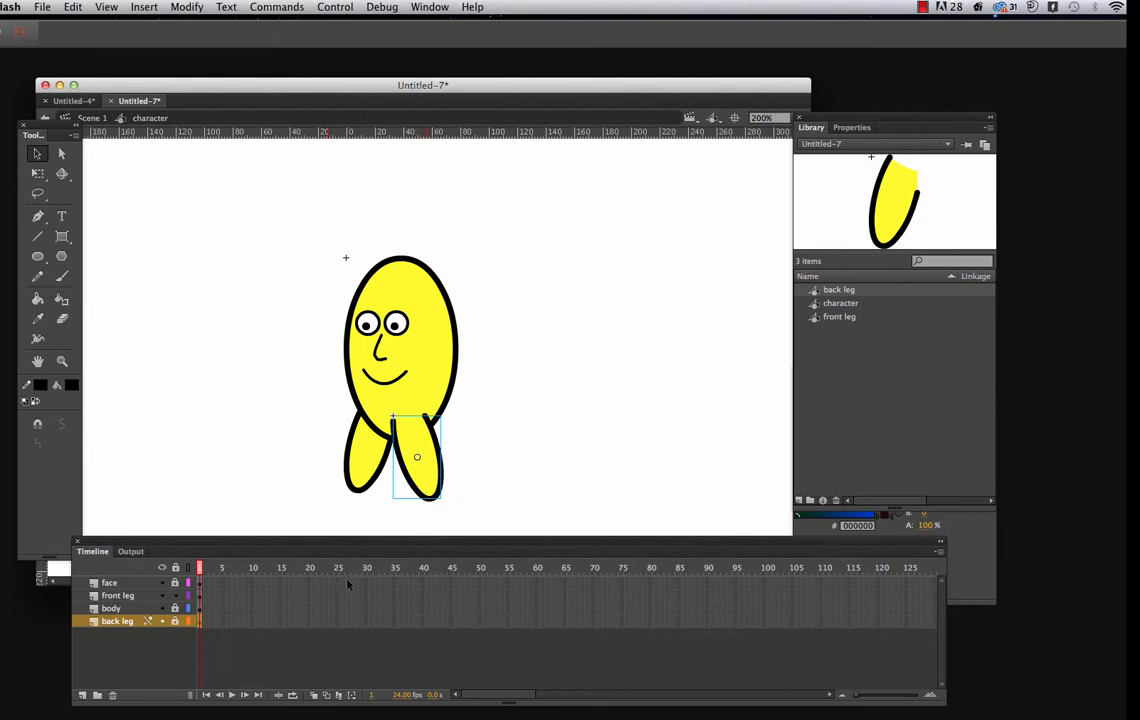
Extend the face, front leg, body, and back leg layers to frame 20 by inserting frames
{"action": "left_click", "coordinate": [309, 583]}
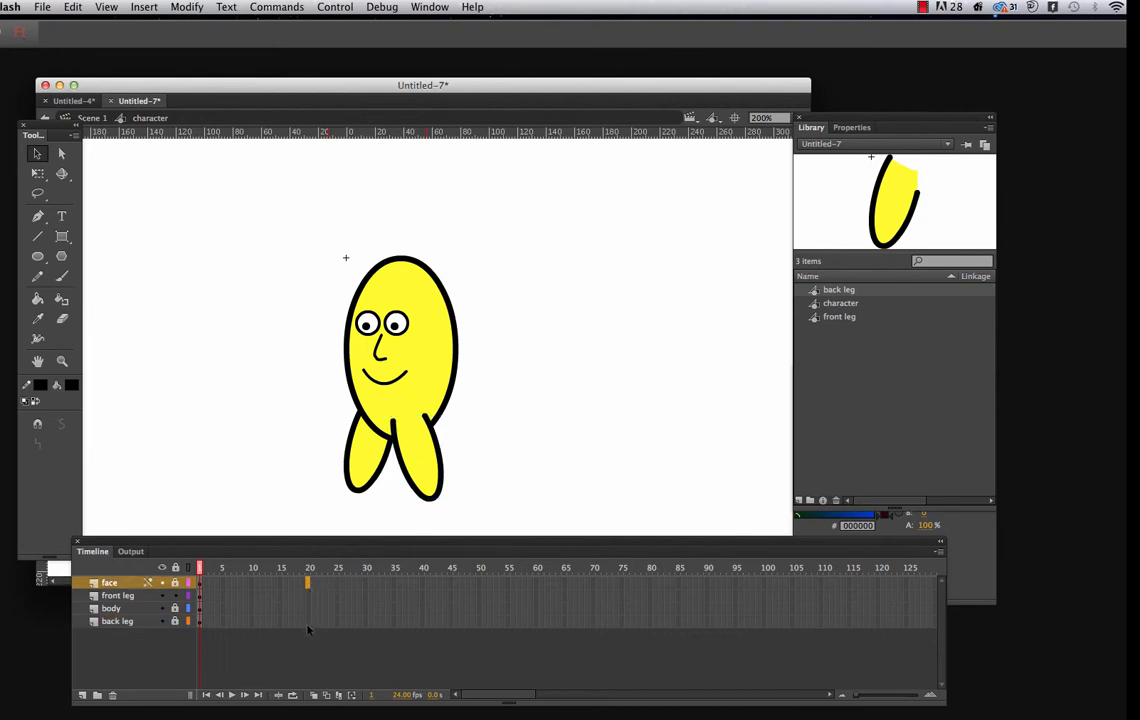
{"action": "left_click", "coordinate": [307, 626], "text": "shift"}
{"action": "right_click", "coordinate": [308, 590]}
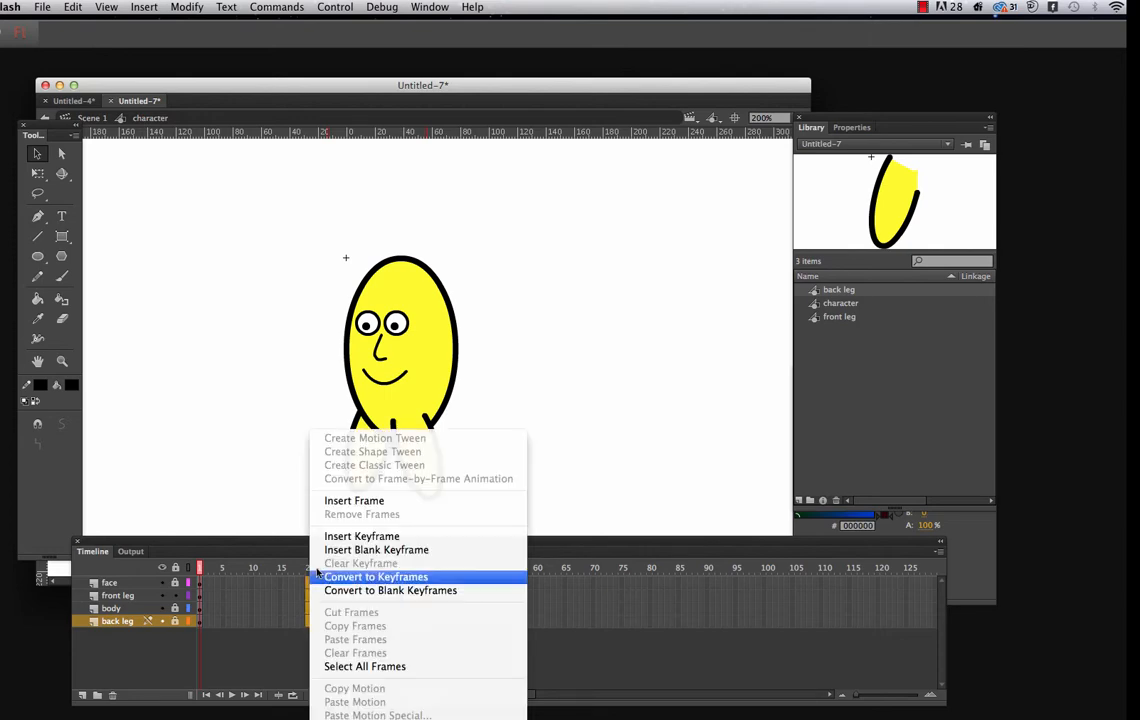
{"action": "left_click", "coordinate": [350, 500]}
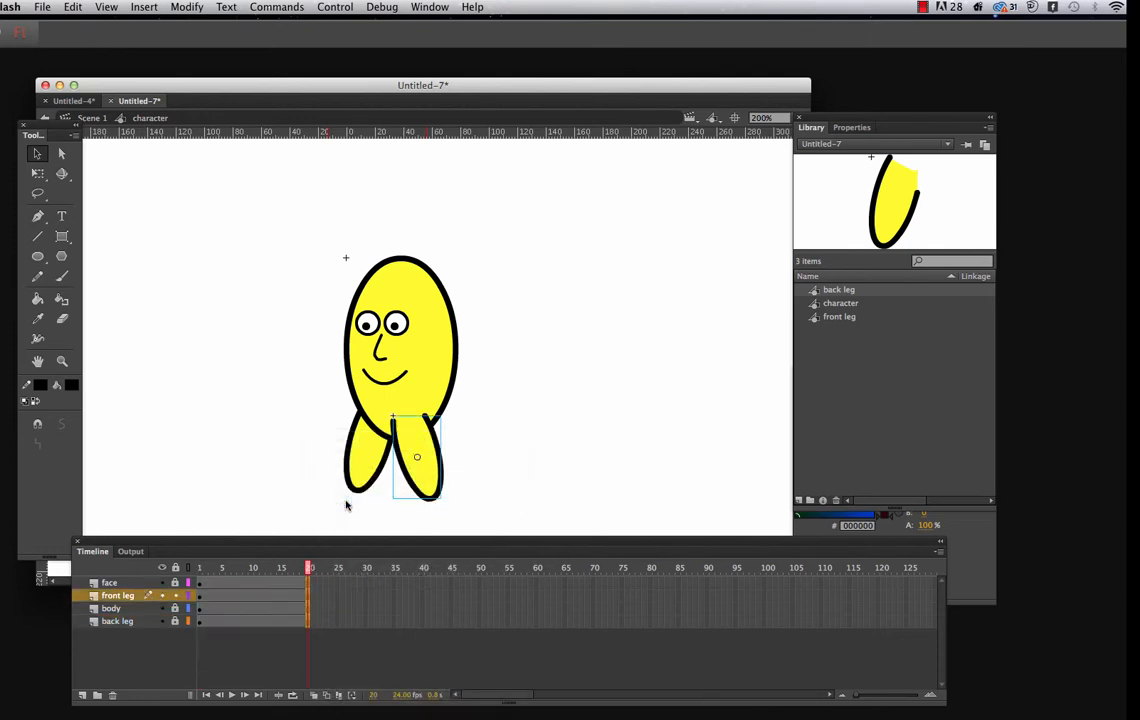
At frame 1, move the front leg's transformation point to the hip and rotate the leg toward the back leg with Free Transform
{"action": "left_click", "coordinate": [200, 598]}
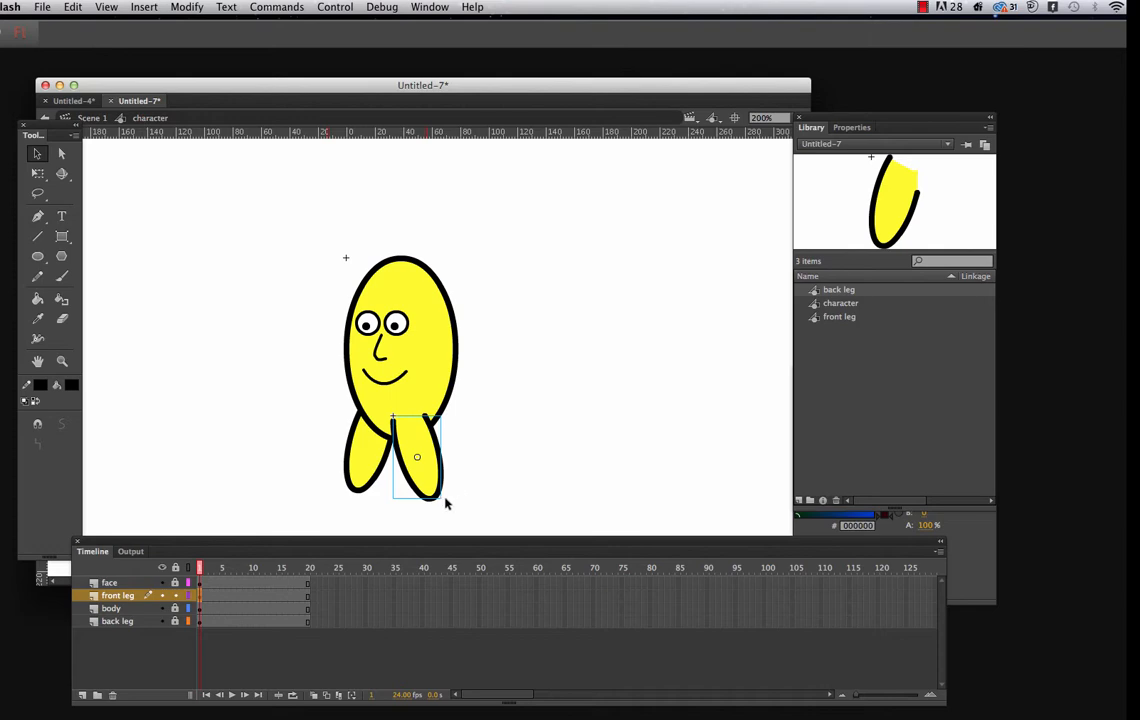
{"action": "left_click", "coordinate": [37, 173]}
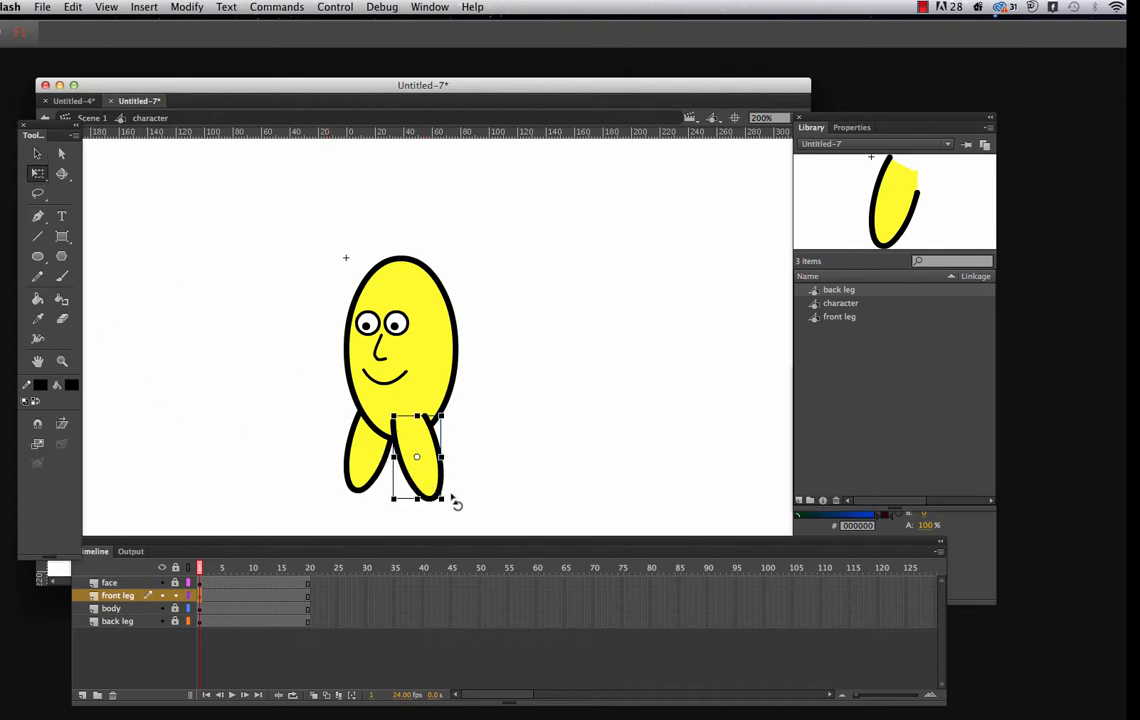
{"action": "mouse_move", "coordinate": [453, 501]}
{"action": "left_mouse_down"}
{"action": "mouse_move", "coordinate": [442, 508]}
{"action": "mouse_move", "coordinate": [456, 504]}
{"action": "left_mouse_up"}
{"action": "left_click_drag", "start_coordinate": [411, 441], "coordinate": [406, 425]}
{"action": "left_click_drag", "start_coordinate": [453, 508], "coordinate": [413, 503]}
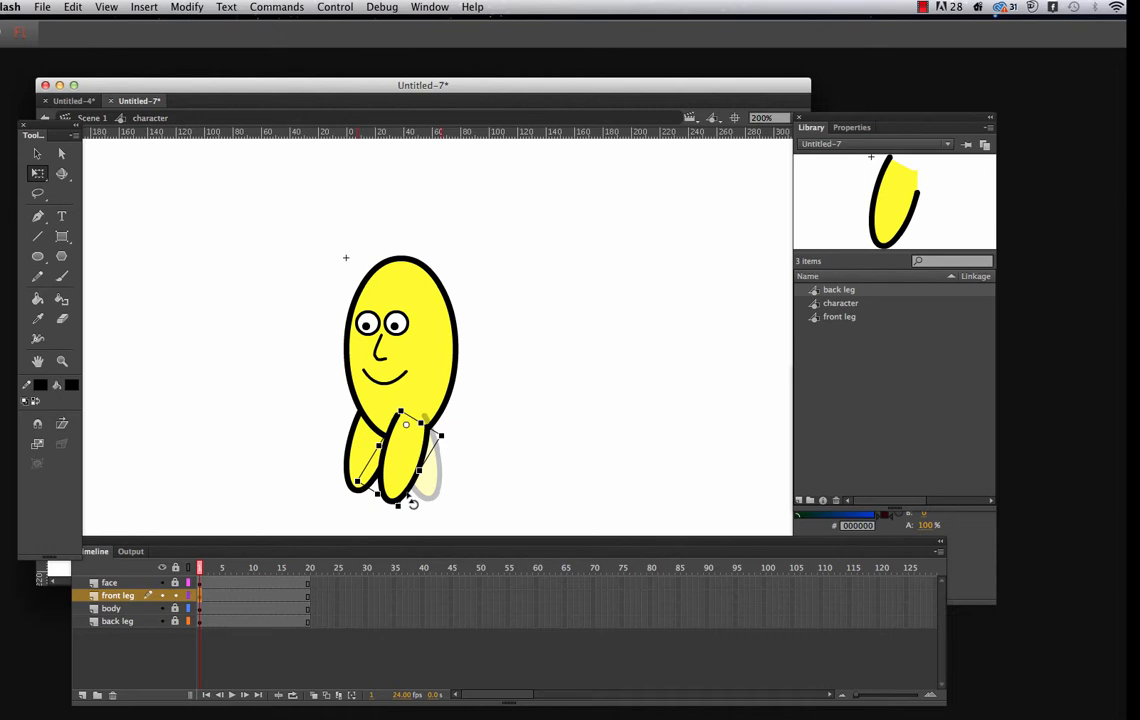
{"action": "left_click_drag", "start_coordinate": [413, 503], "coordinate": [413, 504]}
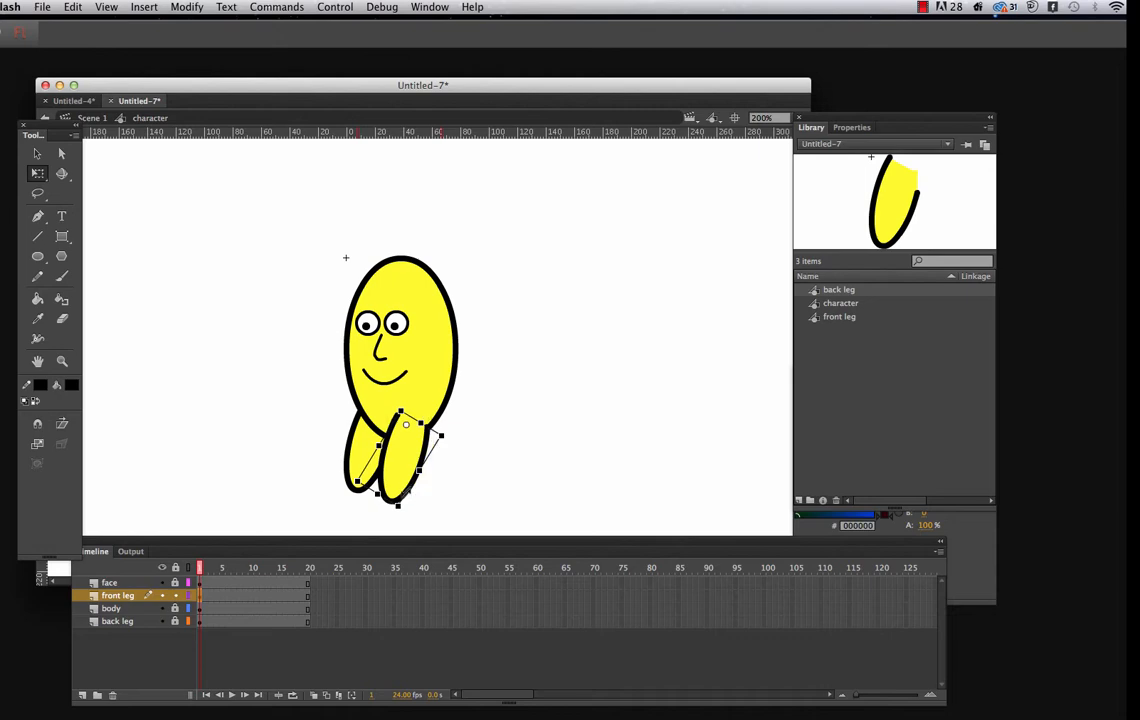
Create a motion tween on the front leg layer and rotate the leg outward, away from the back leg, at frame 11
{"action": "left_click", "coordinate": [256, 599]}
{"action": "right_click", "coordinate": [256, 601]}
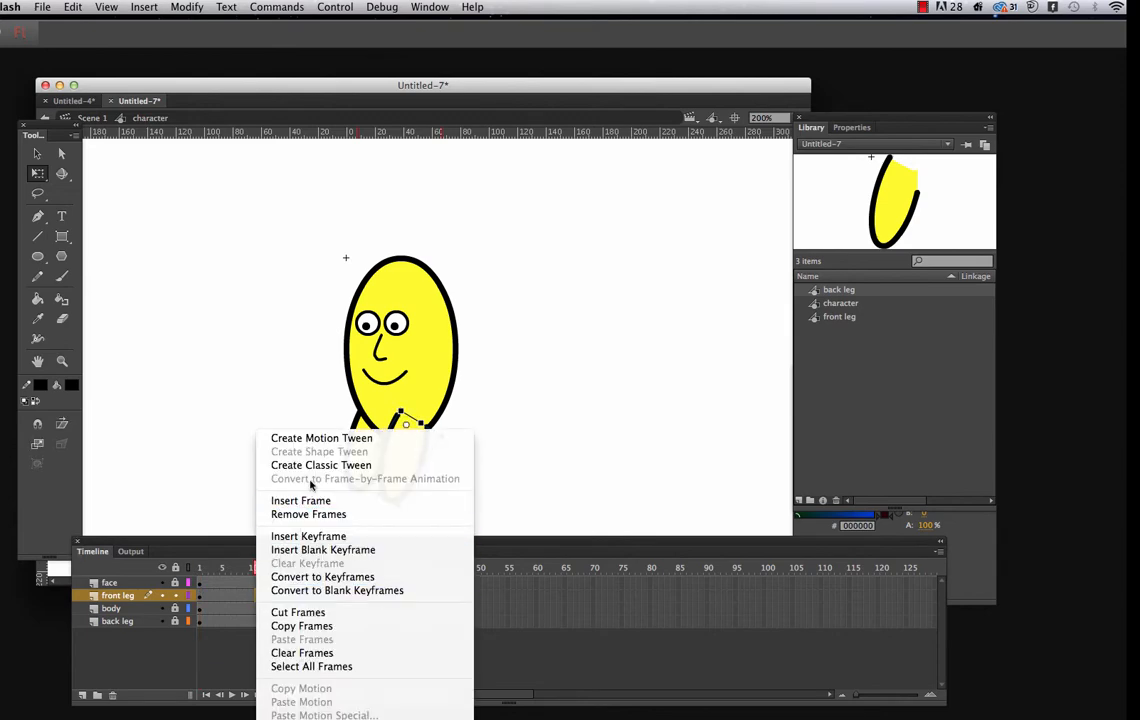
{"action": "left_click", "coordinate": [284, 438]}
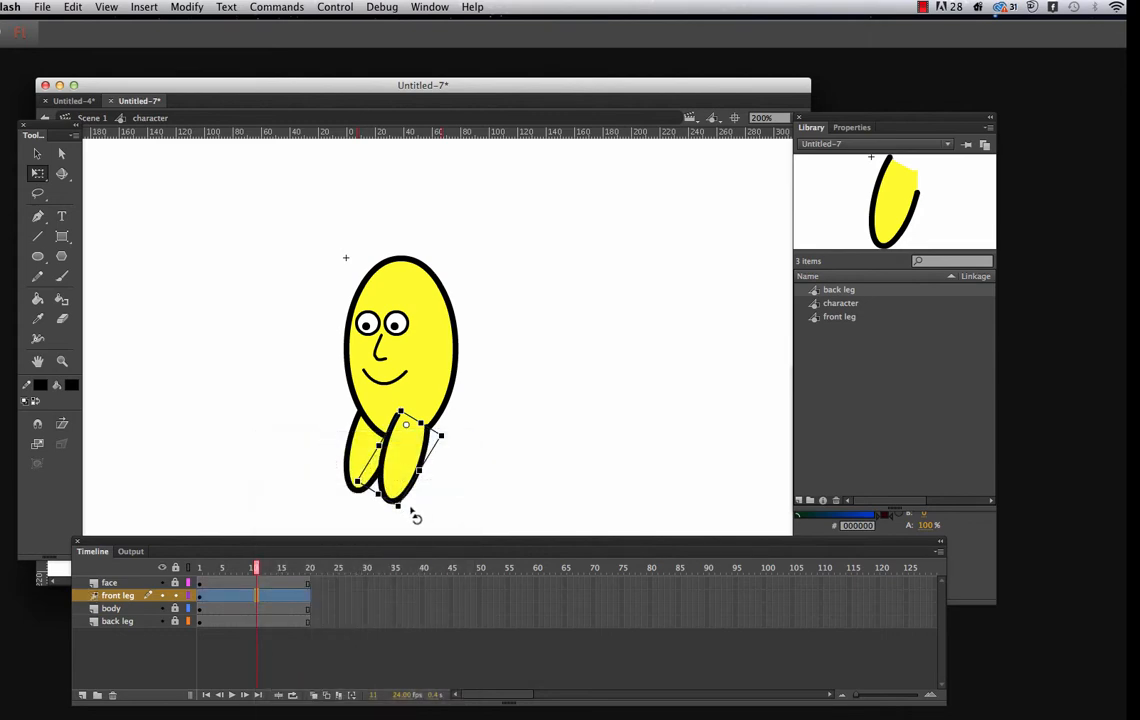
{"action": "left_click_drag", "start_coordinate": [412, 514], "coordinate": [480, 497]}
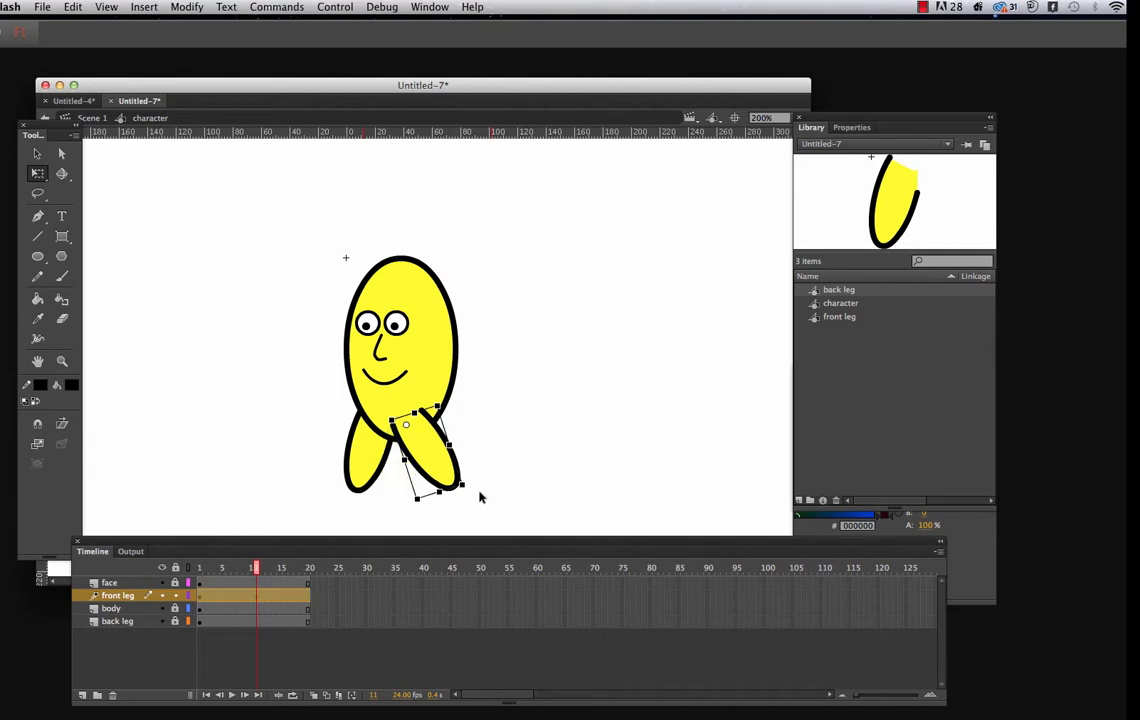
Compare the front leg's pose at frames 1 and 20, and lock the front leg layer
{"action": "left_click", "coordinate": [200, 596]}
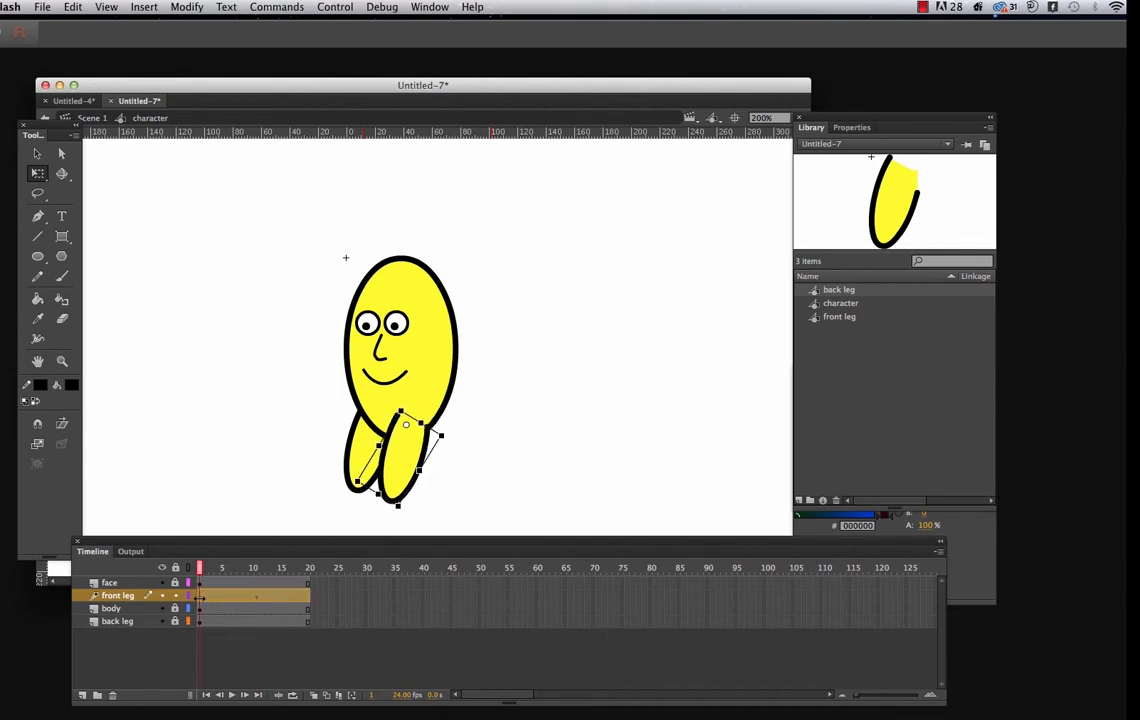
{"action": "left_click", "coordinate": [311, 598]}
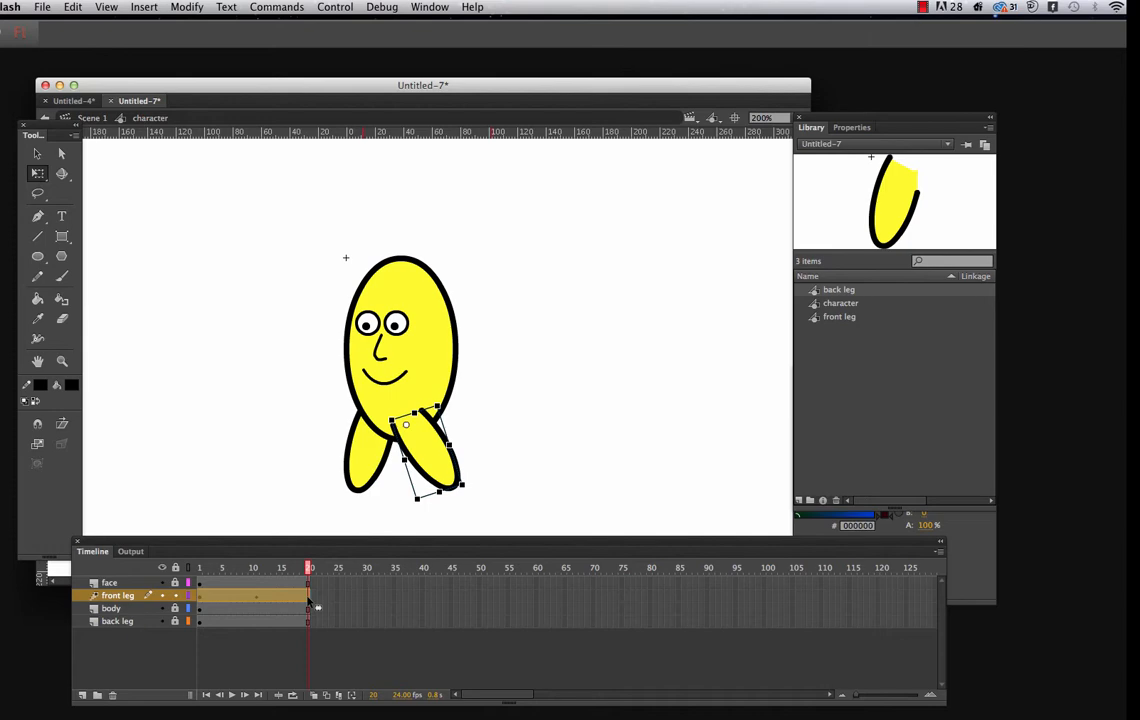
{"action": "left_click", "coordinate": [199, 596]}
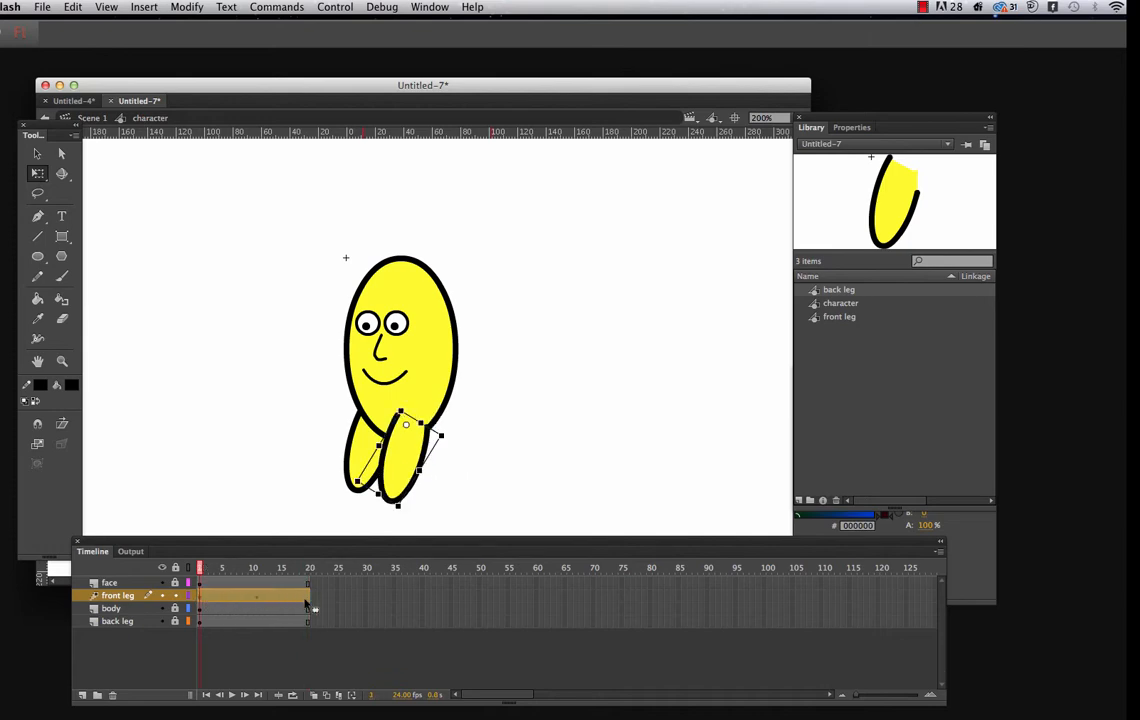
{"action": "left_click", "coordinate": [308, 597]}
{"action": "left_click", "coordinate": [175, 608]}
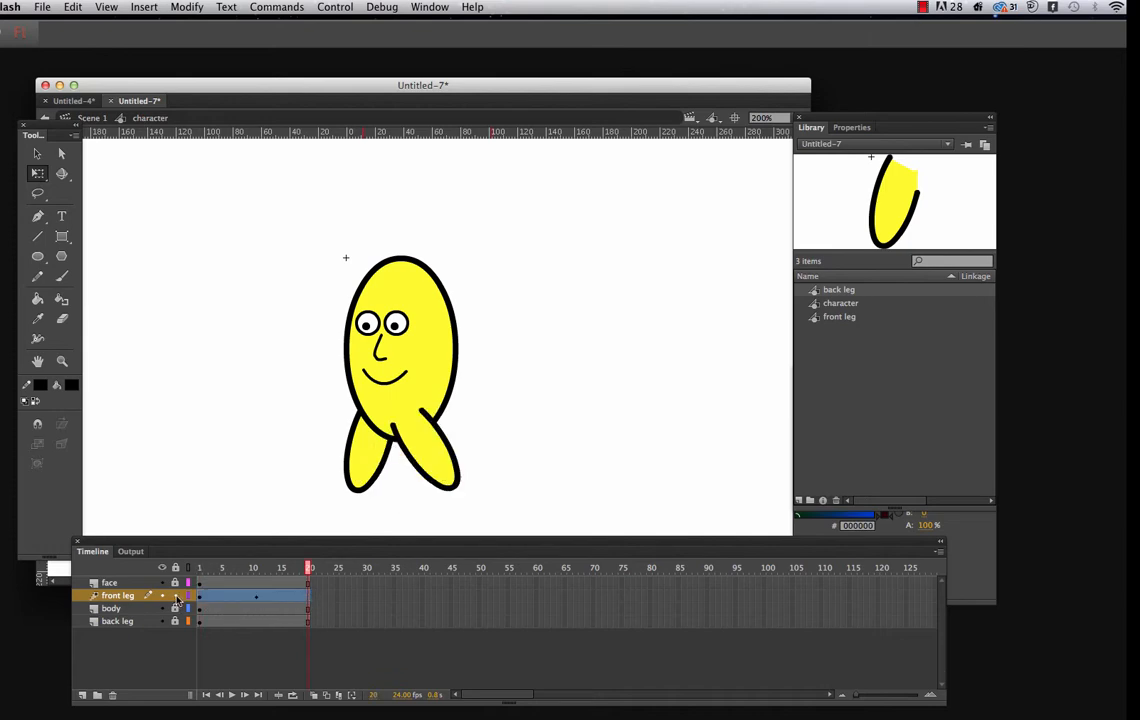
{"action": "left_click", "coordinate": [176, 596]}
Unlock the back leg layer, move the leg's transformation point to its upper end, and rotate it behind the front leg at frame 1
{"action": "left_click", "coordinate": [203, 601]}
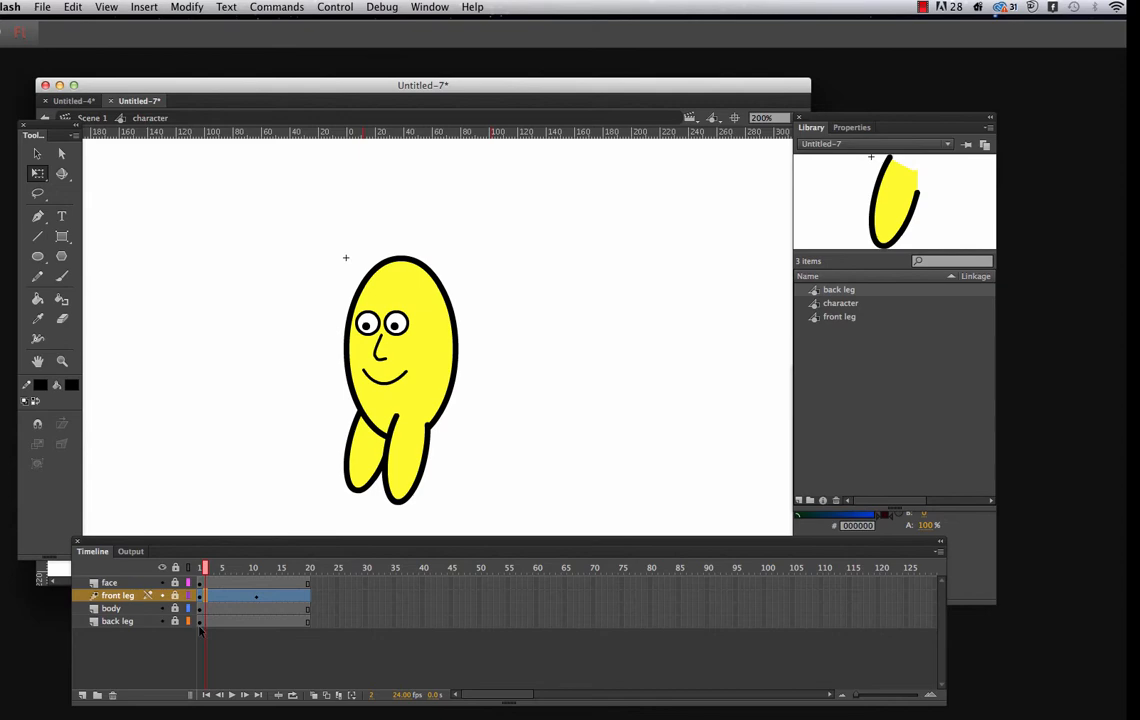
{"action": "left_click", "coordinate": [175, 623]}
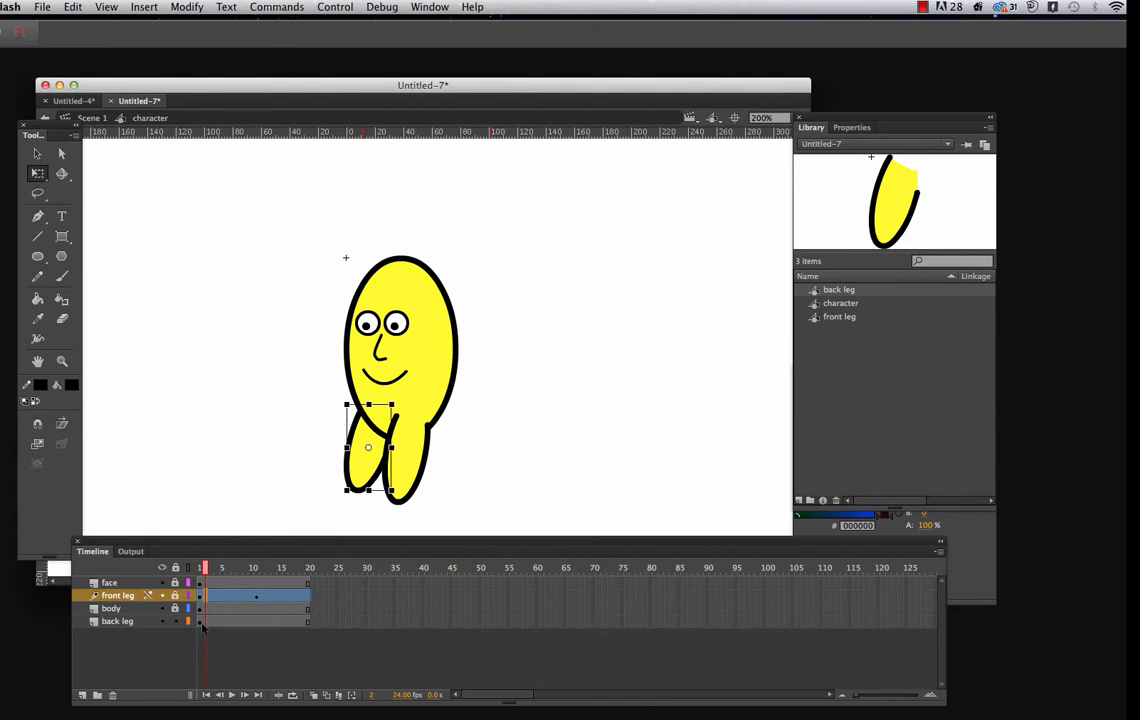
{"action": "left_click", "coordinate": [200, 622]}
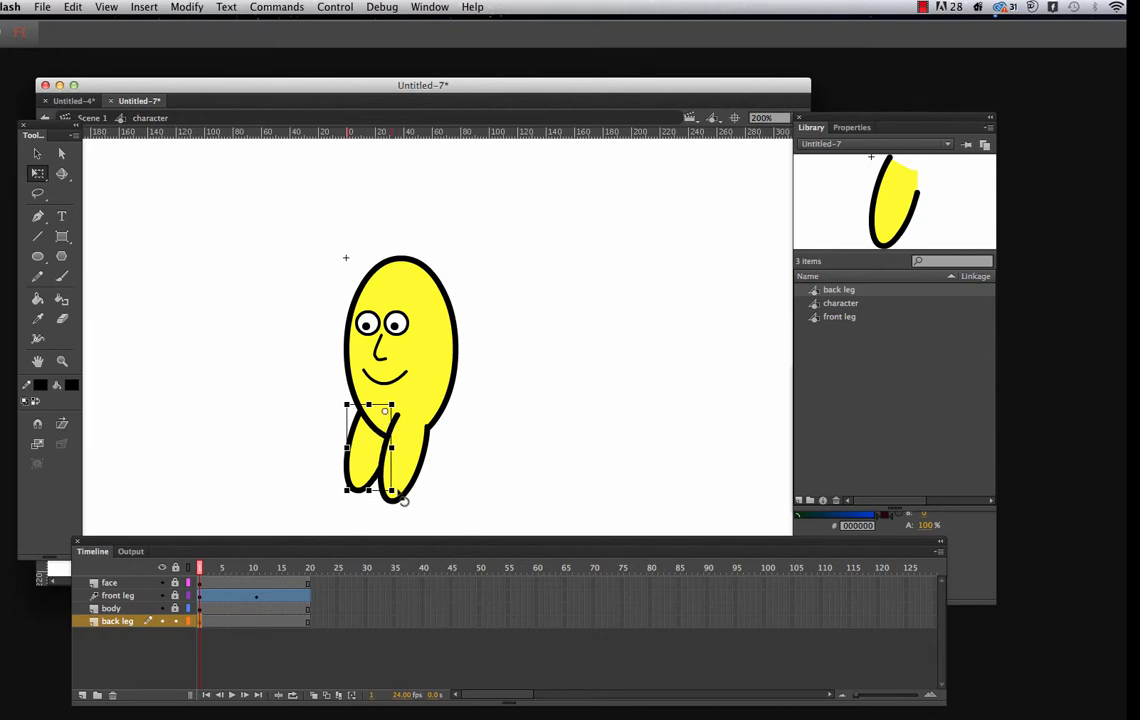
{"action": "left_click_drag", "start_coordinate": [405, 499], "coordinate": [435, 493]}
{"action": "left_click_drag", "start_coordinate": [437, 484], "coordinate": [450, 486]}
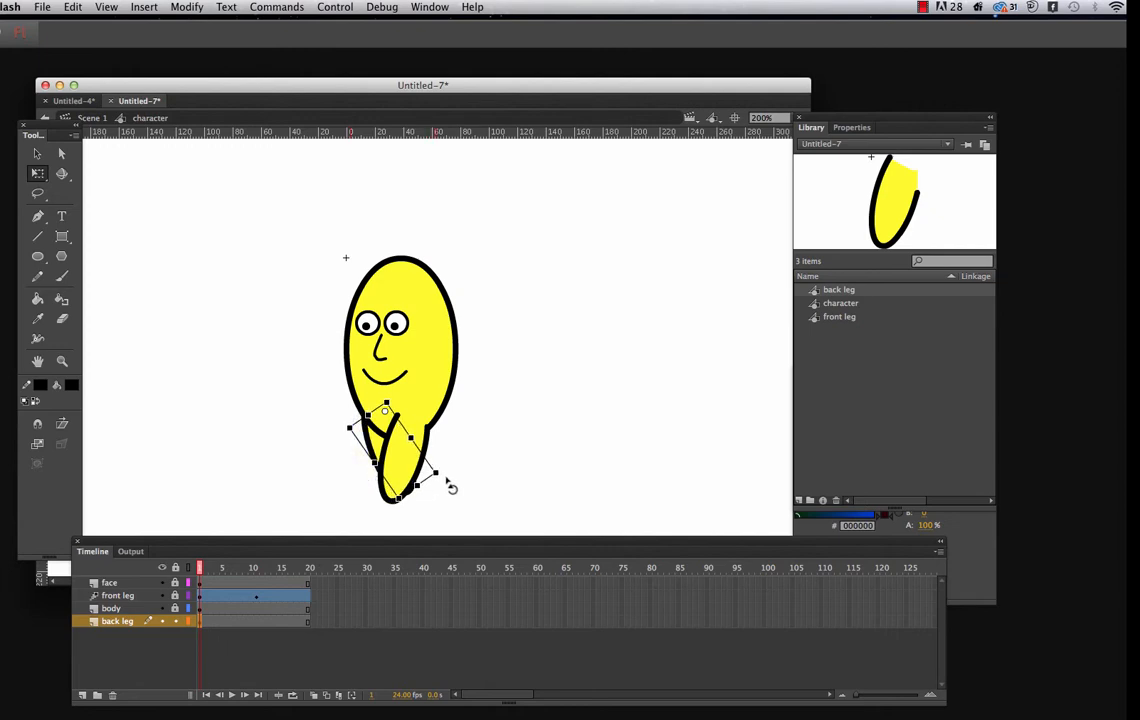
Create a motion tween on the back leg layer and rotate the leg outward, away from the front leg, at frame 11
{"action": "left_click", "coordinate": [257, 622]}
{"action": "right_click", "coordinate": [257, 622]}
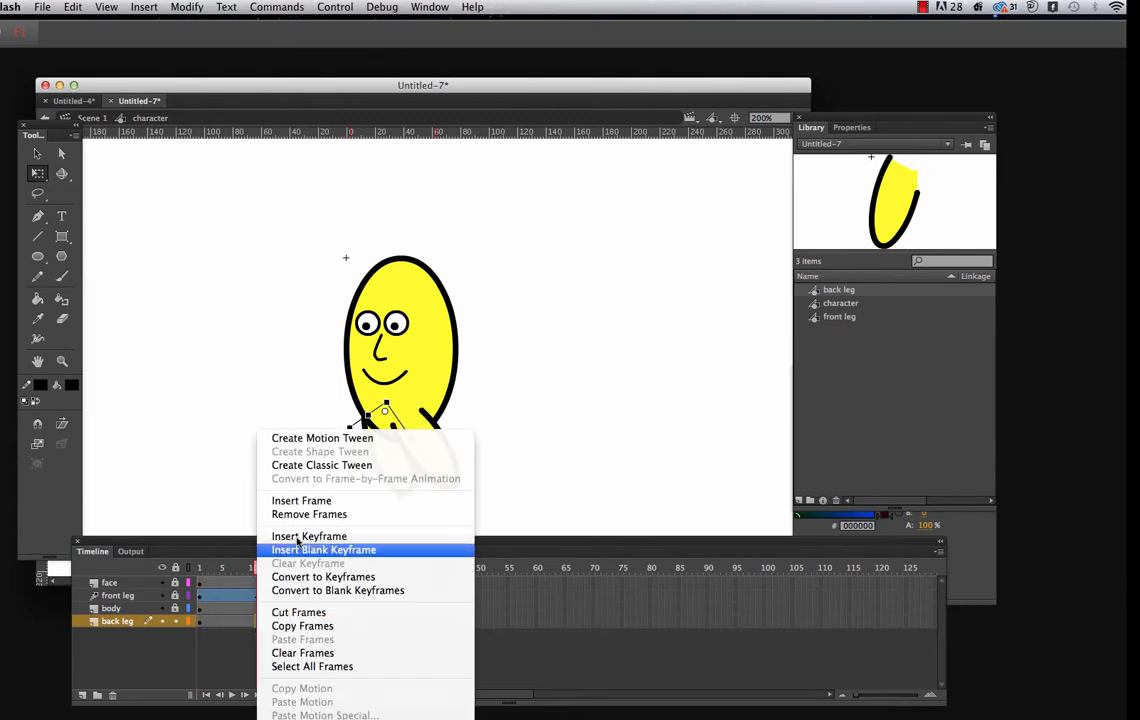
{"action": "left_click", "coordinate": [311, 439]}
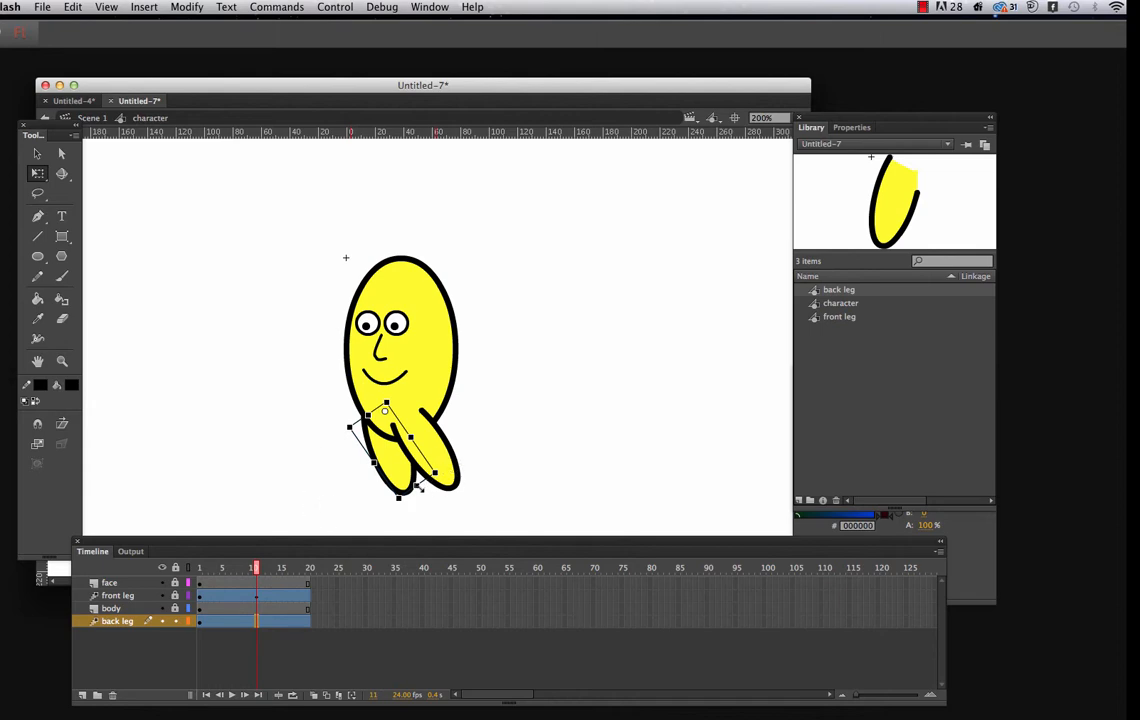
{"action": "left_click_drag", "start_coordinate": [425, 490], "coordinate": [393, 494]}
Play the timeline several times to check the walking motion of both legs
{"action": "key", "text": "Return"}
{"action": "key", "text": "Return"}
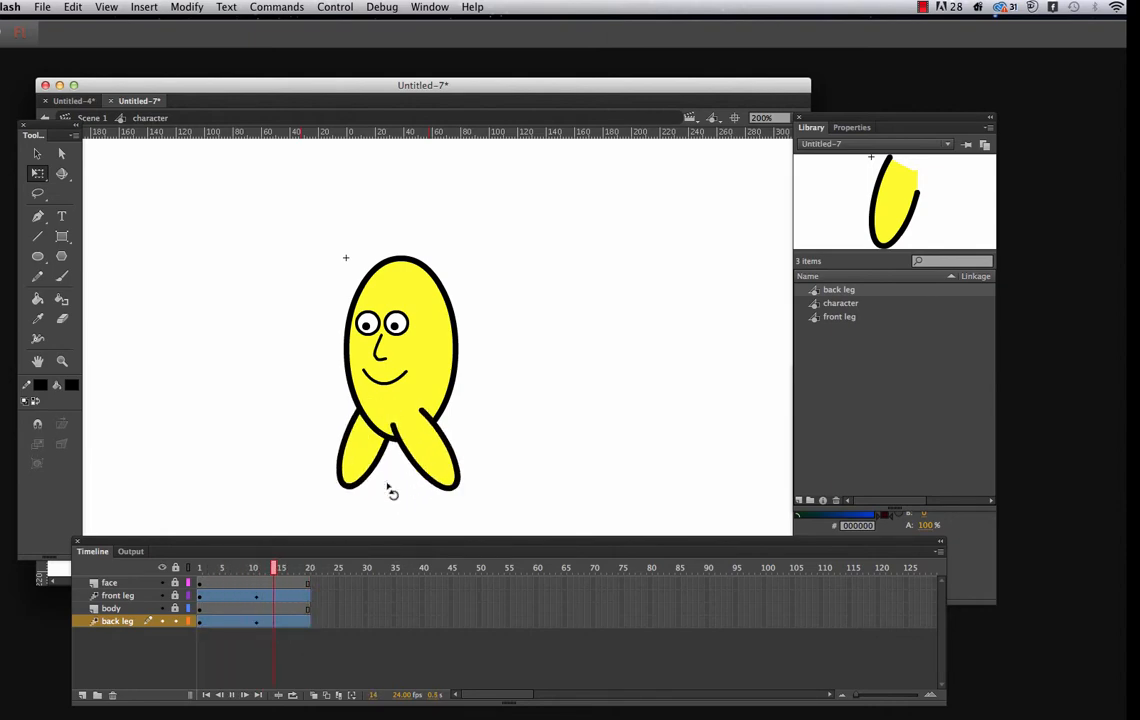
{"action": "key", "text": "Return"}
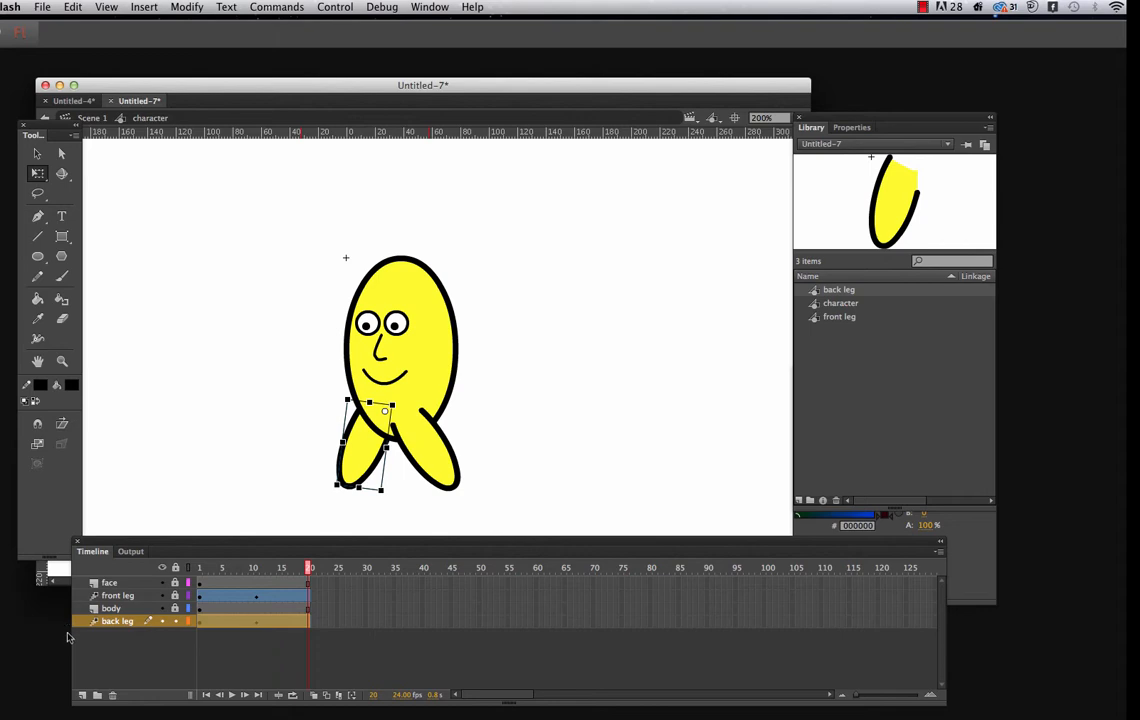
Add a new layer named hair and move it above the face layer
{"action": "left_click", "coordinate": [82, 694]}
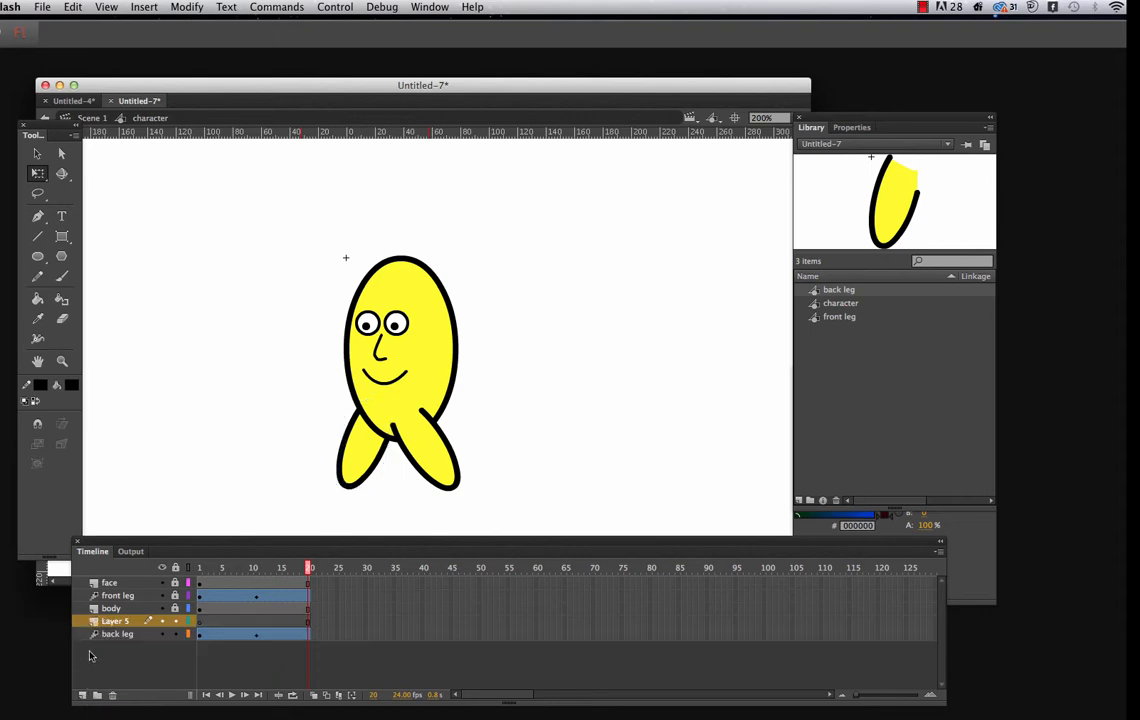
{"action": "double_click", "coordinate": [116, 621]}
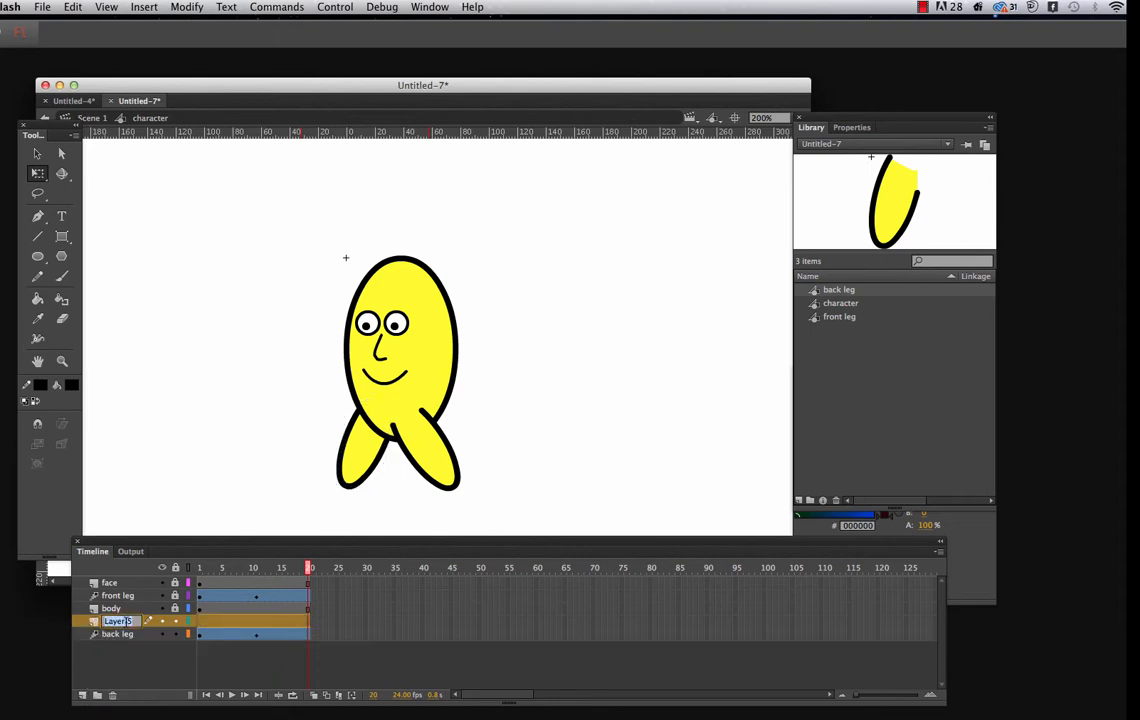
{"action": "type", "text": "b"}
{"action": "key", "text": "Return"}
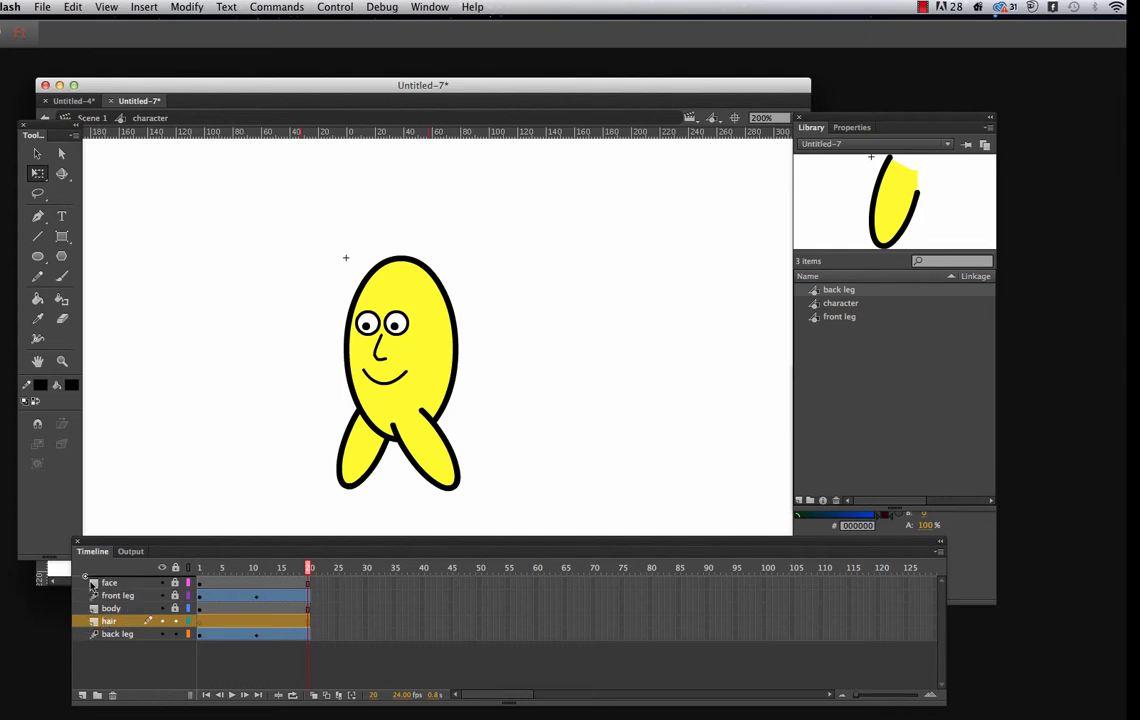
{"action": "left_click_drag", "start_coordinate": [91, 583], "coordinate": [91, 579]}
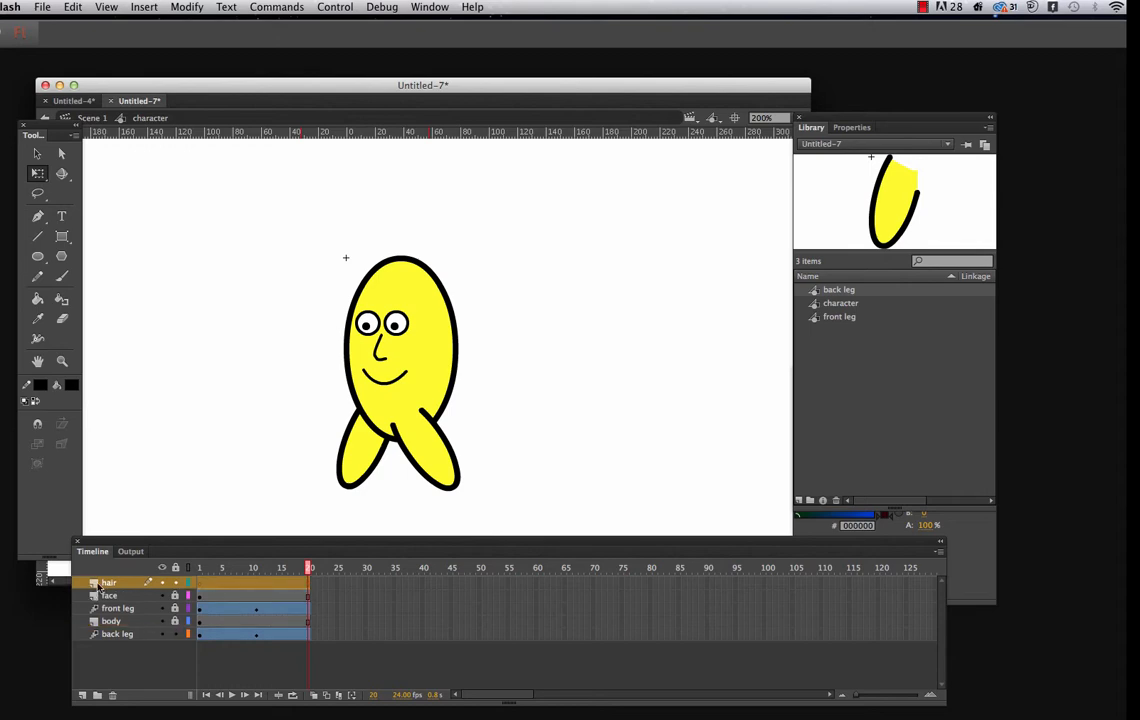
Try drawing a straight hair at the top of the head with the Line tool, adjust its end point, and delete it
{"action": "left_click", "coordinate": [200, 586]}
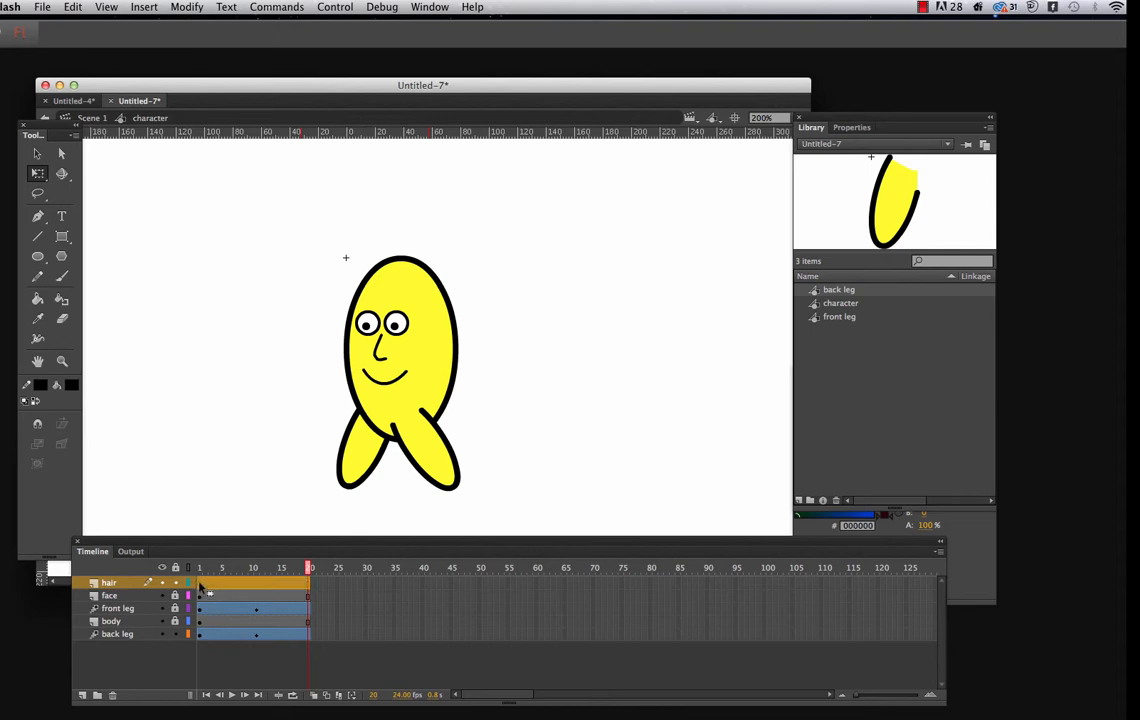
{"action": "left_click", "coordinate": [200, 587]}
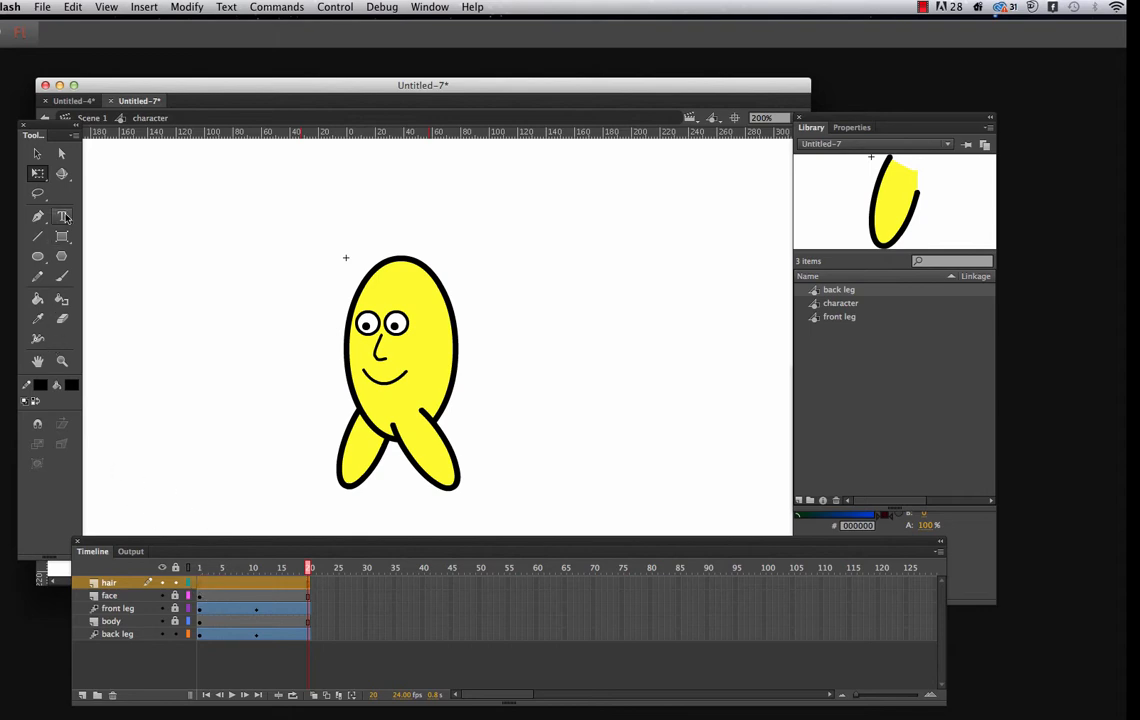
{"action": "left_click", "coordinate": [38, 237]}
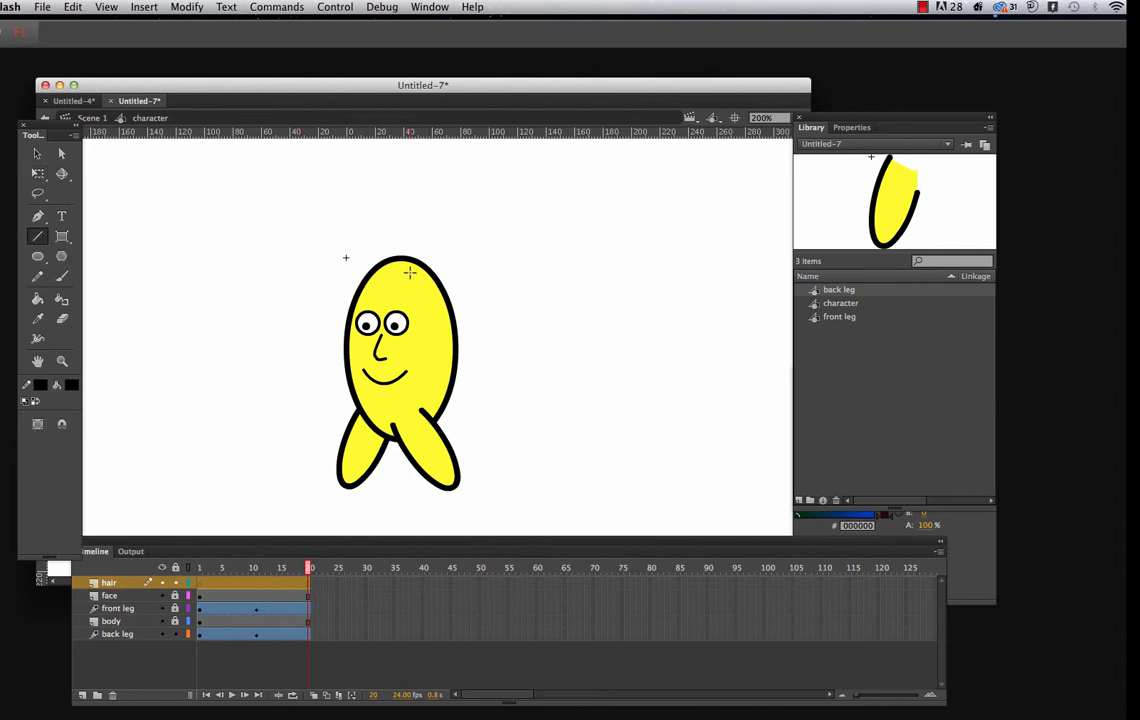
{"action": "left_click_drag", "start_coordinate": [409, 272], "coordinate": [438, 243]}
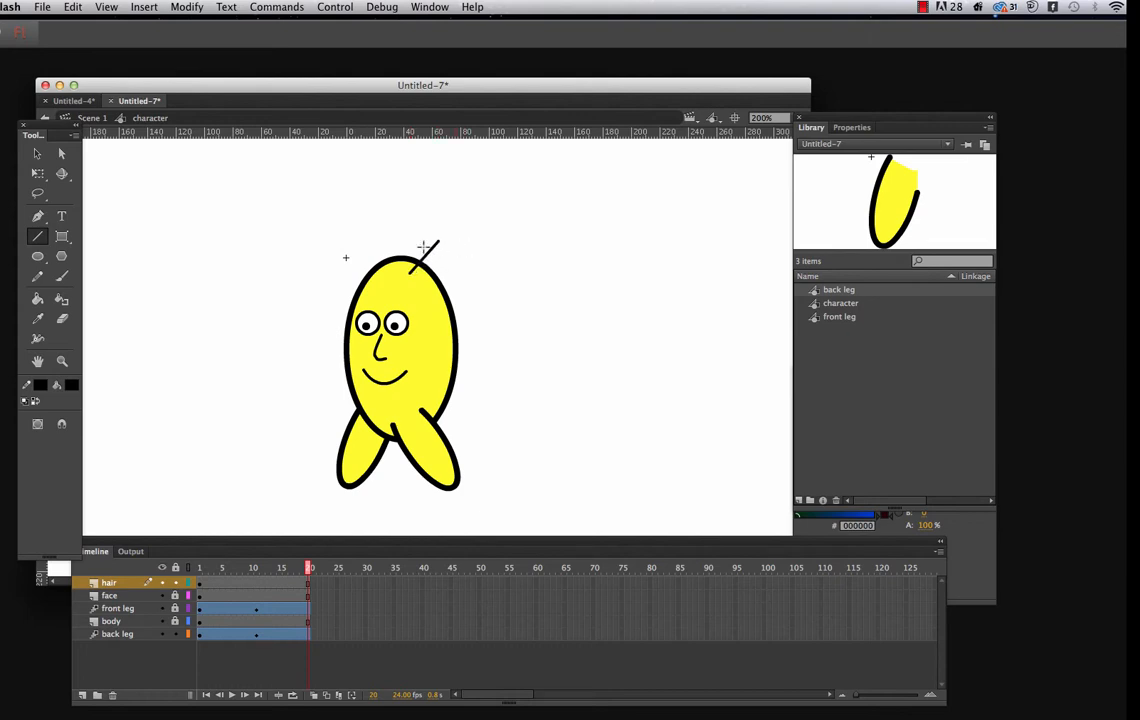
{"action": "left_click", "coordinate": [60, 155]}
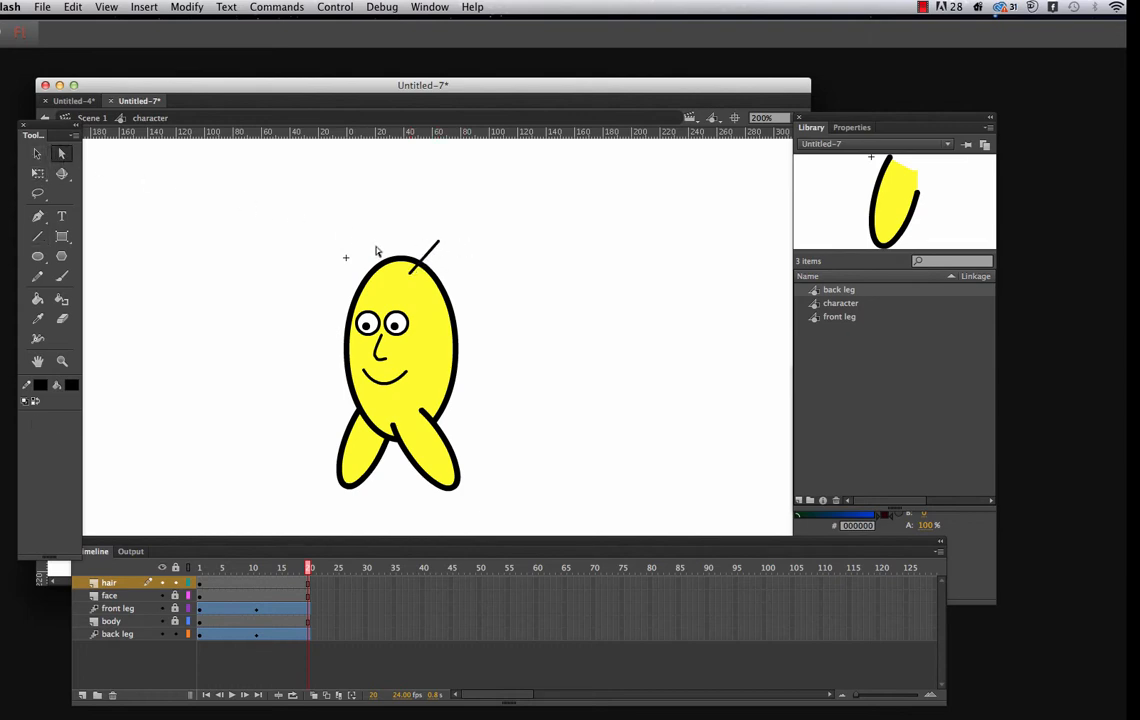
{"action": "left_click", "coordinate": [429, 257]}
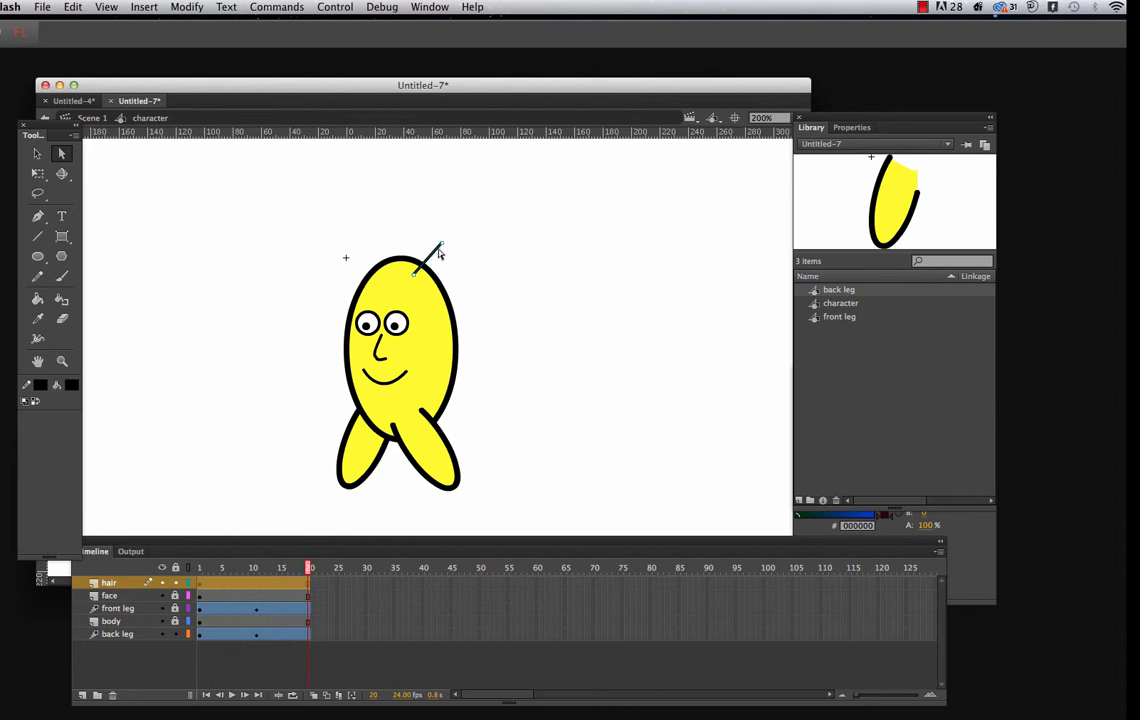
{"action": "left_click_drag", "start_coordinate": [441, 244], "coordinate": [431, 236]}
{"action": "key", "text": "Delete"}
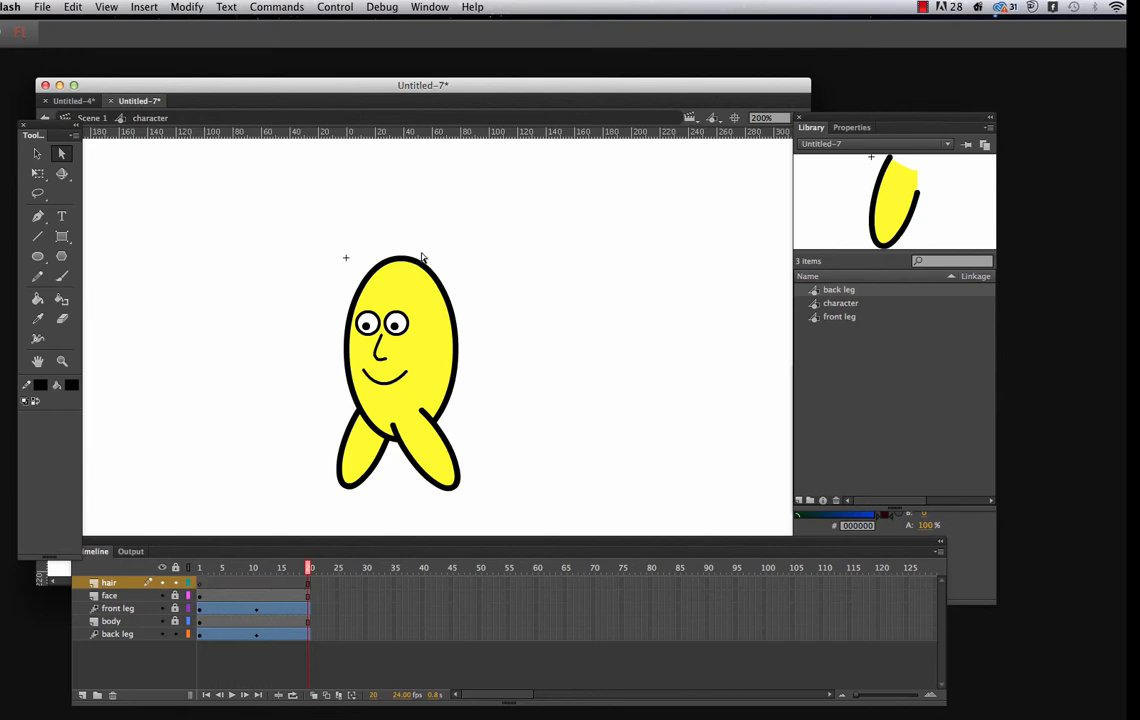
Draw a curved hair rising from the top of the head on the hair layer with the Pen tool
{"action": "left_click", "coordinate": [37, 218]}
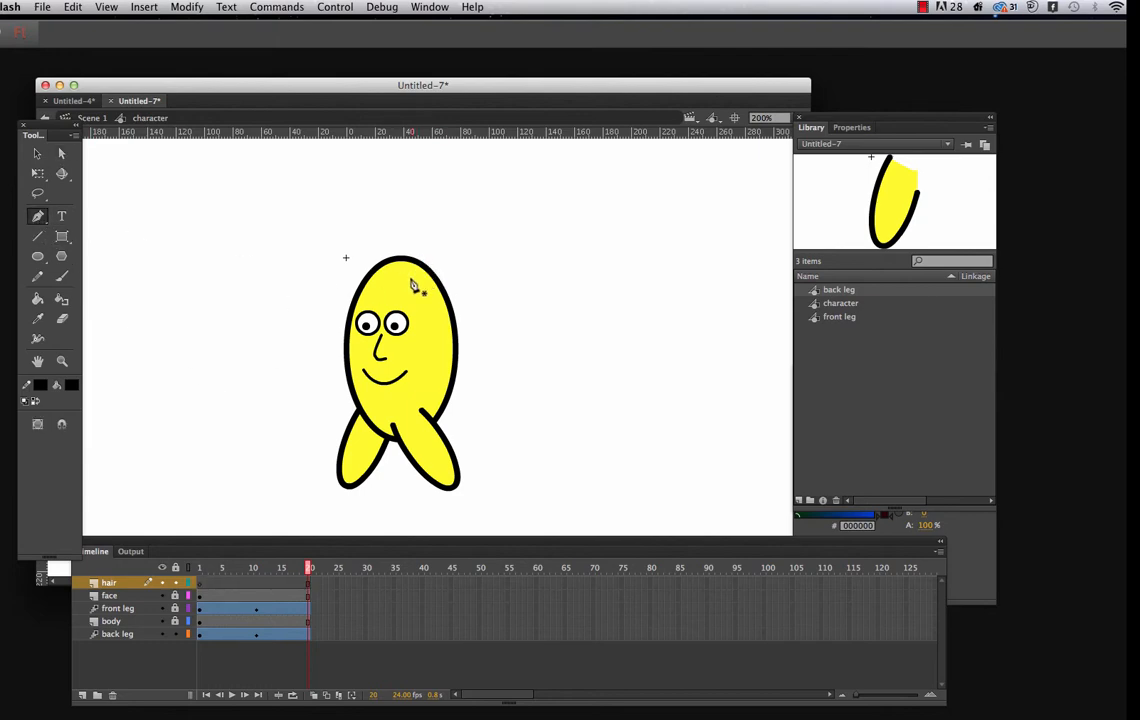
{"action": "mouse_move", "coordinate": [411, 278]}
{"action": "left_mouse_down"}
{"action": "mouse_move", "coordinate": [435, 265]}
{"action": "mouse_move", "coordinate": [434, 229]}
{"action": "left_mouse_up"}
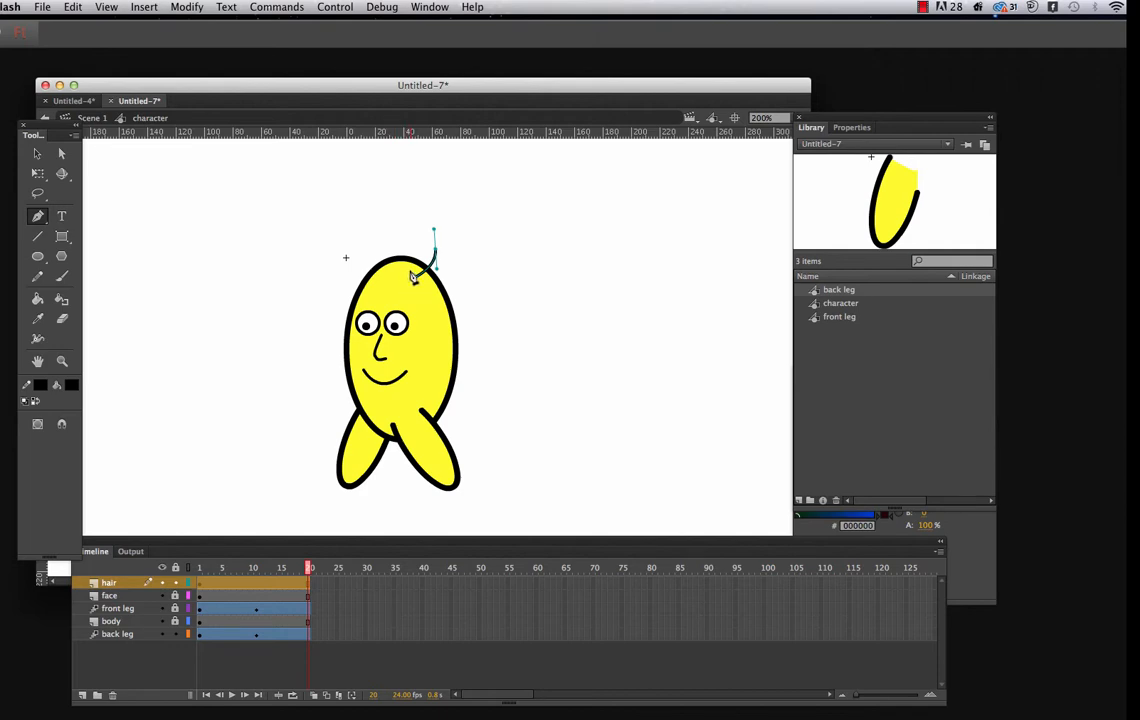
{"action": "left_click", "coordinate": [412, 277]}
{"action": "left_click", "coordinate": [72, 7]}
{"action": "left_click", "coordinate": [89, 24]}
{"action": "left_click", "coordinate": [36, 153]}
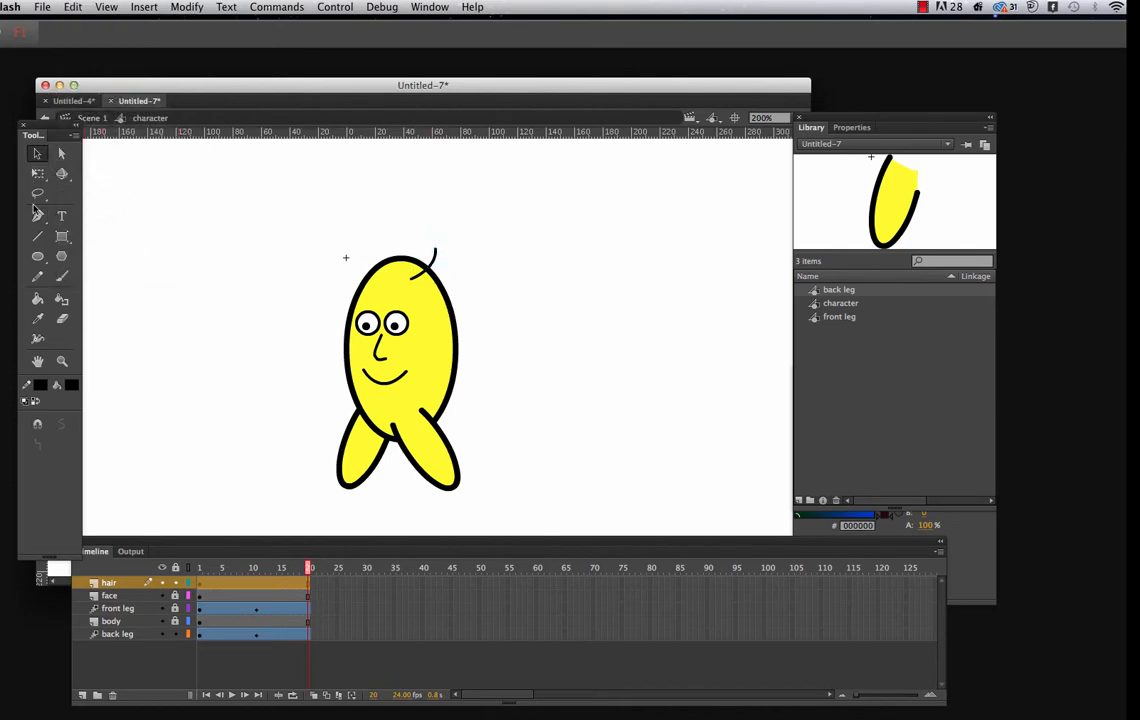
{"action": "left_click", "coordinate": [37, 215]}
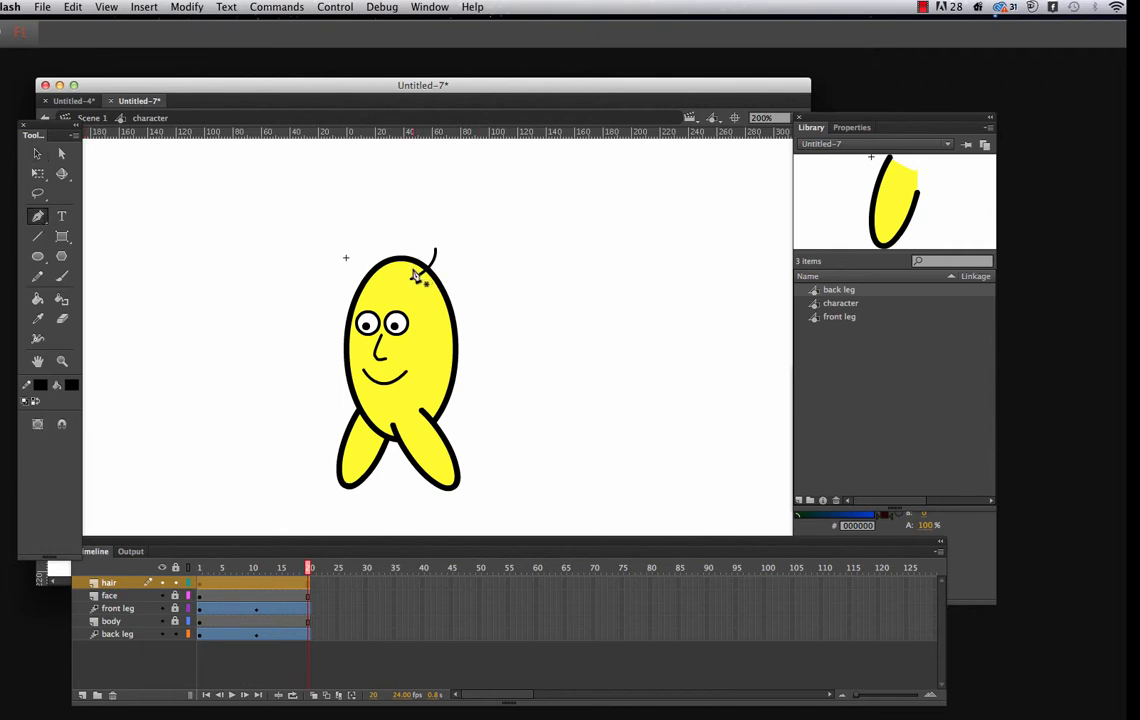
Draw a second curved hair beside the first on the hair layer with the Pen tool
{"action": "left_click", "coordinate": [413, 268]}
{"action": "left_click_drag", "start_coordinate": [423, 245], "coordinate": [413, 230]}
Insert a keyframe at frame 20 of the hair layer and create a shape tween between its two keyframes
{"action": "right_click", "coordinate": [308, 586]}
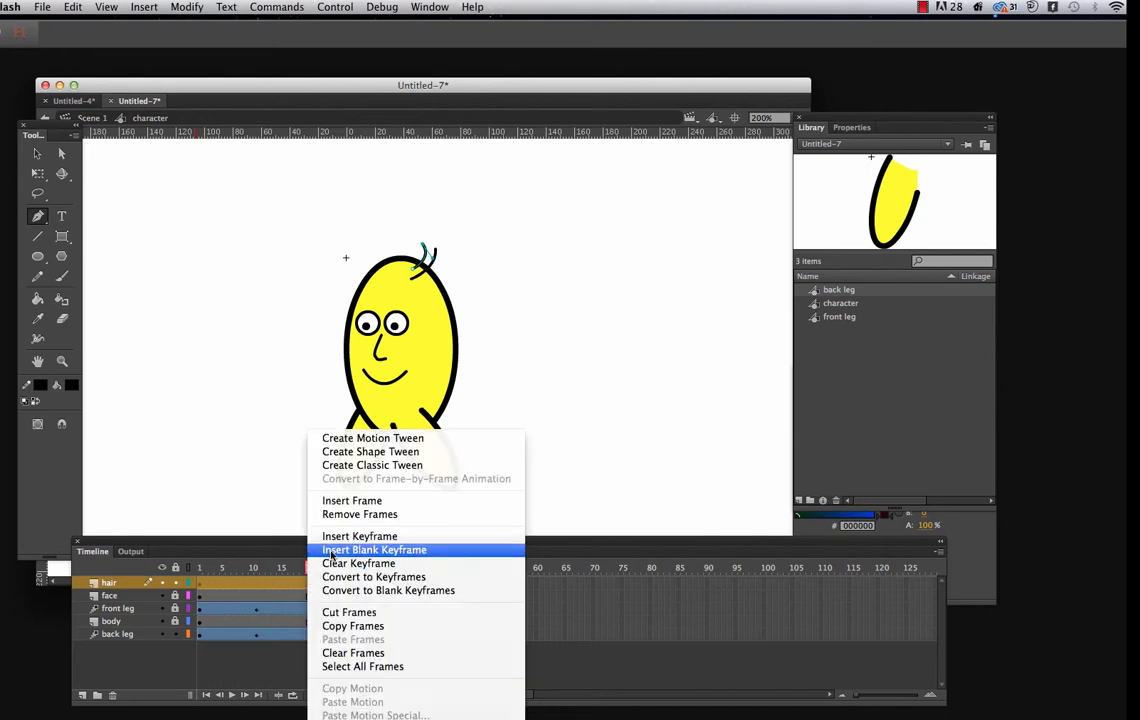
{"action": "left_click", "coordinate": [359, 537]}
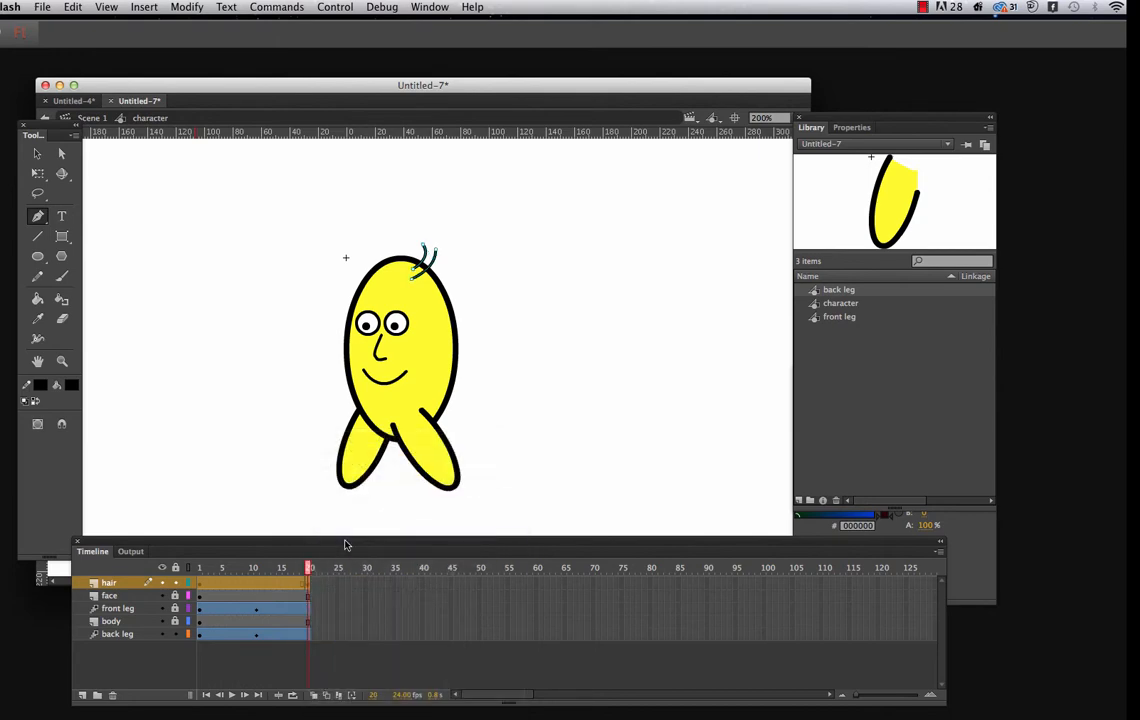
{"action": "left_click", "coordinate": [255, 585]}
{"action": "right_click", "coordinate": [255, 585]}
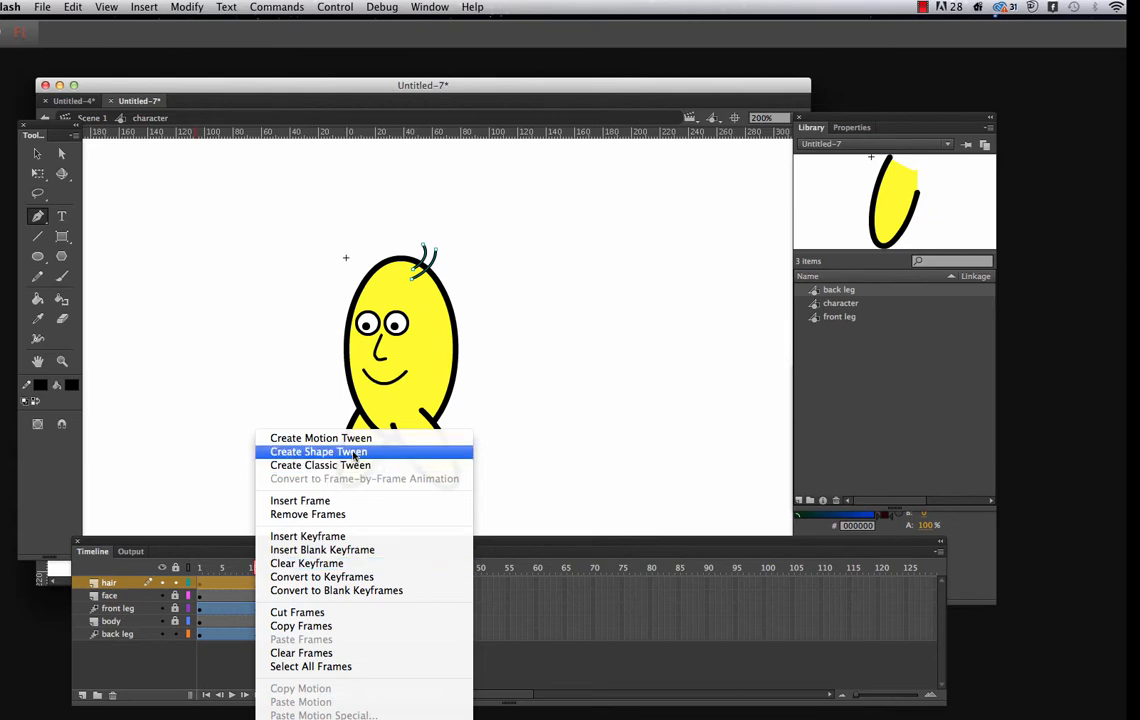
{"action": "left_click", "coordinate": [352, 453]}
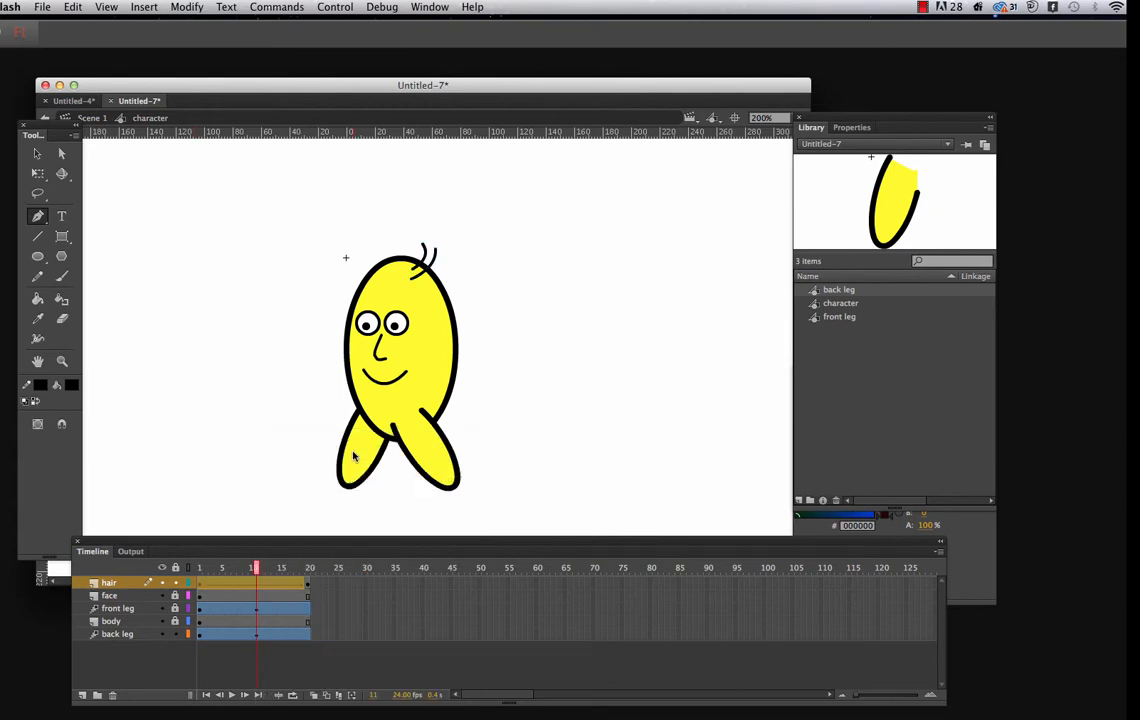
Reshape both hairs at frame 20 with the Subselection tool so that their curves bend the opposite way
{"action": "left_click", "coordinate": [308, 585]}
{"action": "left_click", "coordinate": [437, 254]}
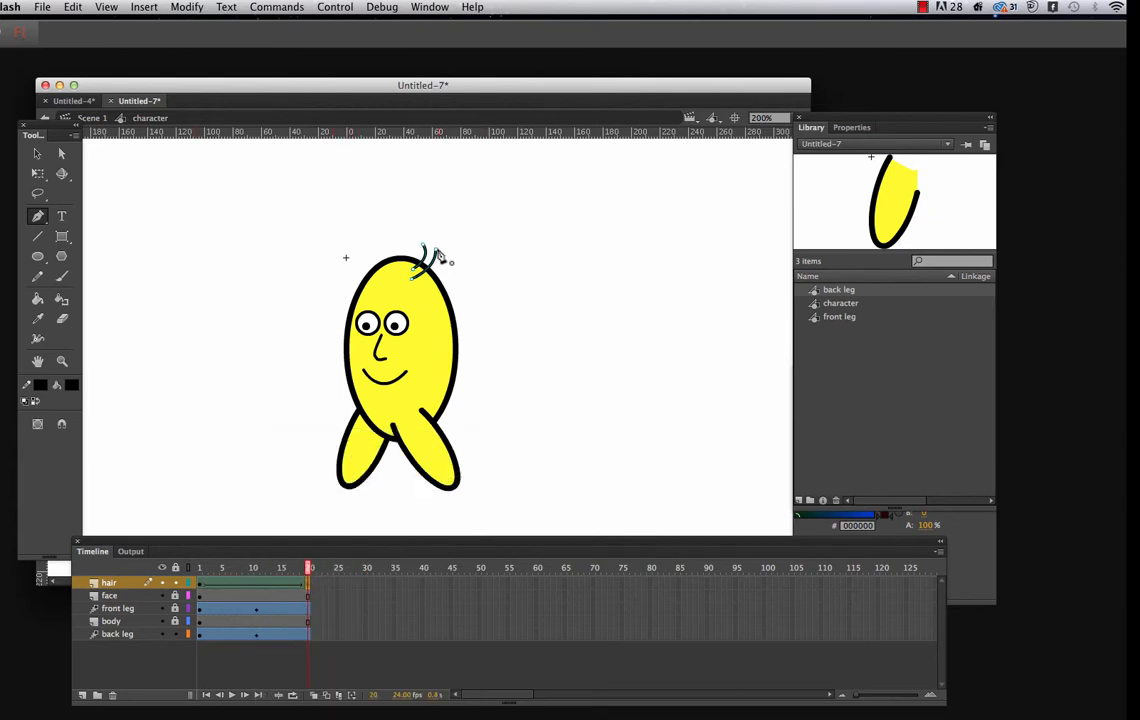
{"action": "left_click", "coordinate": [61, 153]}
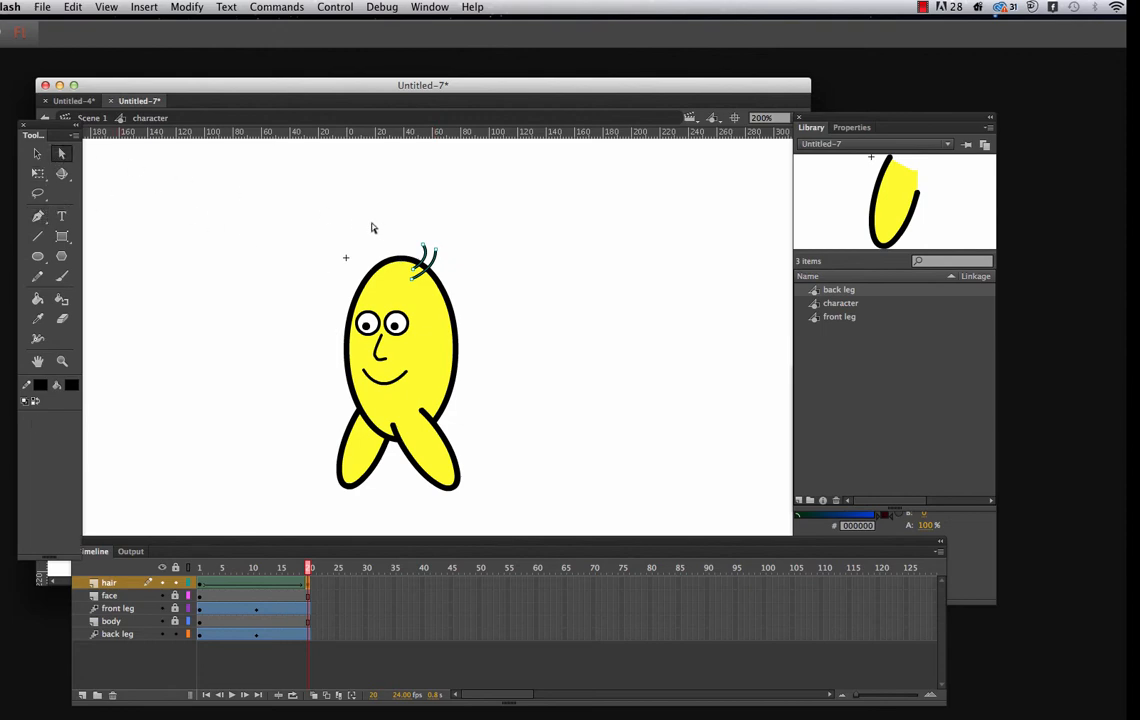
{"action": "left_click", "coordinate": [437, 251]}
{"action": "left_click_drag", "start_coordinate": [440, 254], "coordinate": [440, 269]}
{"action": "key", "text": "super+z"}
{"action": "mouse_move", "coordinate": [440, 268]}
{"action": "left_mouse_down"}
{"action": "mouse_move", "coordinate": [418, 255]}
{"action": "mouse_move", "coordinate": [432, 257]}
{"action": "left_mouse_up"}
{"action": "left_click", "coordinate": [423, 247]}
{"action": "left_click", "coordinate": [431, 259]}
{"action": "left_click", "coordinate": [423, 245]}
{"action": "left_click", "coordinate": [437, 261]}
{"action": "left_click", "coordinate": [424, 247]}
Compare the hair at frames 1 and 20 and play the timeline to check its movement
{"action": "left_click", "coordinate": [200, 586]}
{"action": "left_click", "coordinate": [307, 586]}
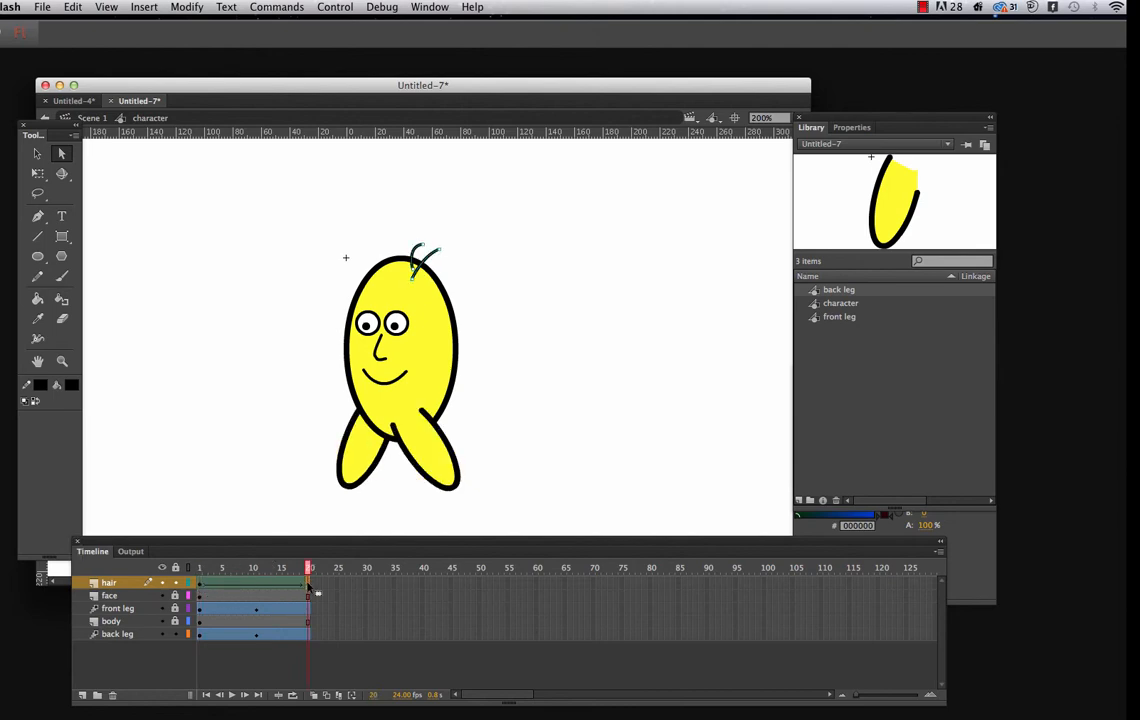
{"action": "left_click", "coordinate": [199, 590]}
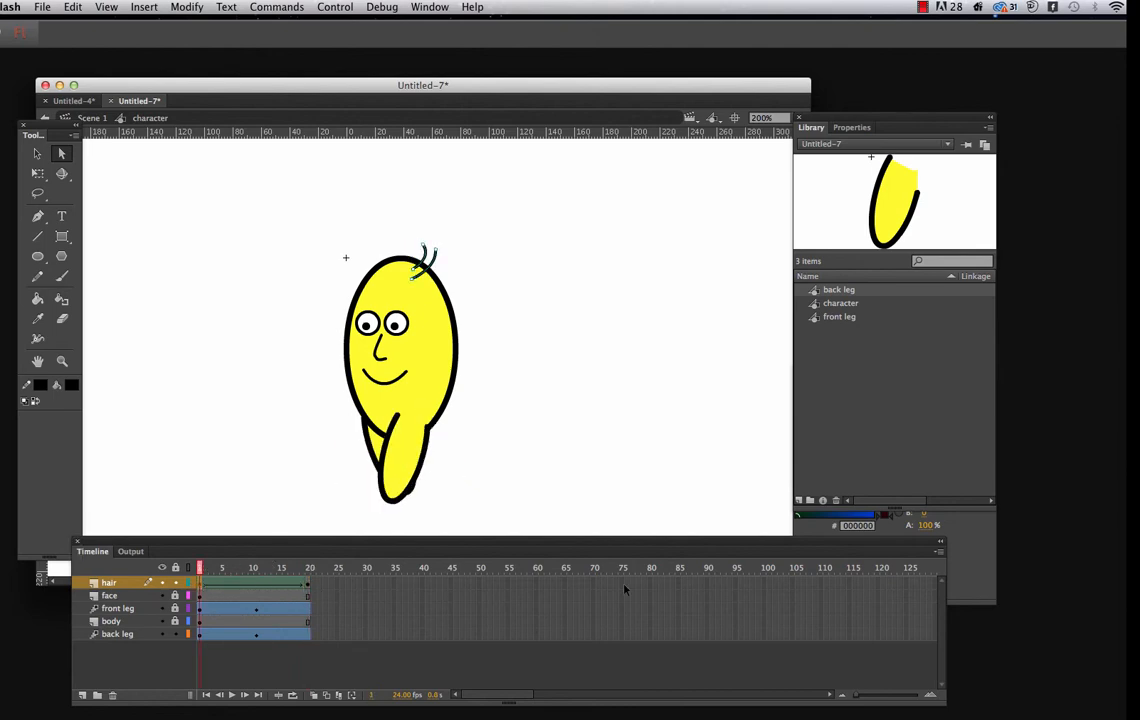
{"action": "key", "text": "Return"}
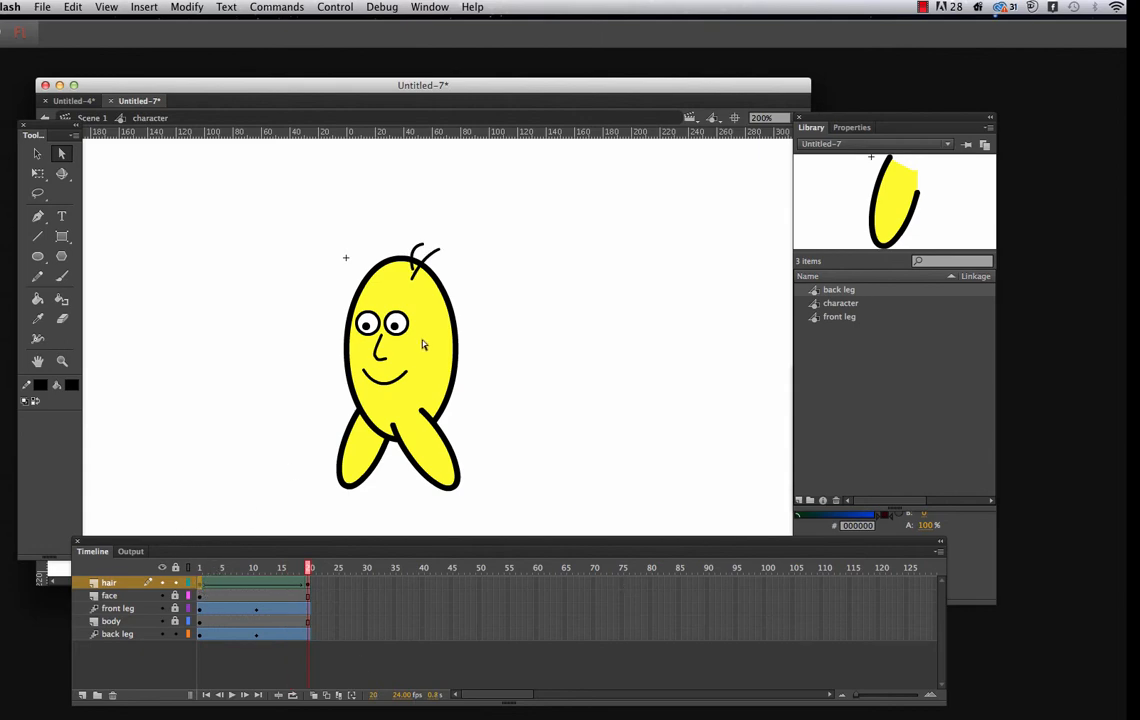
{"action": "left_click", "coordinate": [415, 285]}
{"action": "key", "text": "Return"}
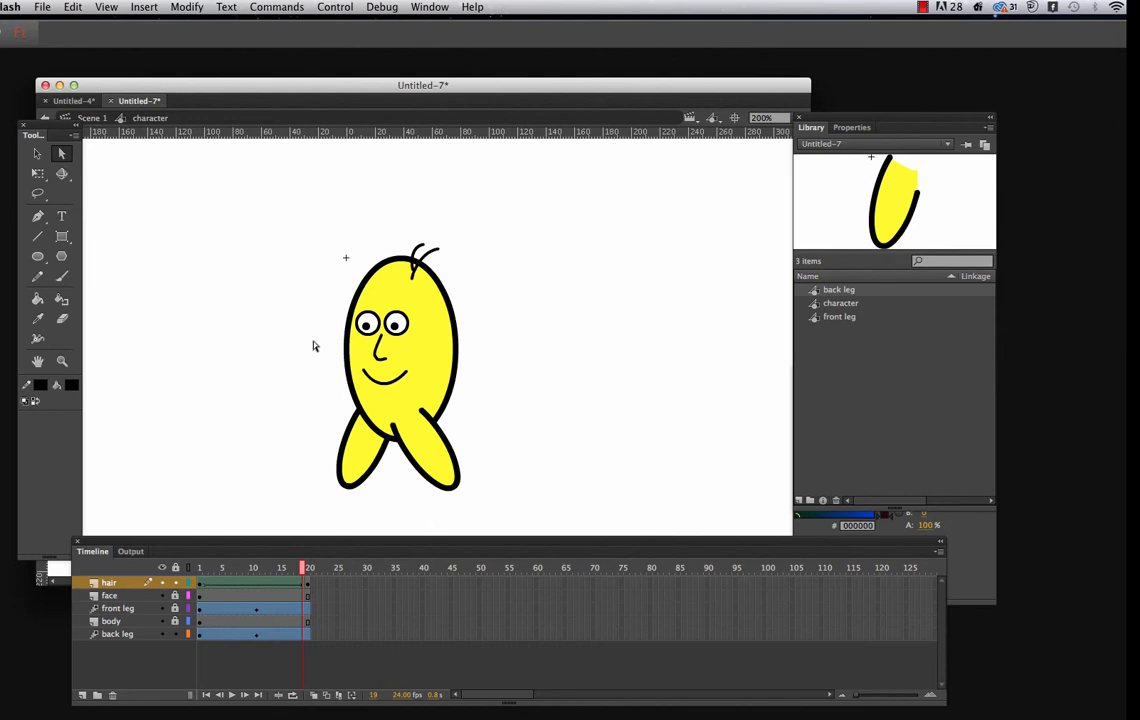
Return to Scene 1, shrink the character, and place it at the right edge of the stage with its feet on the grass
{"action": "left_click", "coordinate": [90, 118]}
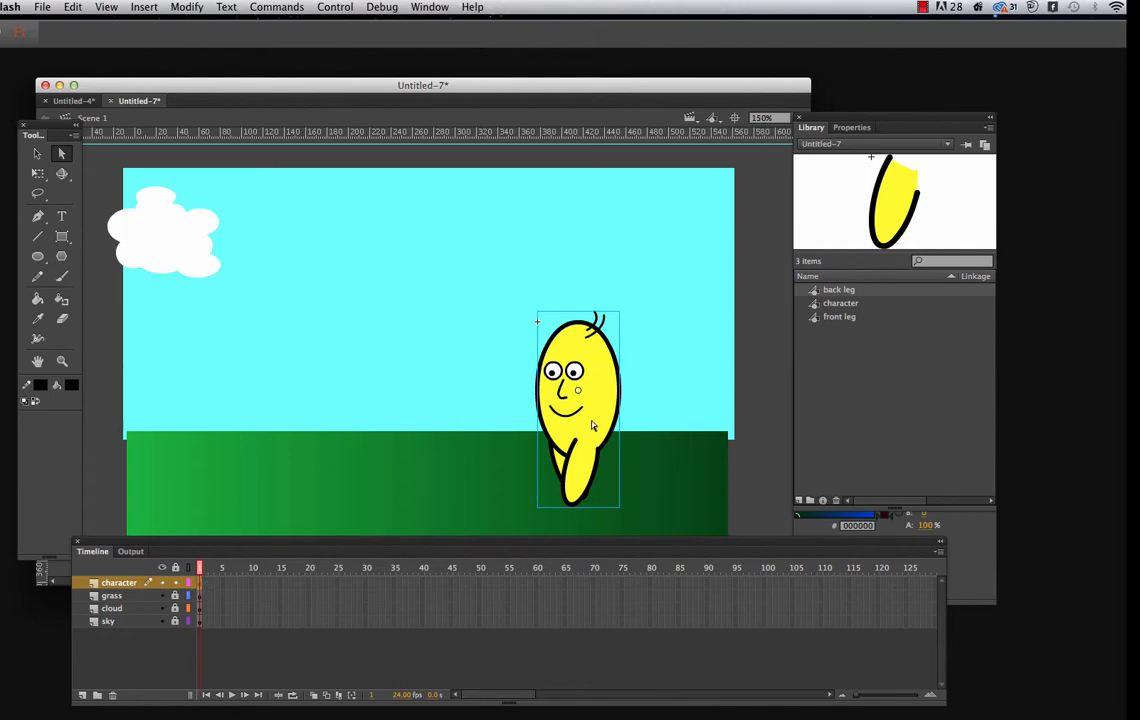
{"action": "key", "text": "v"}
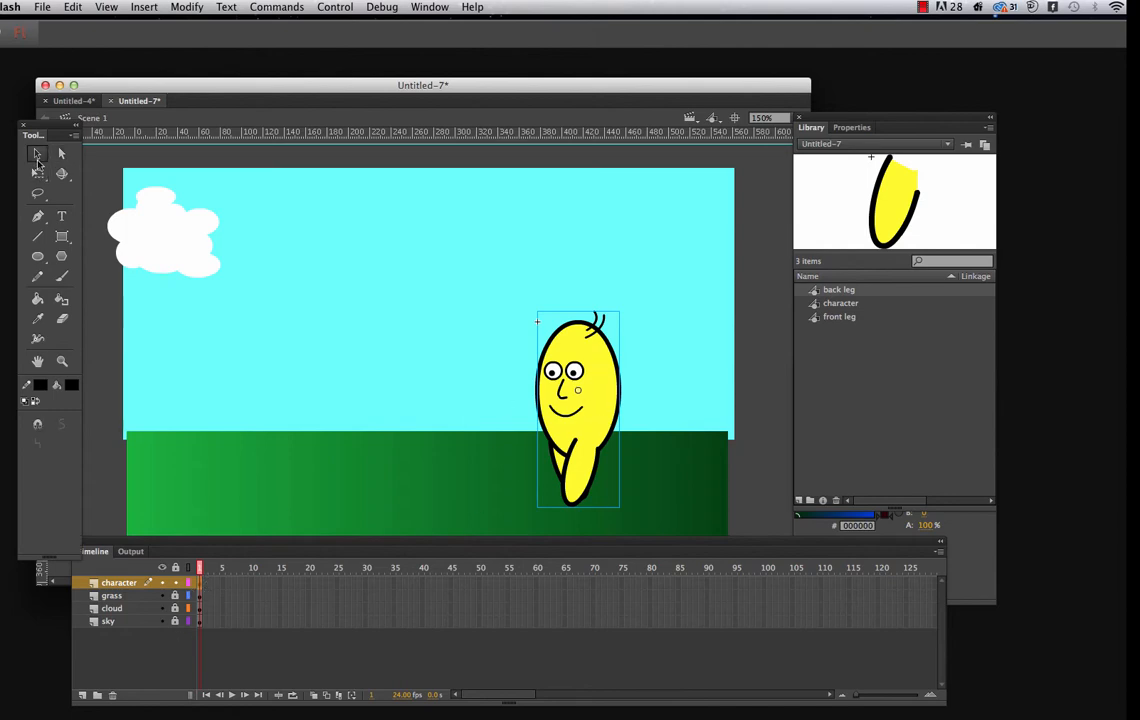
{"action": "left_click_drag", "start_coordinate": [585, 440], "coordinate": [732, 406]}
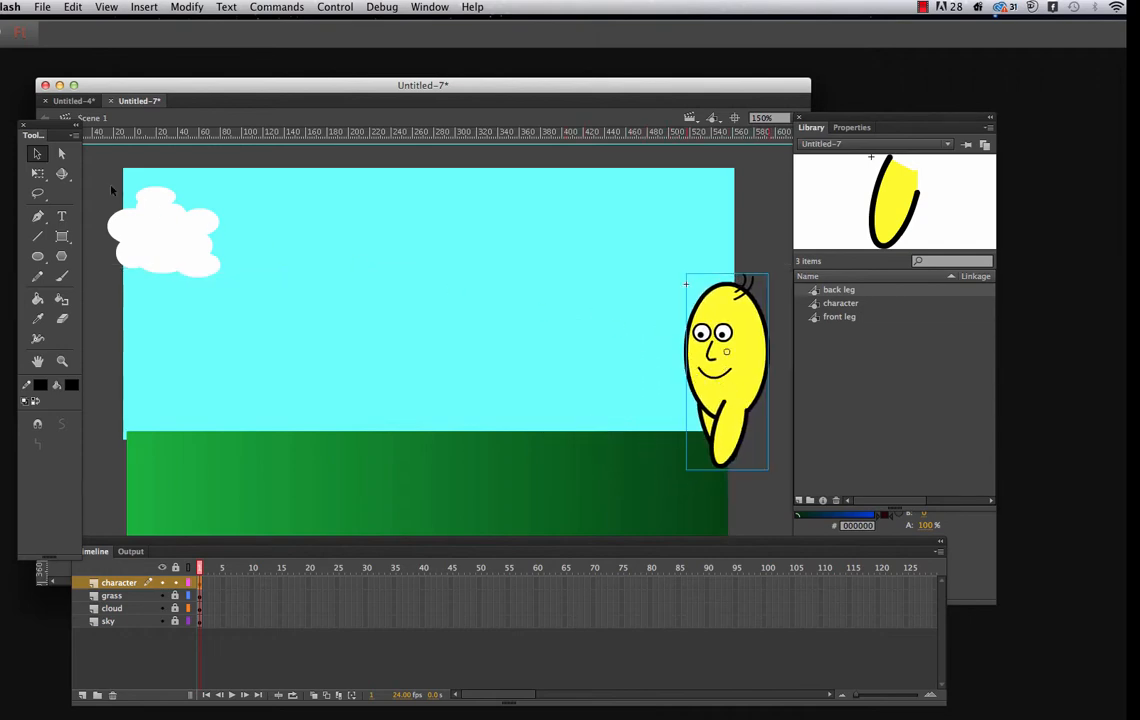
{"action": "left_click", "coordinate": [40, 175]}
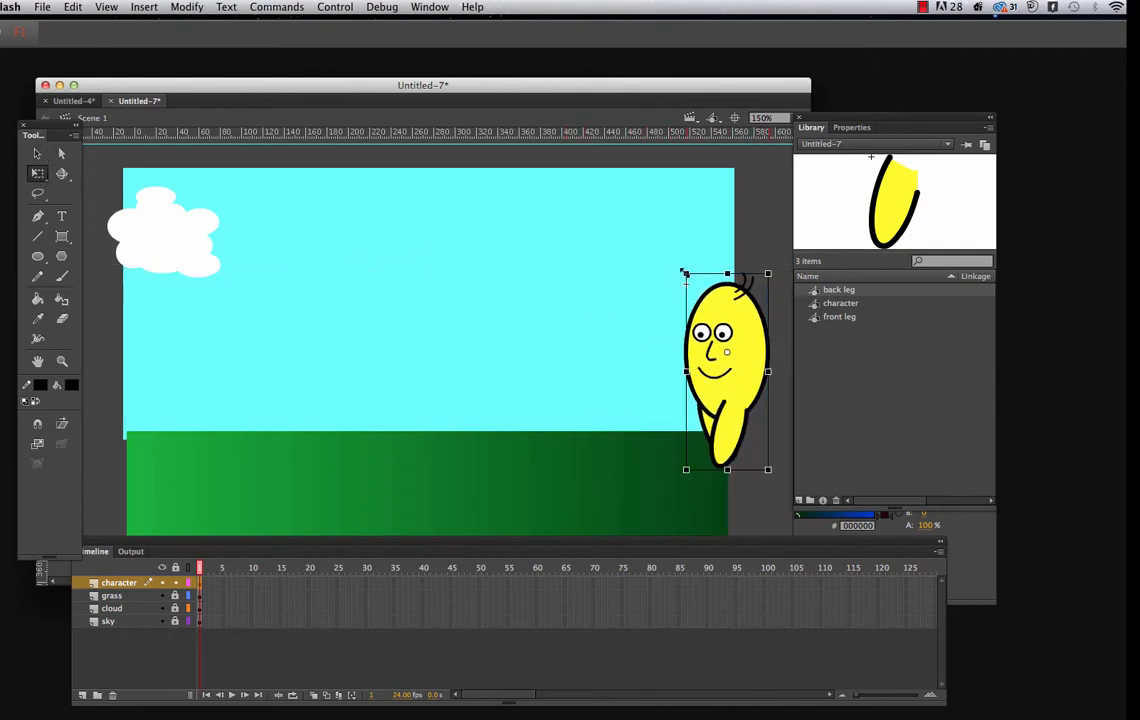
{"action": "left_click_drag", "start_coordinate": [685, 272], "coordinate": [701, 301]}
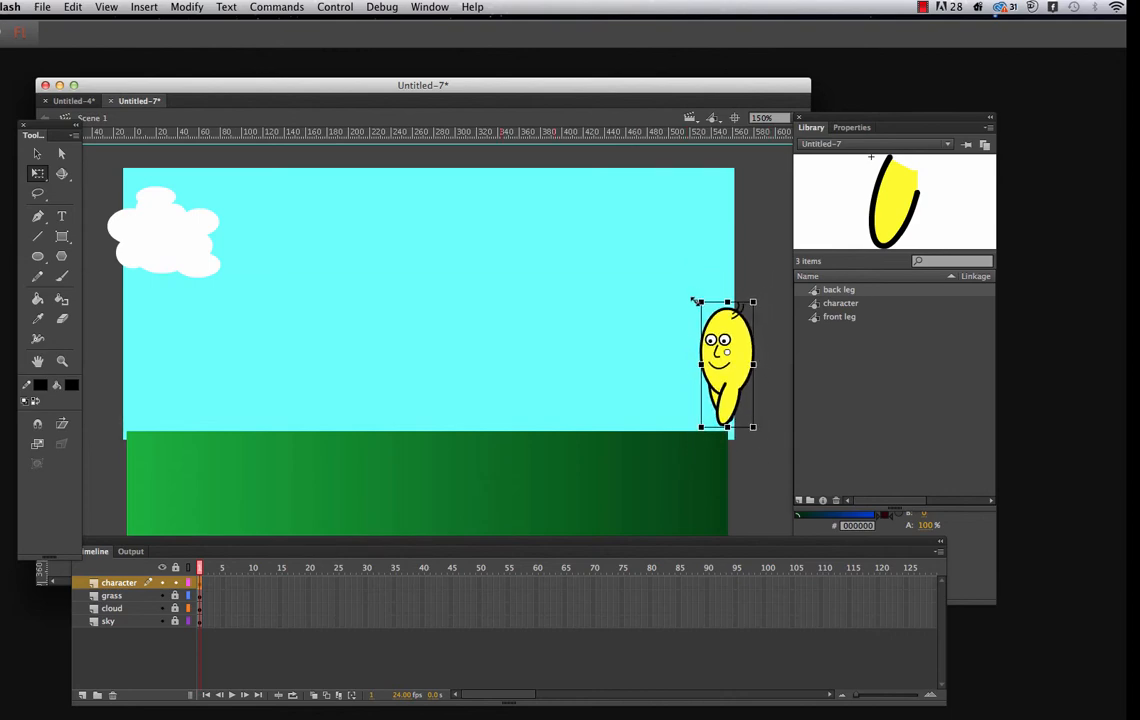
{"action": "left_click_drag", "start_coordinate": [740, 365], "coordinate": [741, 384]}
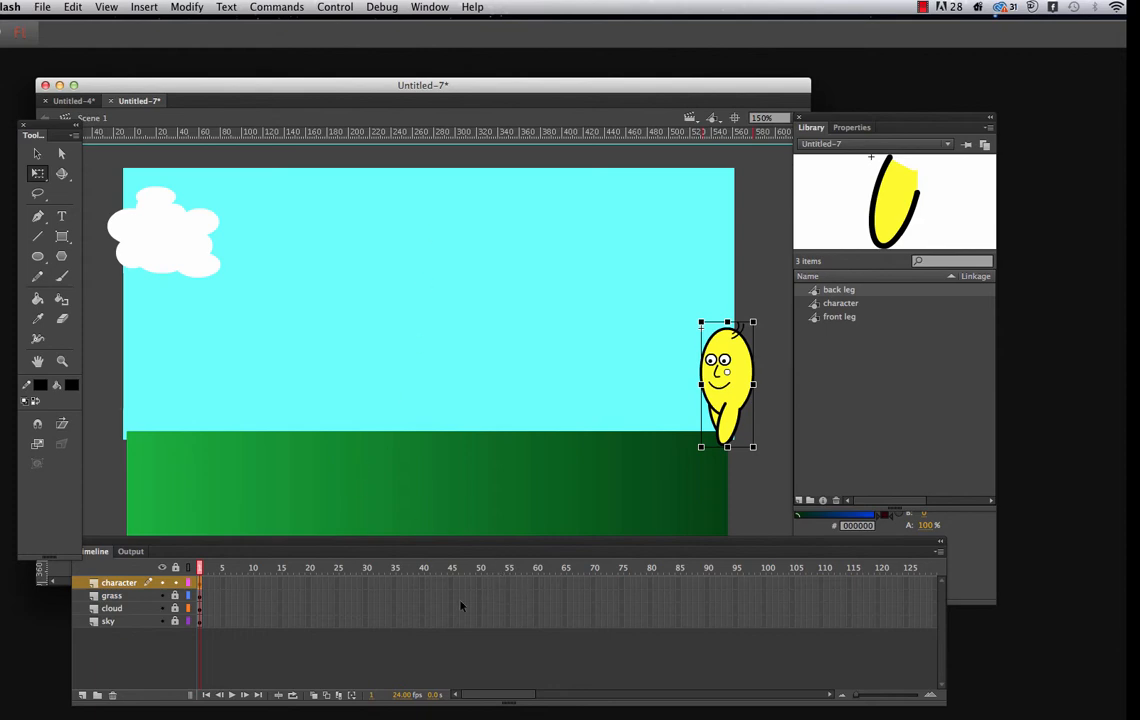
Insert keyframes at frame 80 on the character, grass, cloud and sky layers together
{"action": "left_click", "coordinate": [650, 582]}
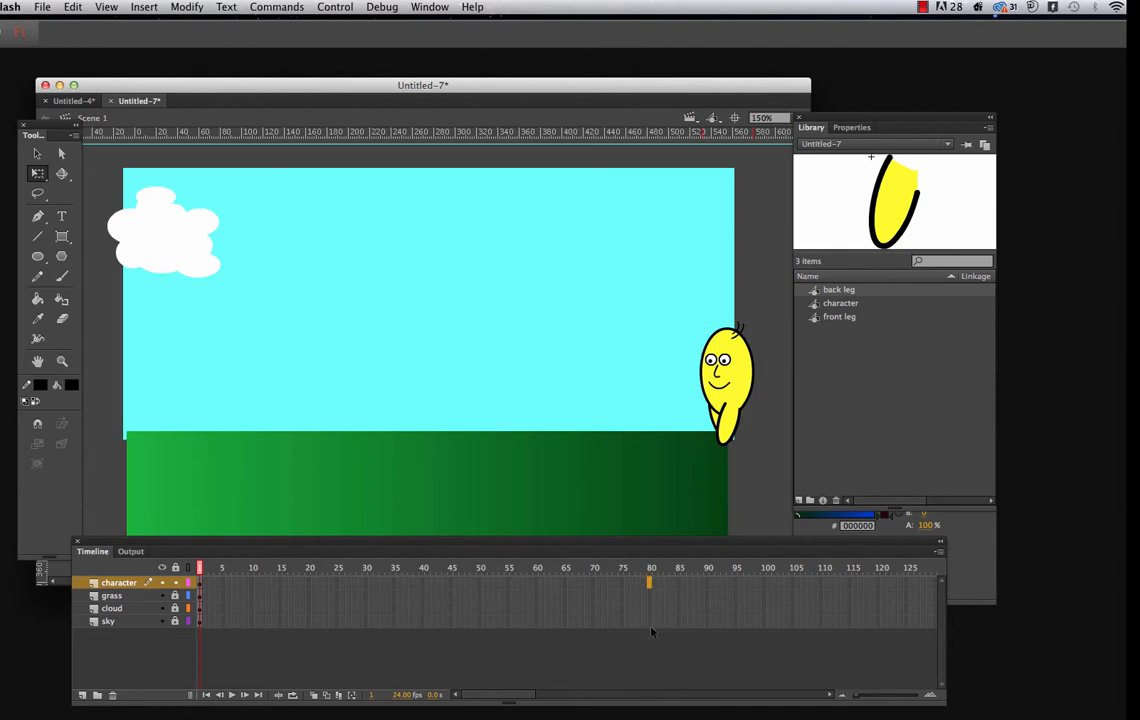
{"action": "left_click", "coordinate": [650, 633]}
{"action": "left_click", "coordinate": [650, 621]}
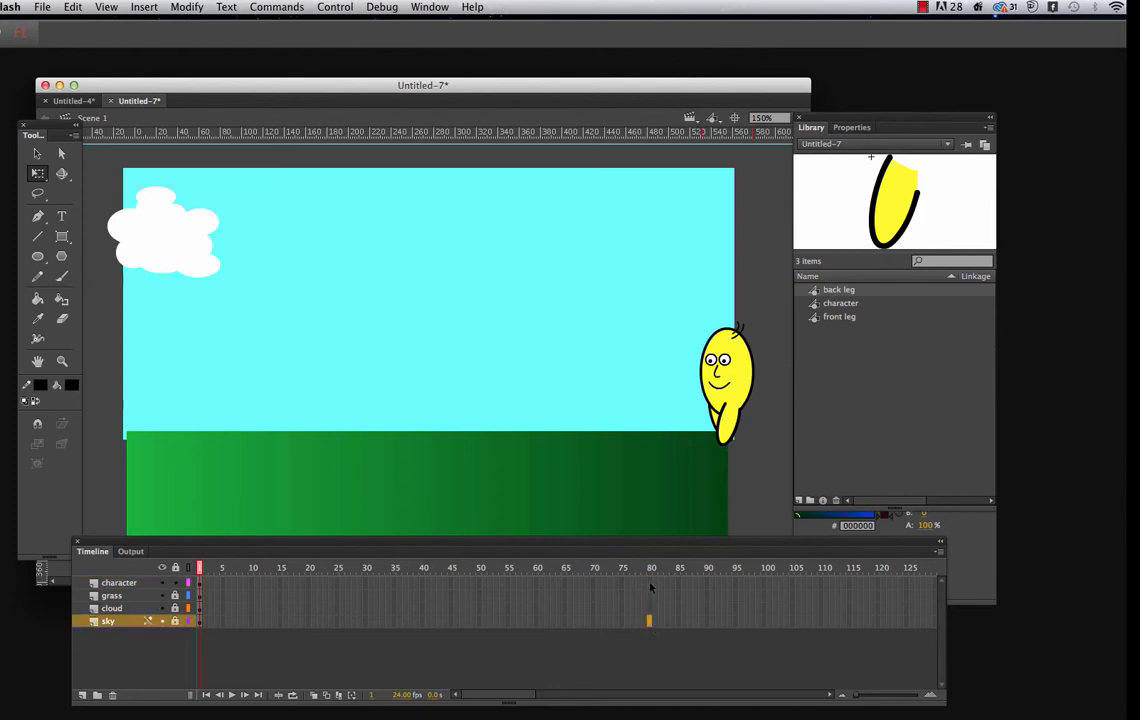
{"action": "left_click", "coordinate": [650, 584]}
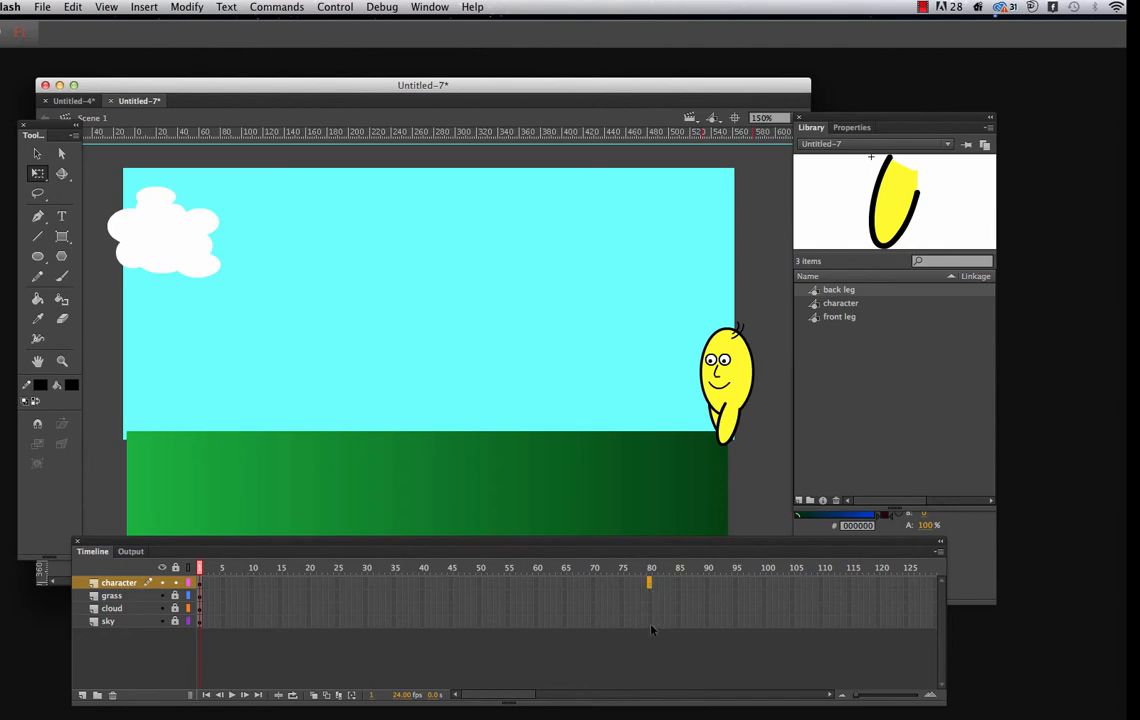
{"action": "left_click", "coordinate": [650, 621]}
{"action": "right_click", "coordinate": [649, 590]}
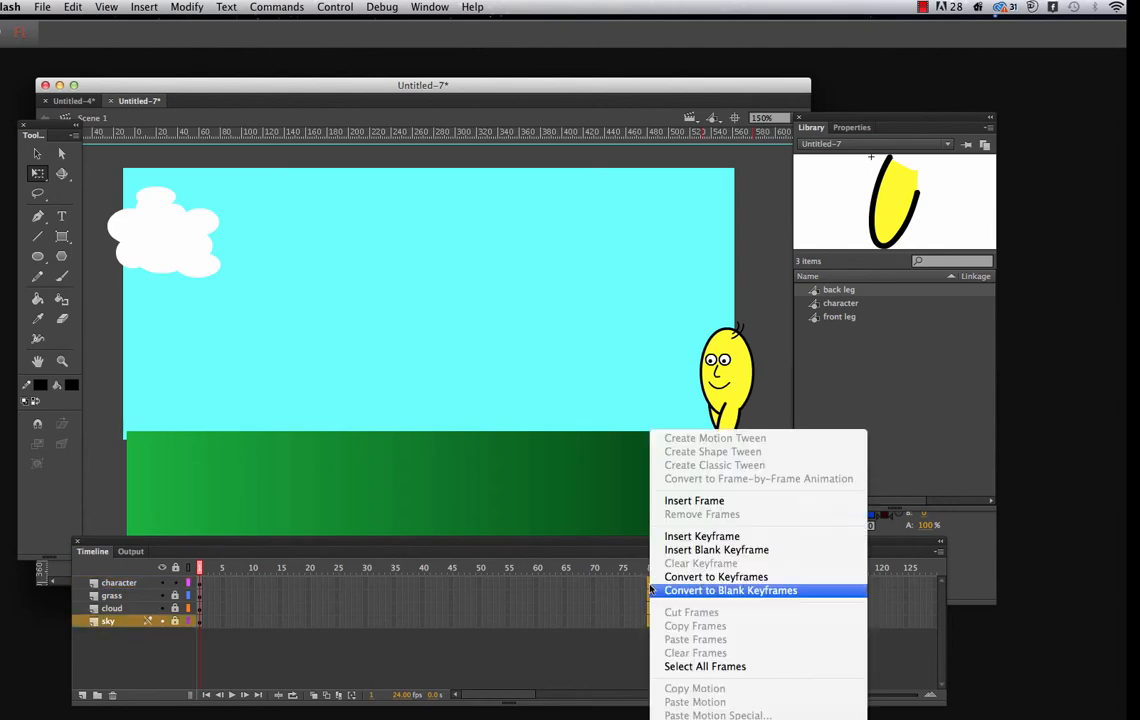
{"action": "left_click", "coordinate": [700, 536]}
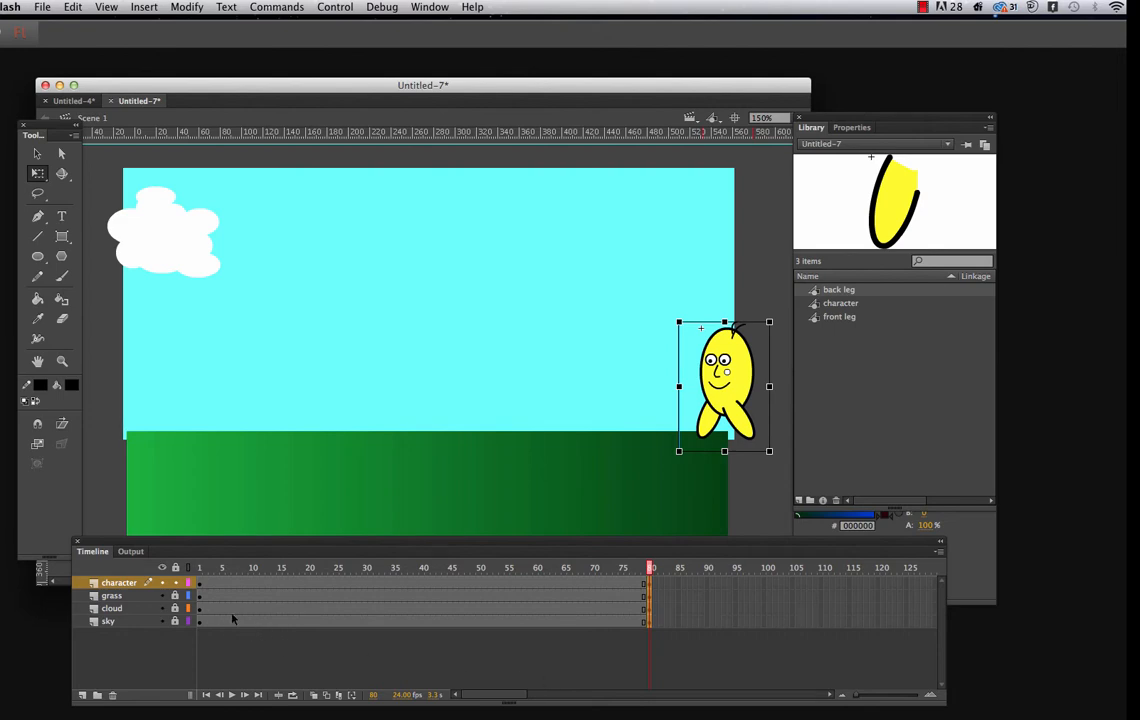
Lock the character layer and unlock the sky layer for editing
{"action": "left_click", "coordinate": [175, 582]}
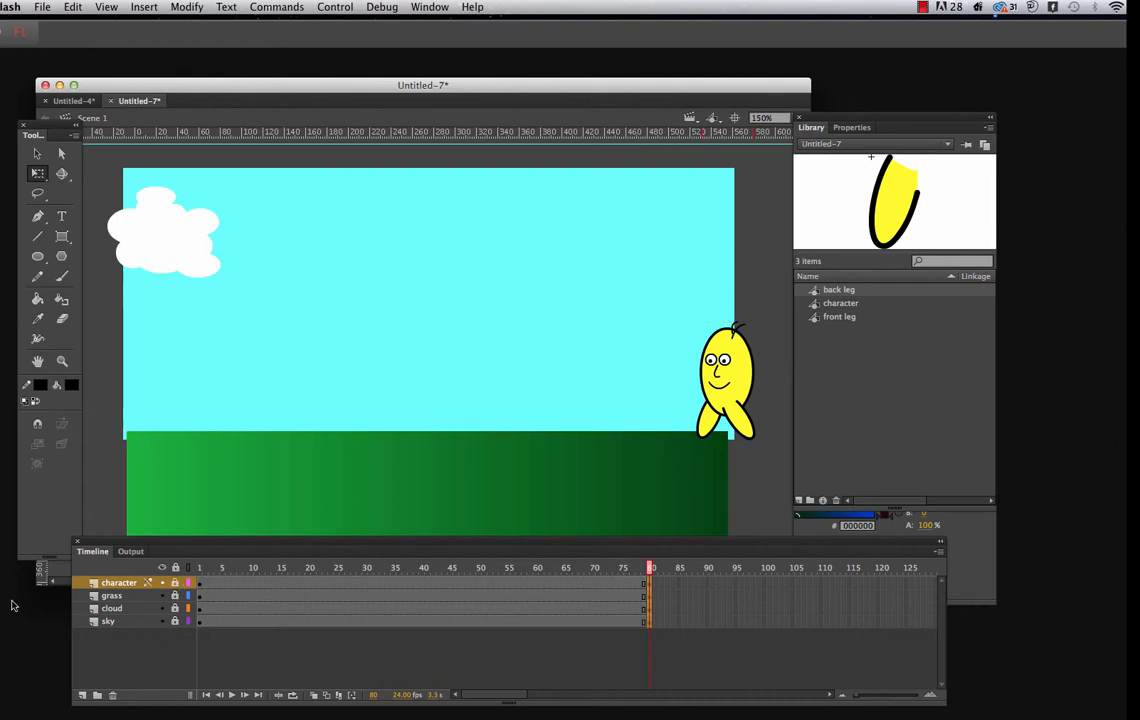
{"action": "left_click", "coordinate": [175, 622]}
{"action": "left_click", "coordinate": [200, 624]}
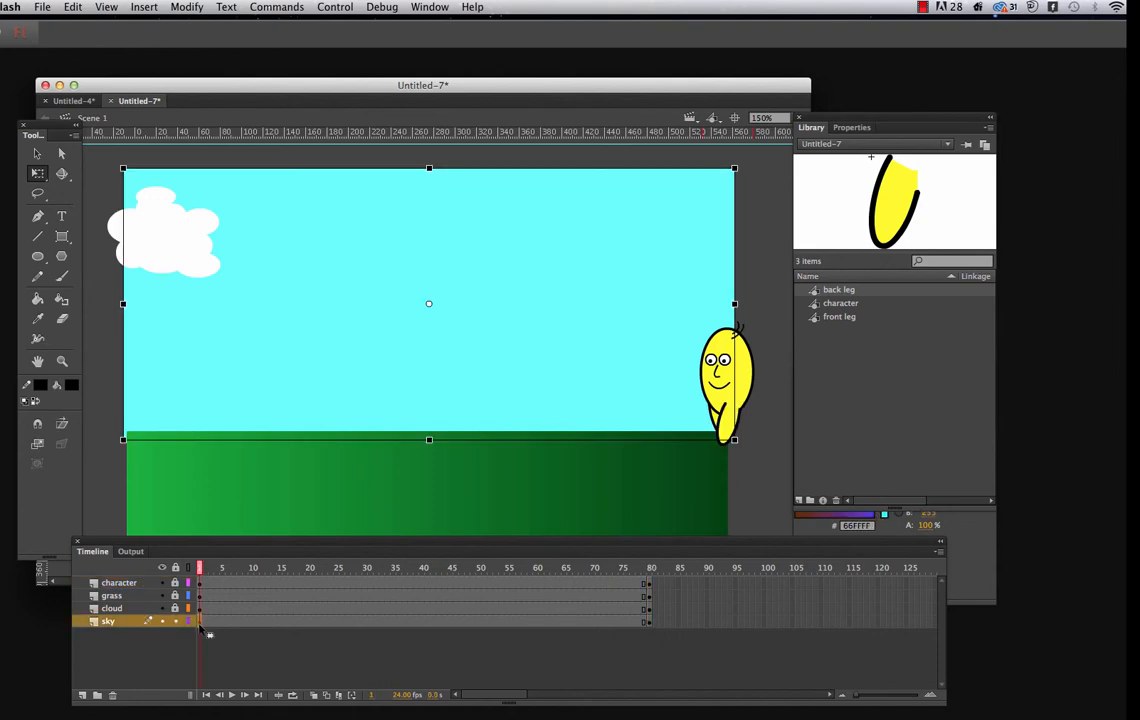
At frame 80 of the sky layer, remove the sky's stroke and set its fill to dark blue #000099
{"action": "left_click", "coordinate": [649, 624]}
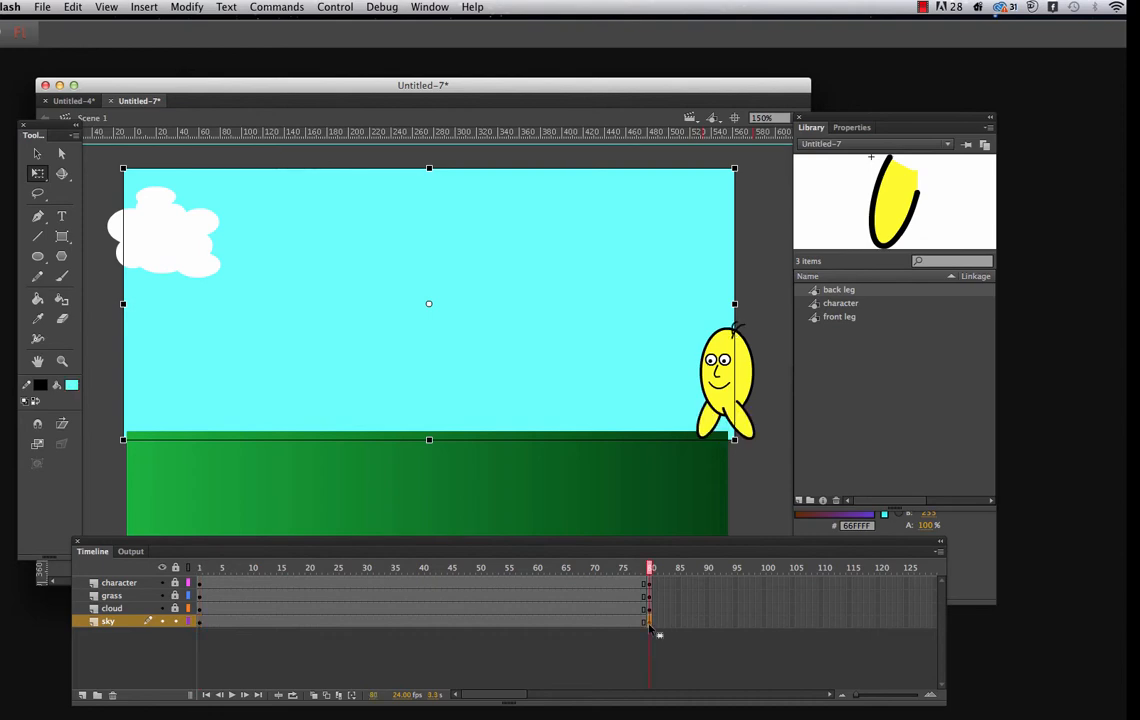
{"action": "left_click", "coordinate": [42, 387]}
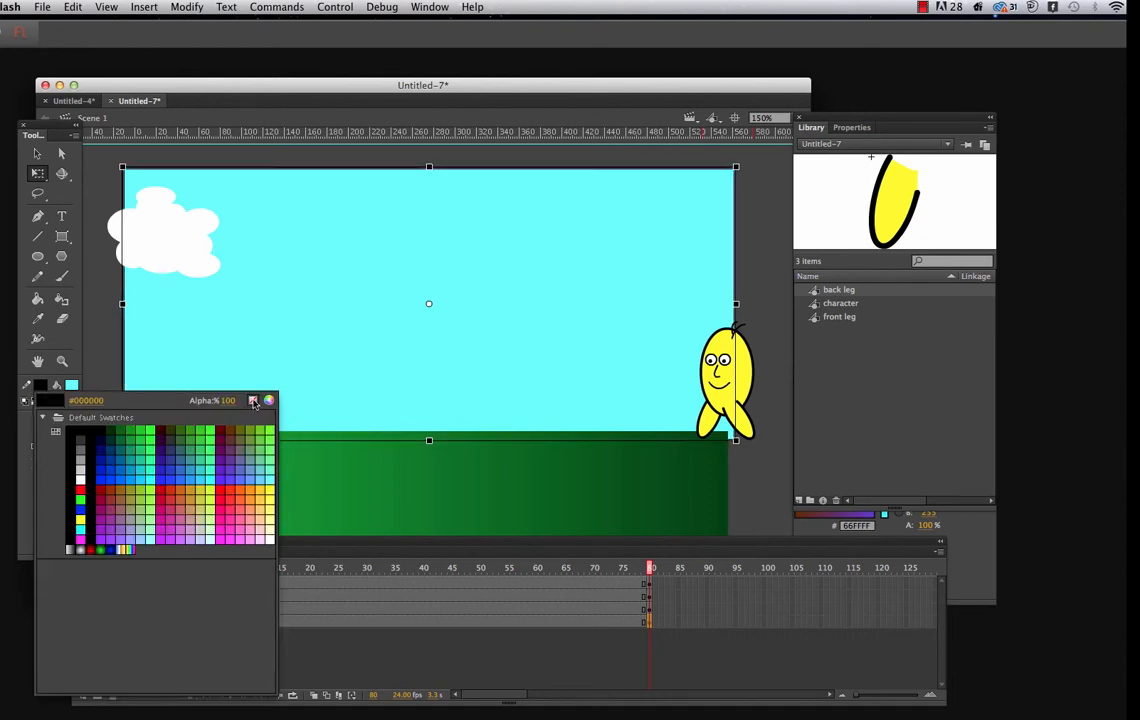
{"action": "left_click", "coordinate": [224, 361]}
{"action": "left_click", "coordinate": [72, 386]}
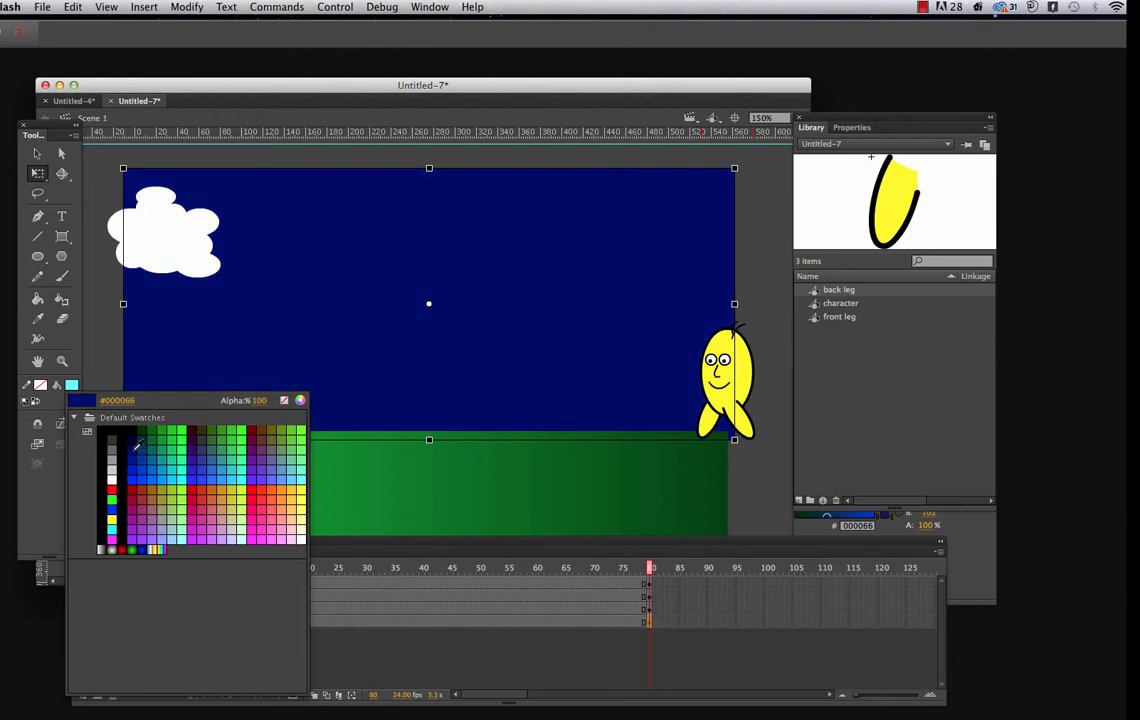
{"action": "left_click", "coordinate": [133, 458]}
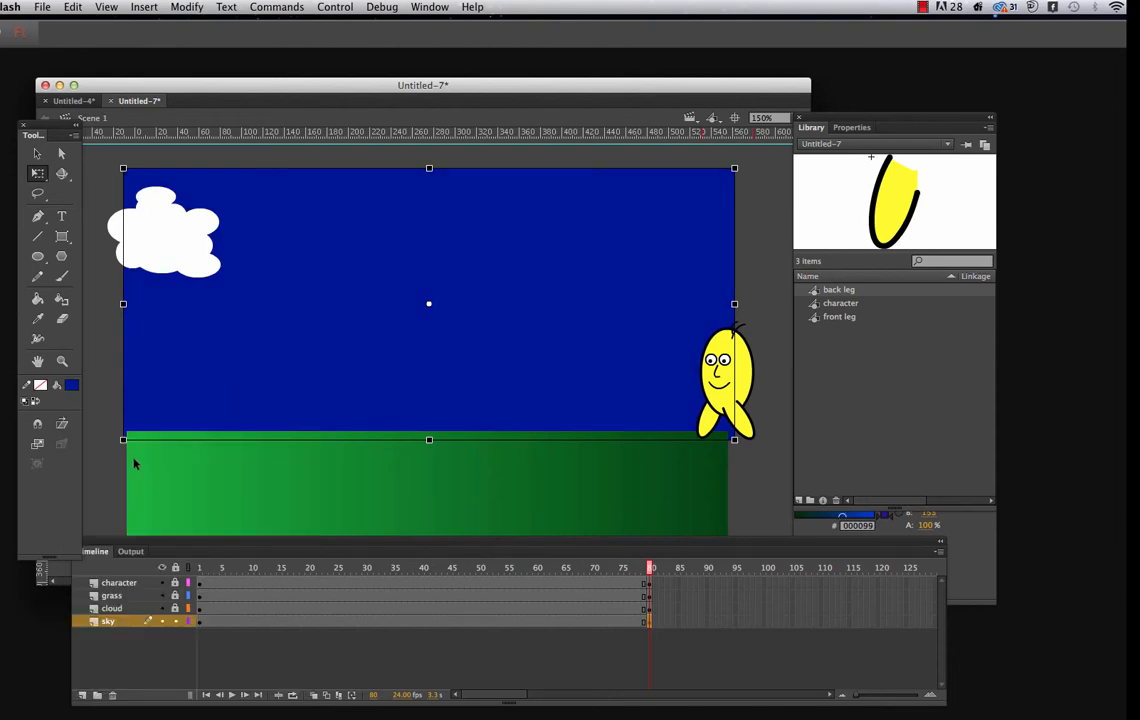
Create a shape tween between the sky layer's keyframes at frames 1 and 80, and play the colour change
{"action": "left_click", "coordinate": [200, 622]}
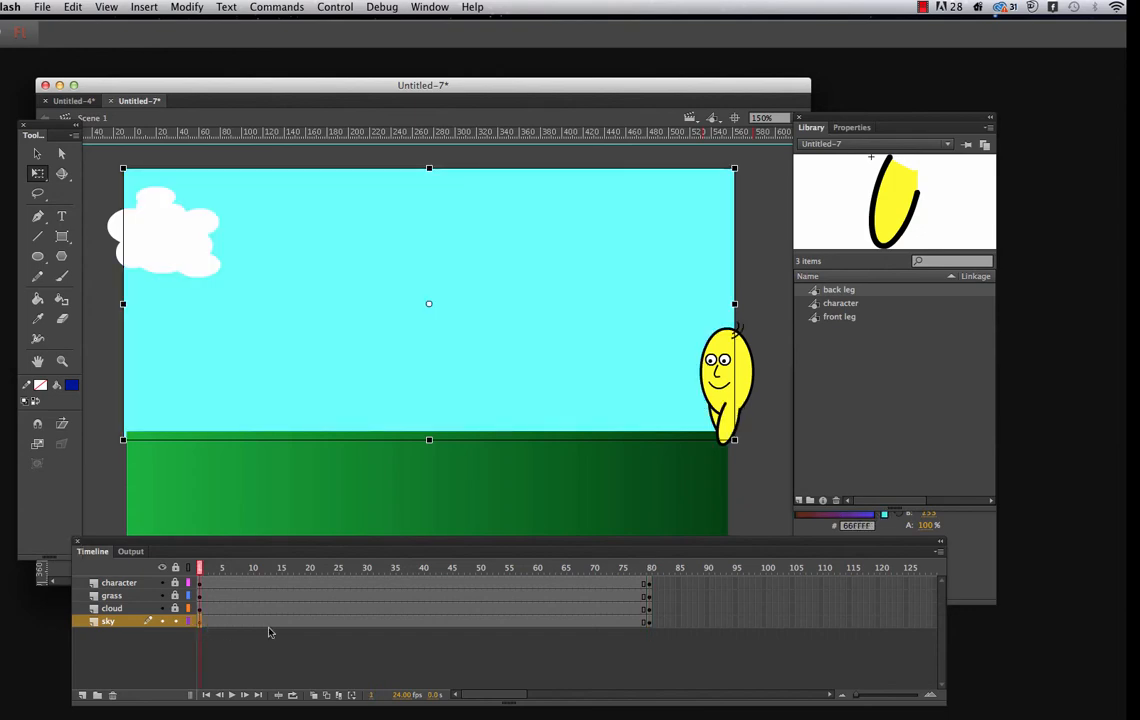
{"action": "left_click", "coordinate": [646, 624]}
{"action": "left_click", "coordinate": [650, 624]}
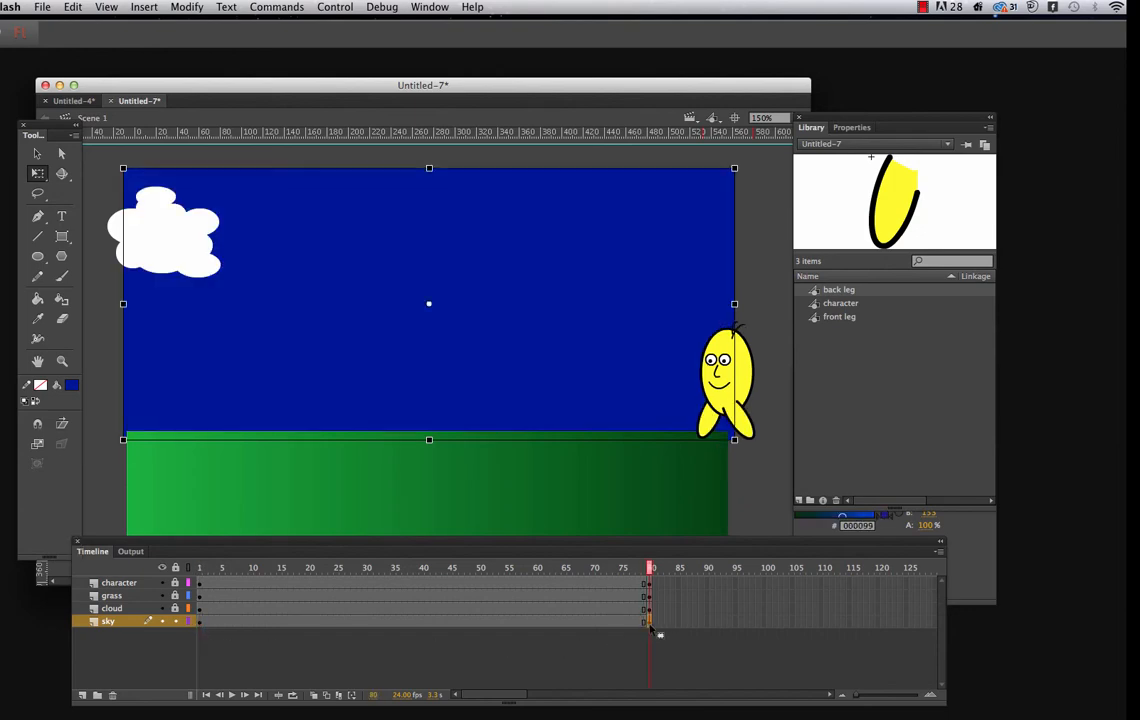
{"action": "left_click", "coordinate": [404, 628]}
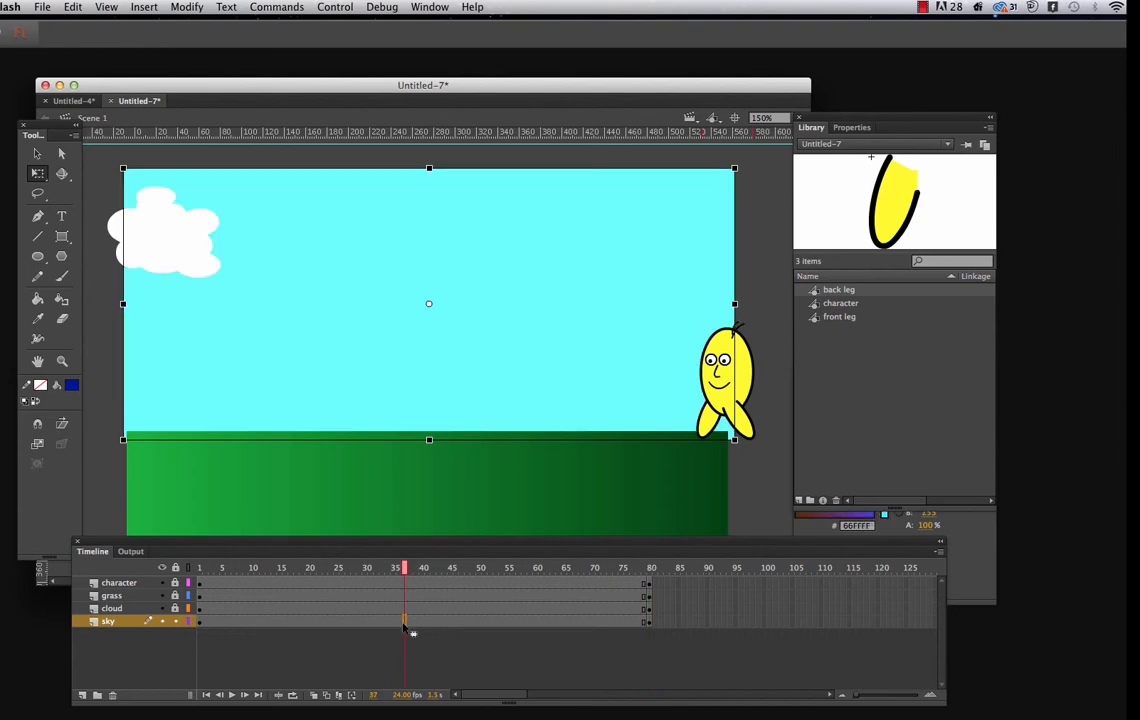
{"action": "right_click", "coordinate": [405, 628]}
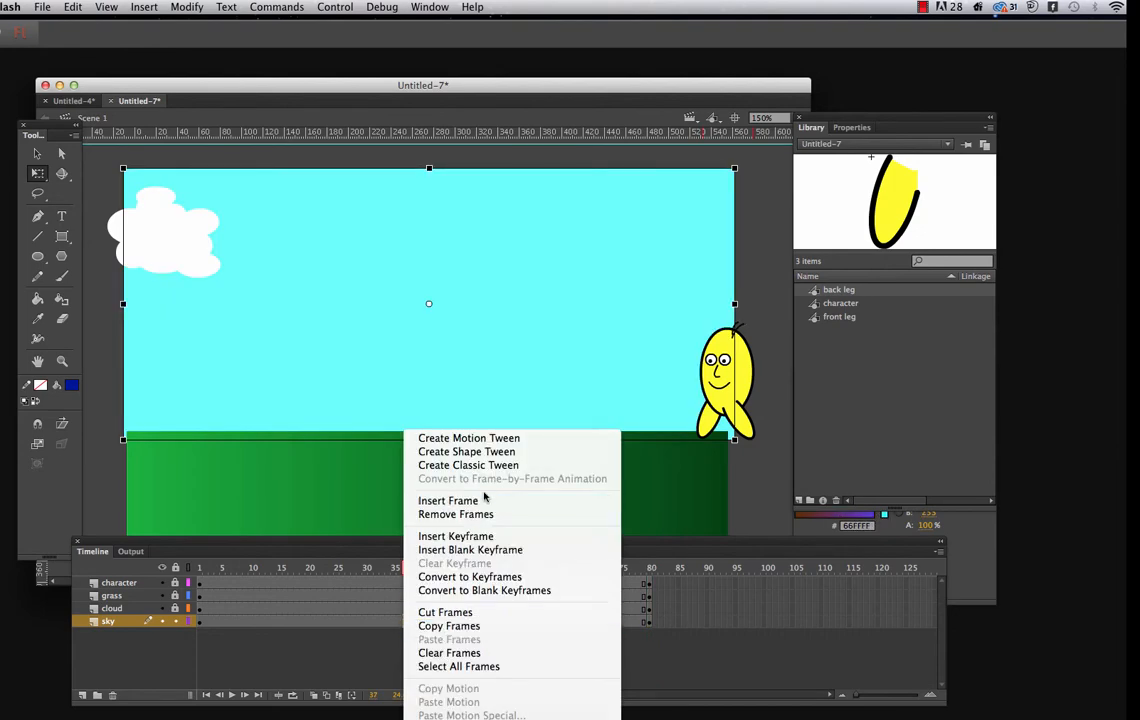
{"action": "left_click", "coordinate": [466, 452]}
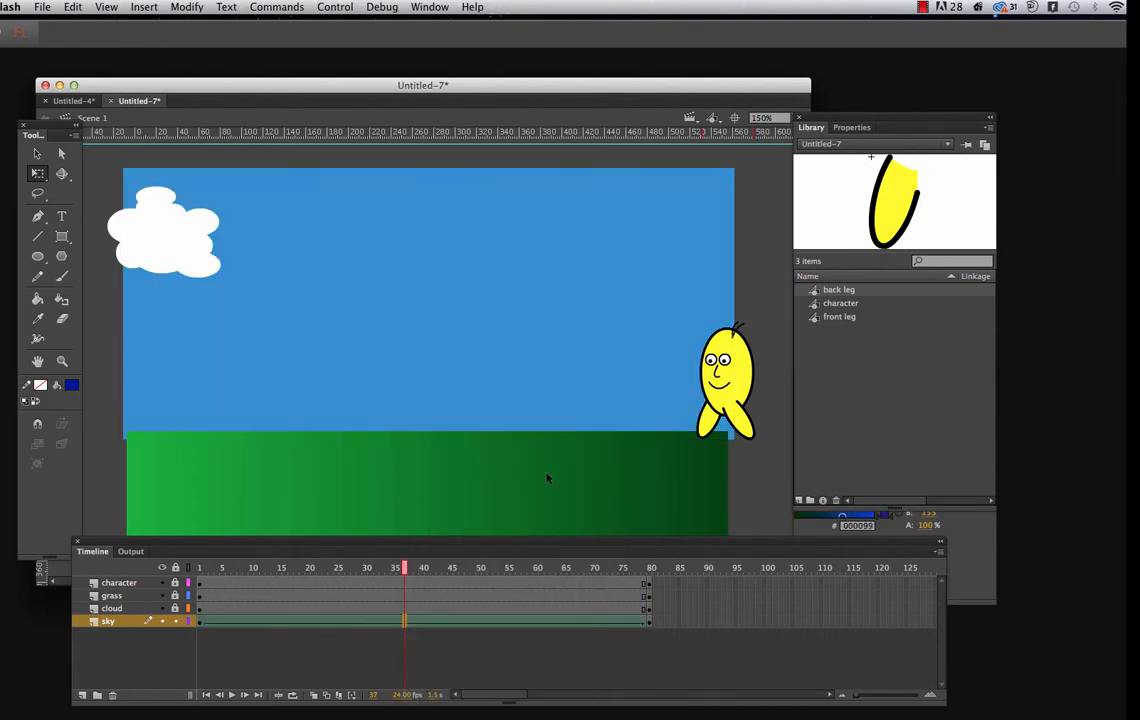
{"action": "key", "text": "Return"}
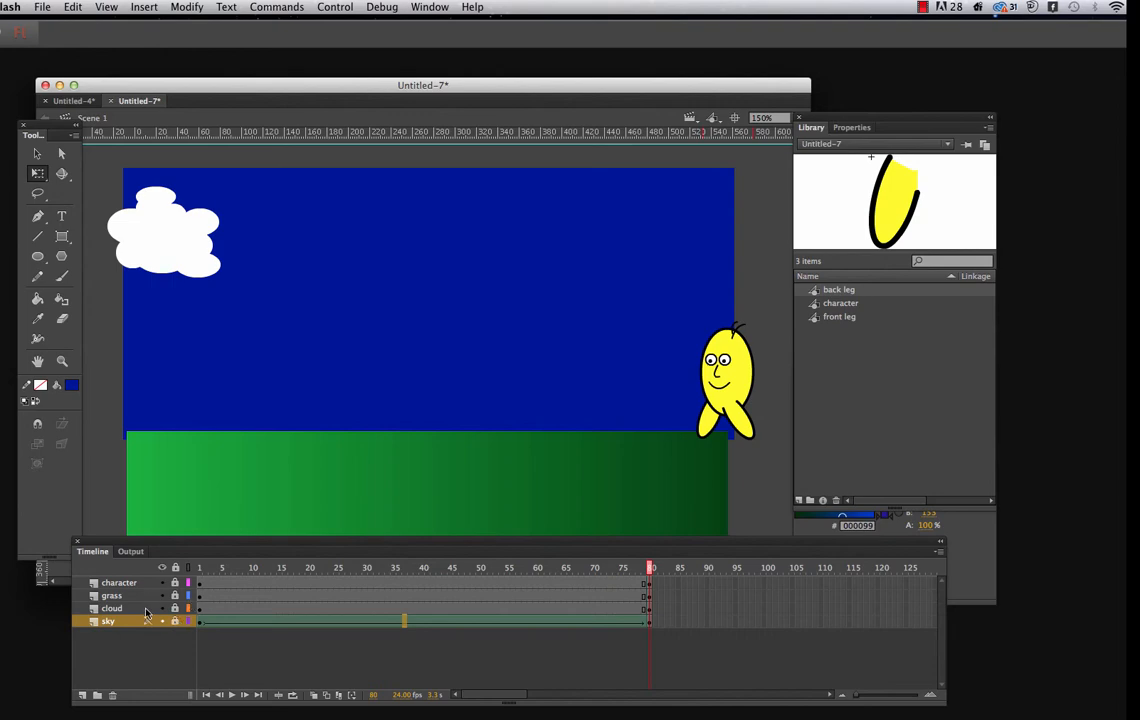
At frame 80 of the cloud layer, select all the cloud's ovals and move the cloud to the sky's right edge above the character
{"action": "left_click", "coordinate": [199, 609]}
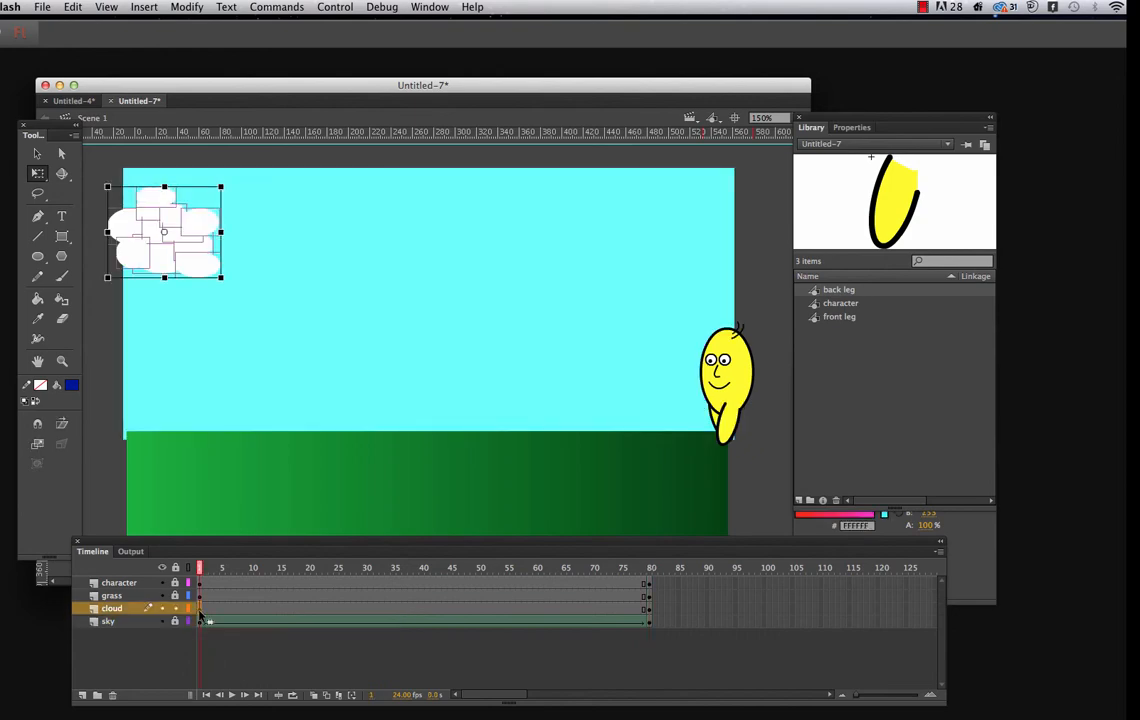
{"action": "left_click", "coordinate": [649, 611]}
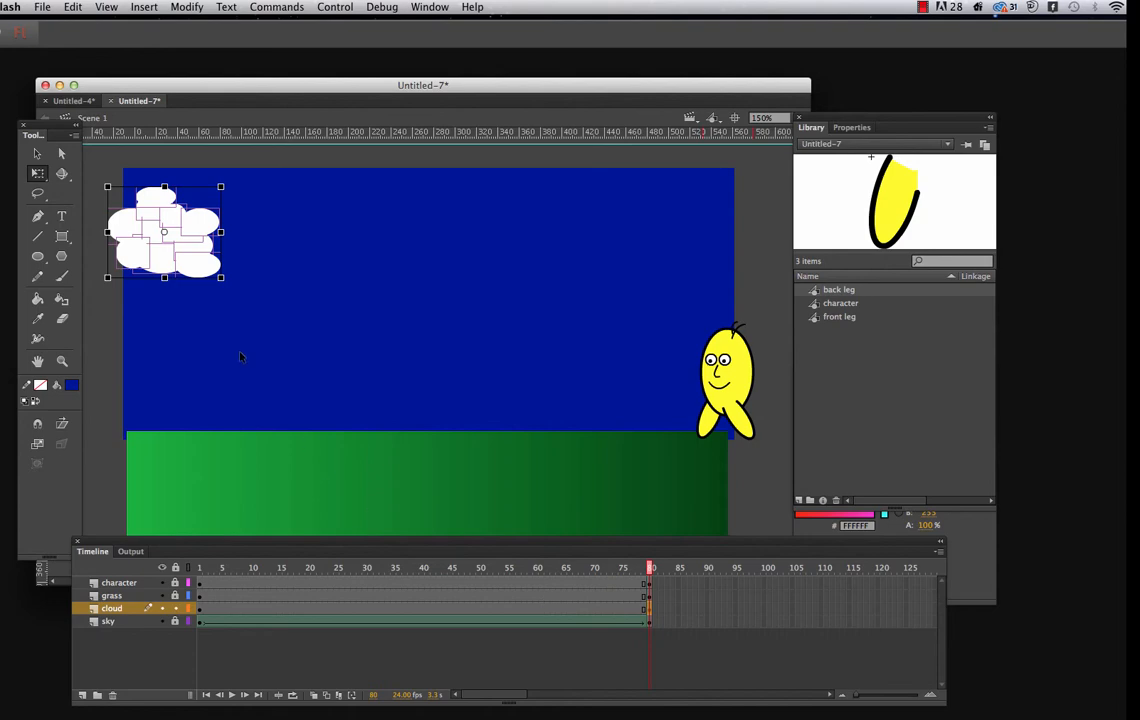
{"action": "left_click", "coordinate": [37, 153]}
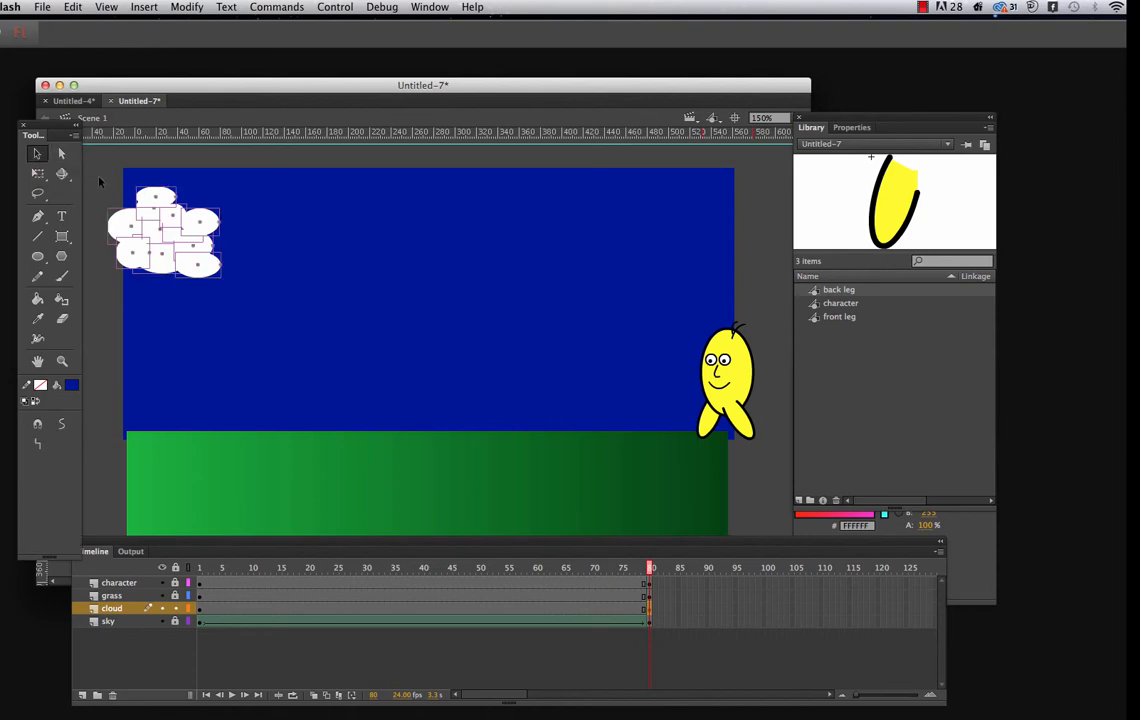
{"action": "left_click_drag", "start_coordinate": [94, 170], "coordinate": [228, 287]}
{"action": "left_click", "coordinate": [498, 240]}
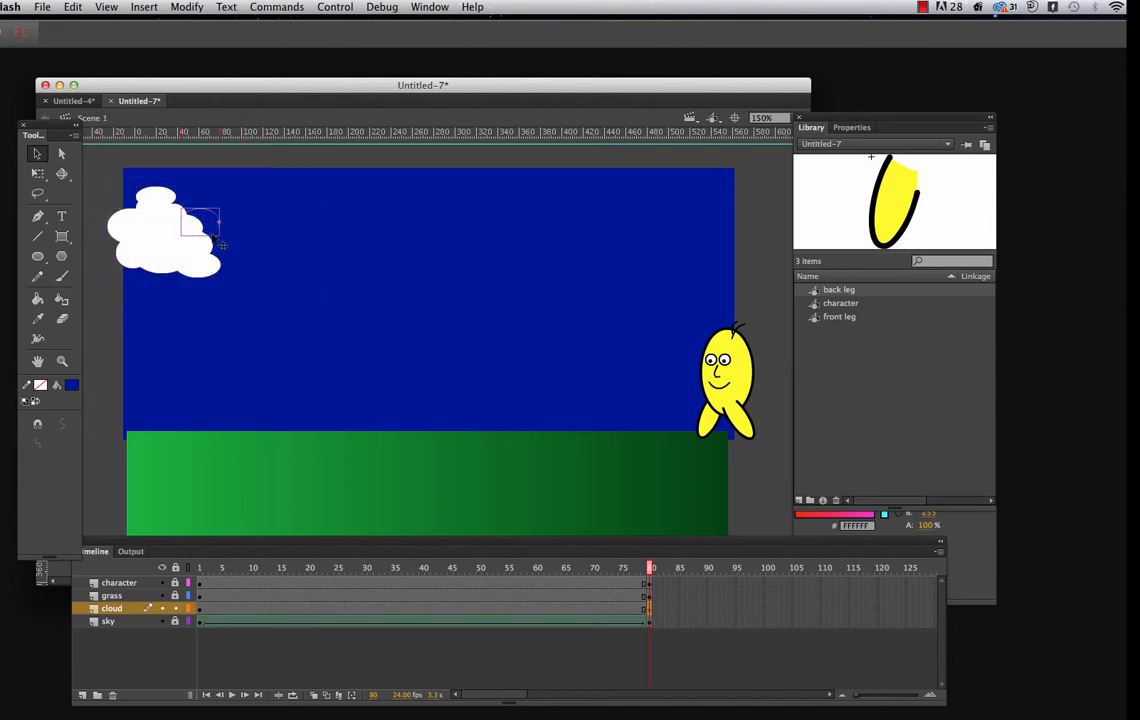
{"action": "left_click_drag", "start_coordinate": [89, 172], "coordinate": [240, 292]}
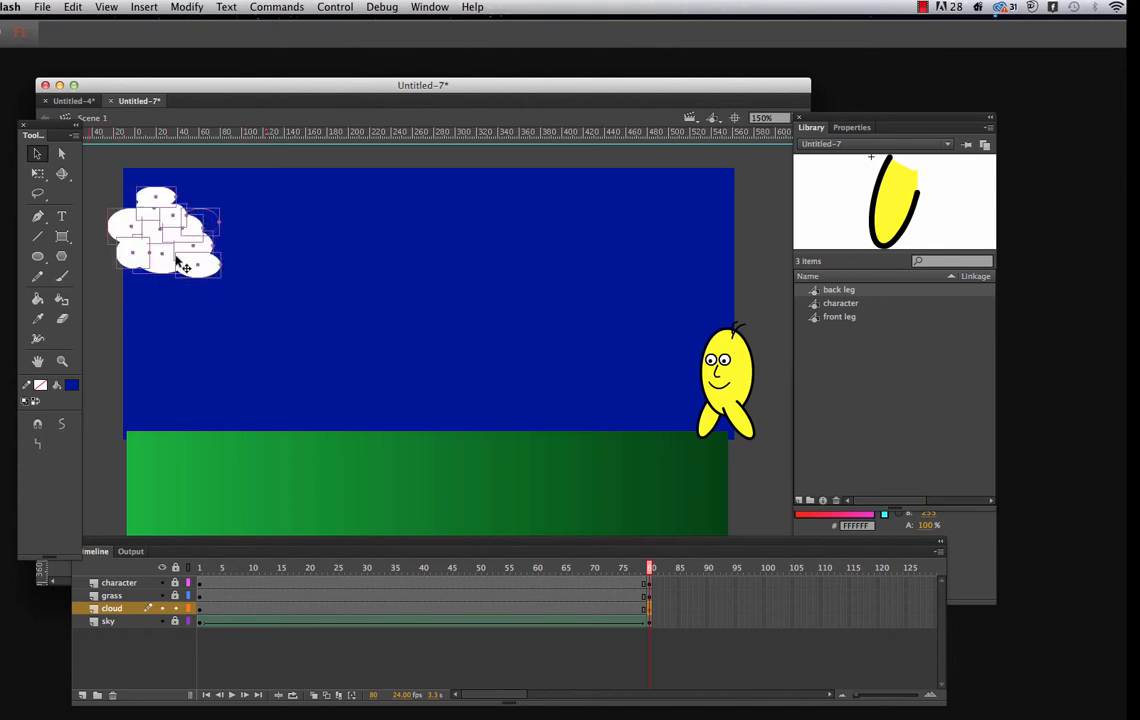
{"action": "left_click_drag", "start_coordinate": [183, 257], "coordinate": [722, 250]}
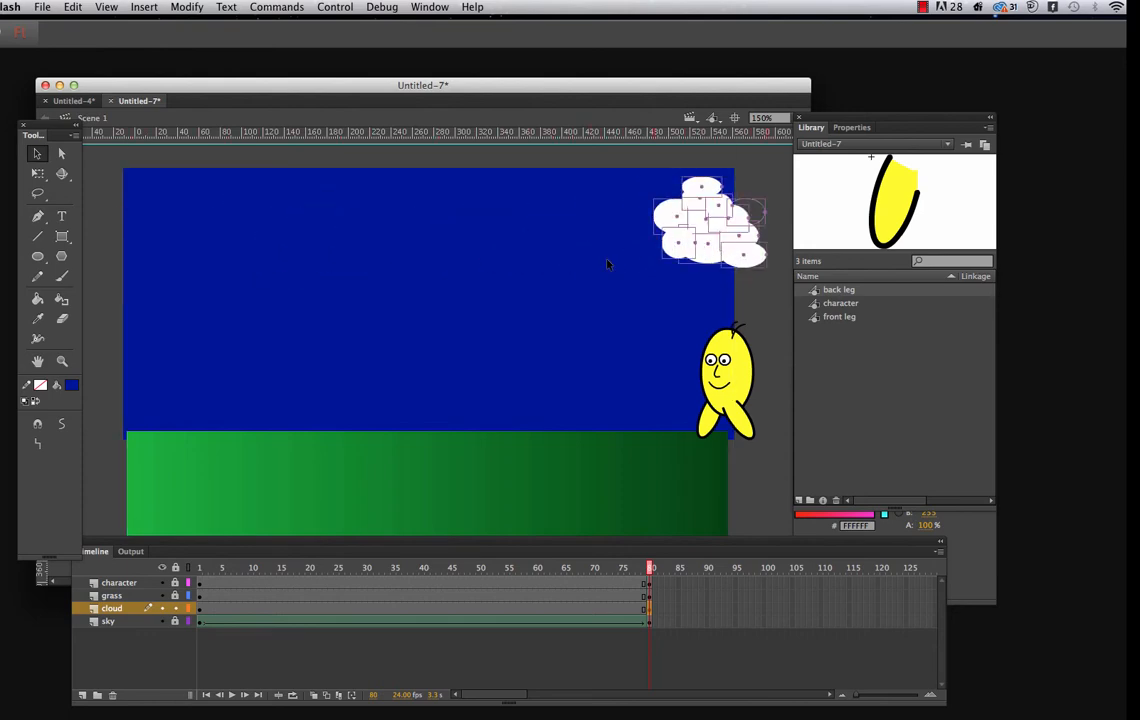
At frame 80, enlarge the cloud's leftmost oval and its lower middle oval with Free Transform
{"action": "left_click", "coordinate": [744, 305]}
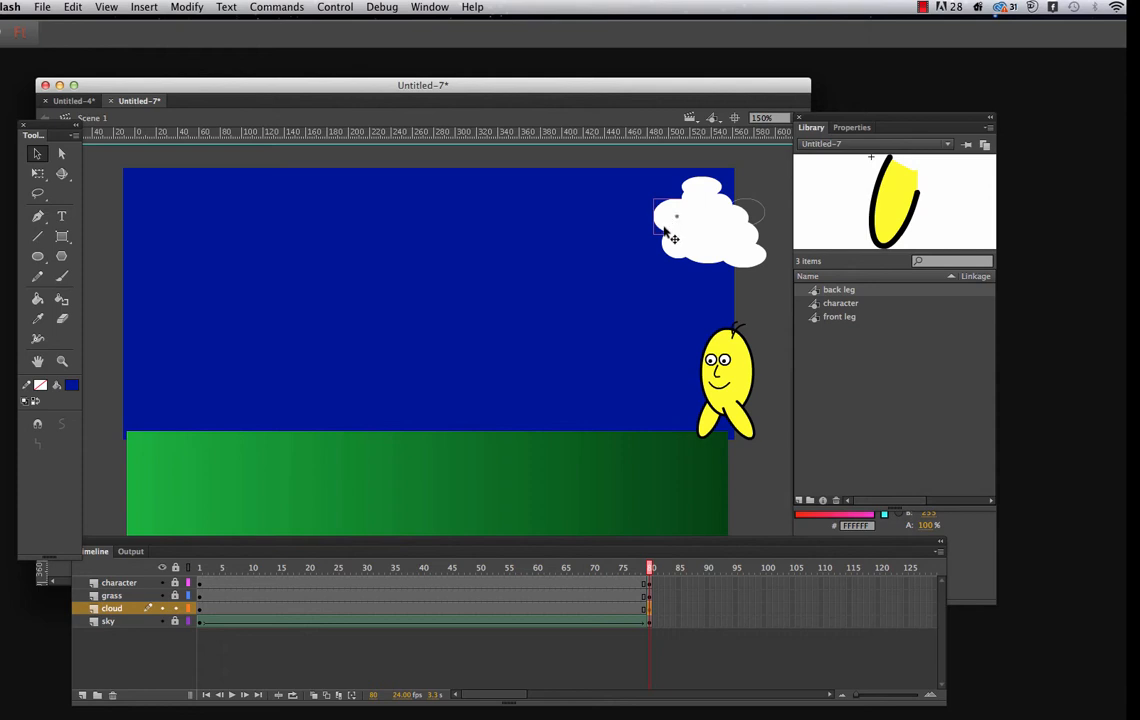
{"action": "left_click", "coordinate": [38, 173]}
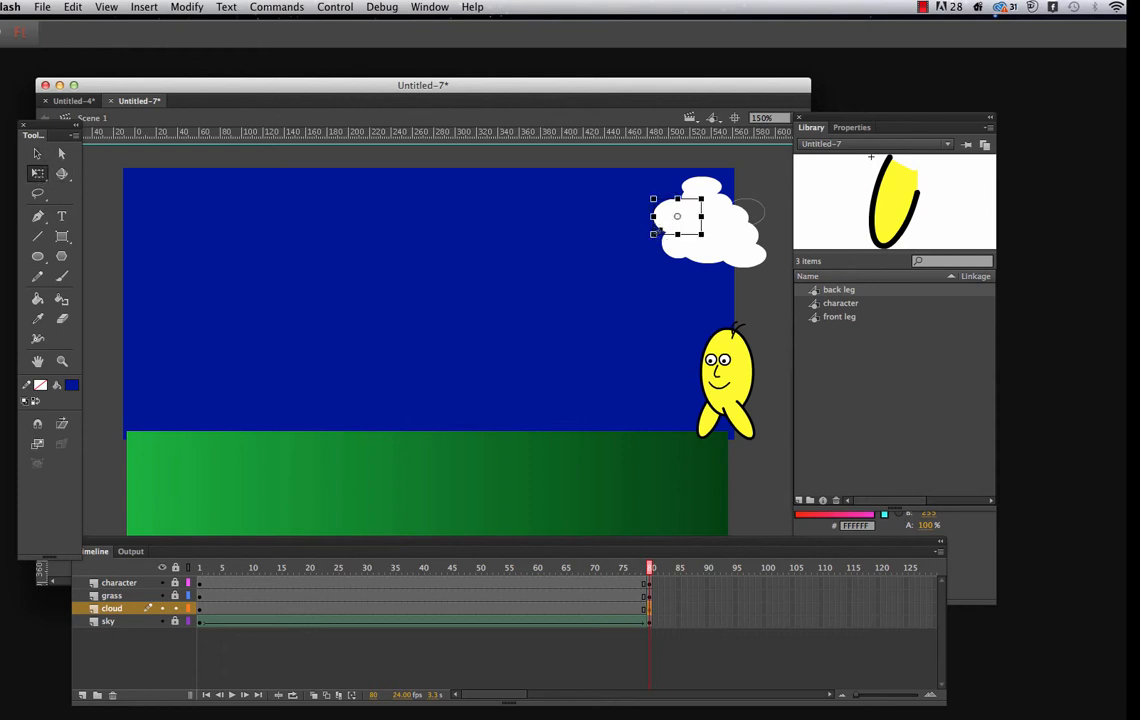
{"action": "left_click_drag", "start_coordinate": [656, 233], "coordinate": [620, 246]}
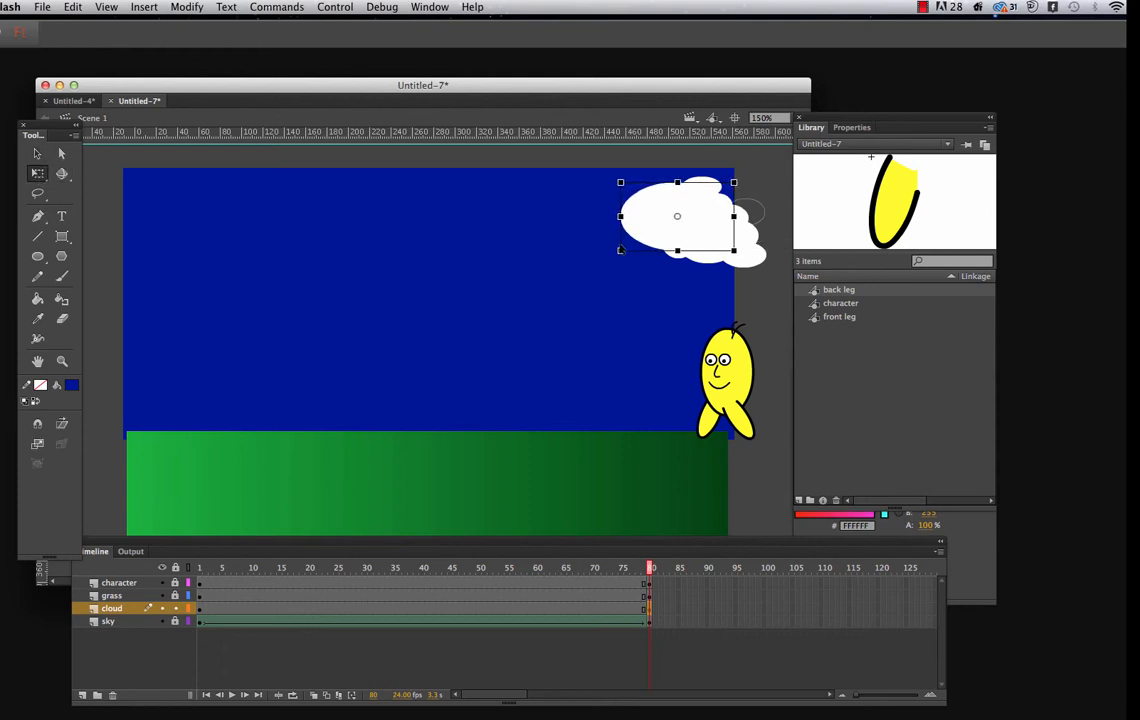
{"action": "left_click", "coordinate": [37, 153]}
{"action": "left_click", "coordinate": [690, 240]}
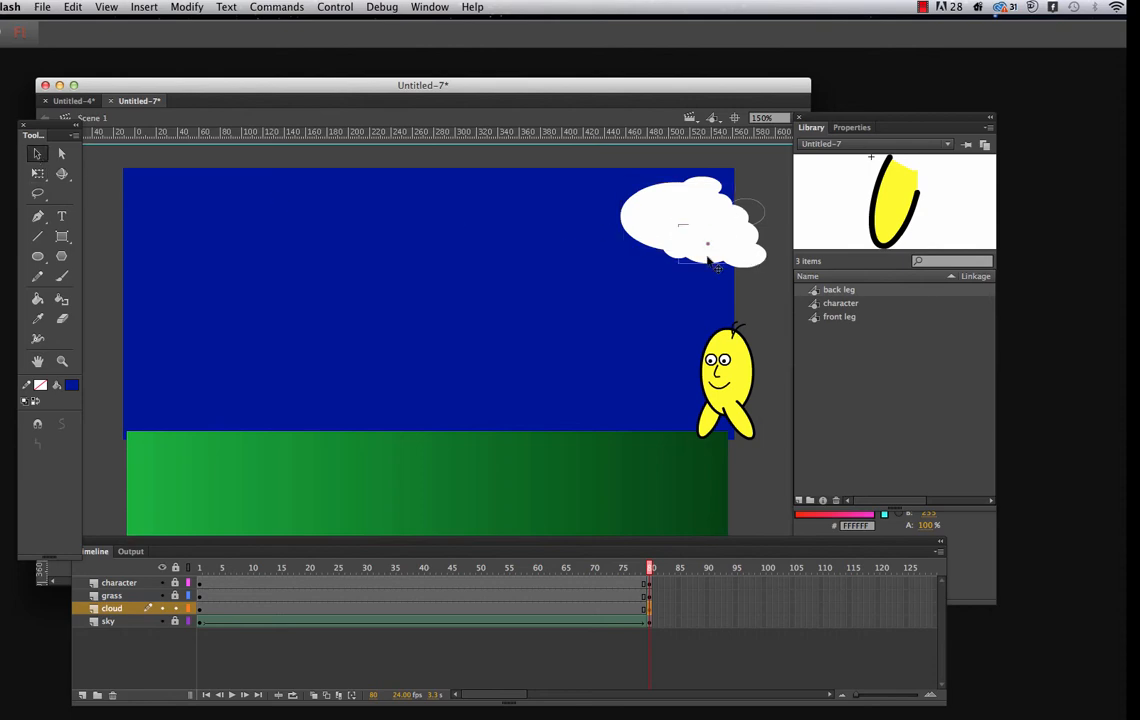
{"action": "left_click", "coordinate": [37, 173]}
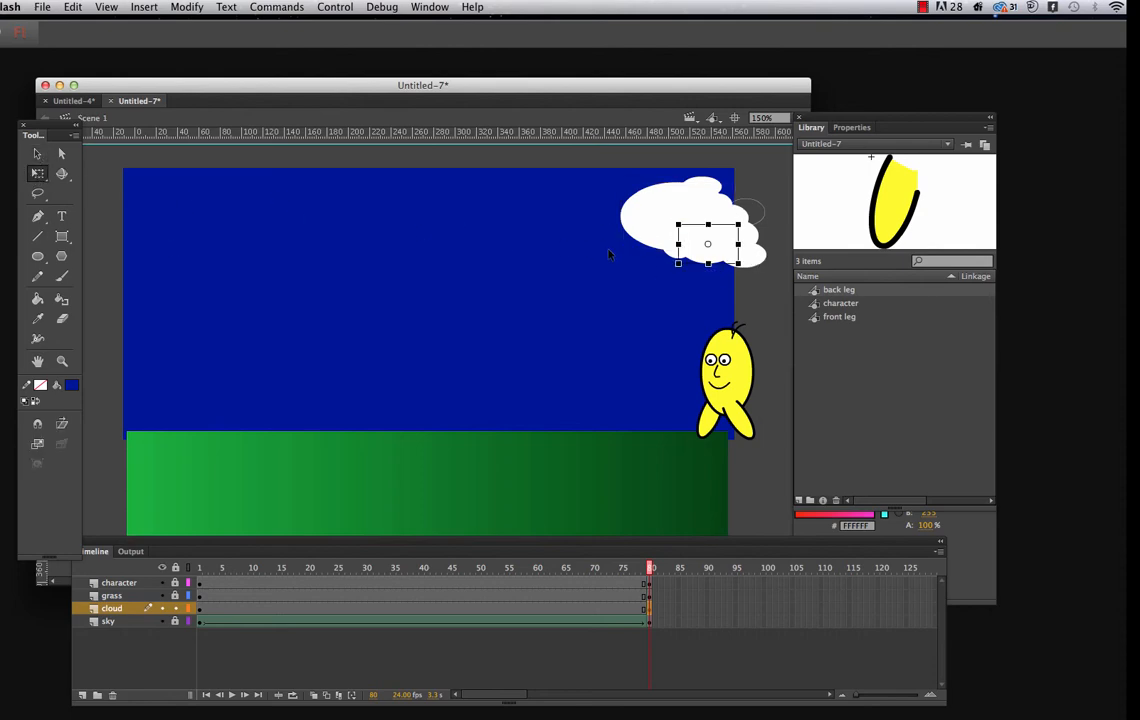
{"action": "left_click_drag", "start_coordinate": [679, 264], "coordinate": [657, 283]}
Enlarge the cloud's small upper-right oval and its topmost oval with Free Transform
{"action": "left_click", "coordinate": [37, 153]}
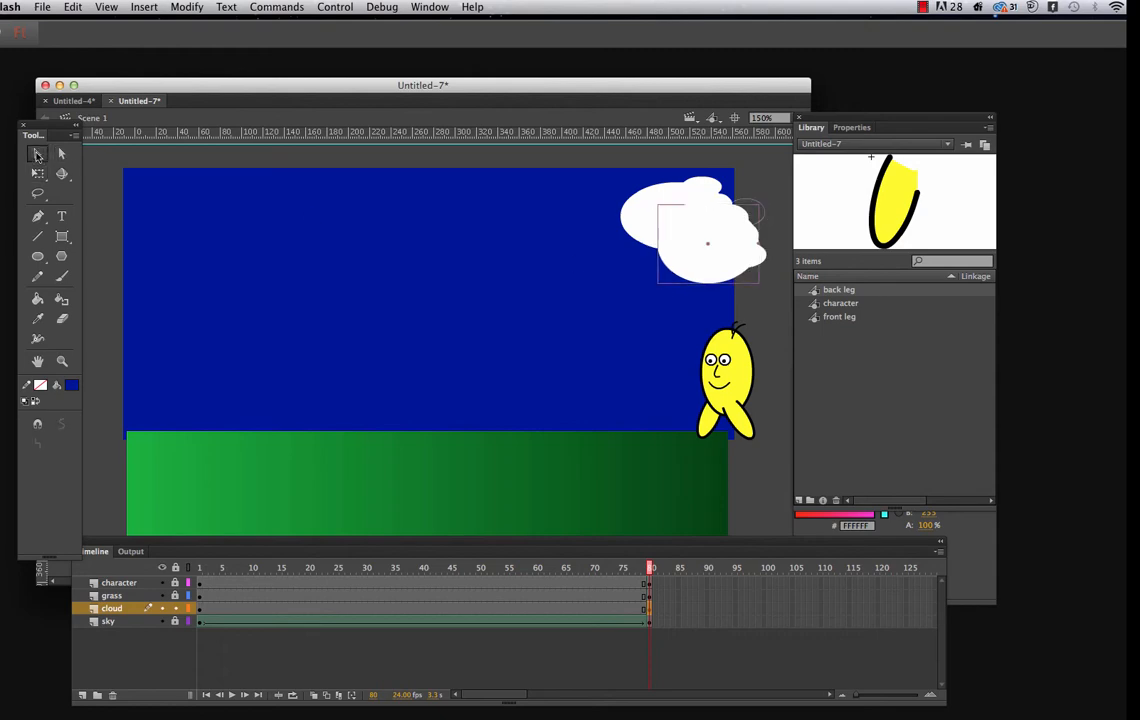
{"action": "left_click", "coordinate": [726, 204]}
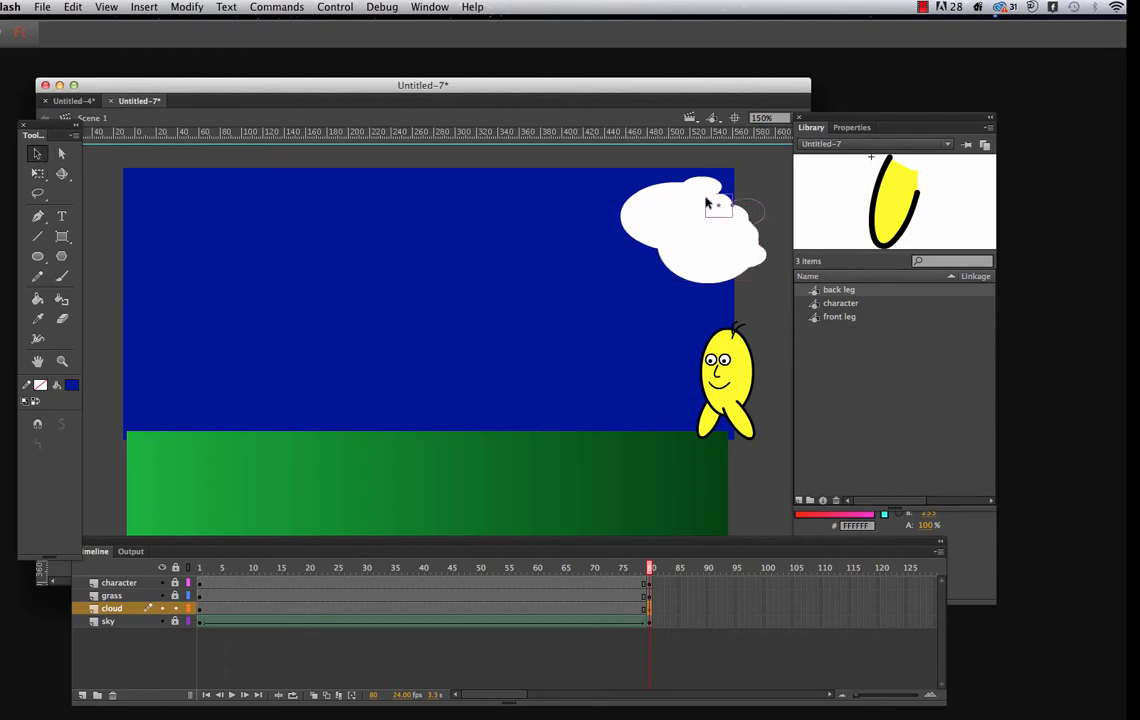
{"action": "left_click", "coordinate": [38, 173]}
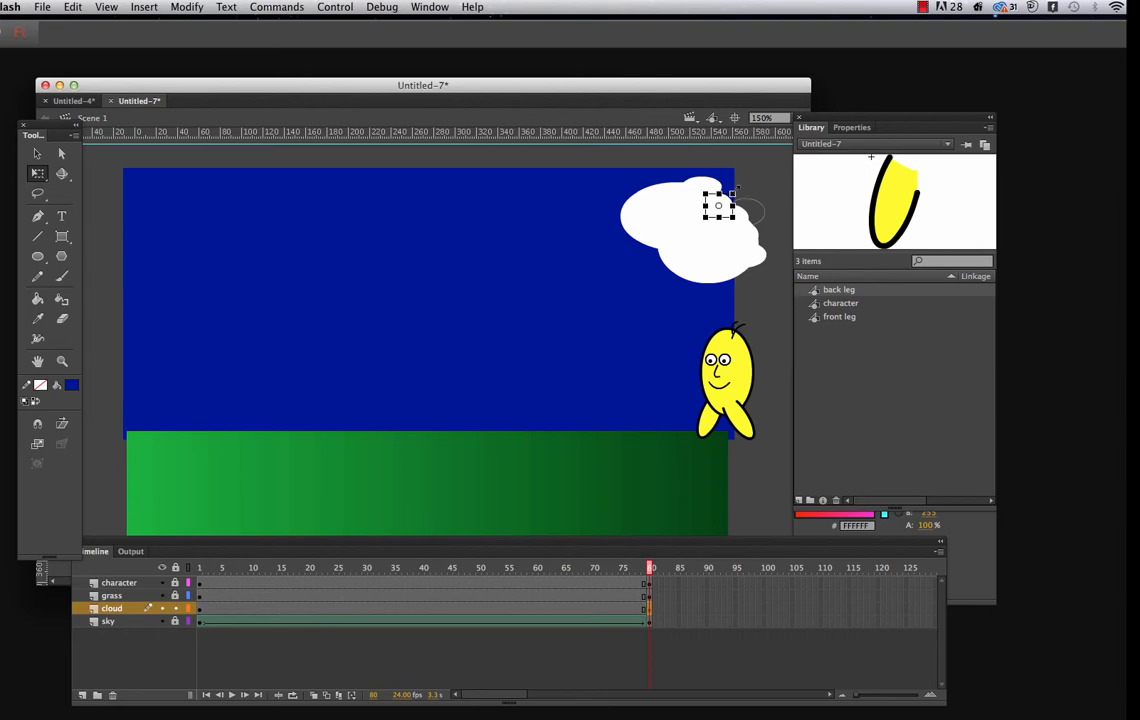
{"action": "left_click_drag", "start_coordinate": [733, 191], "coordinate": [764, 185]}
{"action": "left_click", "coordinate": [37, 153]}
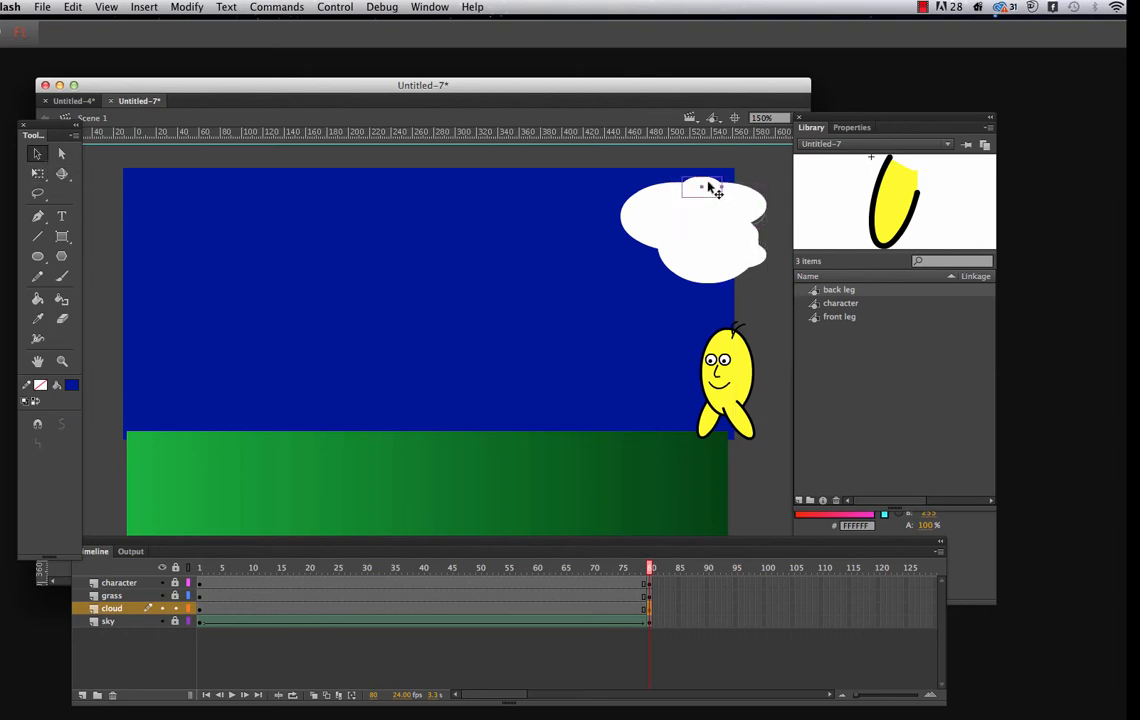
{"action": "left_click", "coordinate": [37, 173]}
{"action": "left_click_drag", "start_coordinate": [681, 175], "coordinate": [661, 162]}
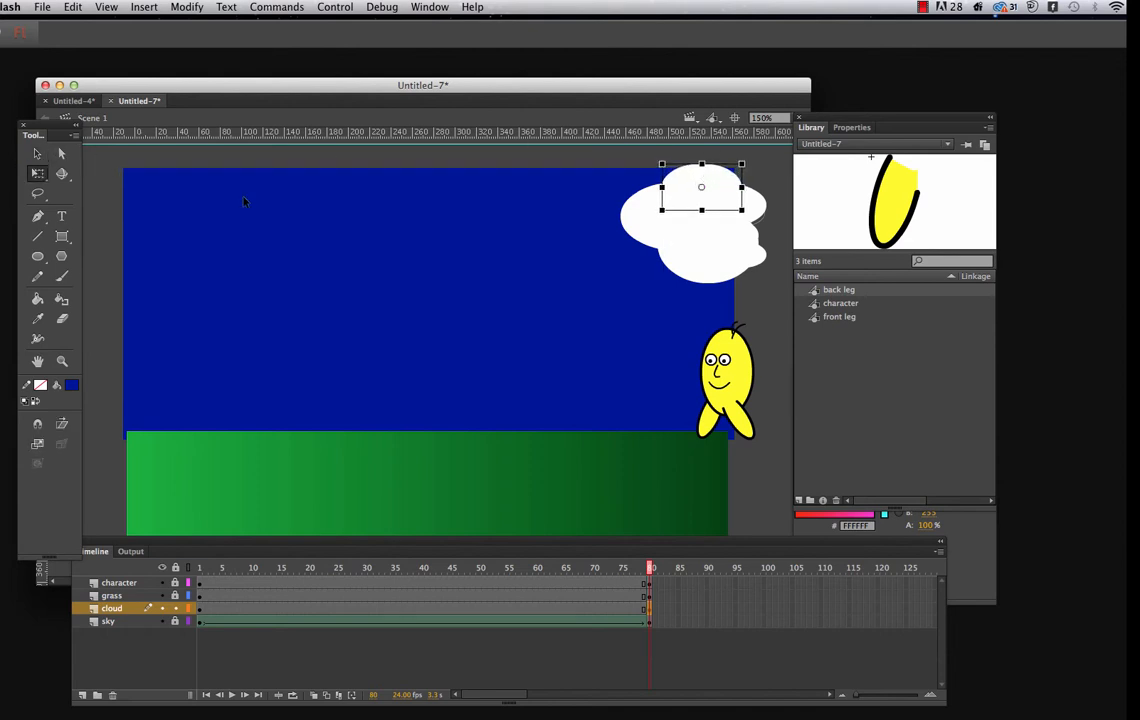
Reshape the cloud's large lower oval so that it is narrower and taller, extending further below the cloud
{"action": "left_click", "coordinate": [37, 153]}
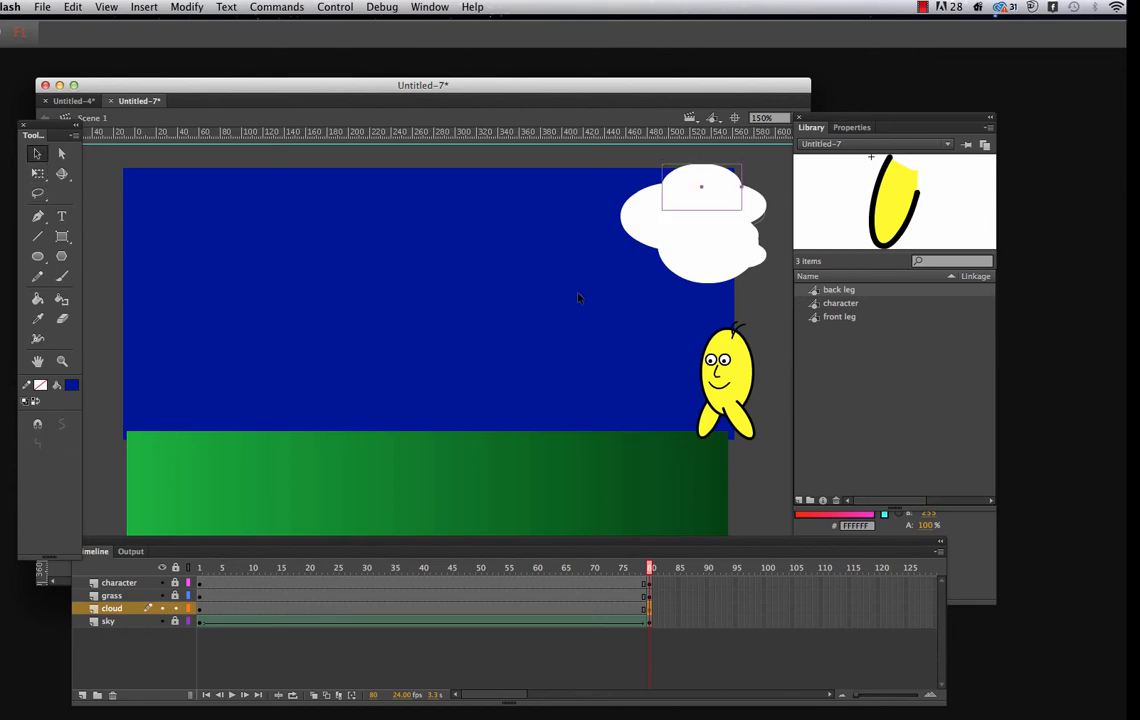
{"action": "left_click", "coordinate": [731, 271]}
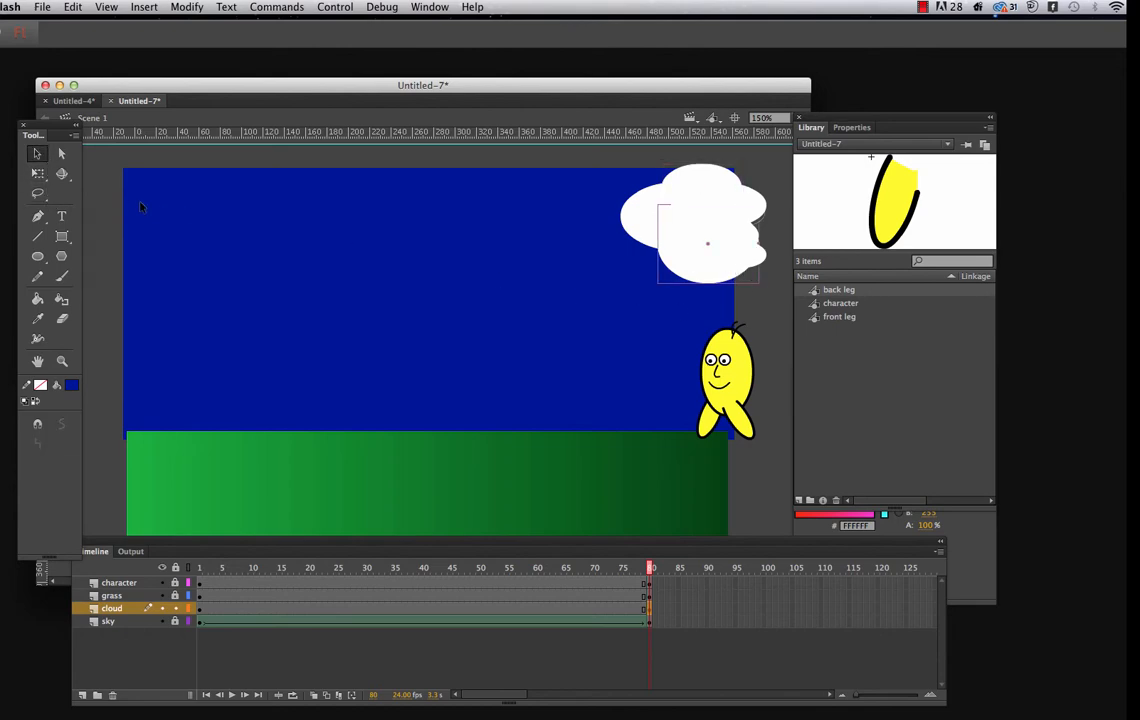
{"action": "left_click", "coordinate": [37, 173]}
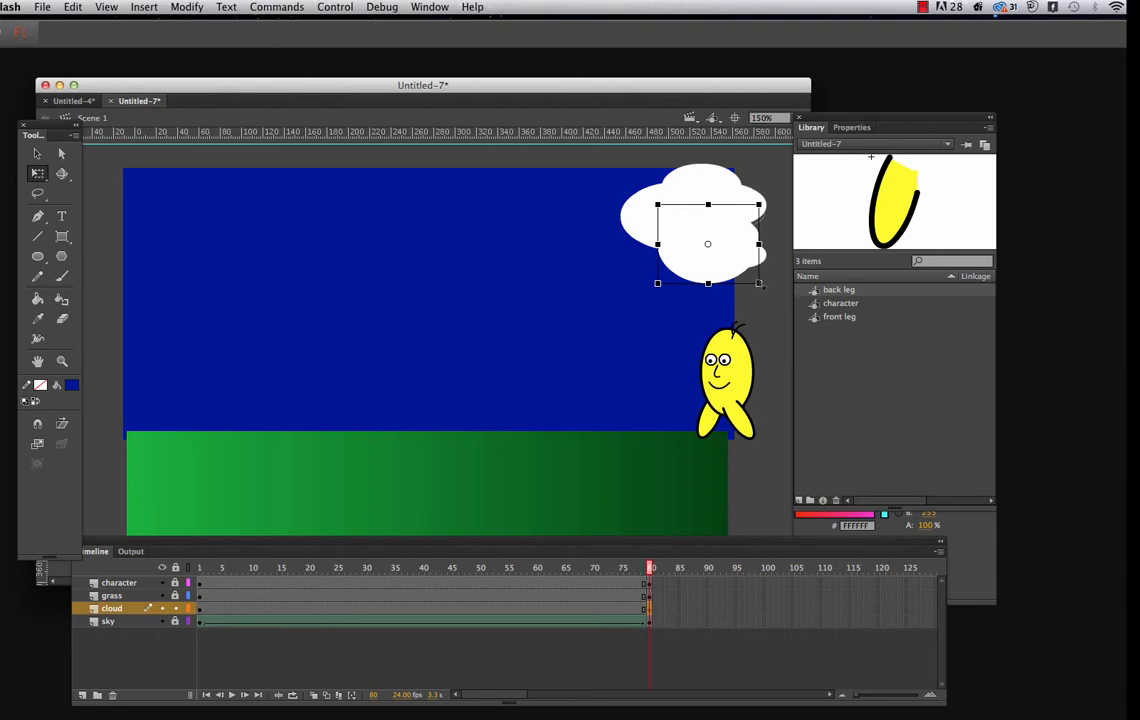
{"action": "left_click_drag", "start_coordinate": [761, 286], "coordinate": [749, 295]}
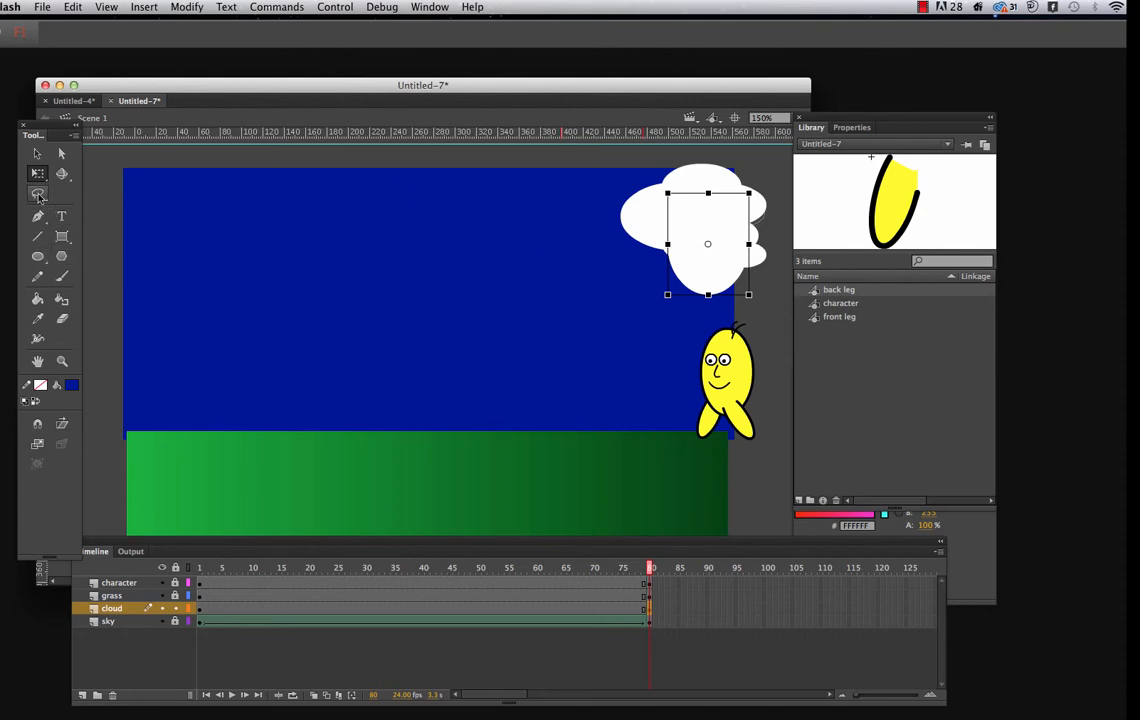
{"action": "left_click", "coordinate": [648, 246]}
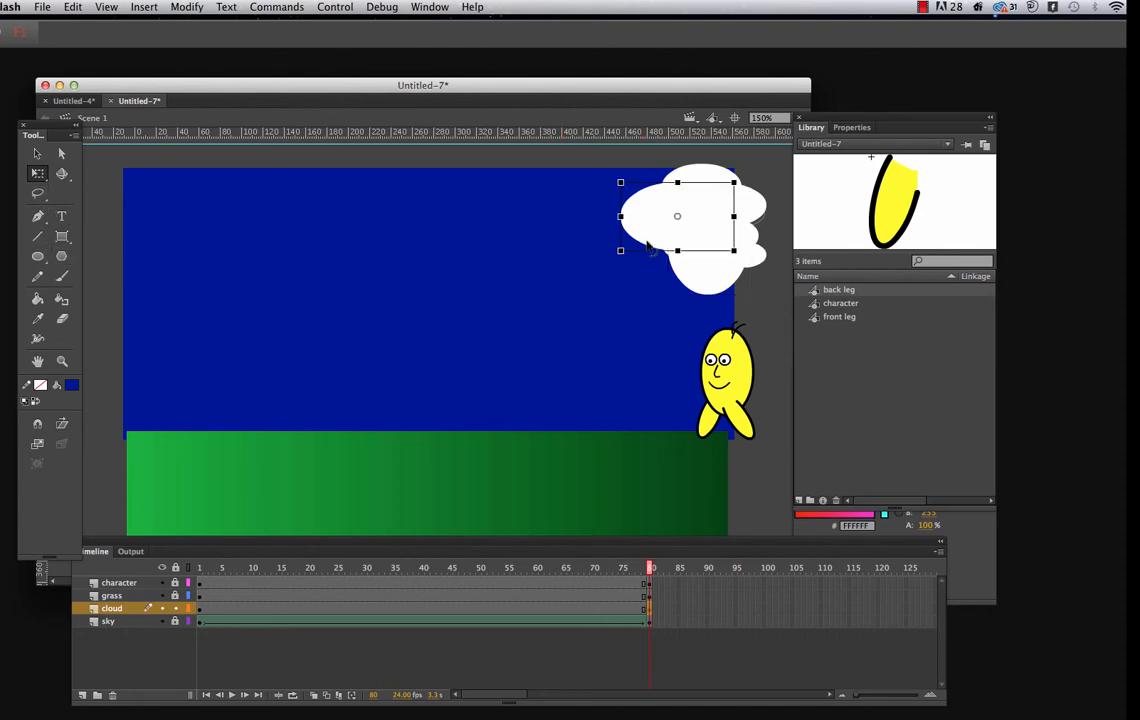
{"action": "left_click", "coordinate": [678, 190]}
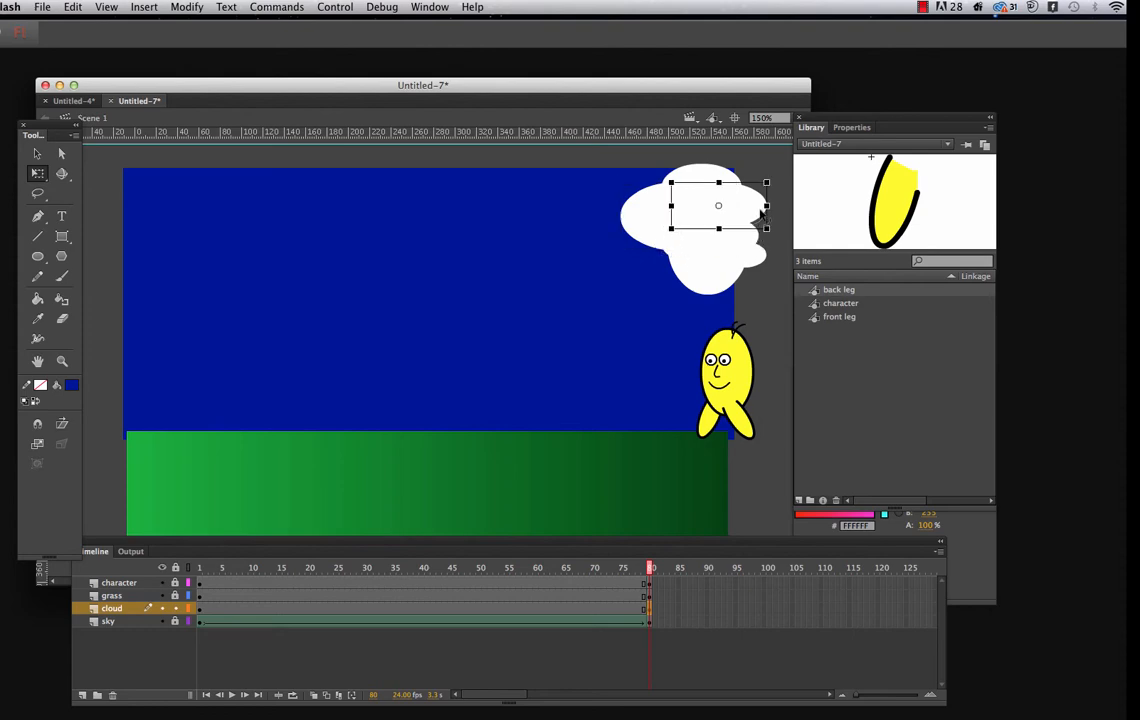
{"action": "left_click", "coordinate": [712, 184]}
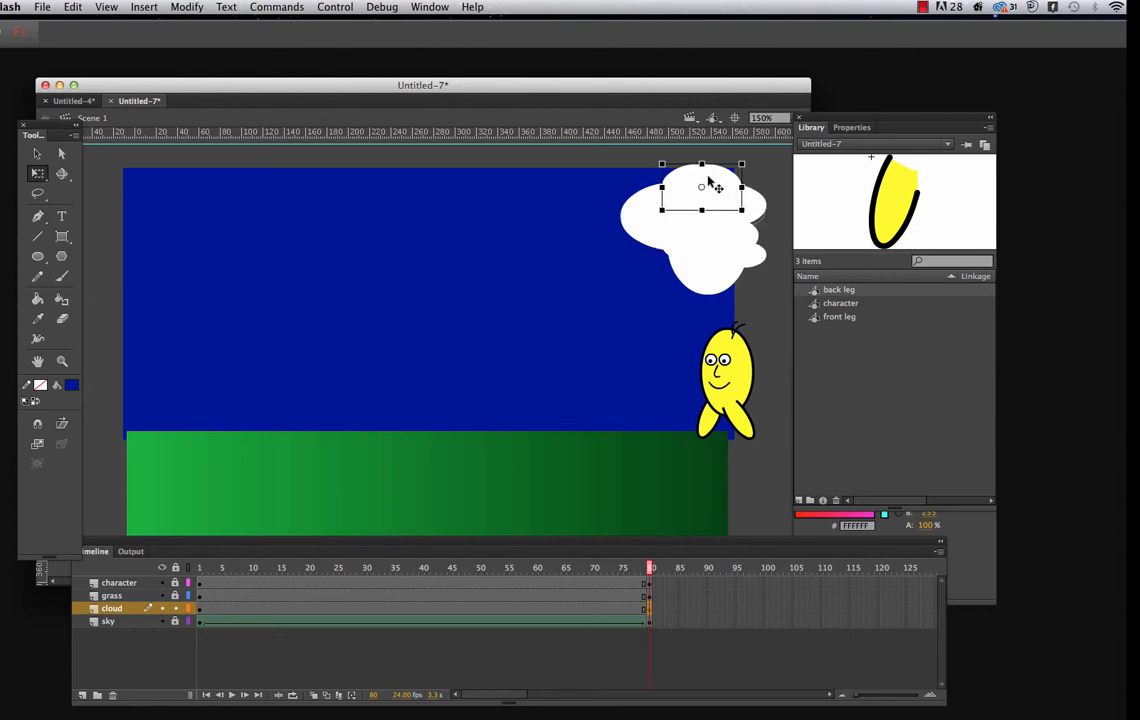
Create a shape tween between the cloud layer's keyframes at frames 1 and 80, and play the cloud's movement
{"action": "left_click", "coordinate": [200, 610]}
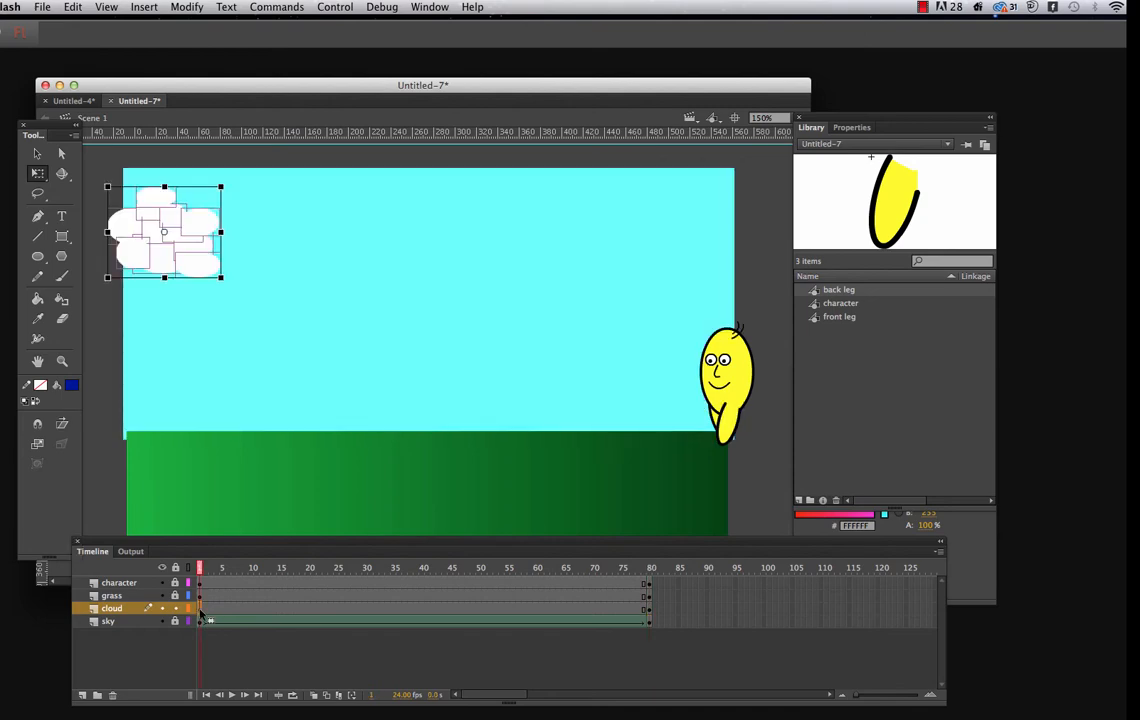
{"action": "left_click", "coordinate": [648, 609]}
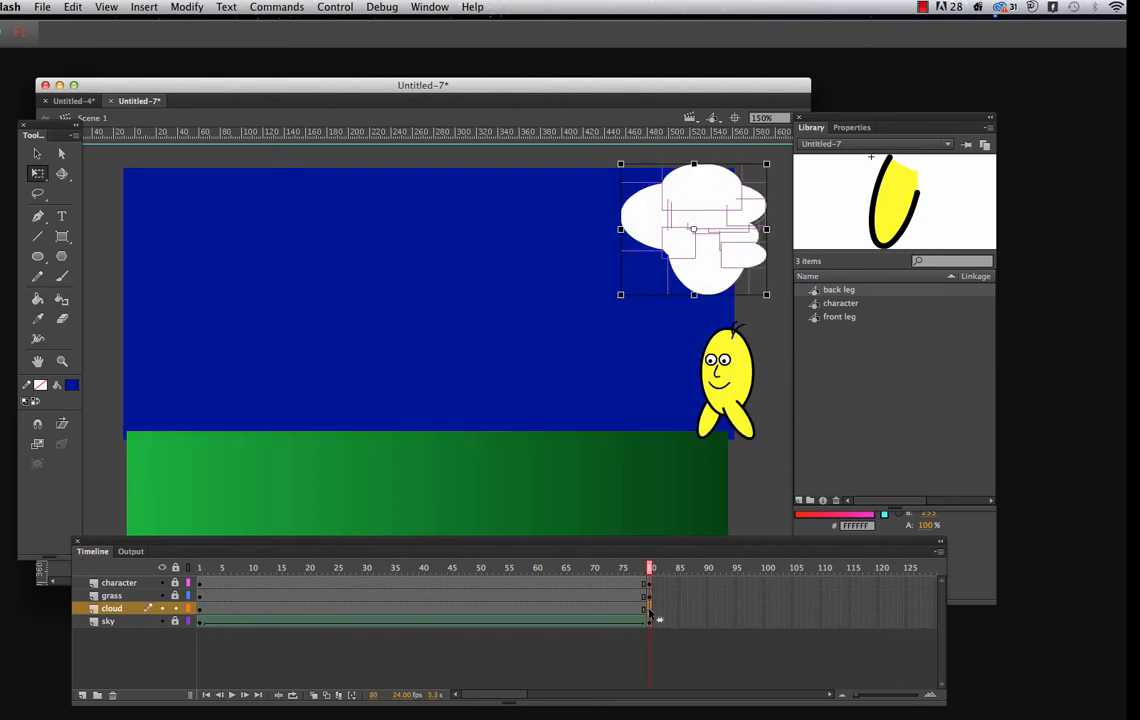
{"action": "left_click", "coordinate": [418, 615]}
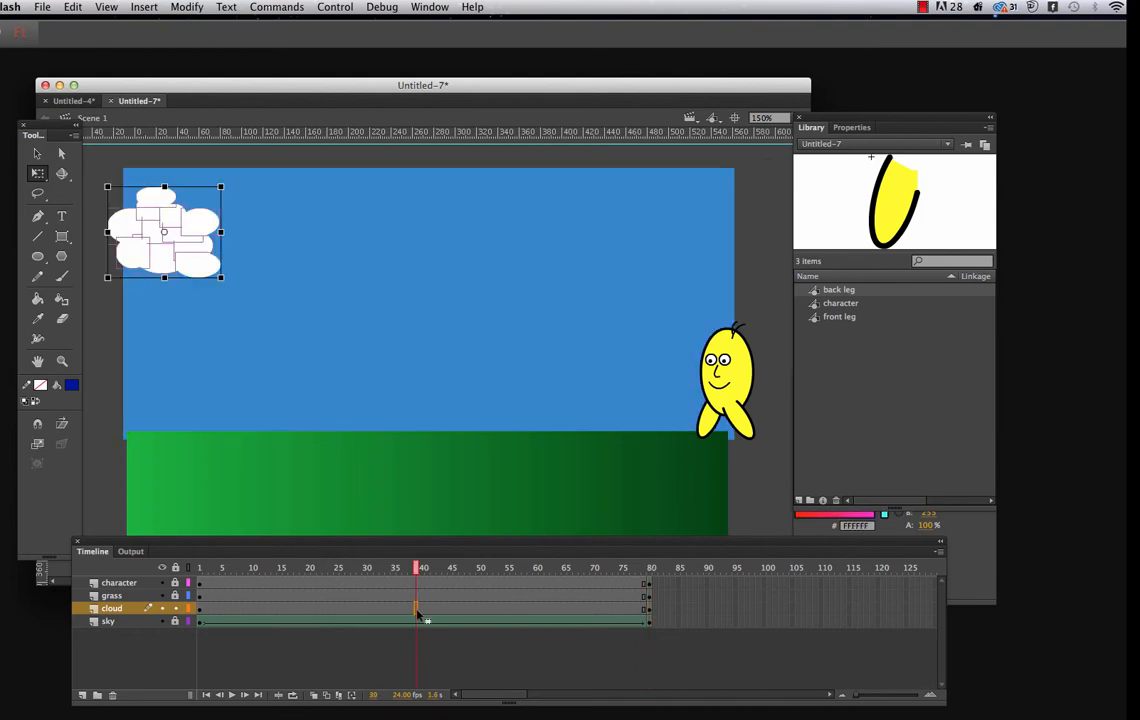
{"action": "right_click", "coordinate": [416, 610]}
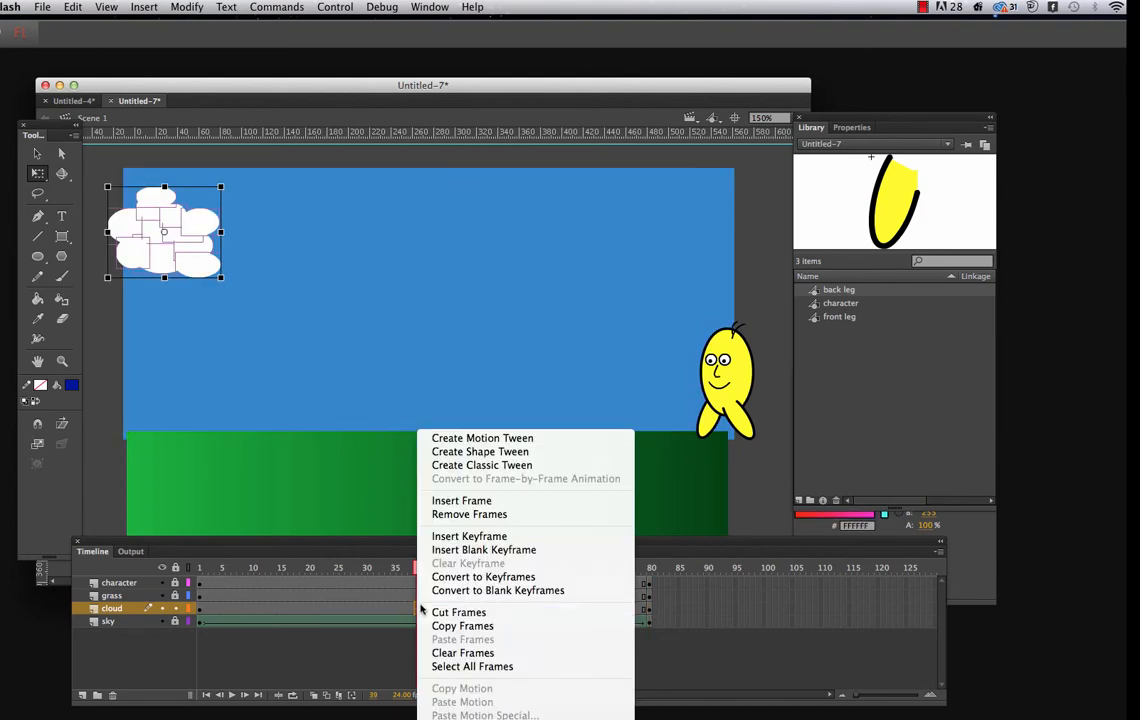
{"action": "left_click", "coordinate": [481, 459]}
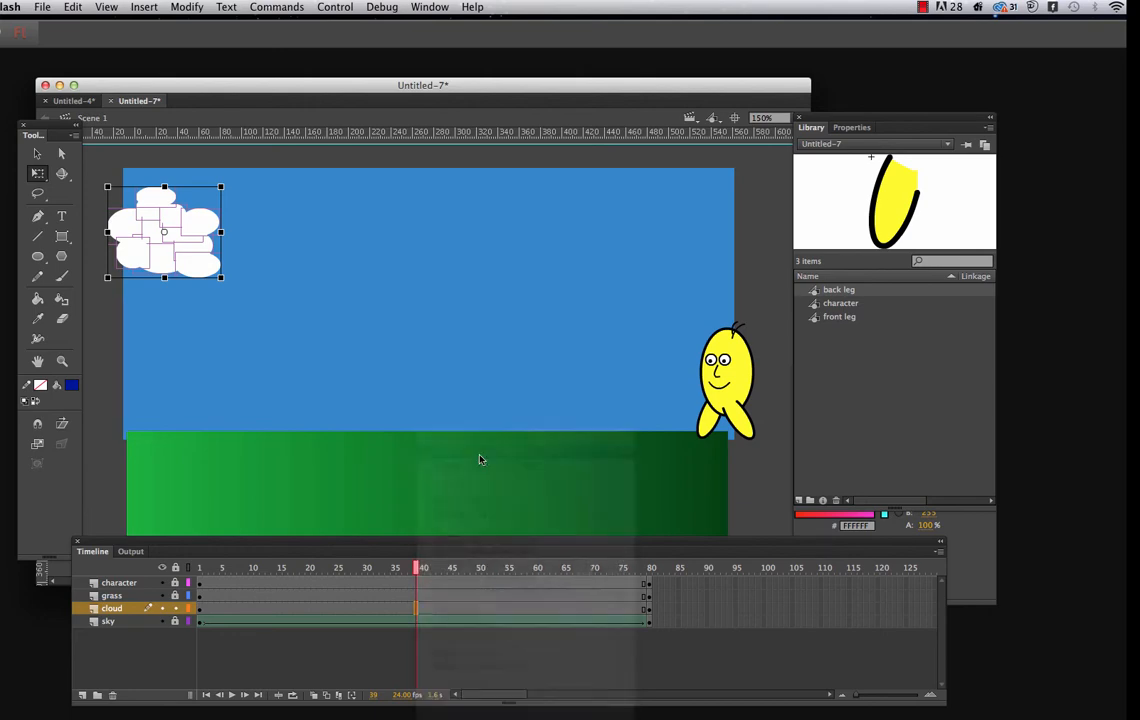
{"action": "key", "text": "Return"}
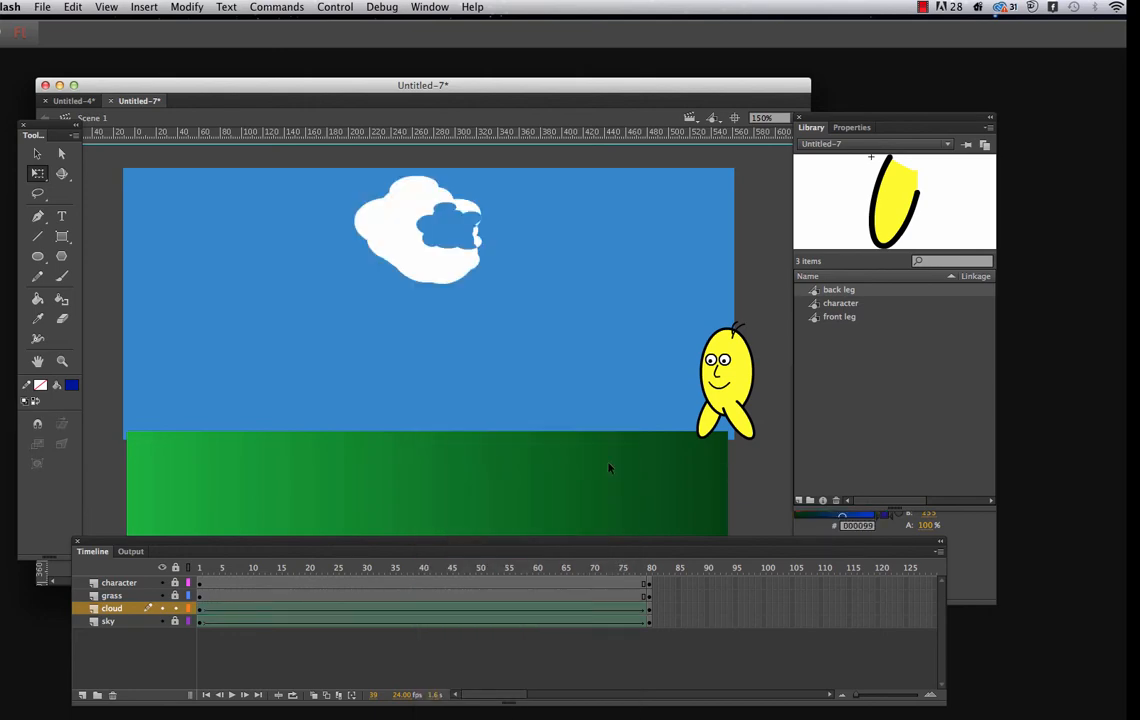
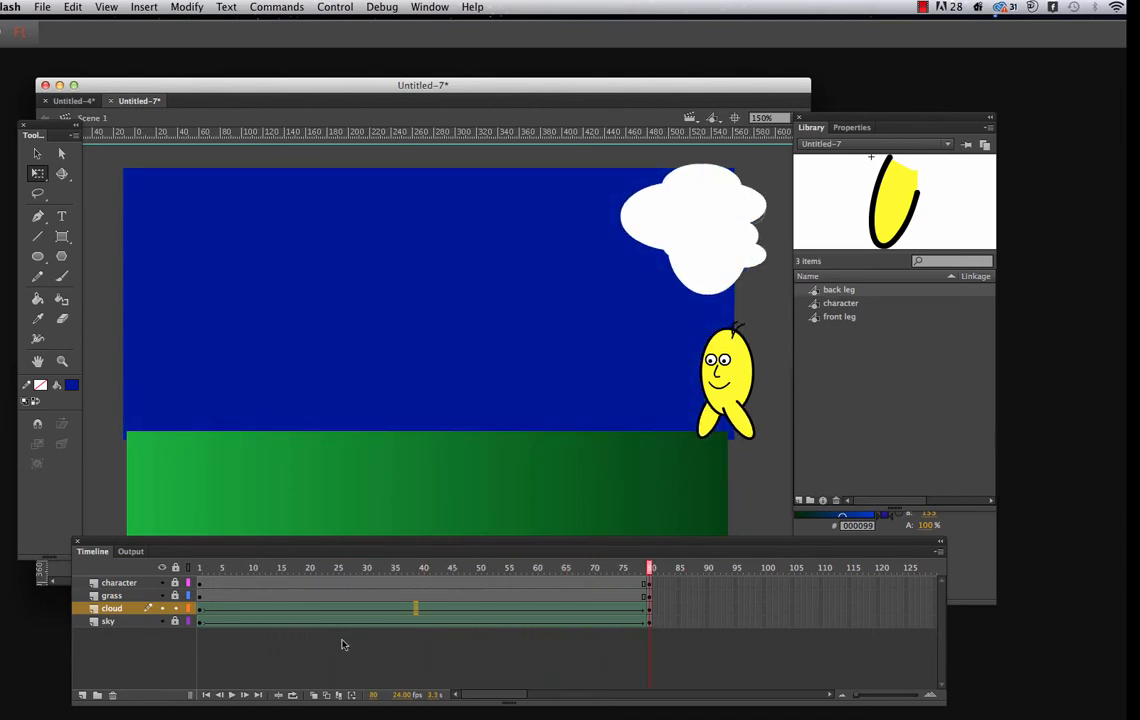
Create a motion tween on the character layer between its keyframes at frames 1 and 80
{"action": "left_click", "coordinate": [200, 585]}
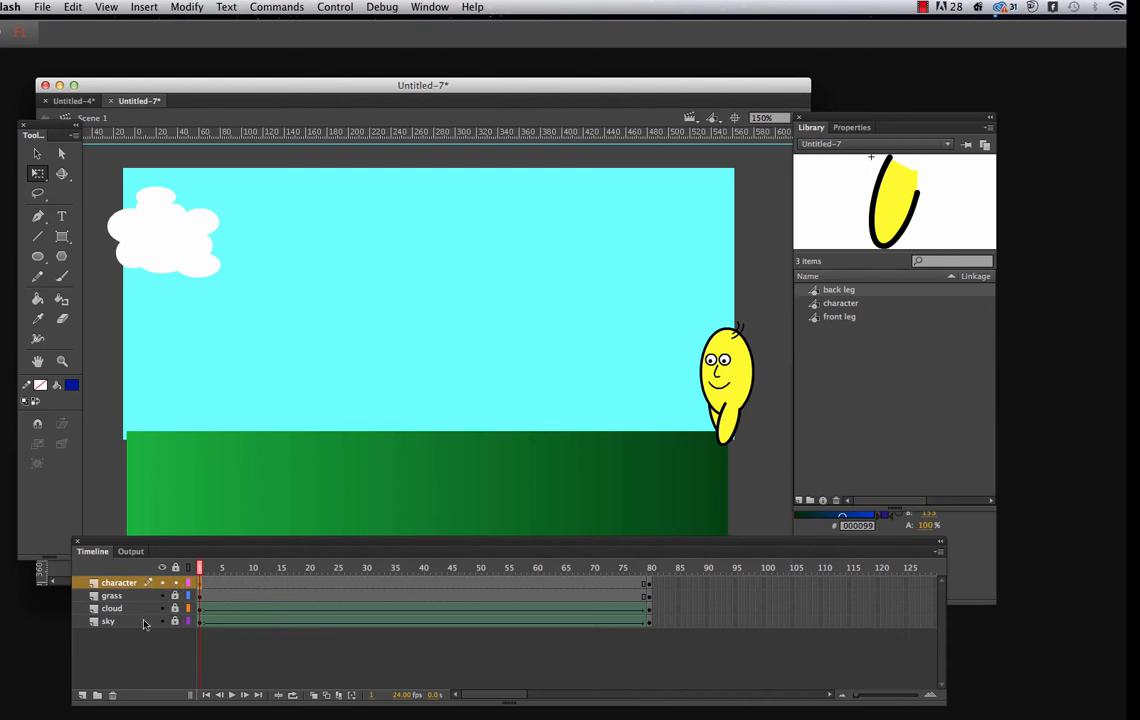
{"action": "left_click", "coordinate": [648, 586]}
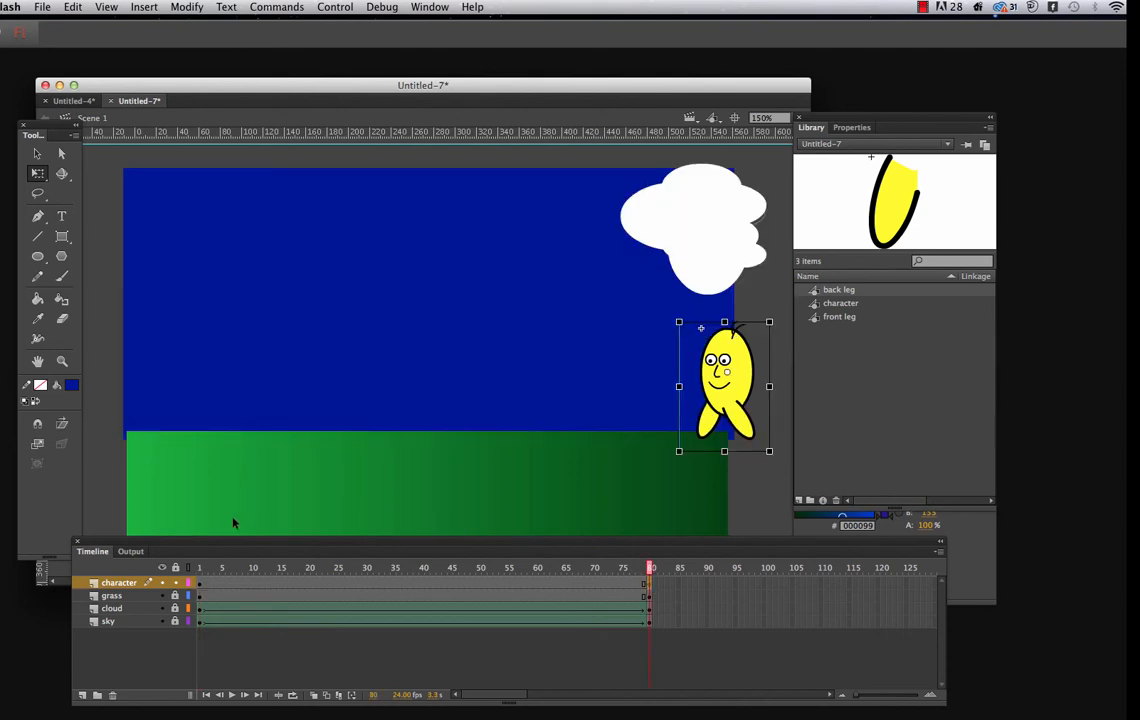
{"action": "left_click", "coordinate": [398, 586]}
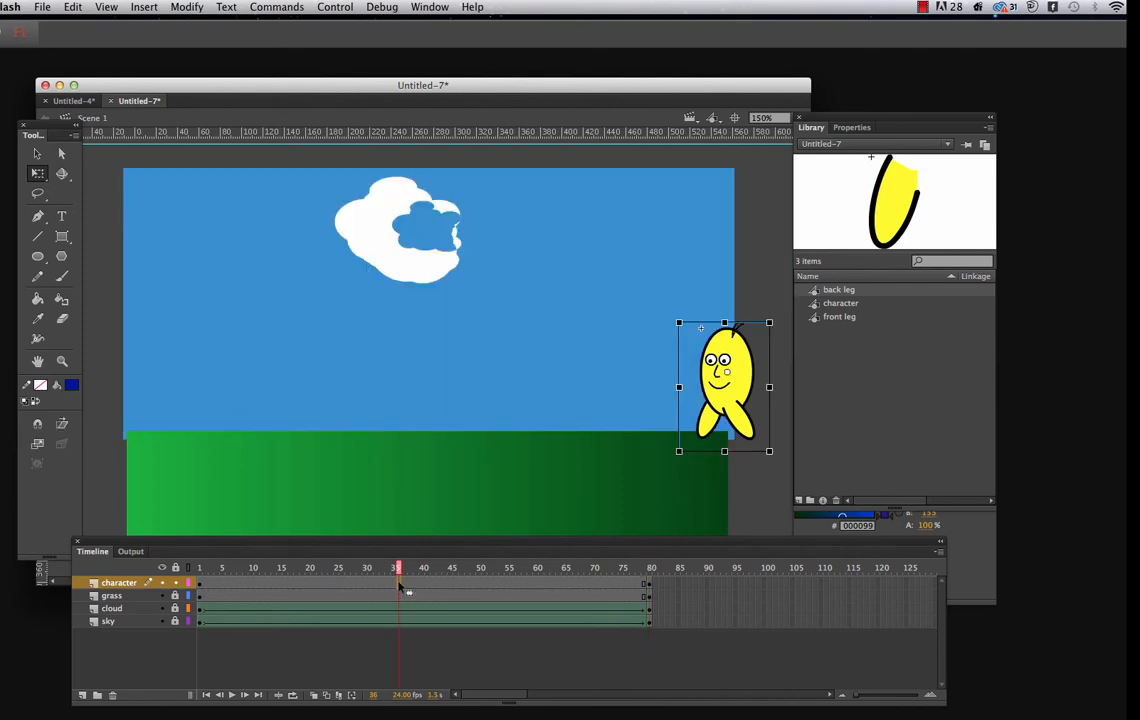
{"action": "right_click", "coordinate": [400, 585]}
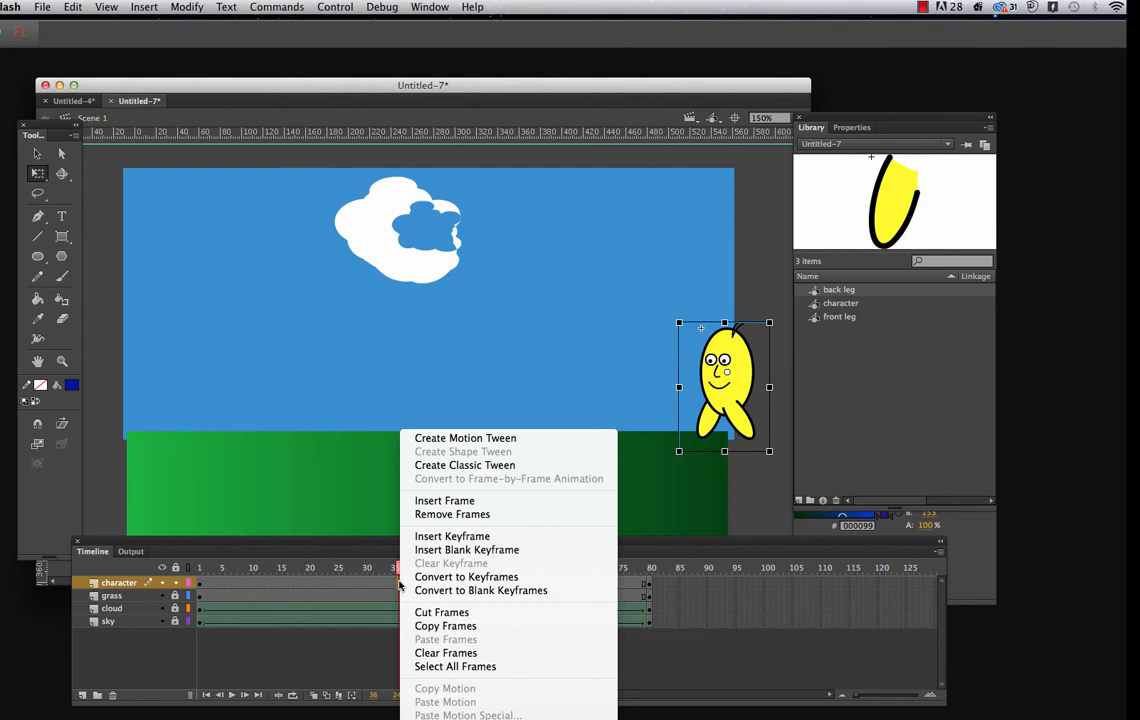
{"action": "left_click", "coordinate": [449, 439]}
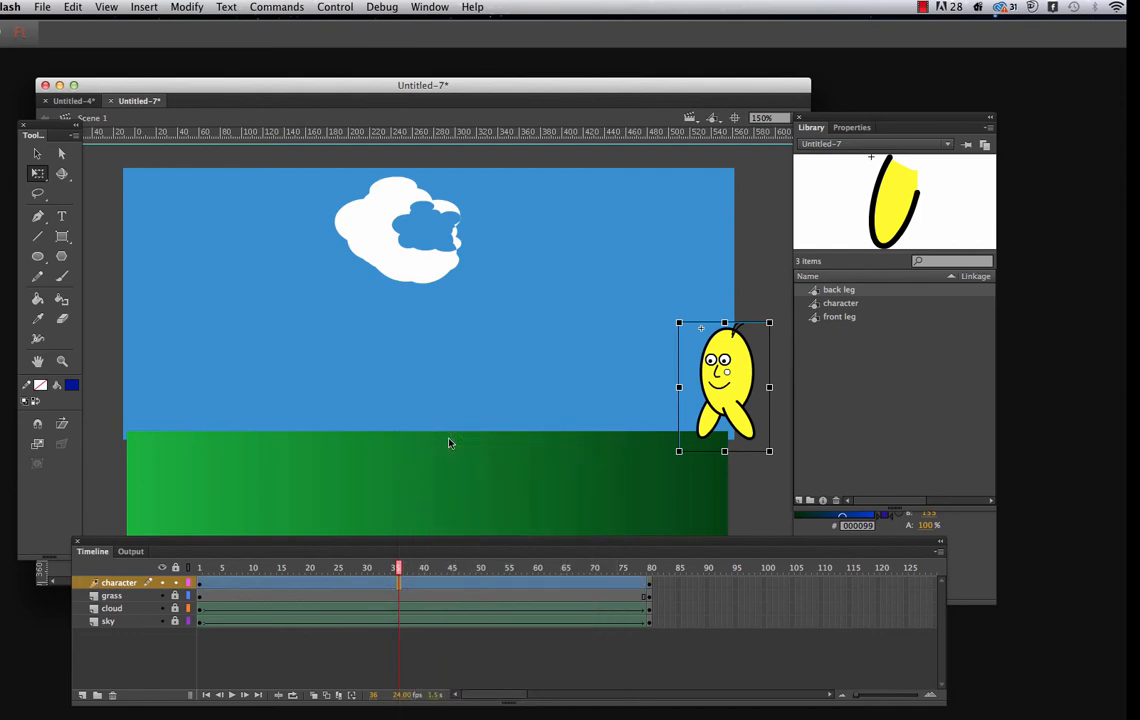
At frame 36, move the character to the lower-left corner of the grass and enlarge it with Free Transform
{"action": "left_click_drag", "start_coordinate": [118, 545], "coordinate": [107, 597]}
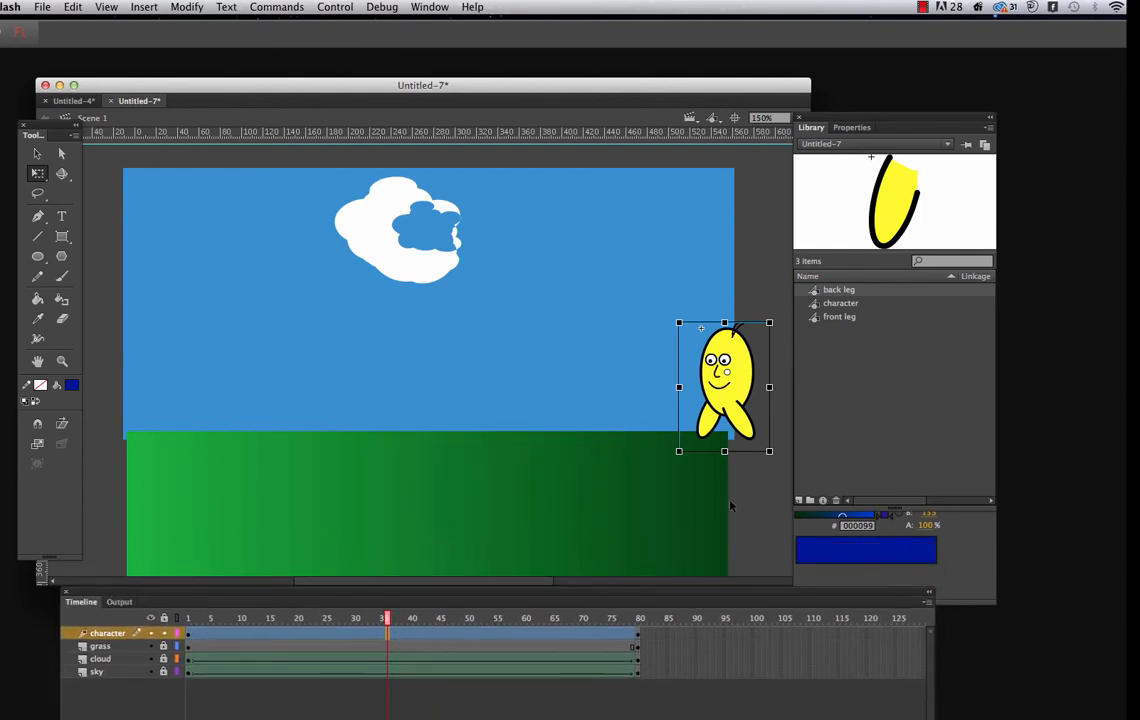
{"action": "scroll", "coordinate": [789, 517], "scroll_direction": "up", "scroll_amount": 1}
{"action": "scroll", "coordinate": [788, 517], "scroll_direction": "down", "scroll_amount": 2}
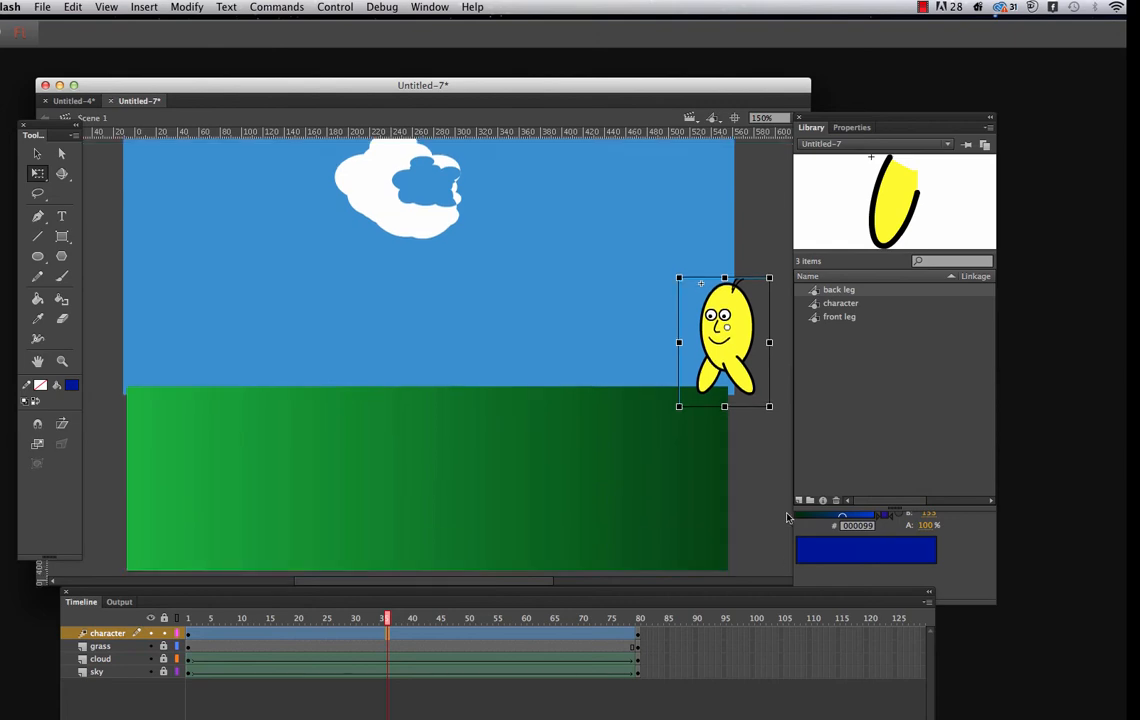
{"action": "scroll", "coordinate": [787, 517], "scroll_direction": "down", "scroll_amount": 1}
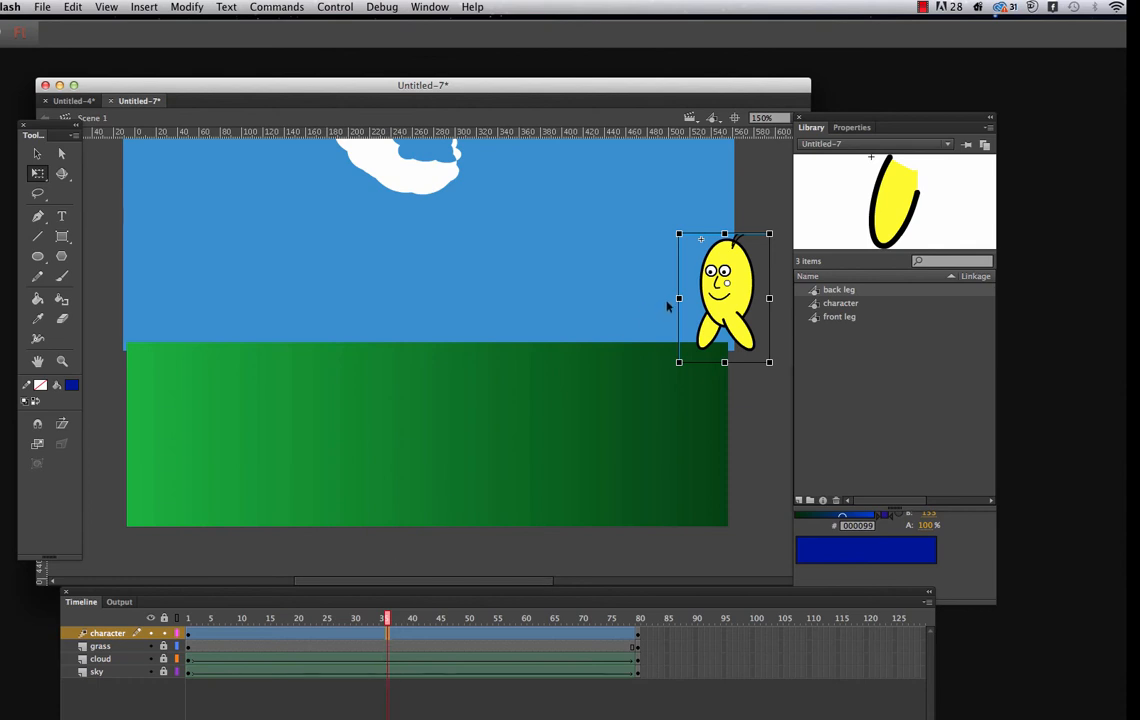
{"action": "left_click_drag", "start_coordinate": [741, 283], "coordinate": [174, 456]}
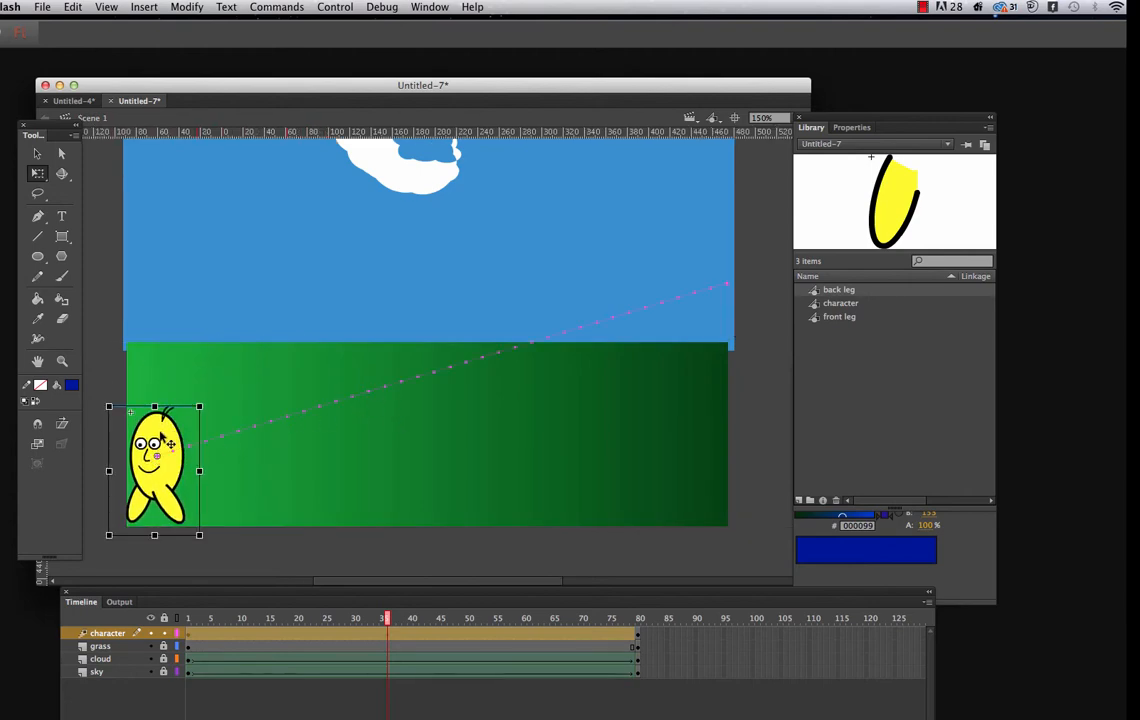
{"action": "left_click_drag", "start_coordinate": [166, 434], "coordinate": [236, 394]}
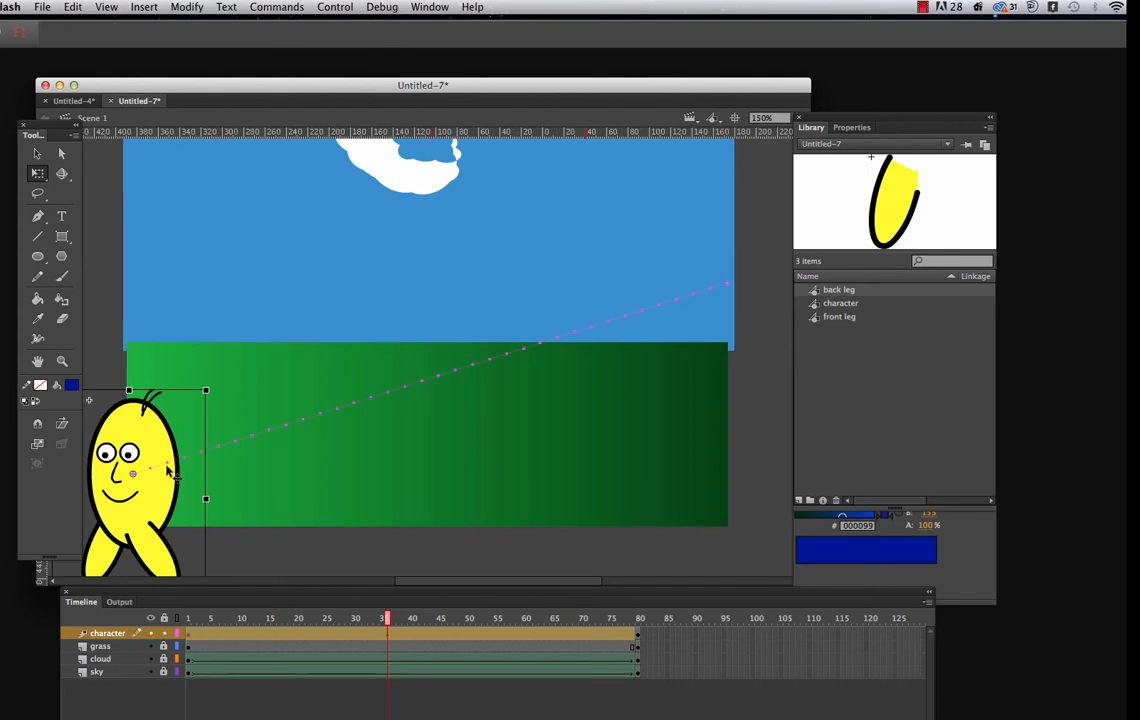
{"action": "left_click_drag", "start_coordinate": [160, 497], "coordinate": [165, 483]}
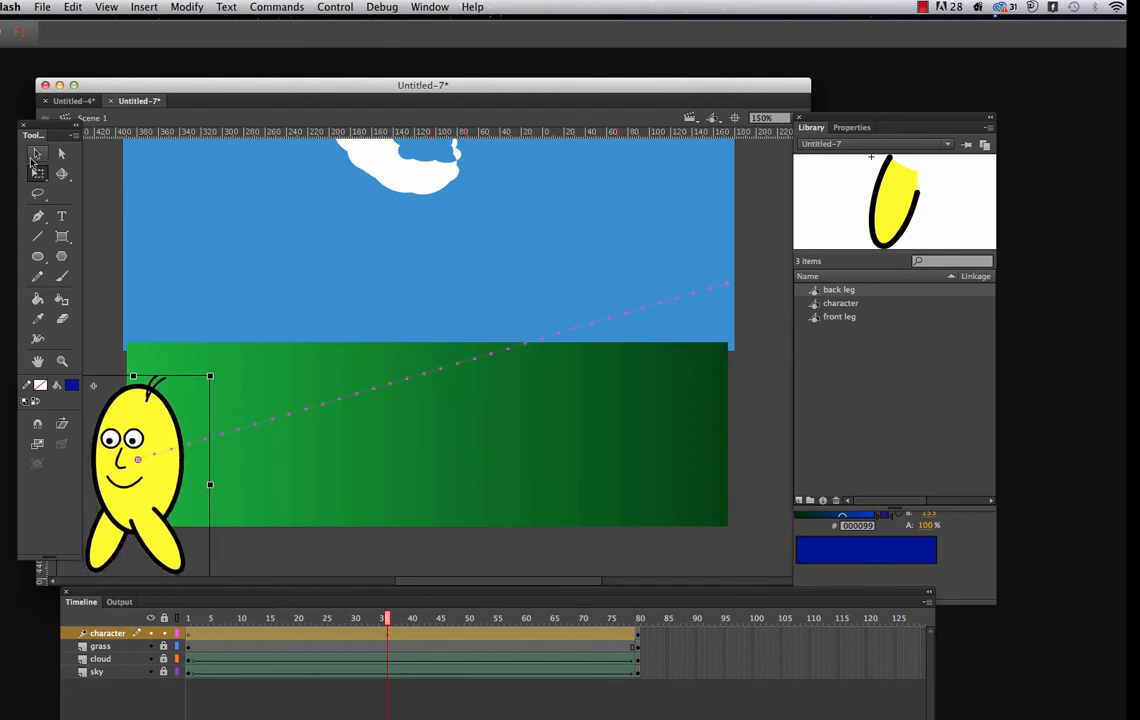
Bend the character's motion path into a downward curve starting at the sky's right edge, and nudge the whole path slightly upward
{"action": "left_click", "coordinate": [37, 153]}
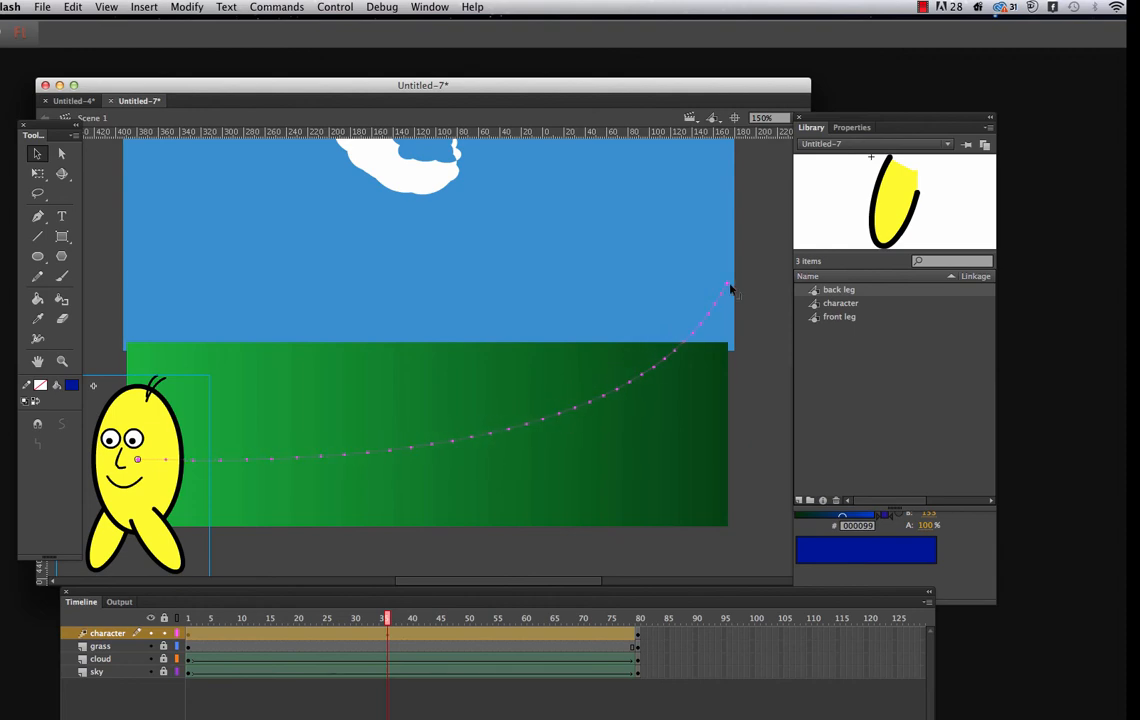
{"action": "left_click_drag", "start_coordinate": [729, 287], "coordinate": [736, 283]}
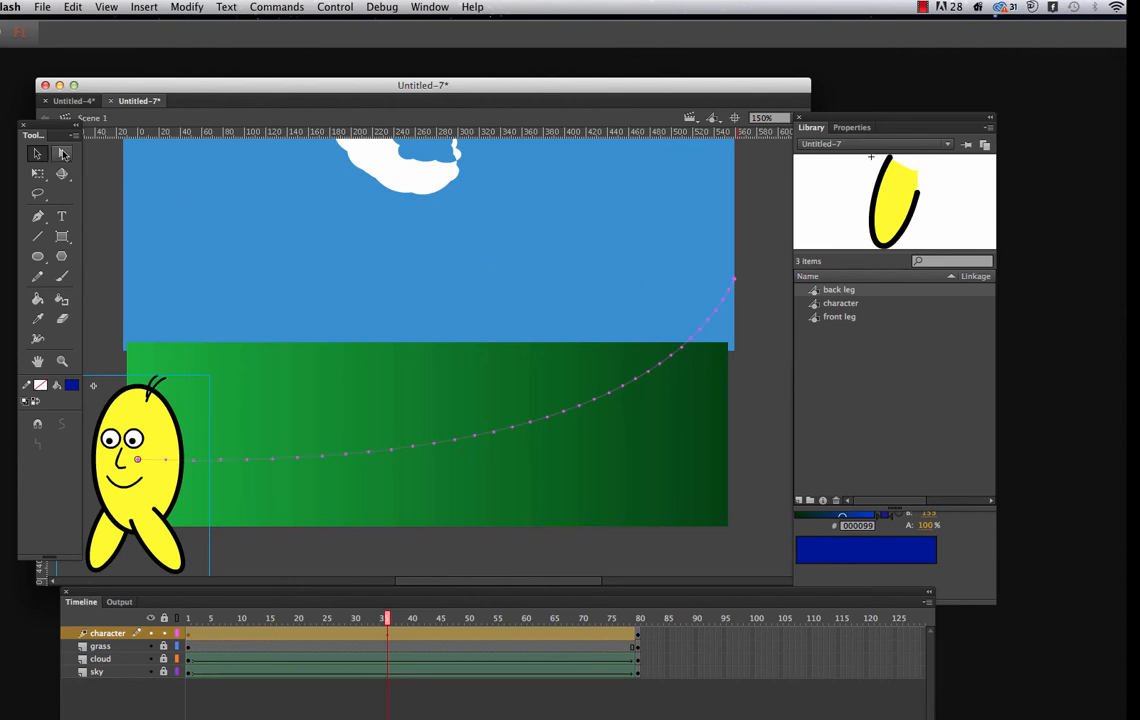
{"action": "key", "text": "a"}
{"action": "left_click", "coordinate": [437, 445]}
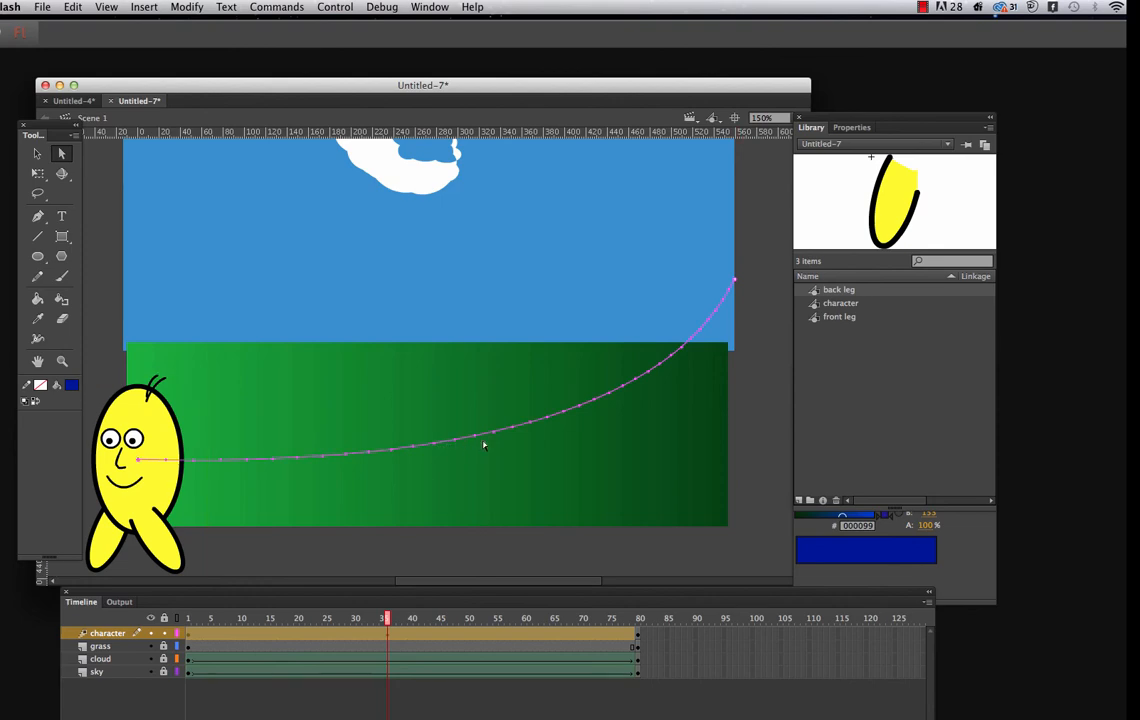
{"action": "left_click", "coordinate": [455, 433]}
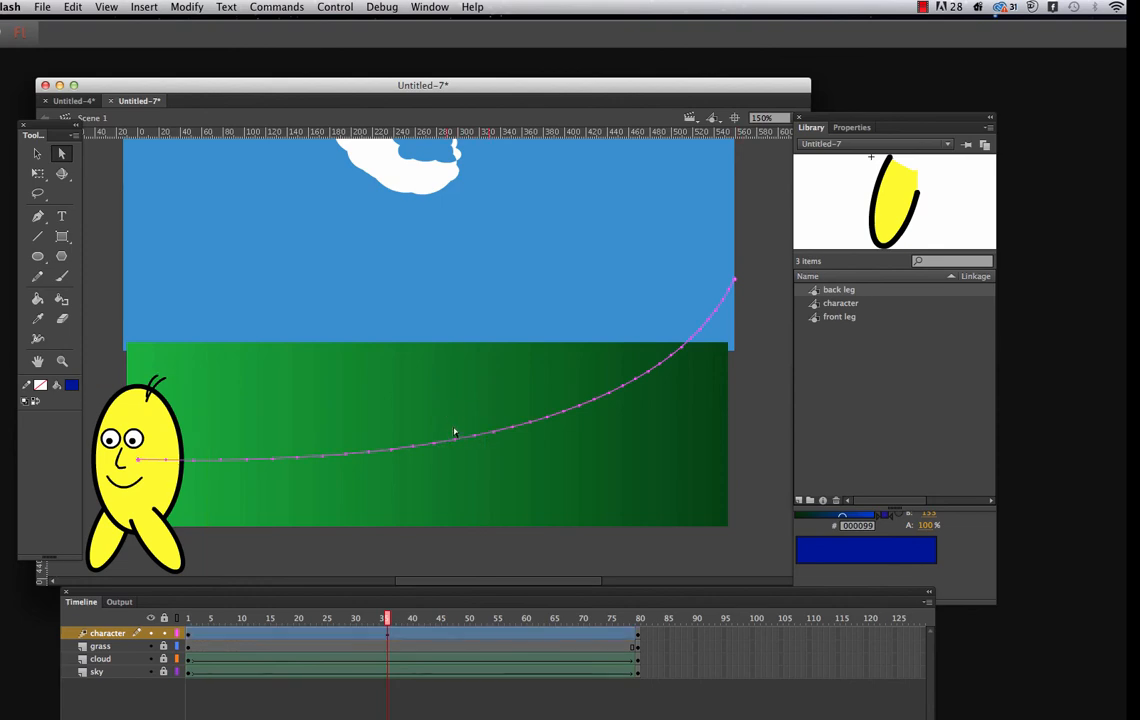
{"action": "left_click", "coordinate": [456, 441]}
{"action": "left_click_drag", "start_coordinate": [456, 441], "coordinate": [455, 438]}
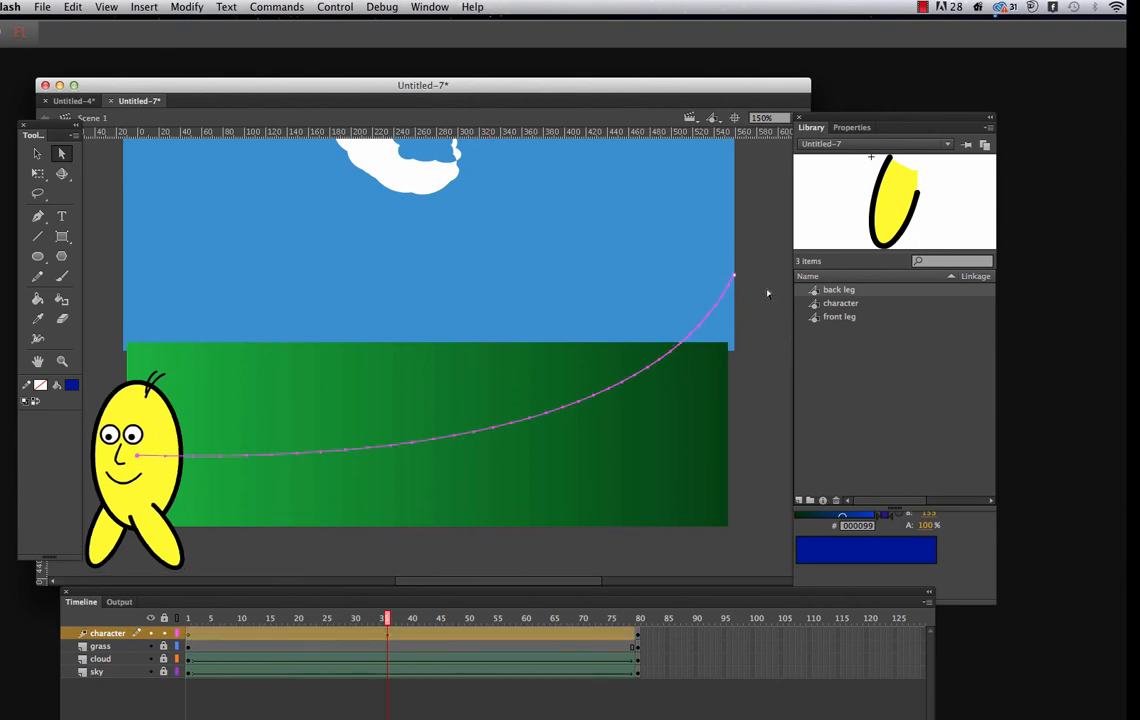
Play the scene on the timeline, test the movie in Flash Professional, and close the preview window
{"action": "key", "text": "Return"}
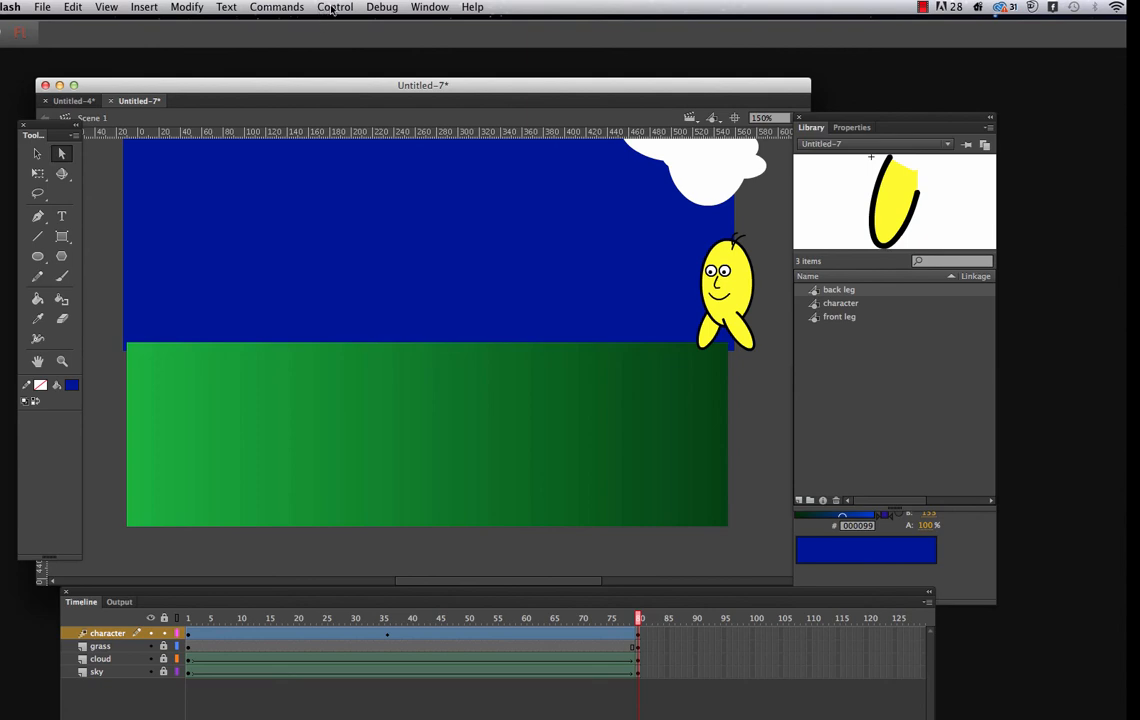
{"action": "left_click", "coordinate": [332, 10]}
{"action": "mouse_move", "coordinate": [387, 125]}
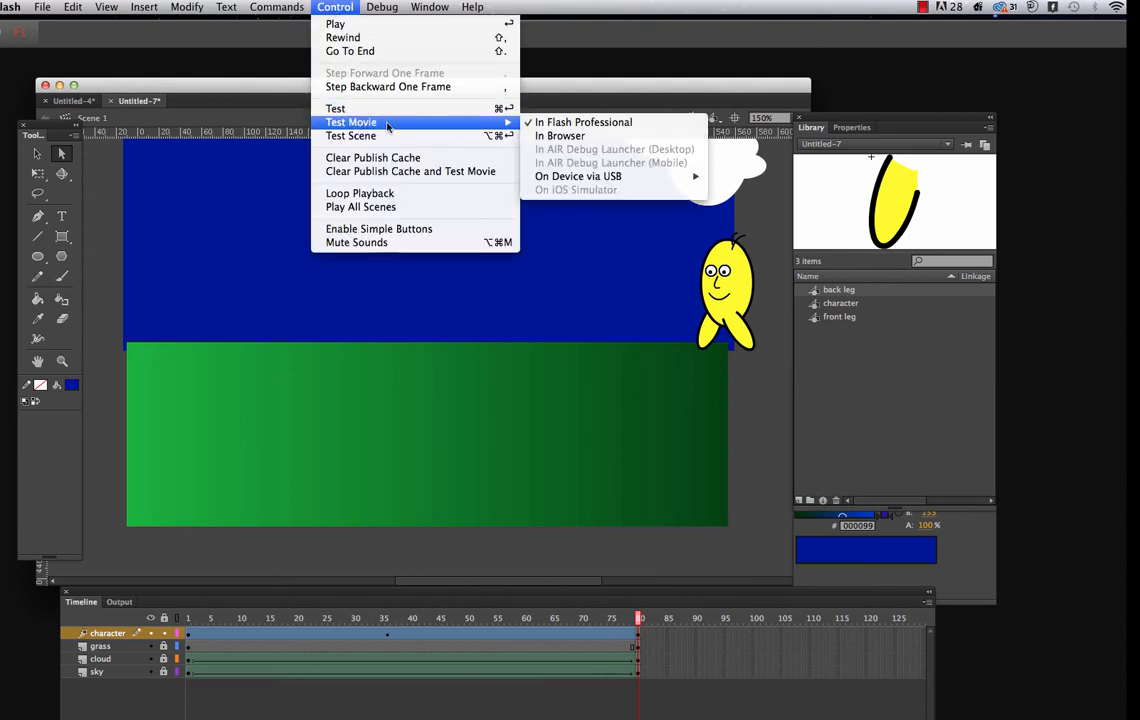
{"action": "left_click", "coordinate": [556, 123]}
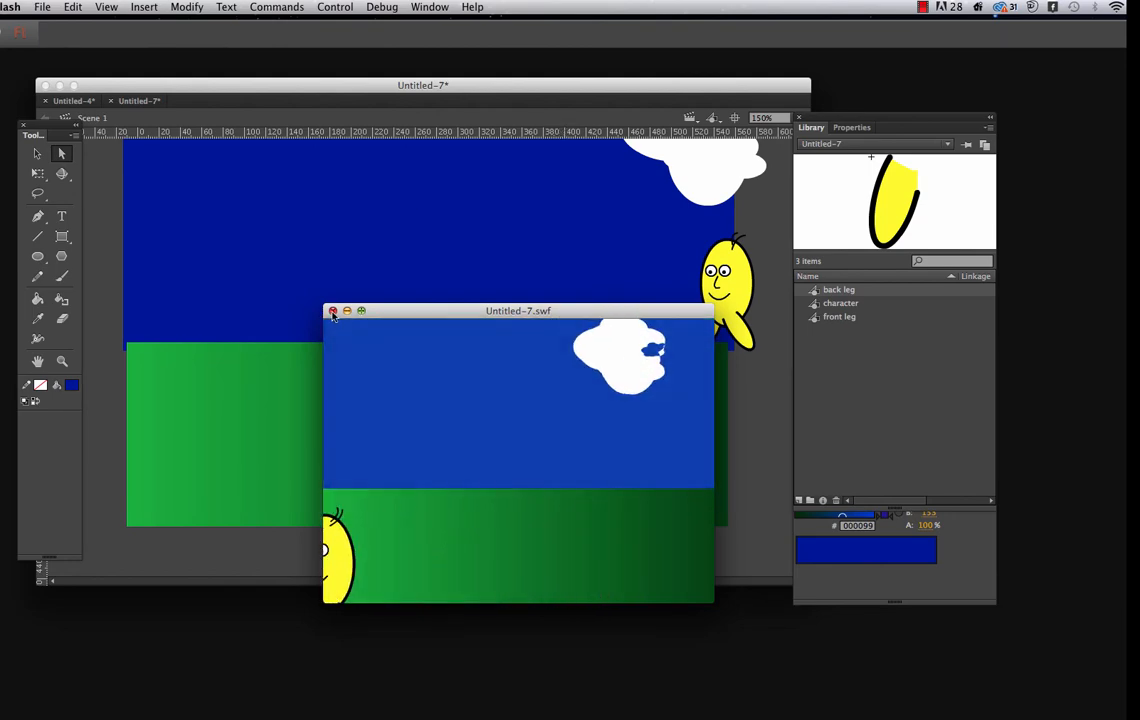
{"action": "left_click", "coordinate": [333, 311]}
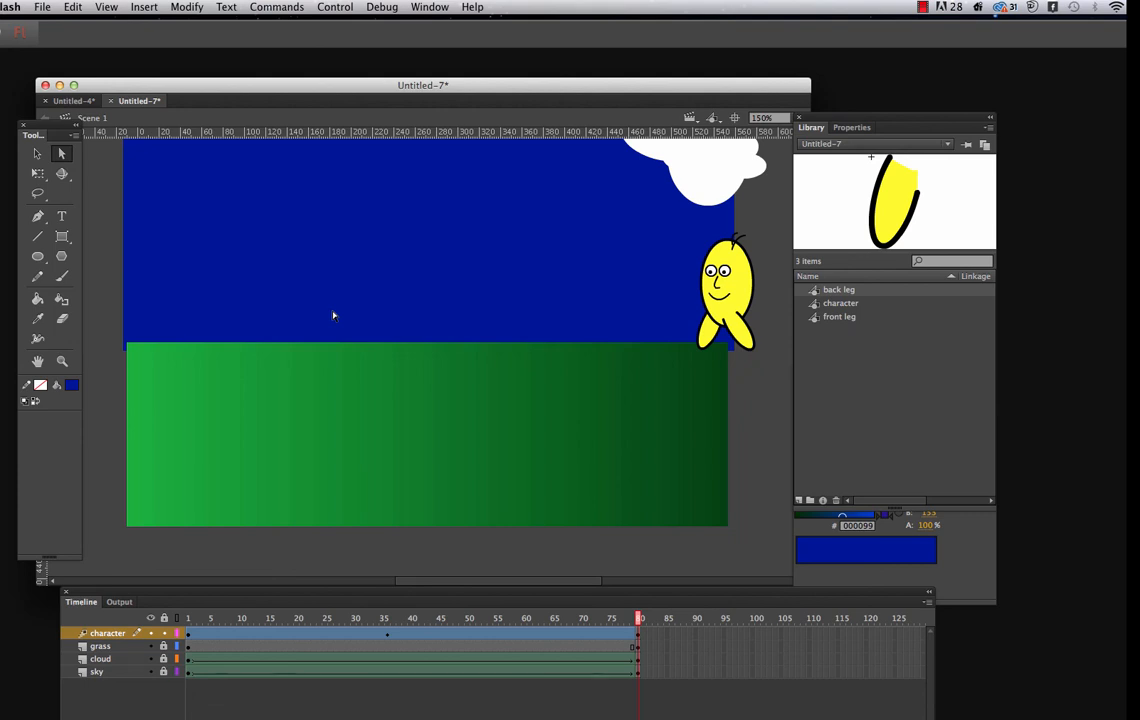
{"action": "left_click", "coordinate": [926, 13]}
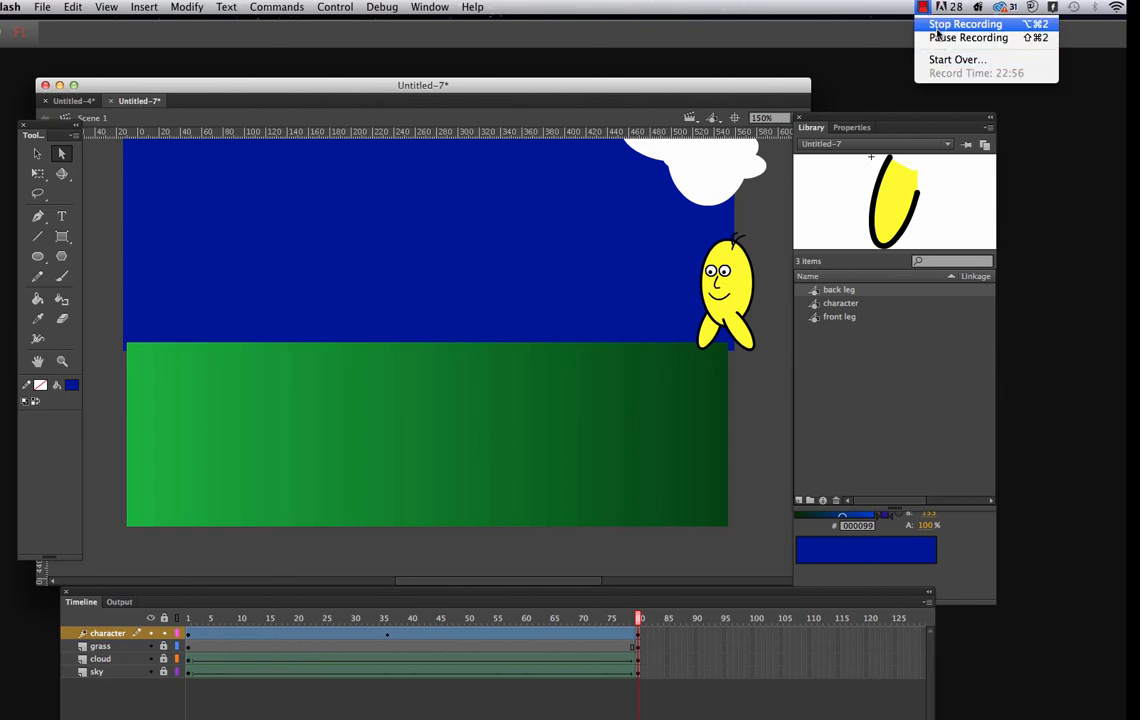